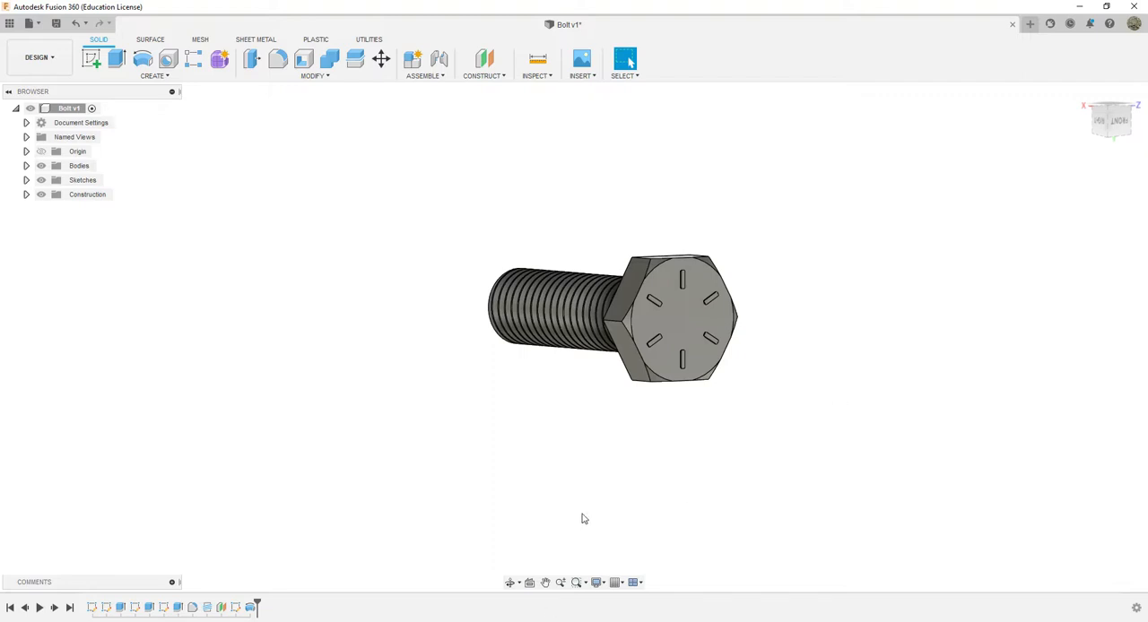
Look at the Bolt.webp reference photo in the browser, then return to the bolt model
{"action": "left_click", "coordinate": [521, 621]}
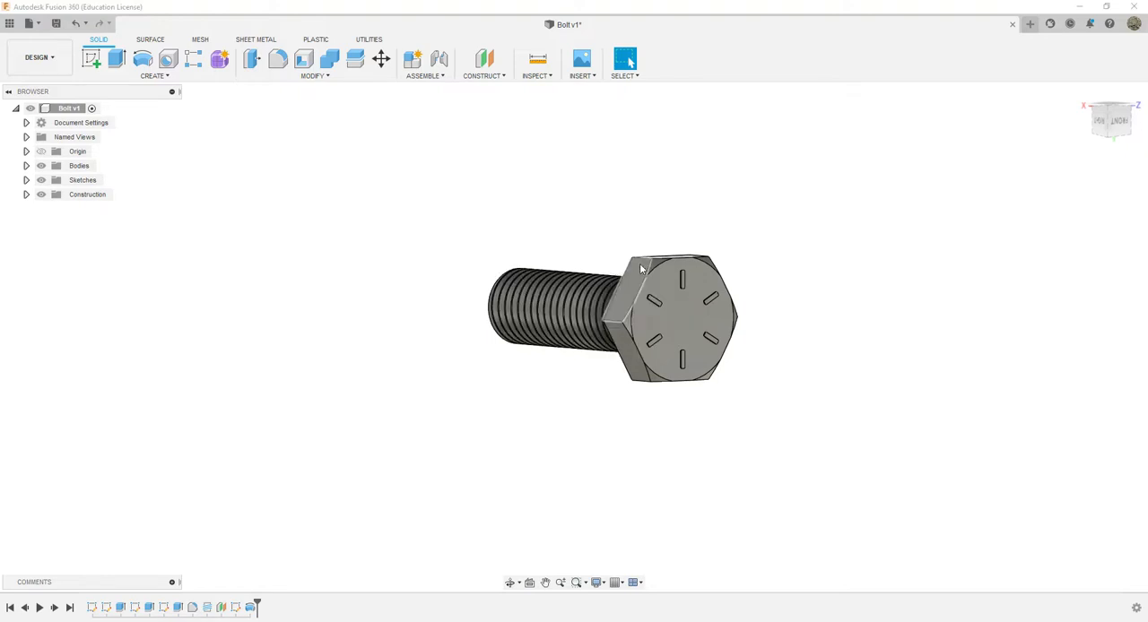
{"action": "left_click_drag", "start_coordinate": [1147, 36], "coordinate": [427, 60]}
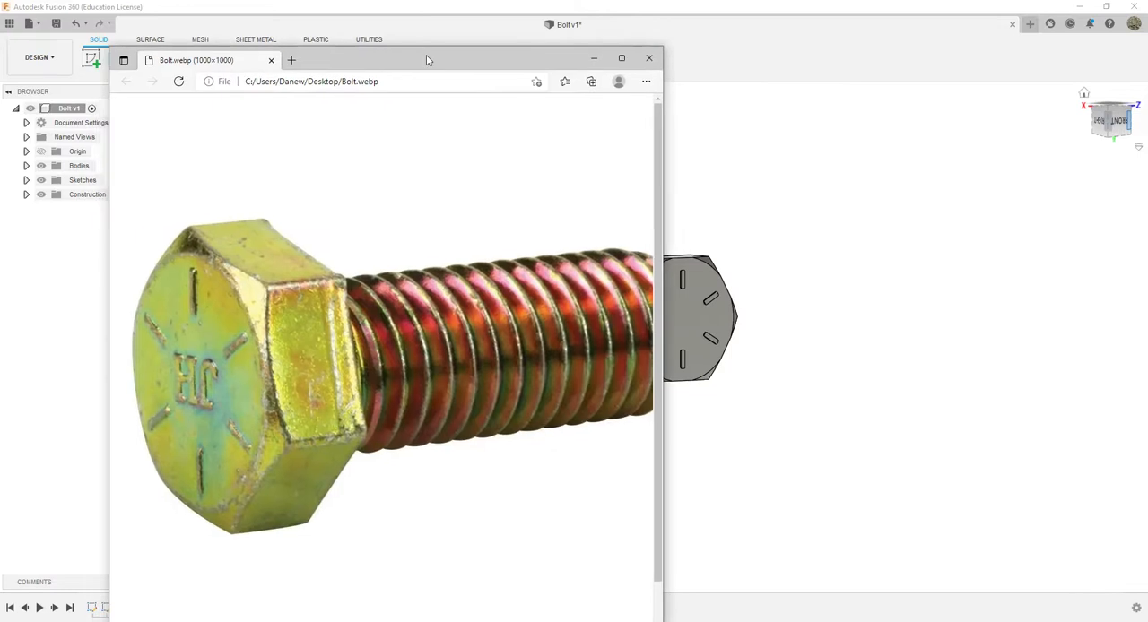
{"action": "left_click", "coordinate": [595, 61]}
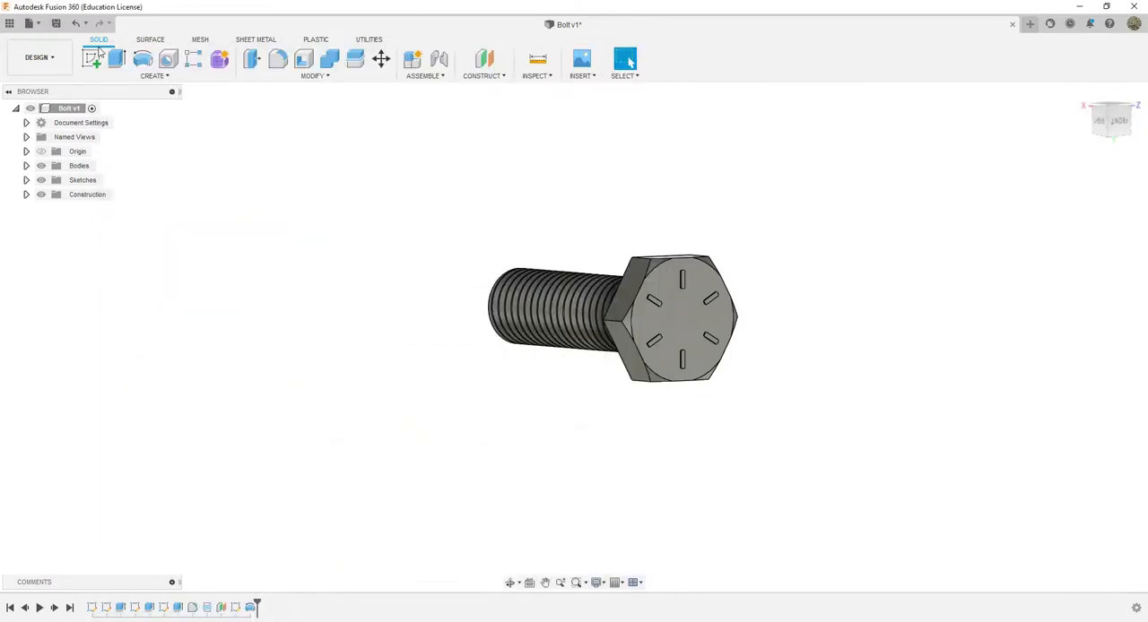
Create a new design and start a sketch on the front (XY) plane
{"action": "left_click", "coordinate": [36, 24]}
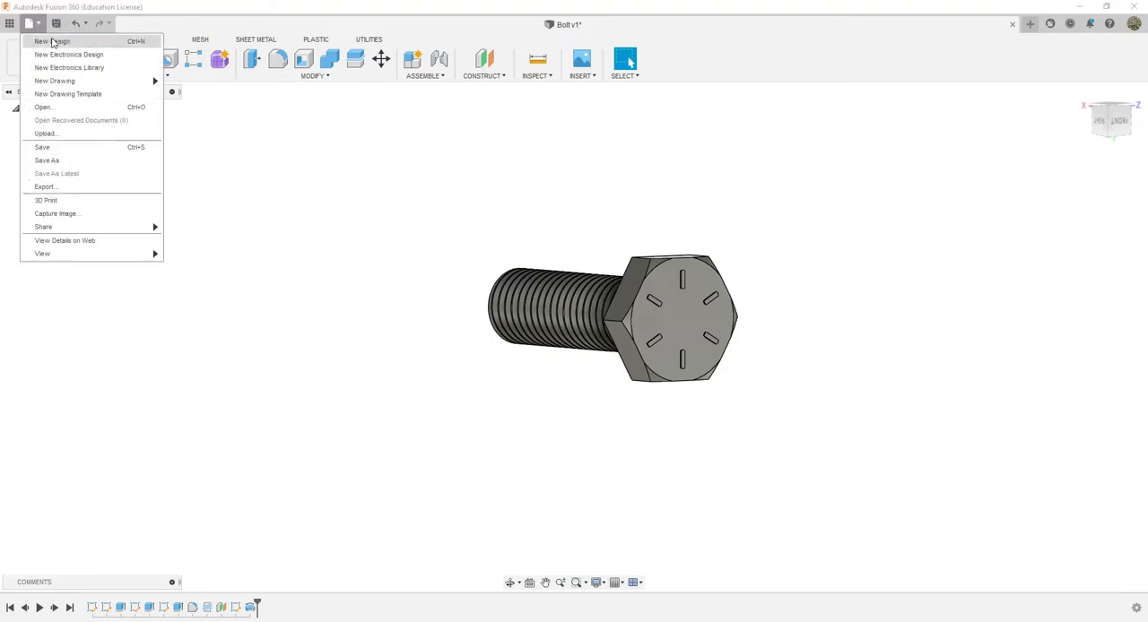
{"action": "left_click", "coordinate": [52, 41]}
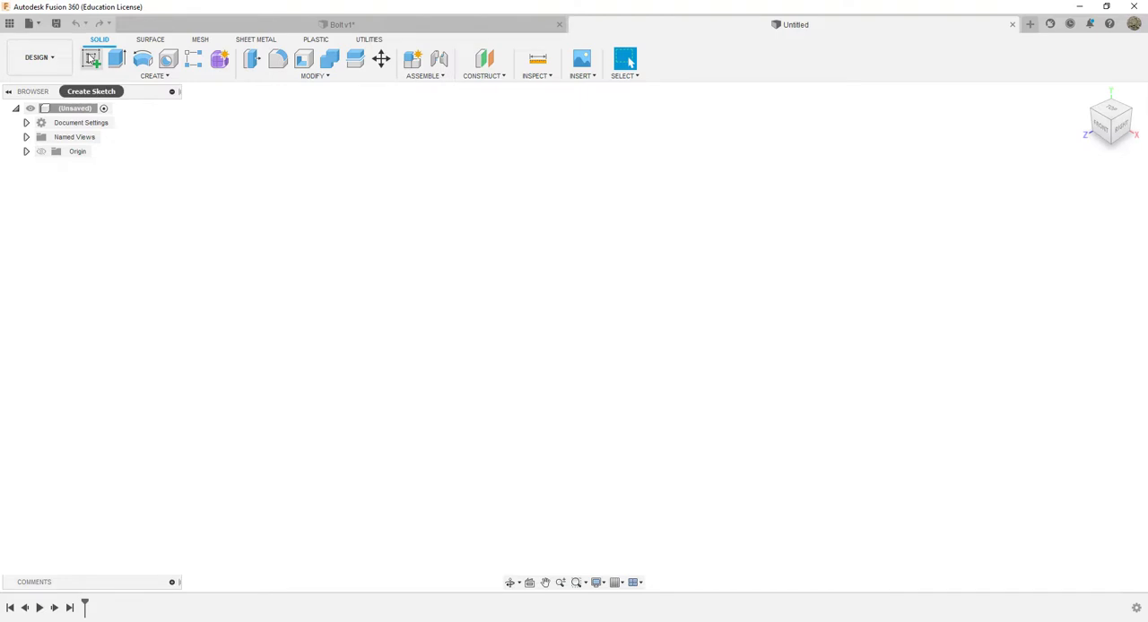
{"action": "left_click", "coordinate": [90, 59]}
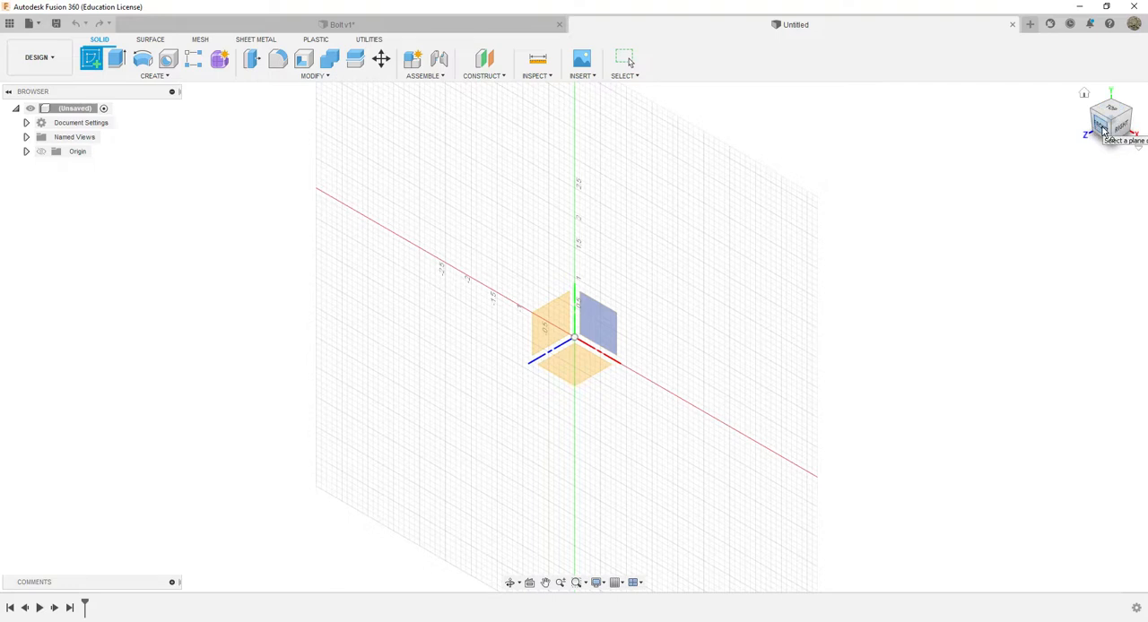
{"action": "left_click", "coordinate": [1103, 129]}
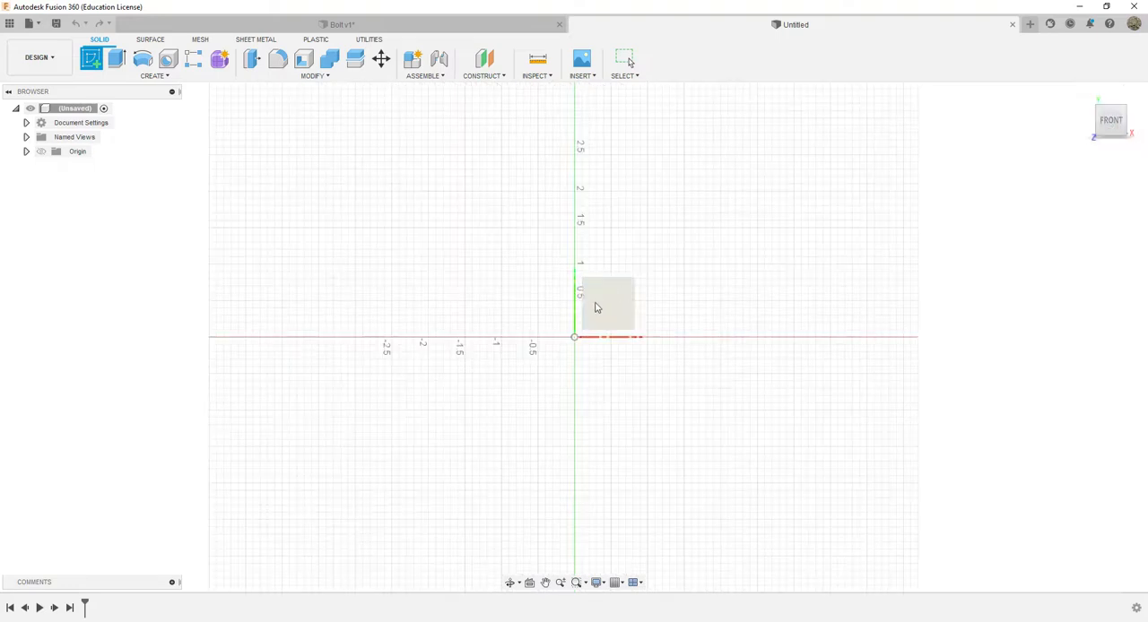
{"action": "left_click", "coordinate": [610, 312]}
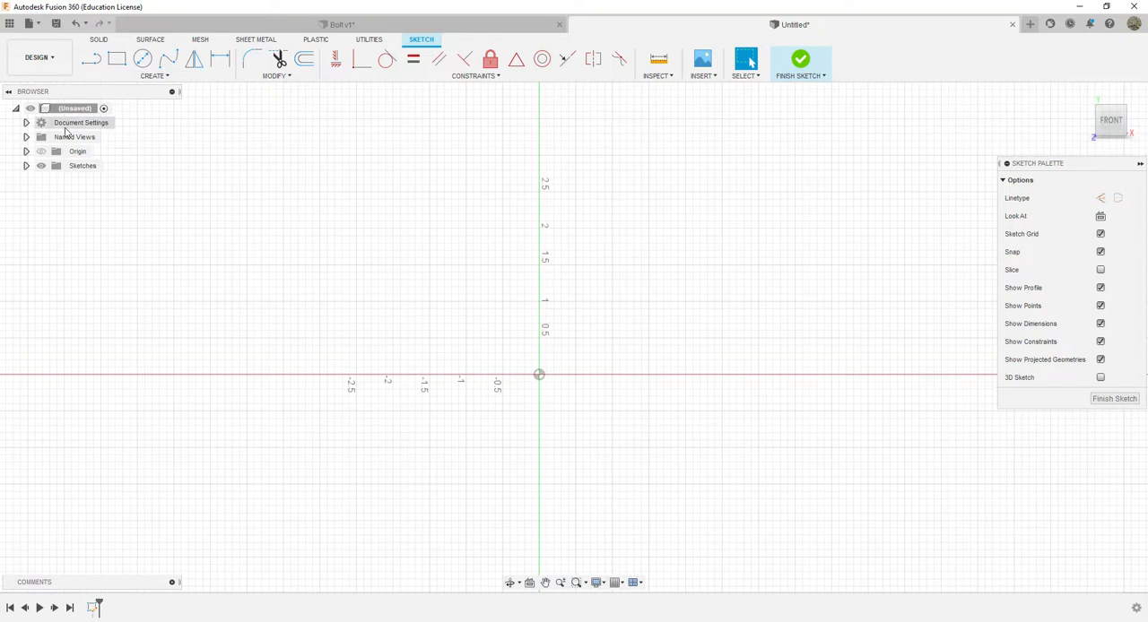
Check the document's active unit type against Inch and leave the unit settings without applying a change
{"action": "left_click", "coordinate": [26, 123]}
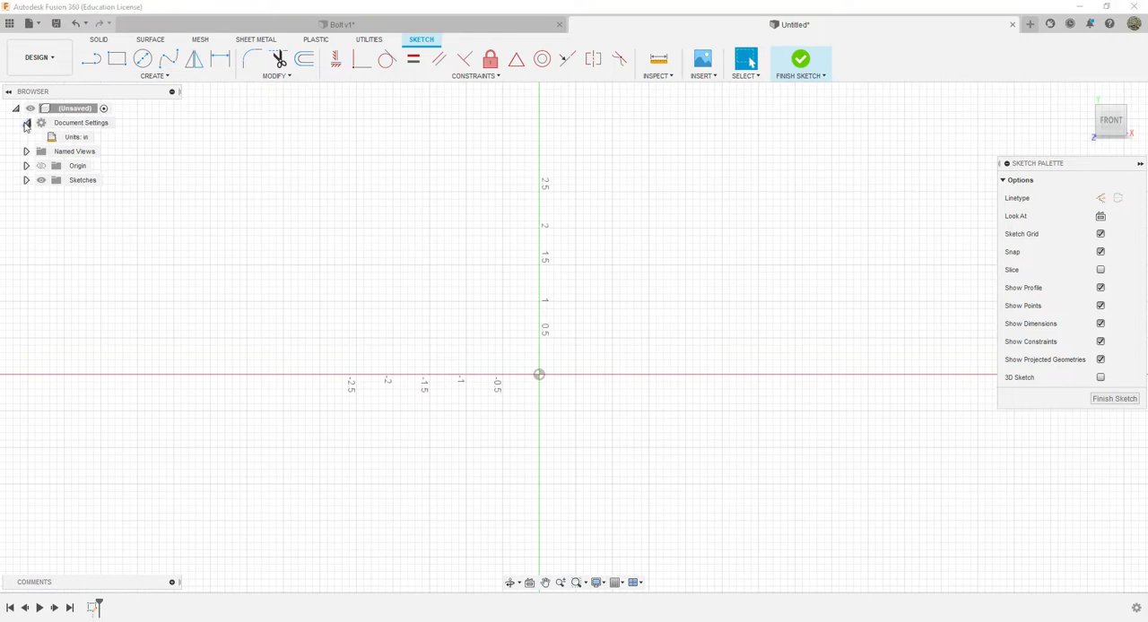
{"action": "mouse_move", "coordinate": [70, 139]}
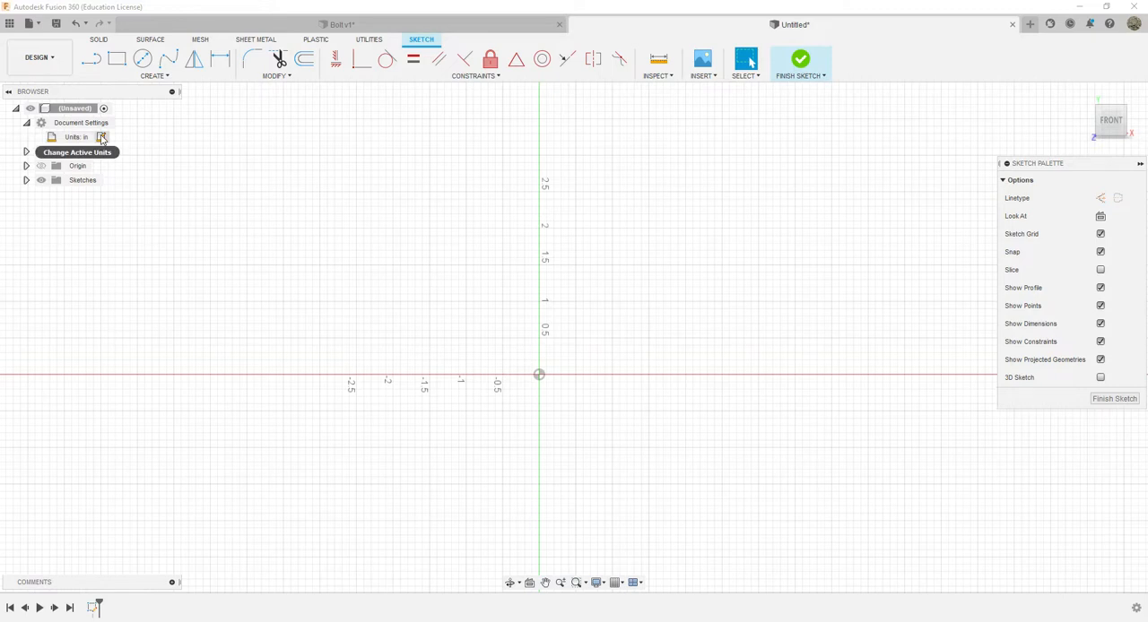
{"action": "left_click", "coordinate": [101, 138]}
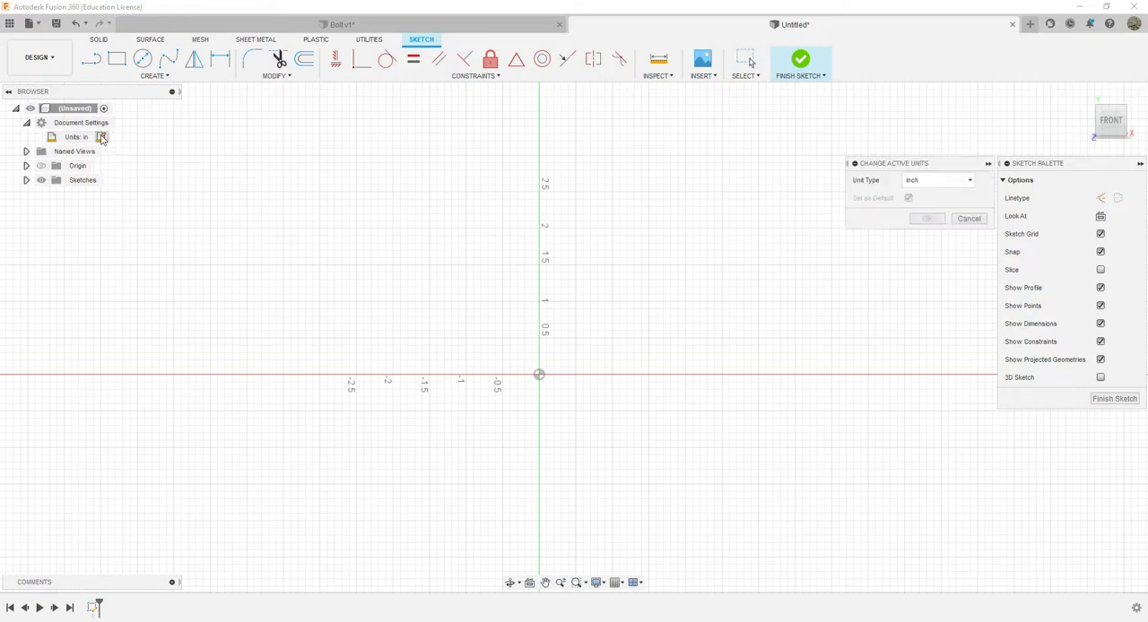
{"action": "left_click", "coordinate": [973, 183]}
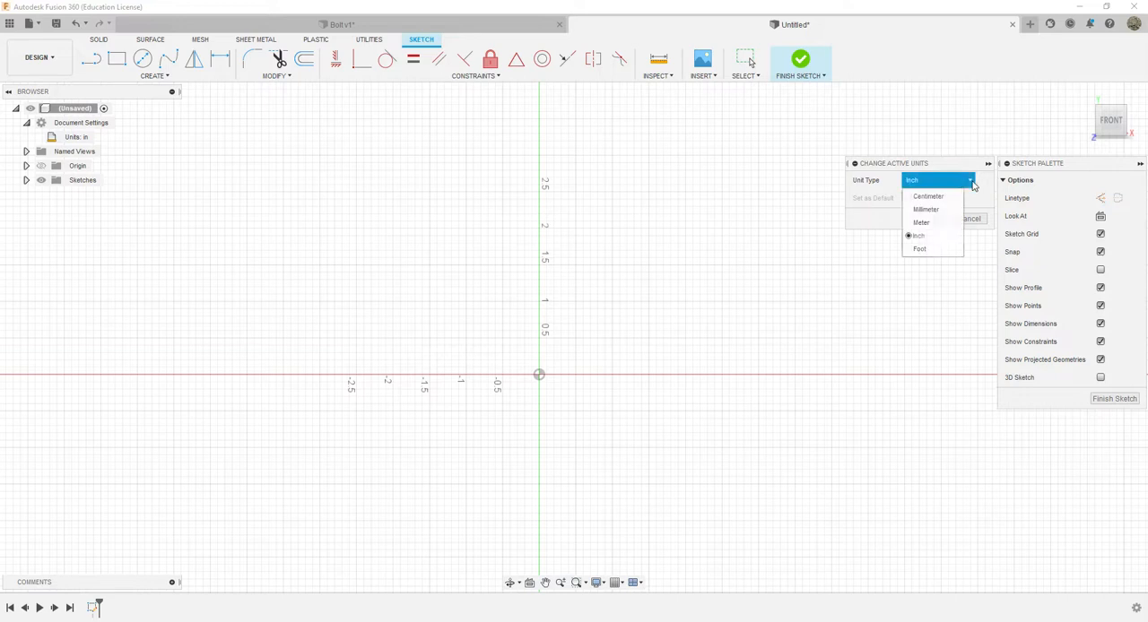
{"action": "left_click", "coordinate": [922, 238]}
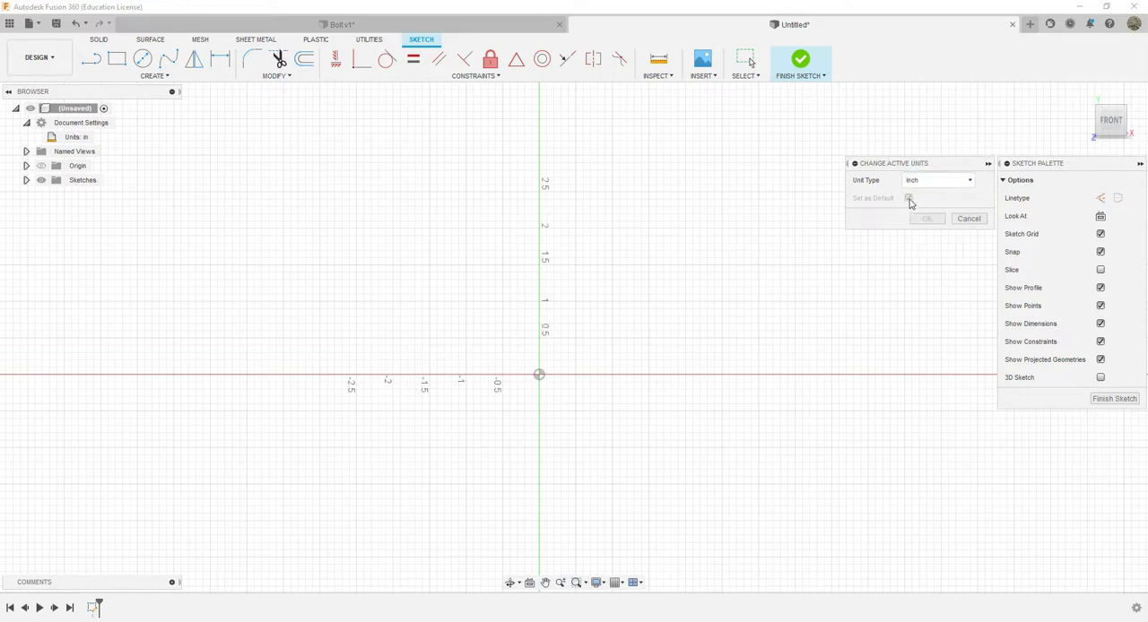
{"action": "left_click", "coordinate": [967, 221]}
{"action": "left_click", "coordinate": [27, 123]}
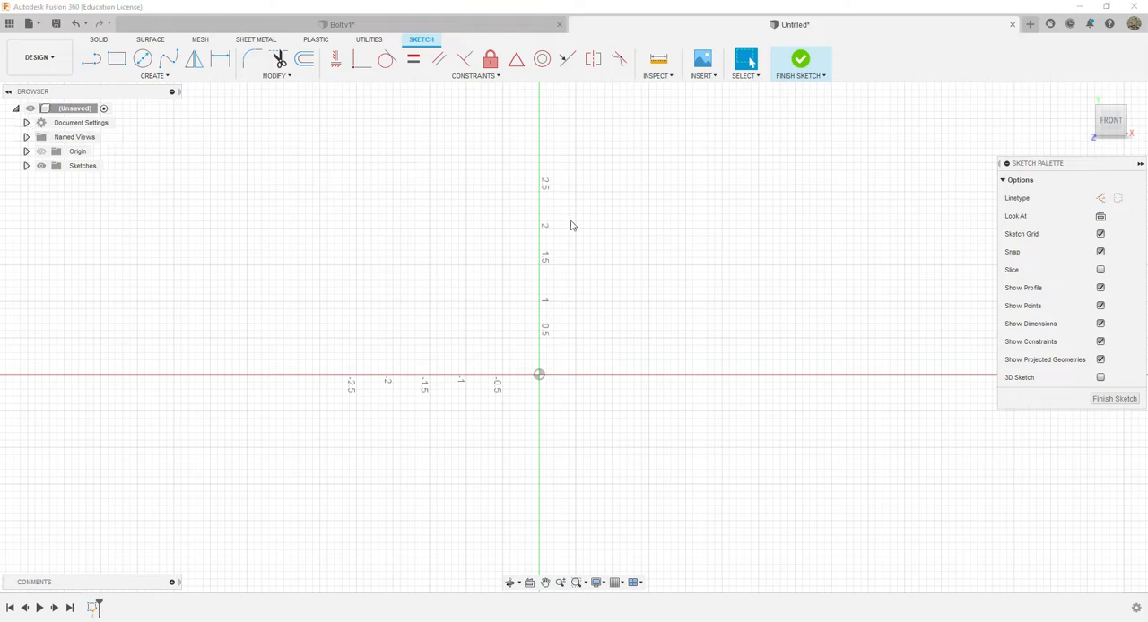
Sketch a six-sided circumscribed polygon centred on the origin, 0.5 in from its centre to the midpoint of its horizontal upper edge
{"action": "scroll", "coordinate": [562, 341], "scroll_direction": "up", "scroll_amount": 3}
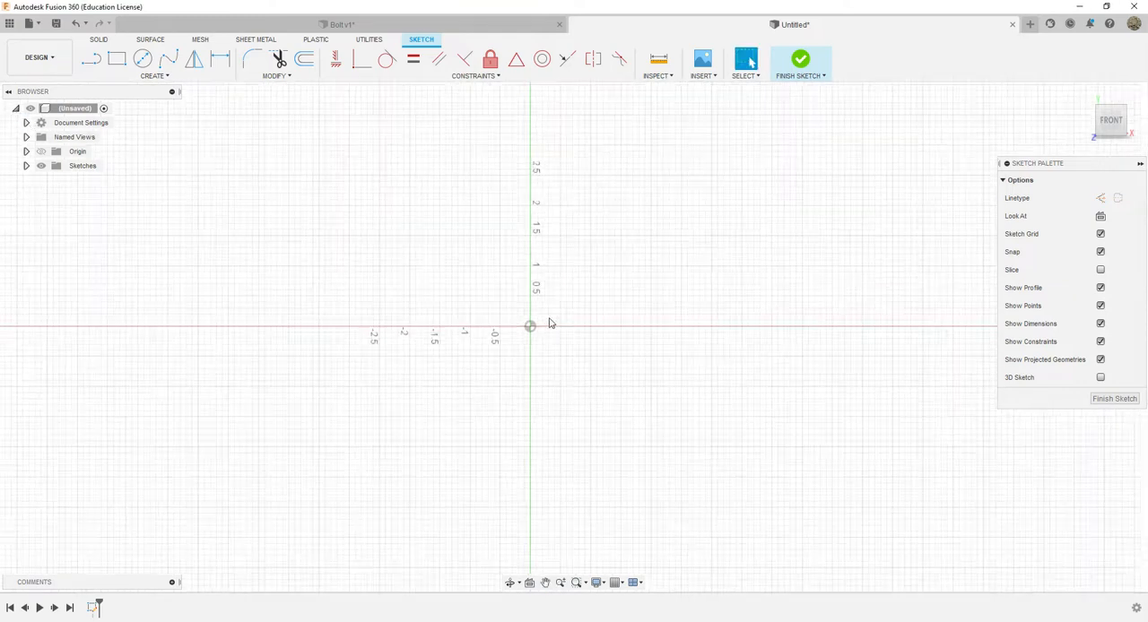
{"action": "scroll", "coordinate": [549, 322], "scroll_direction": "up", "scroll_amount": 1}
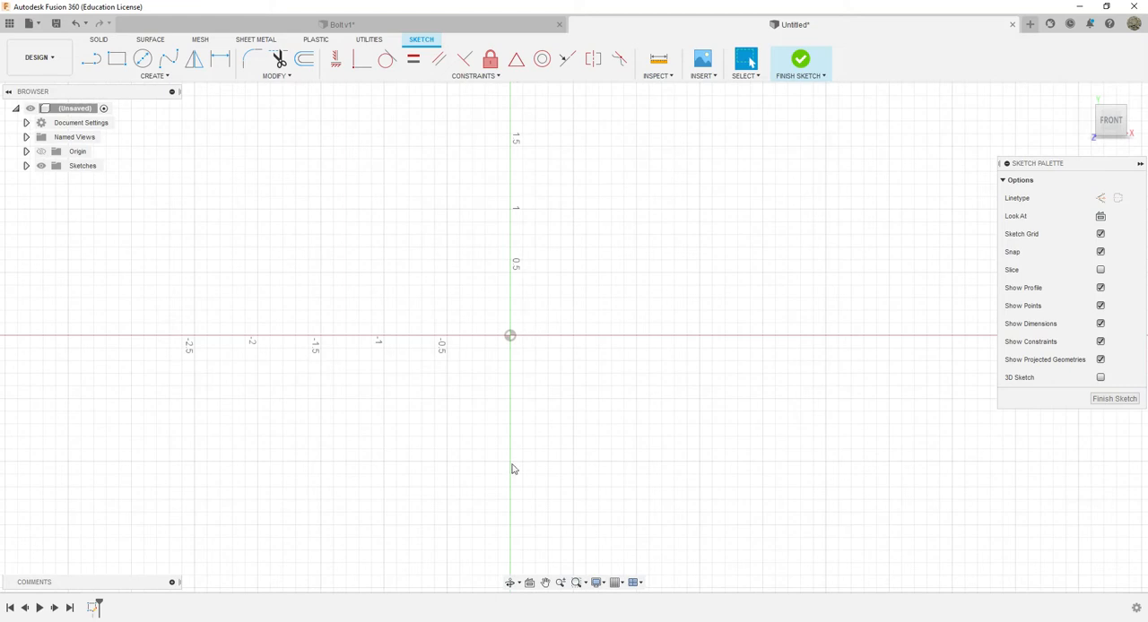
{"action": "left_click", "coordinate": [515, 619]}
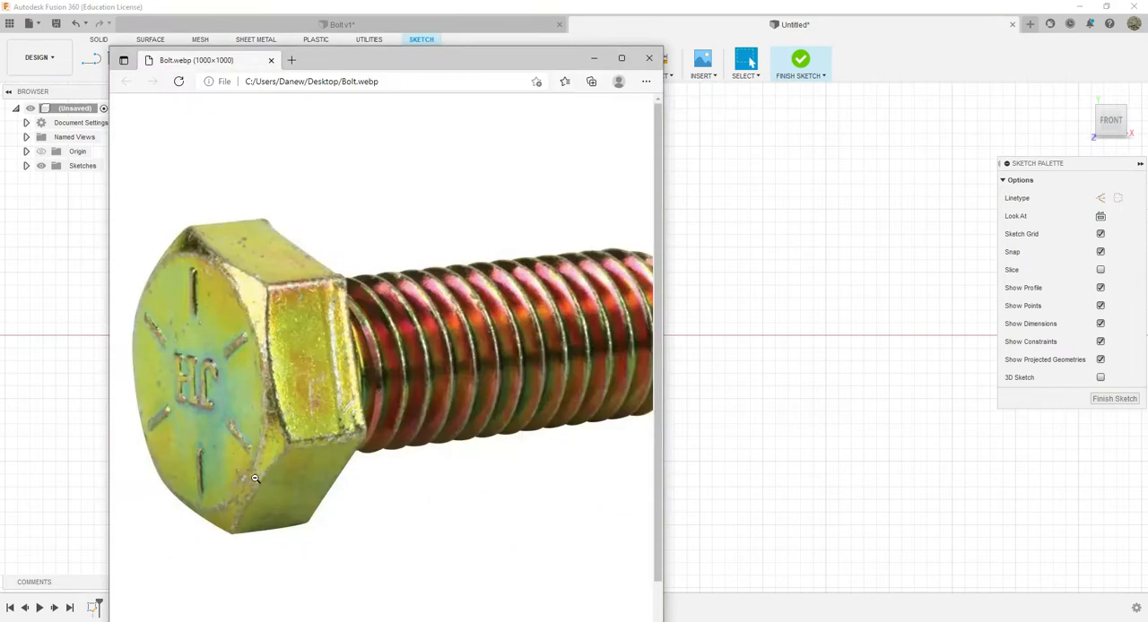
{"action": "left_click", "coordinate": [952, 311]}
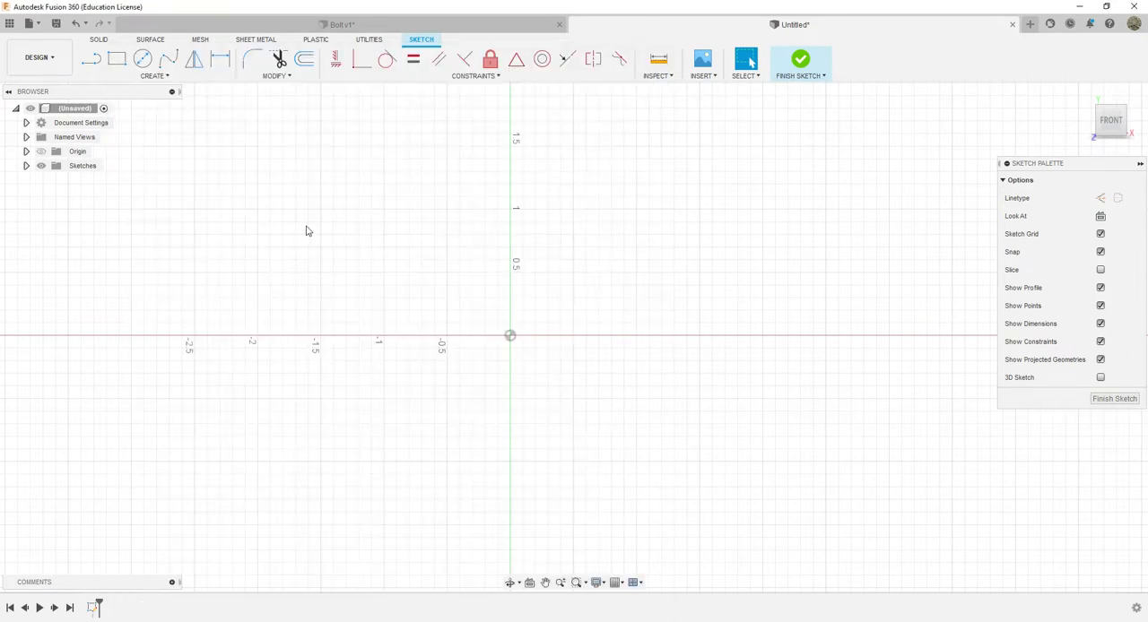
{"action": "left_click", "coordinate": [154, 76]}
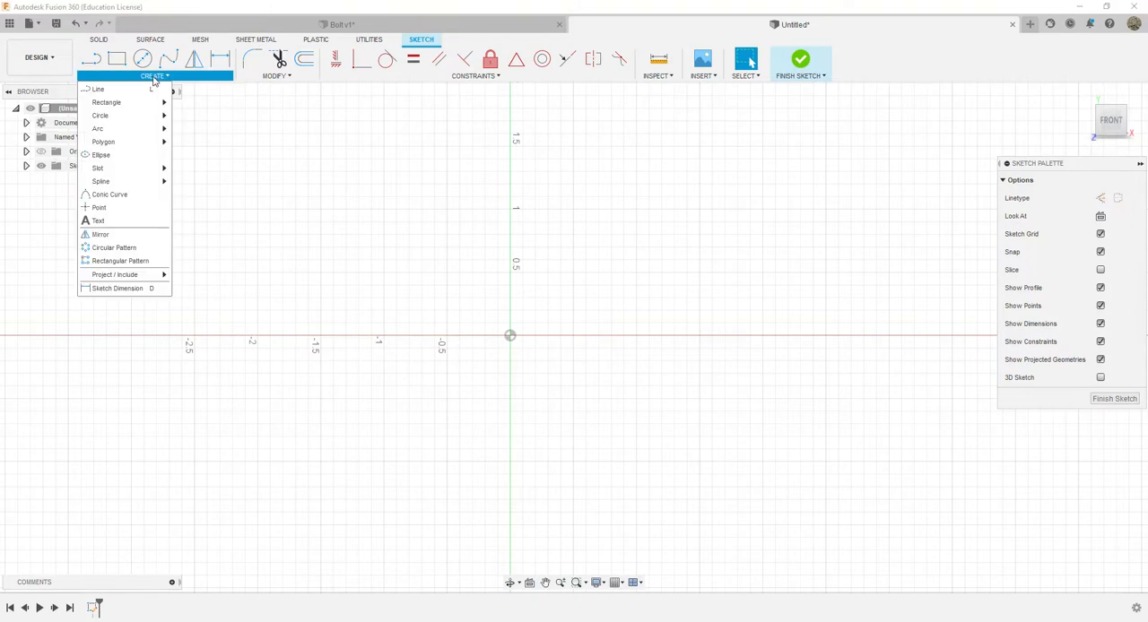
{"action": "mouse_move", "coordinate": [133, 142]}
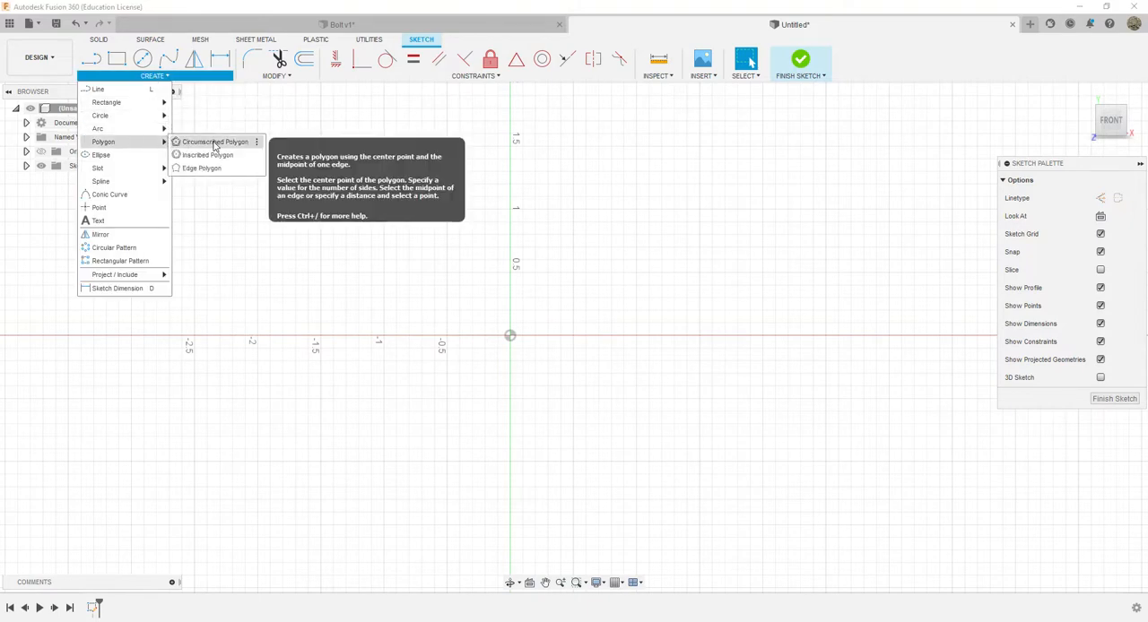
{"action": "left_click", "coordinate": [214, 144]}
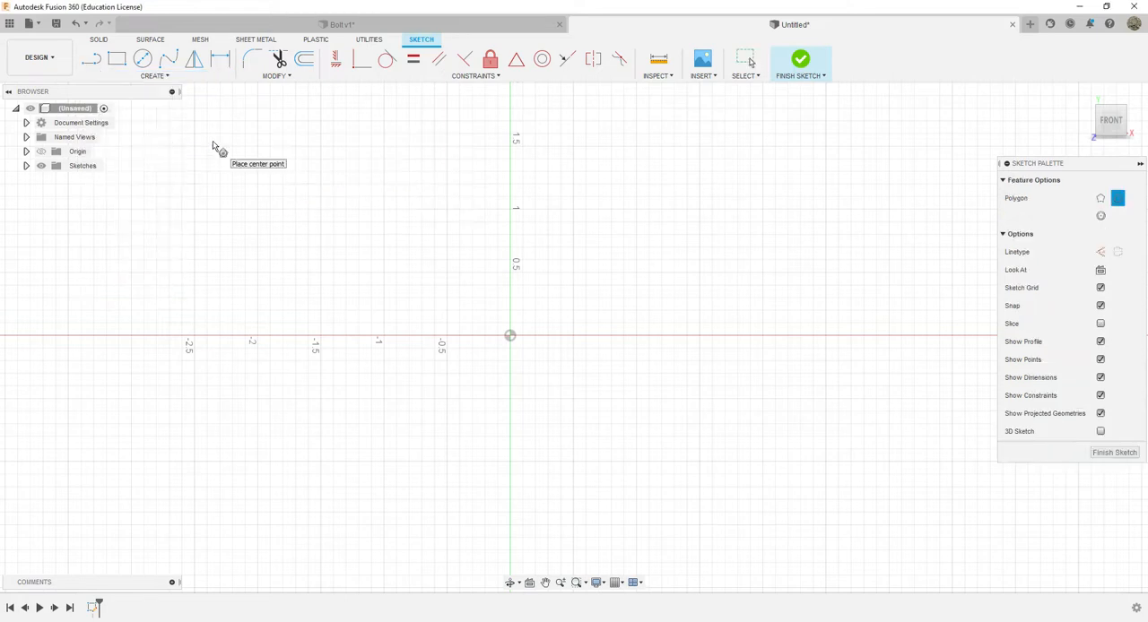
{"action": "left_click", "coordinate": [510, 336]}
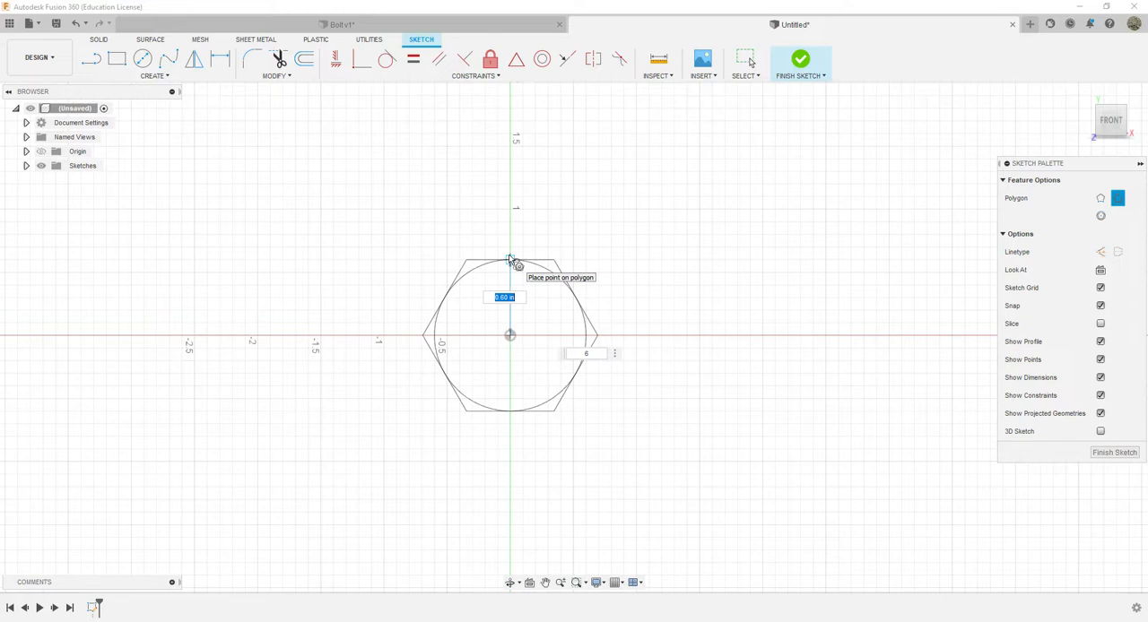
{"action": "key", "text": "BackSpace"}
{"action": "type", "text": "5"}
{"action": "key", "text": "Tab"}
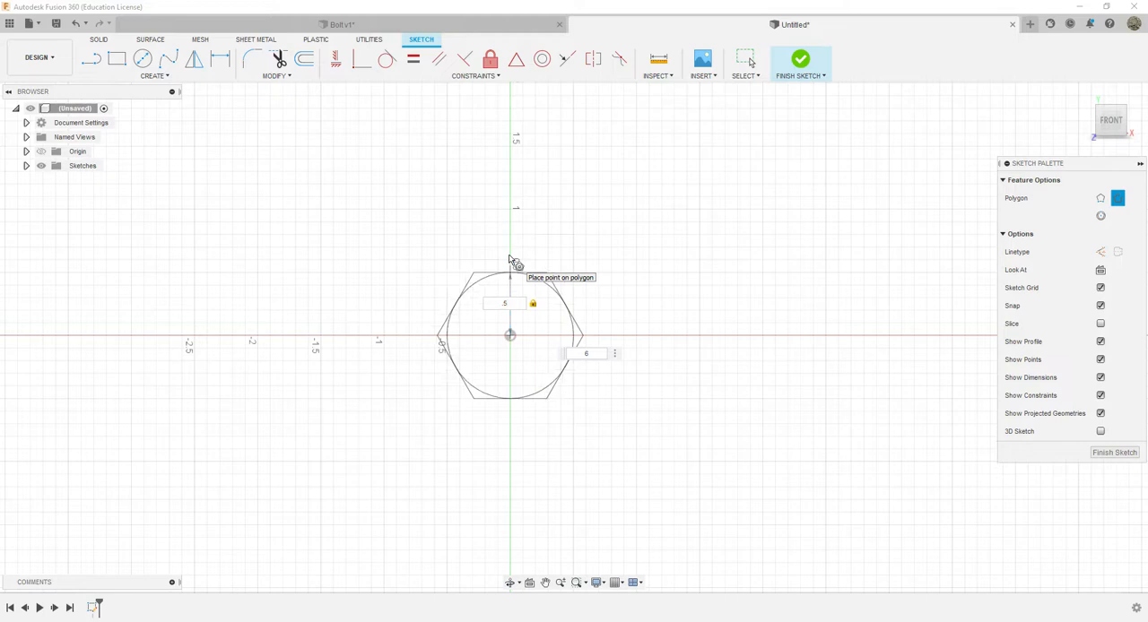
{"action": "left_click", "coordinate": [509, 260]}
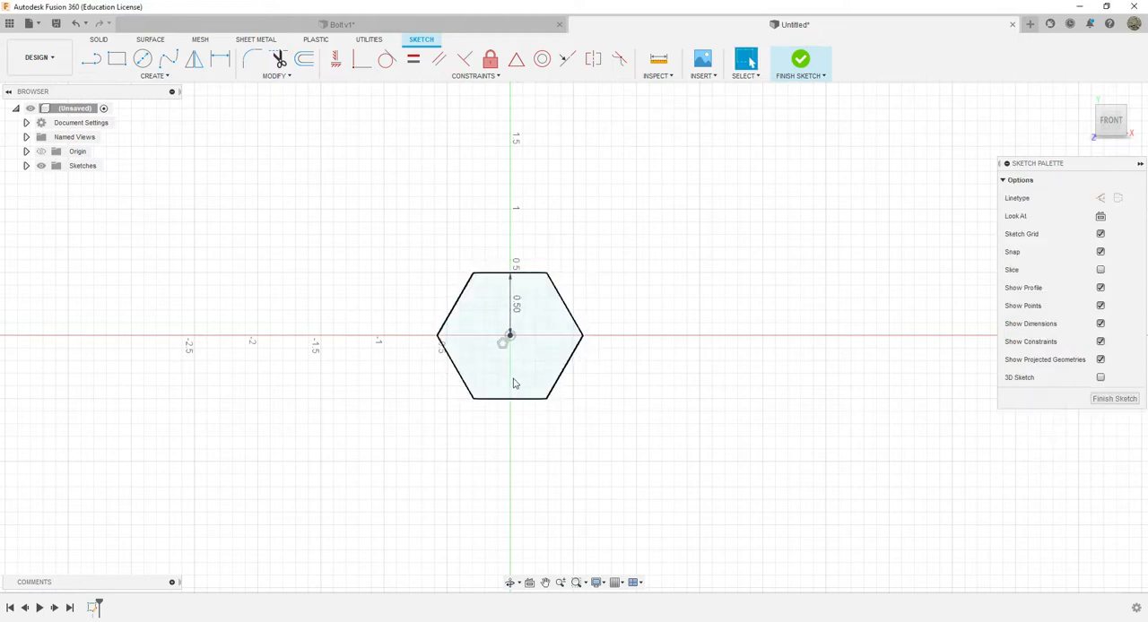
Delete the hexagon's centre-to-edge dimension and finish the sketch
{"action": "scroll", "coordinate": [498, 305], "scroll_direction": "up", "scroll_amount": 5}
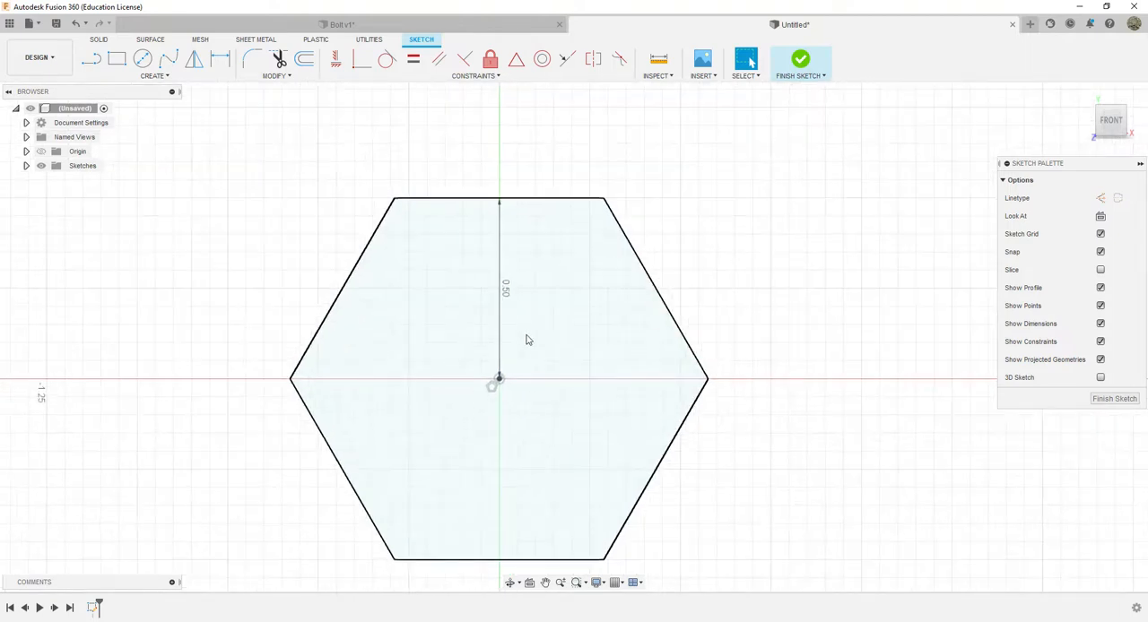
{"action": "left_click", "coordinate": [507, 296]}
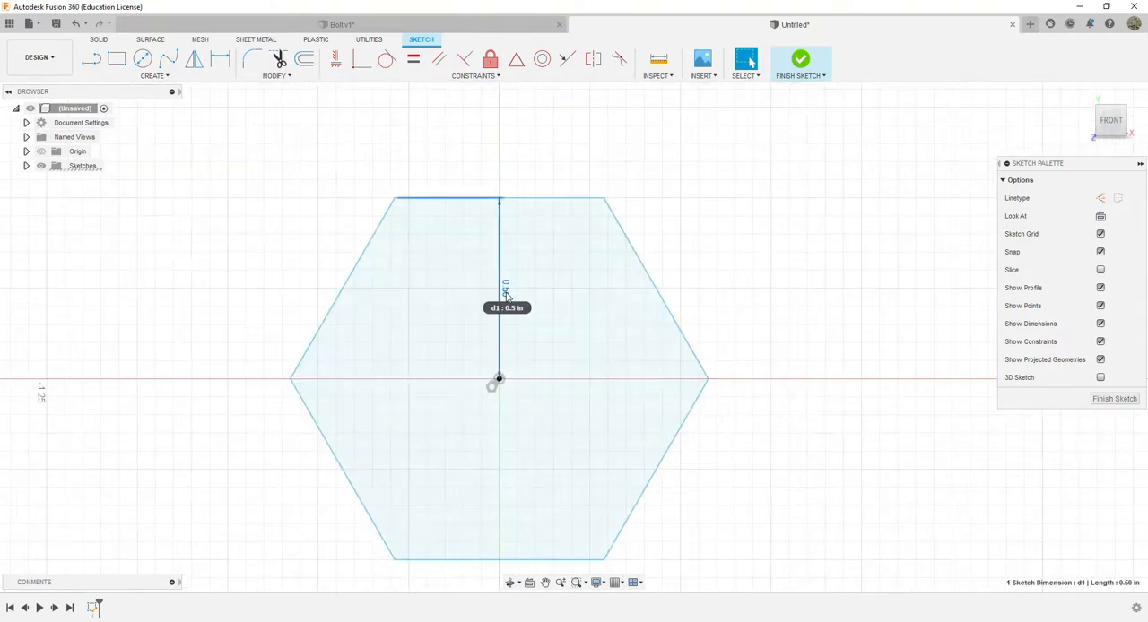
{"action": "key", "text": "Delete"}
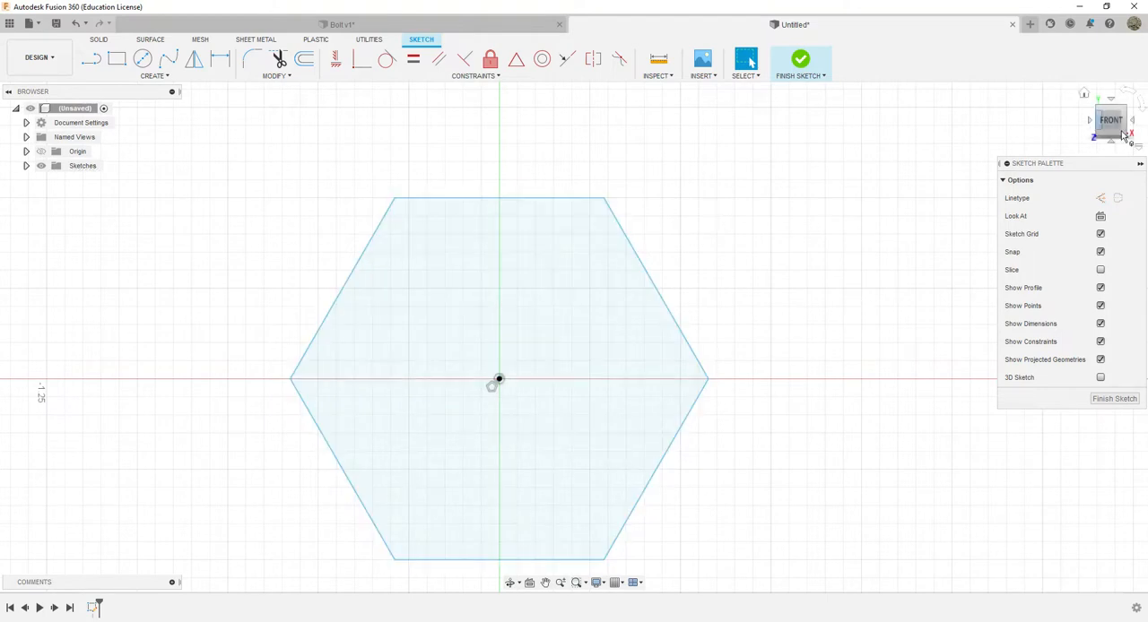
{"action": "mouse_move", "coordinate": [1107, 112]}
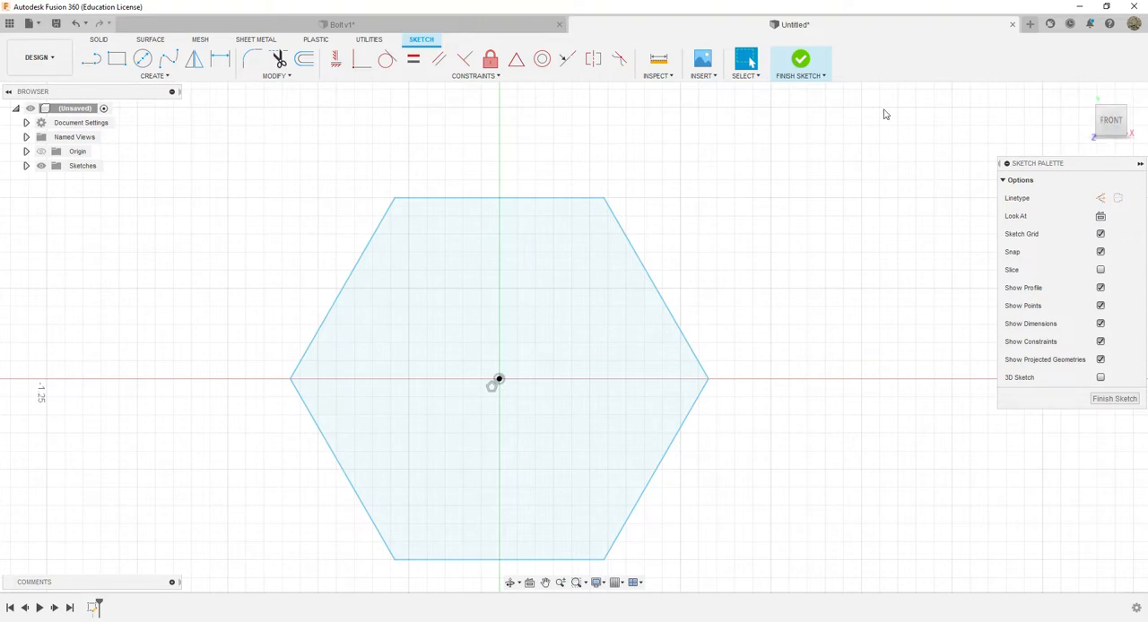
{"action": "left_click", "coordinate": [802, 63]}
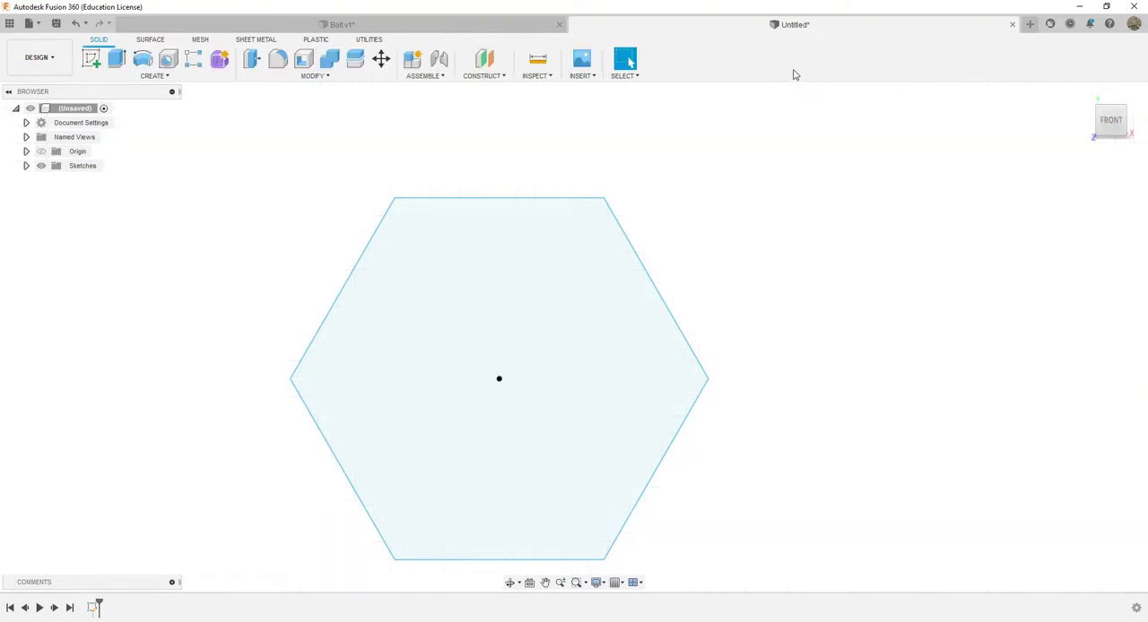
Extrude the hexagon profile 0.4 in as a new body to form the bolt head
{"action": "mouse_move", "coordinate": [1115, 118]}
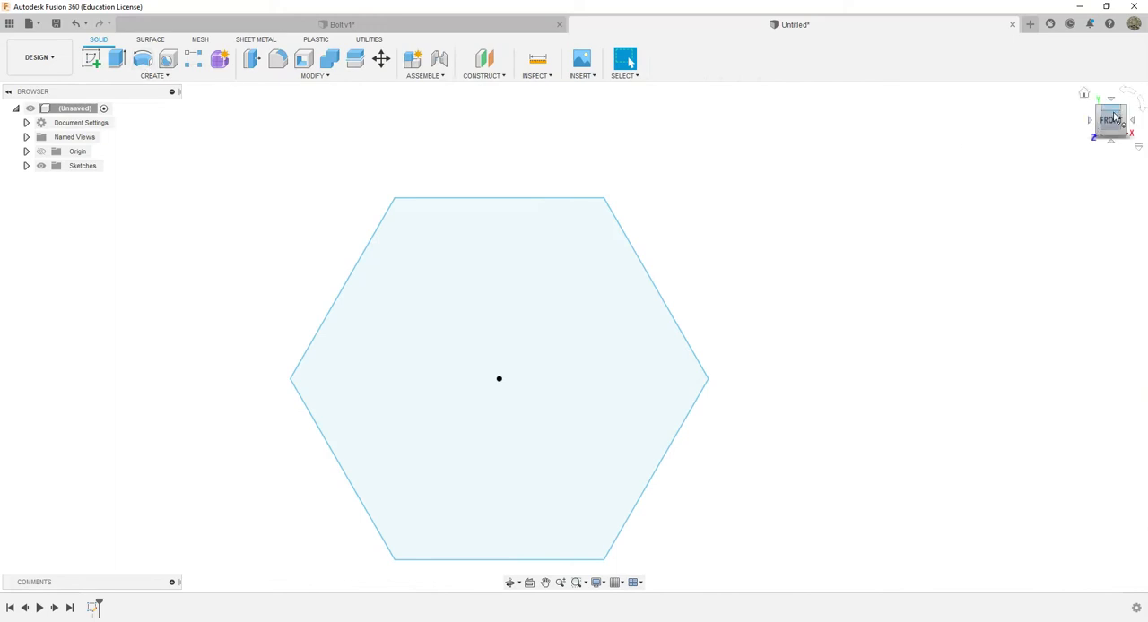
{"action": "left_click", "coordinate": [1117, 114]}
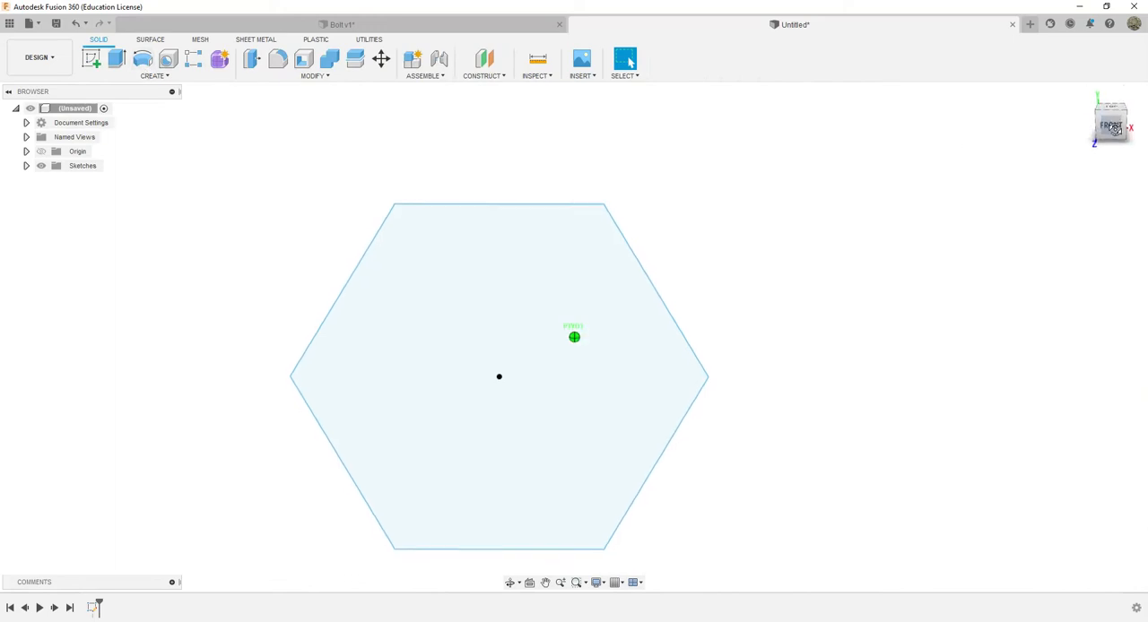
{"action": "left_click", "coordinate": [117, 61]}
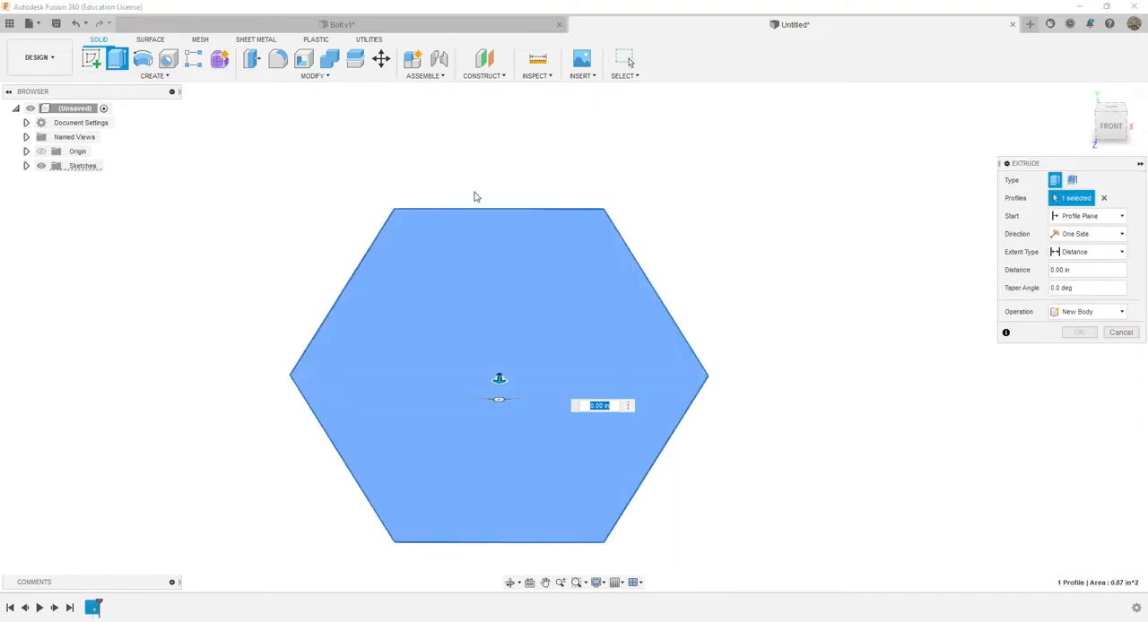
{"action": "left_click", "coordinate": [1109, 114]}
{"action": "left_click_drag", "start_coordinate": [1110, 109], "coordinate": [1119, 147]}
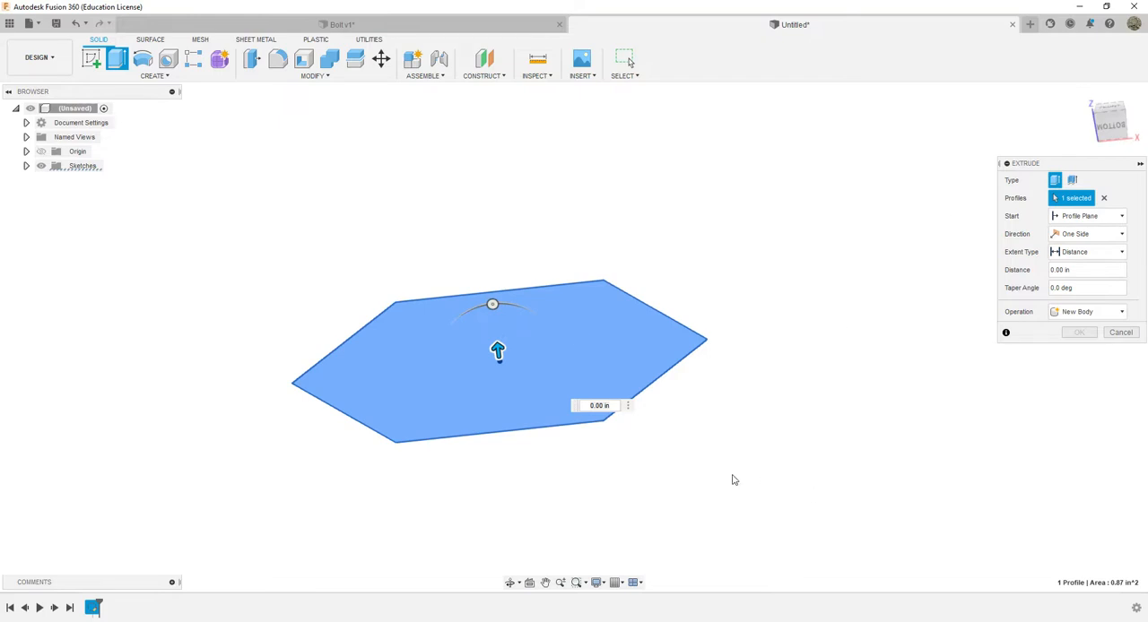
{"action": "left_click", "coordinate": [616, 405]}
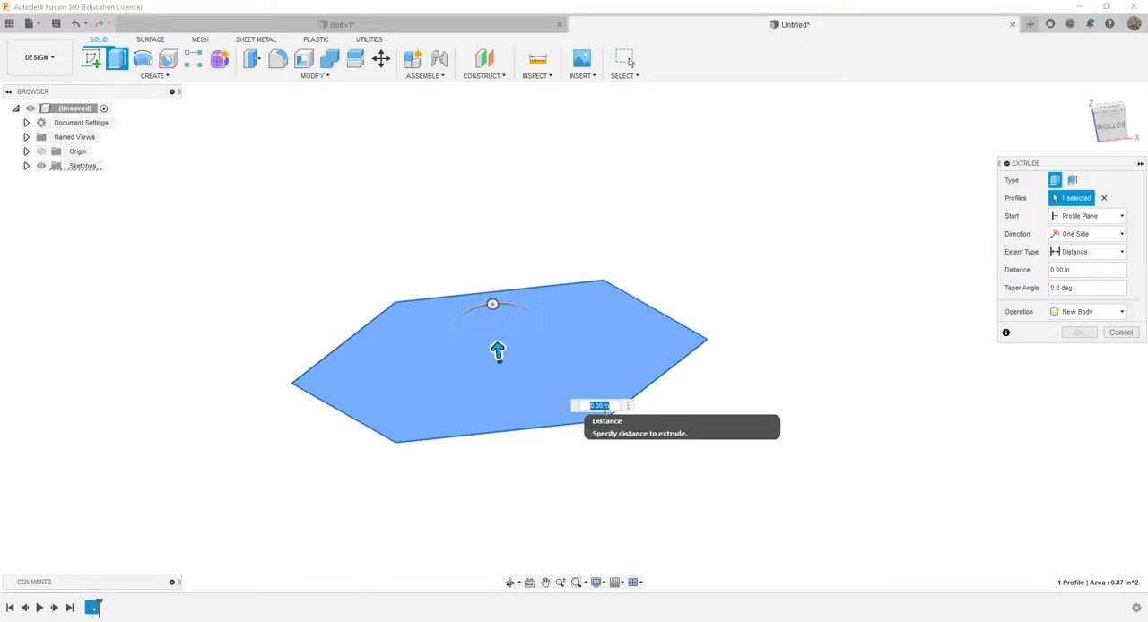
{"action": "key", "text": "BackSpace"}
{"action": "type", "text": "4"}
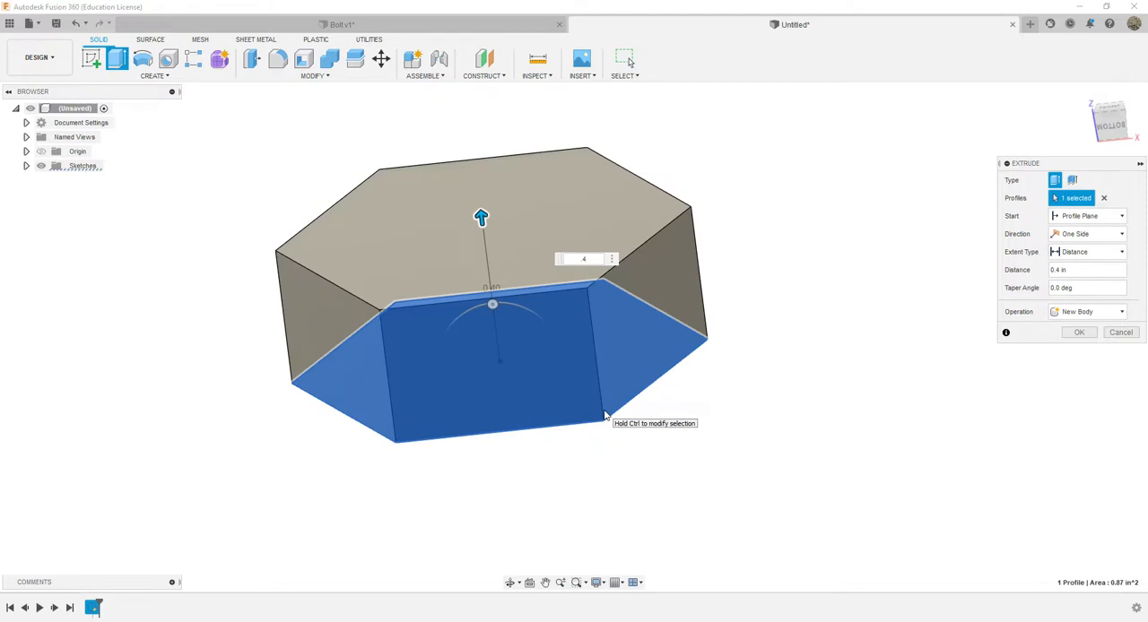
{"action": "key", "text": "Return"}
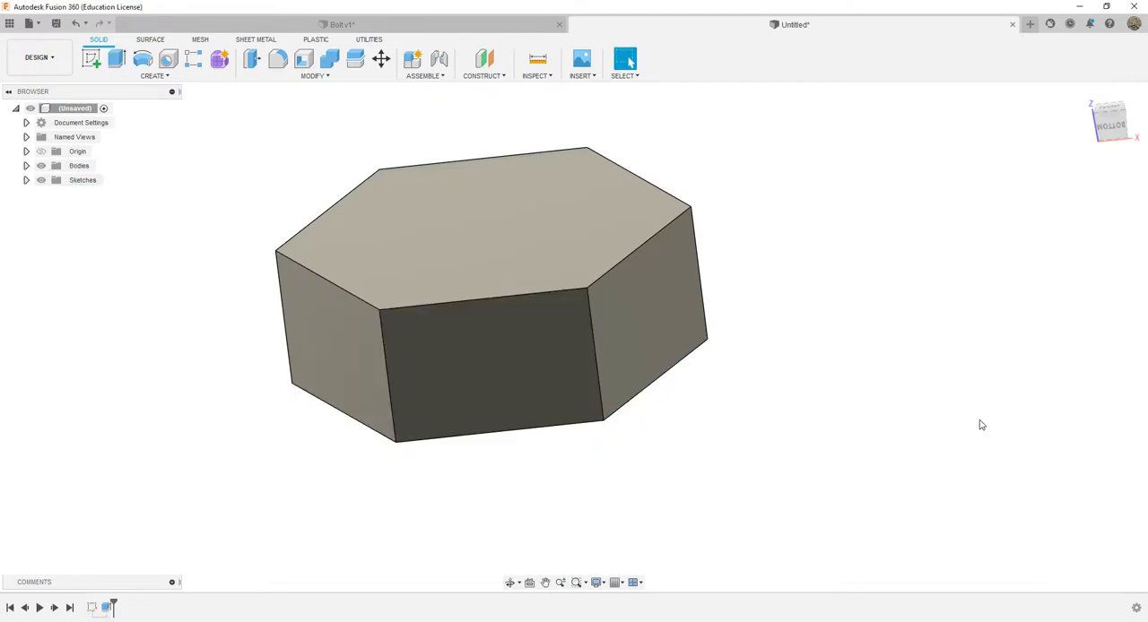
Compare the hexagonal head with the Bolt.webp reference photo, and minimize the photo's window
{"action": "mouse_move", "coordinate": [1110, 116]}
{"action": "left_mouse_down"}
{"action": "mouse_move", "coordinate": [1104, 197]}
{"action": "mouse_move", "coordinate": [1067, 193]}
{"action": "mouse_move", "coordinate": [956, 225]}
{"action": "left_mouse_up"}
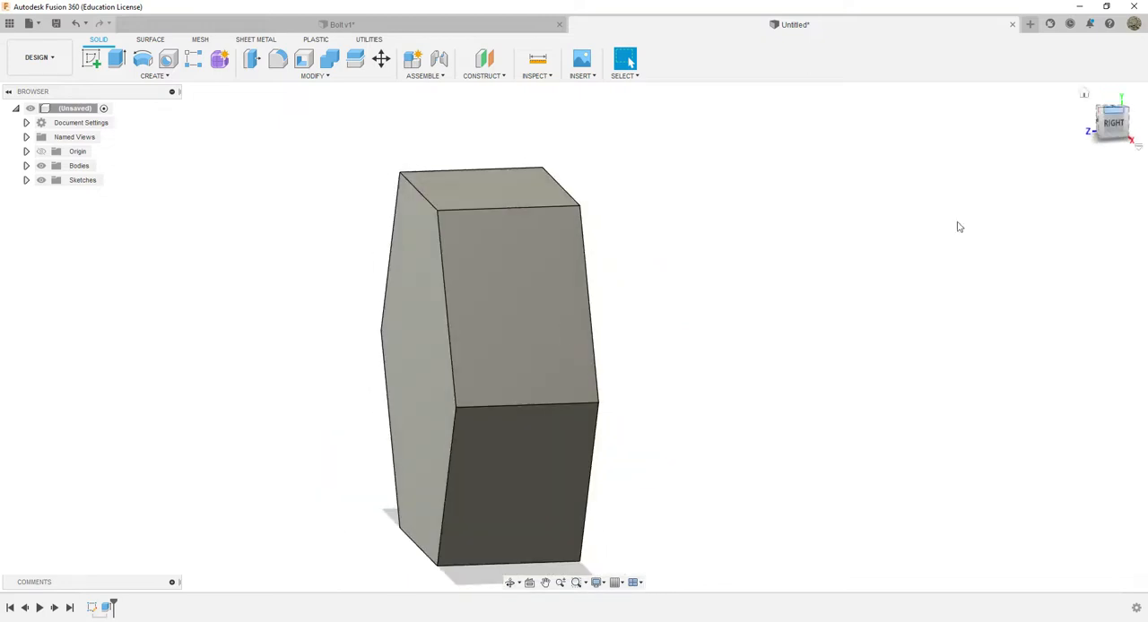
{"action": "left_click_drag", "start_coordinate": [1102, 125], "coordinate": [1145, 108]}
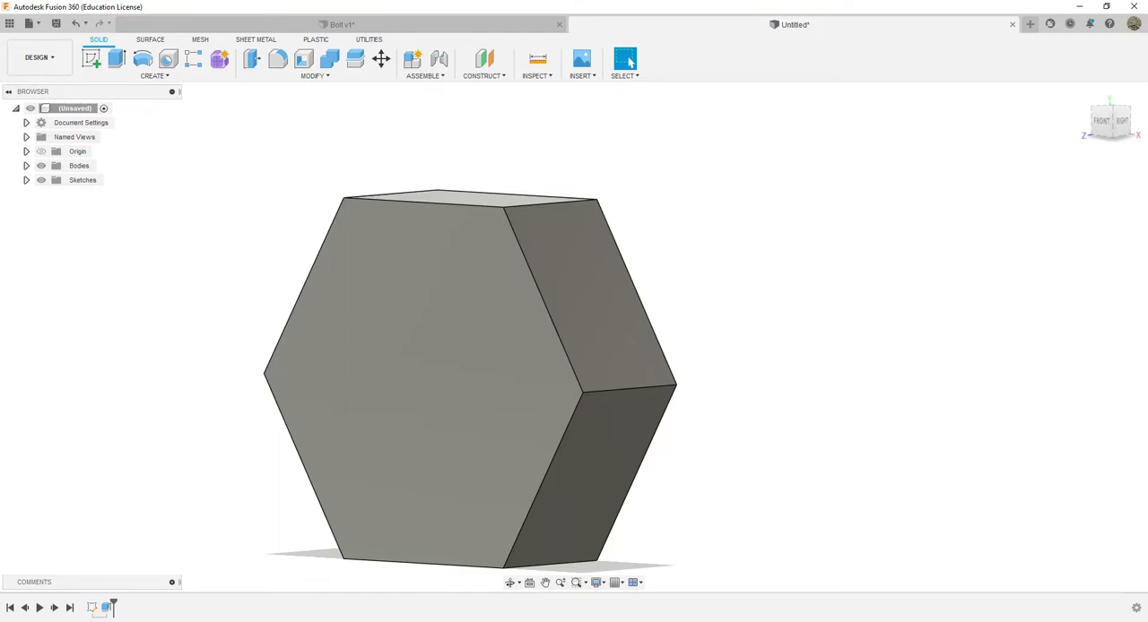
{"action": "key", "text": "alt+Tab"}
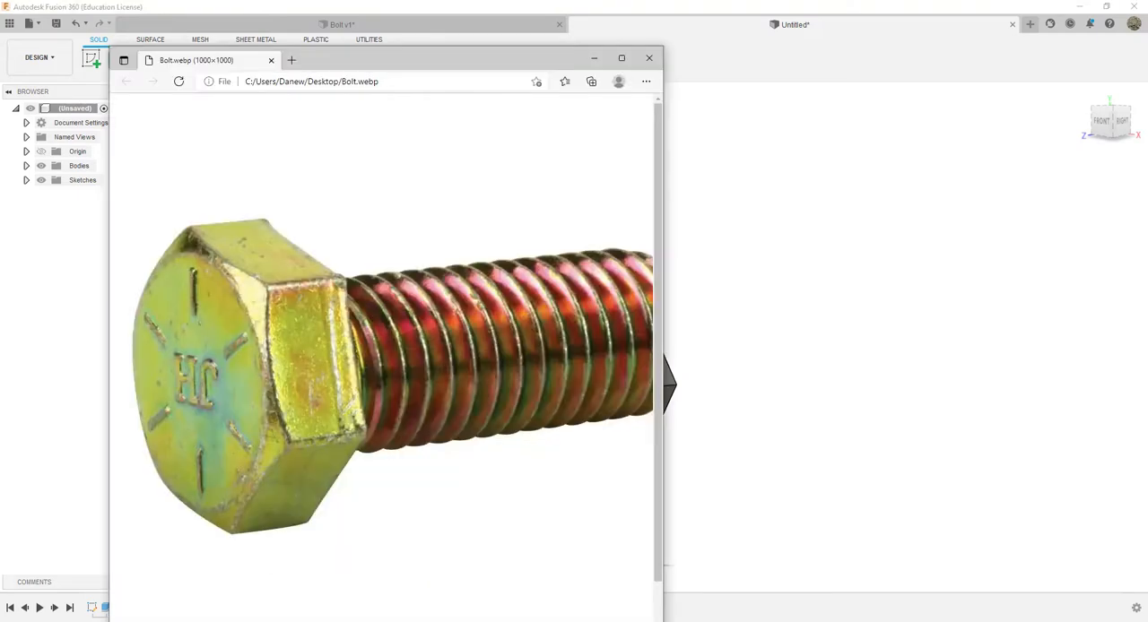
{"action": "left_click_drag", "start_coordinate": [436, 63], "coordinate": [663, 83]}
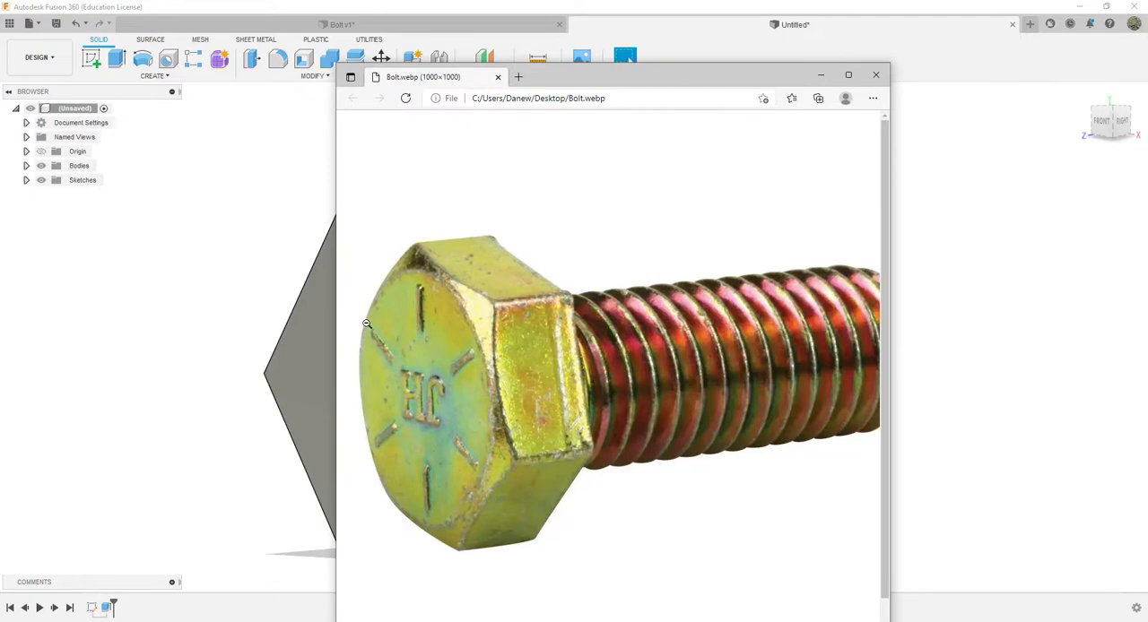
{"action": "left_click", "coordinate": [820, 75]}
Start a new sketch on the rear hexagonal face of the bolt head
{"action": "mouse_move", "coordinate": [1112, 120]}
{"action": "left_mouse_down"}
{"action": "mouse_move", "coordinate": [1130, 123]}
{"action": "mouse_move", "coordinate": [1086, 123]}
{"action": "left_mouse_up"}
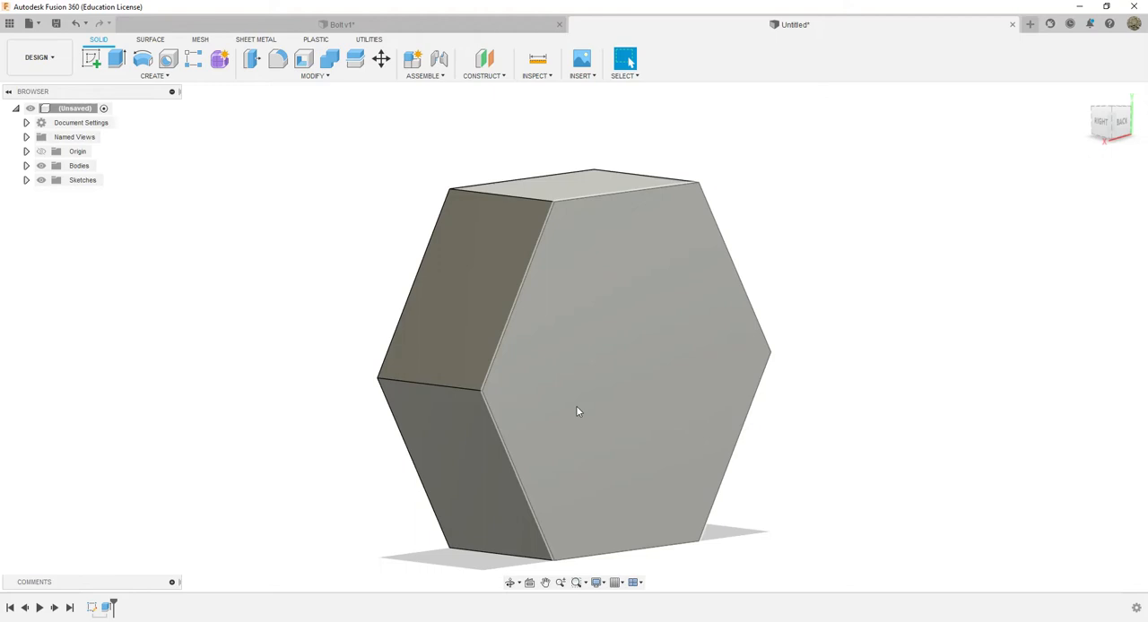
{"action": "left_click", "coordinate": [90, 59]}
{"action": "left_click", "coordinate": [587, 339]}
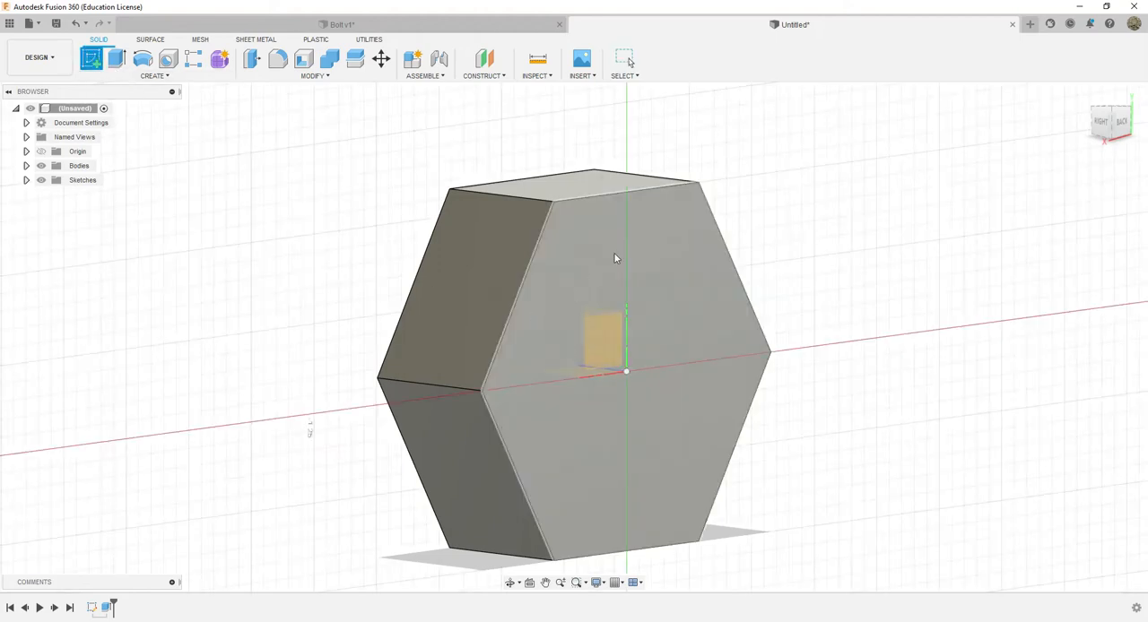
{"action": "left_click", "coordinate": [613, 434]}
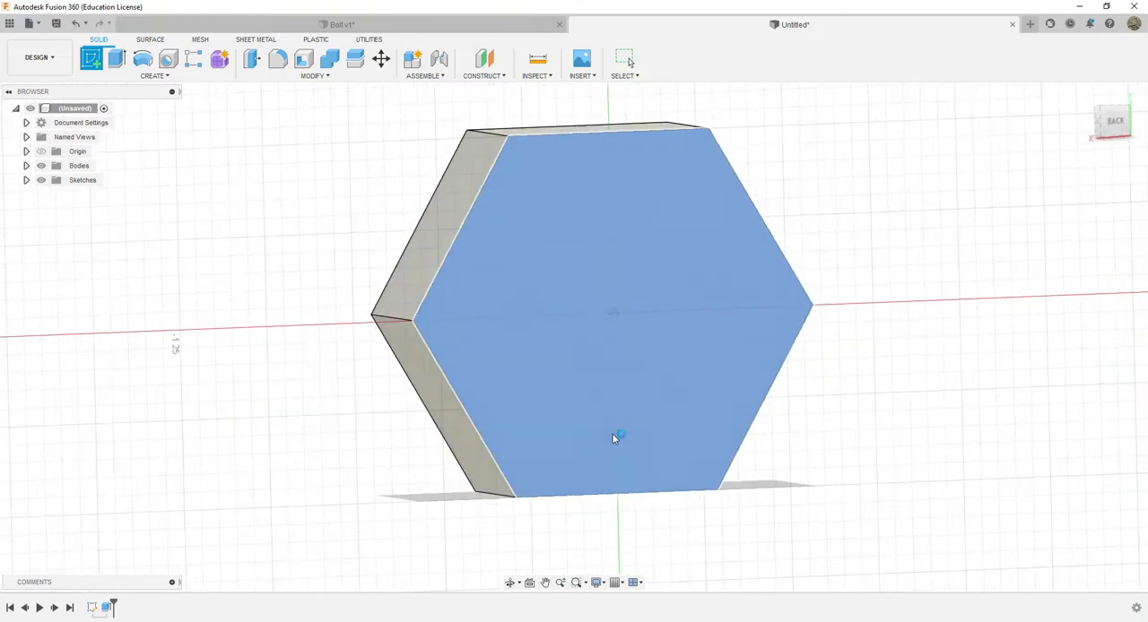
Draw a 0.6 in diameter circle centred on the origin and finish the sketch
{"action": "left_click", "coordinate": [142, 59]}
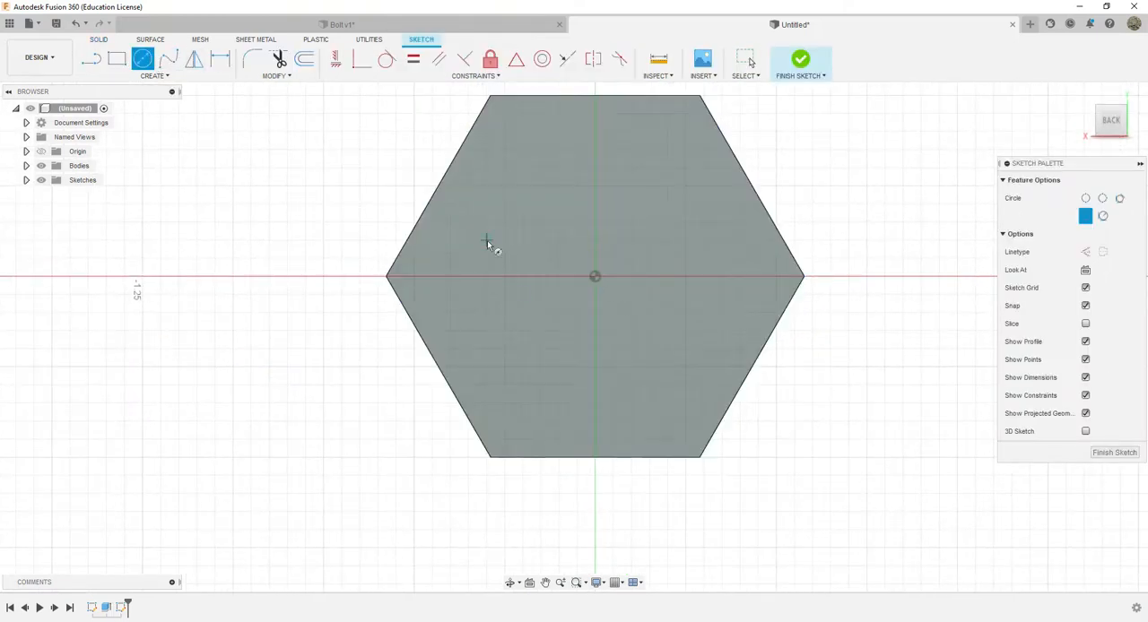
{"action": "left_click", "coordinate": [594, 276]}
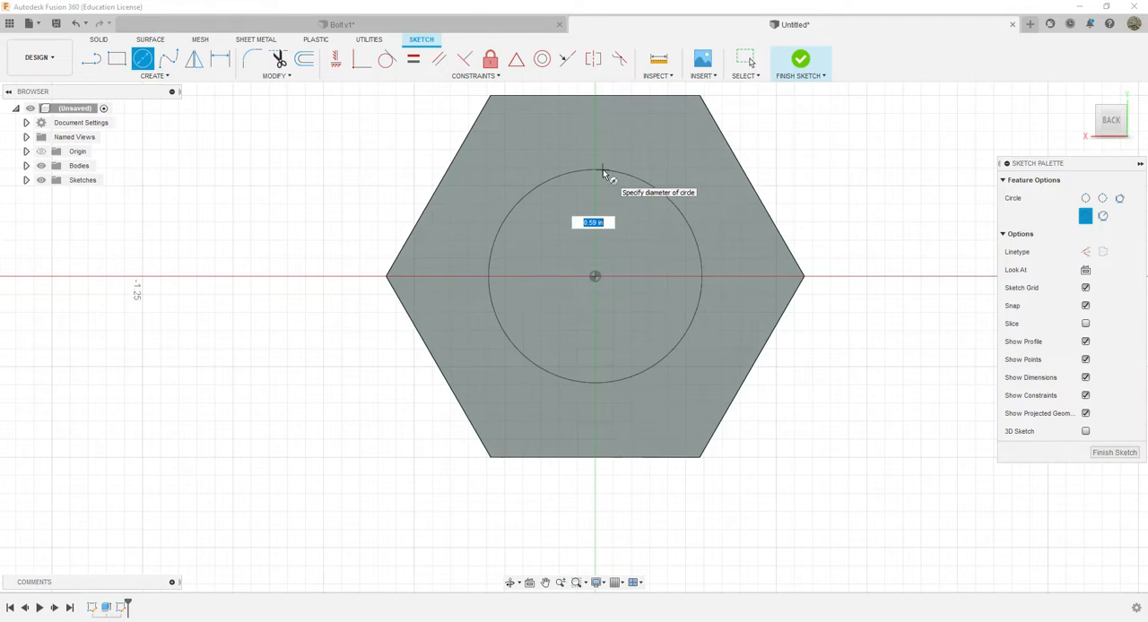
{"action": "type", "text": "6"}
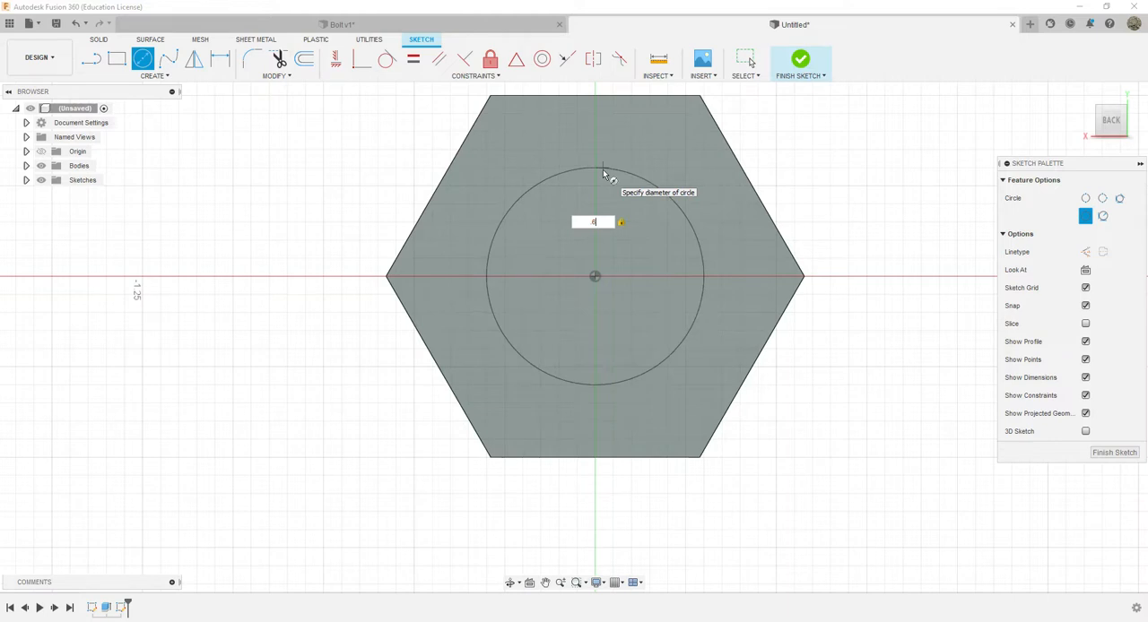
{"action": "key", "text": "Return"}
{"action": "key", "text": "Escape"}
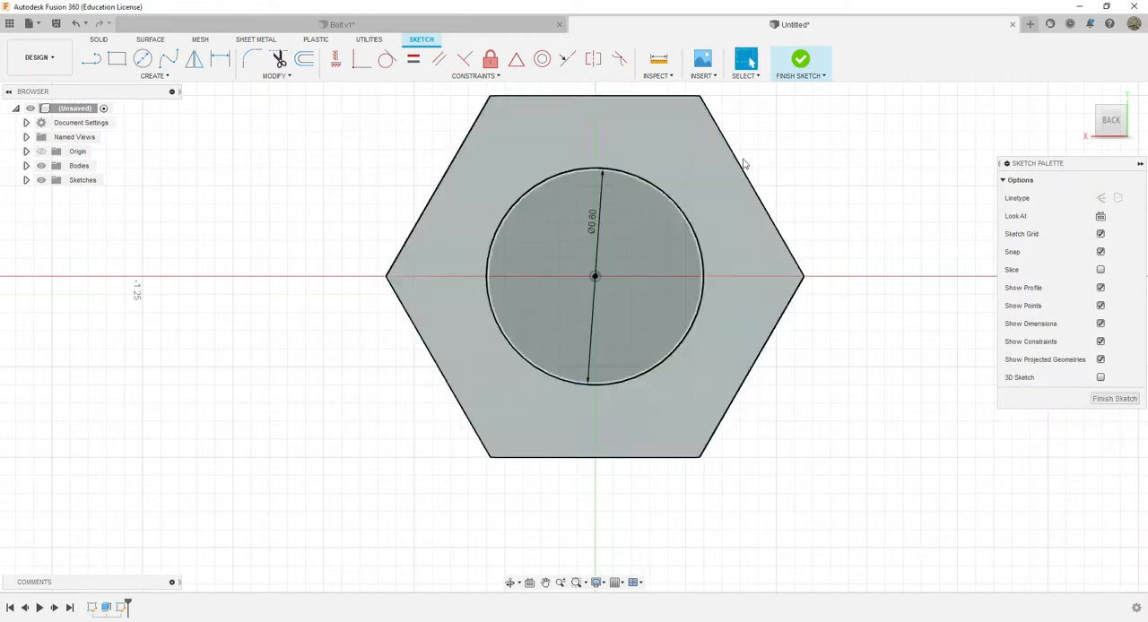
{"action": "mouse_move", "coordinate": [1121, 125]}
{"action": "left_mouse_down"}
{"action": "mouse_move", "coordinate": [1087, 124]}
{"action": "mouse_move", "coordinate": [1106, 127]}
{"action": "left_mouse_up"}
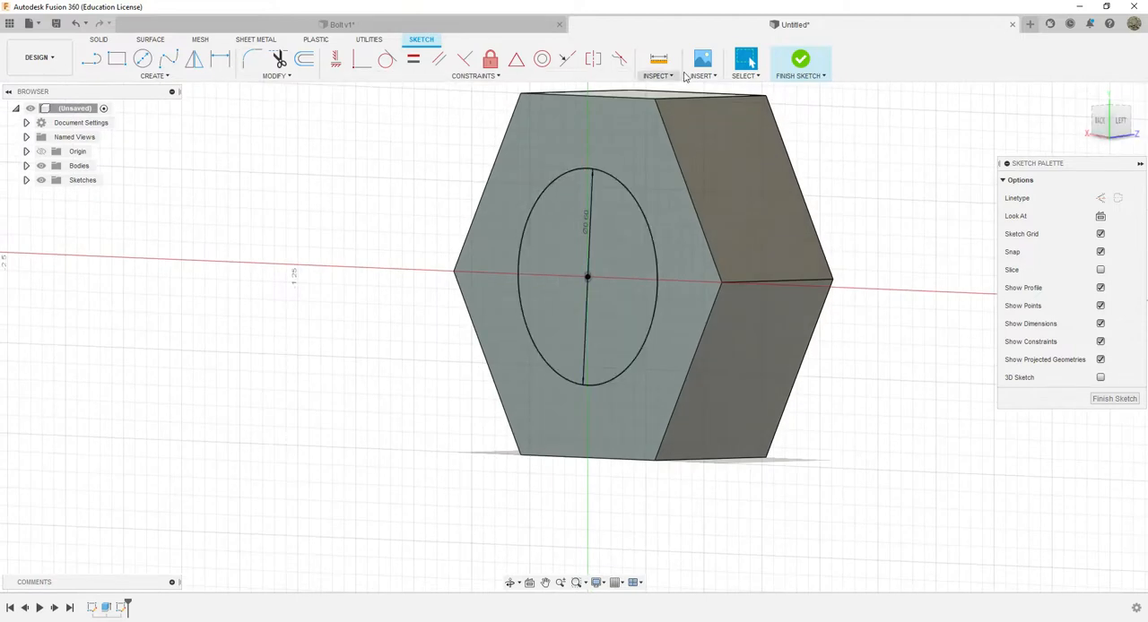
{"action": "left_click", "coordinate": [805, 64]}
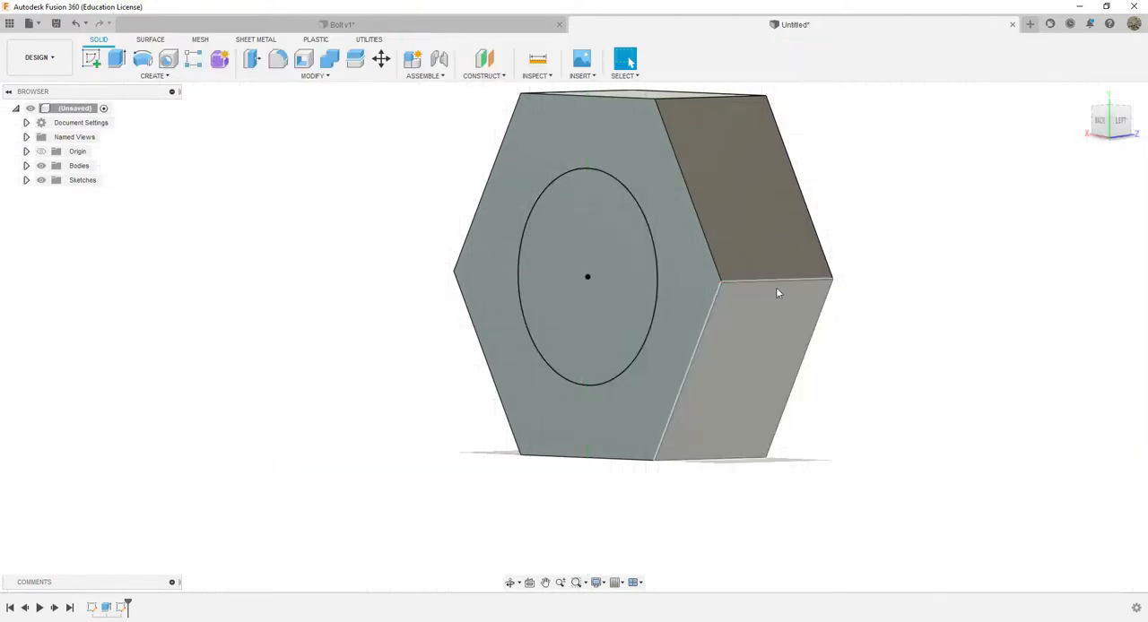
Extrude the circle 3 in outward from the head, joined to it, to form the bolt's shank
{"action": "left_click", "coordinate": [116, 60]}
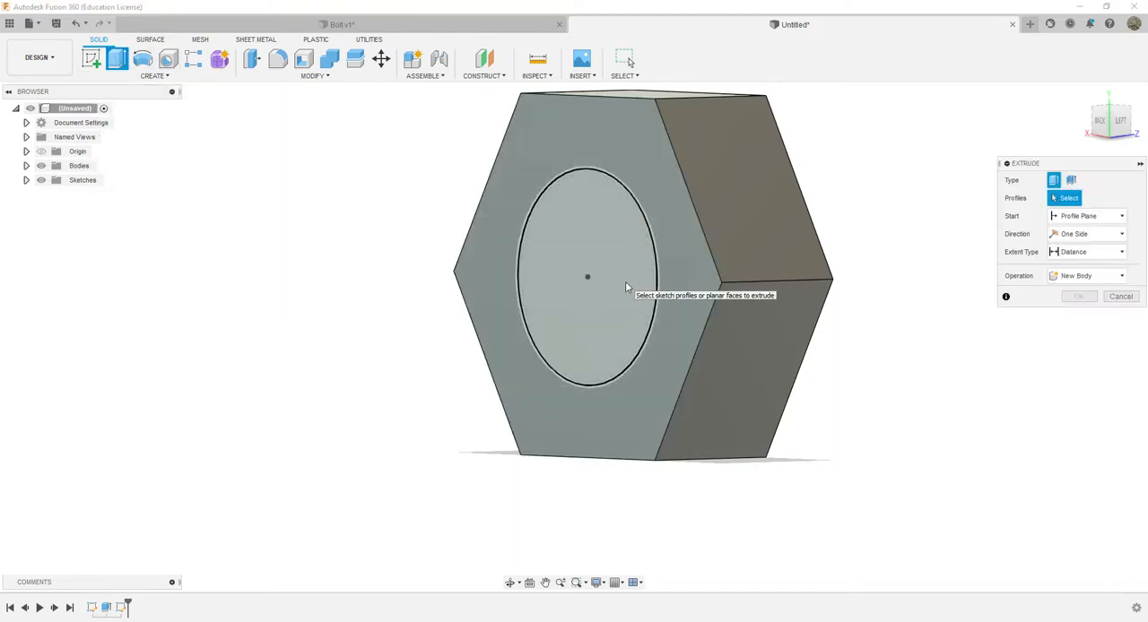
{"action": "left_click", "coordinate": [626, 286]}
{"action": "scroll", "coordinate": [626, 283], "scroll_direction": "down", "scroll_amount": 5}
{"action": "left_click_drag", "start_coordinate": [594, 278], "coordinate": [77, 306]}
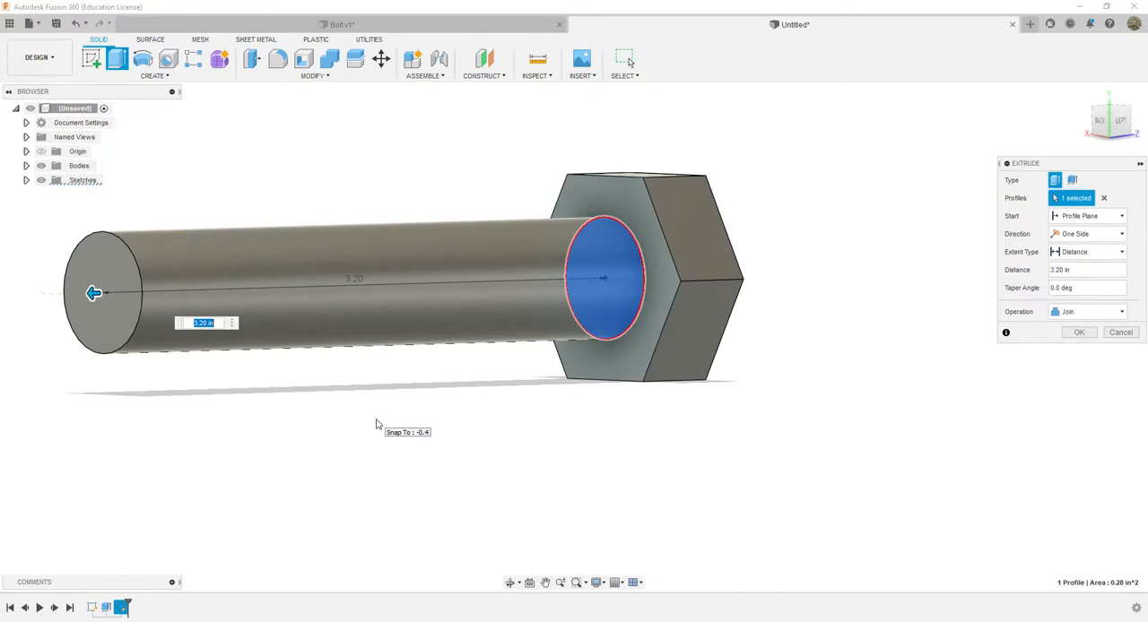
{"action": "type", "text": "3"}
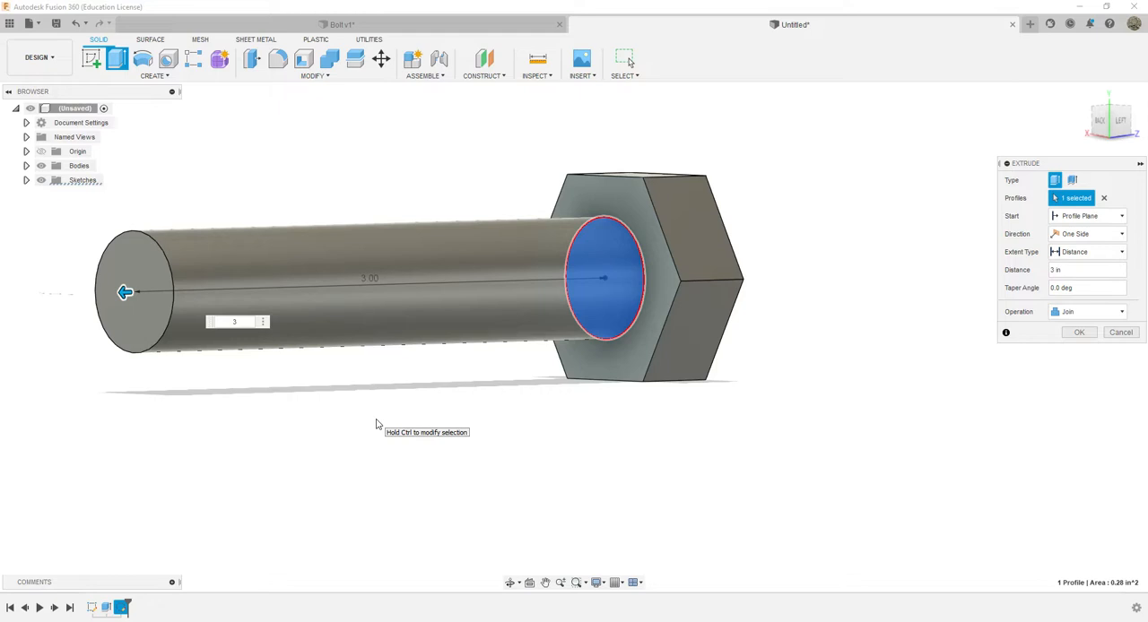
{"action": "key", "text": "Return"}
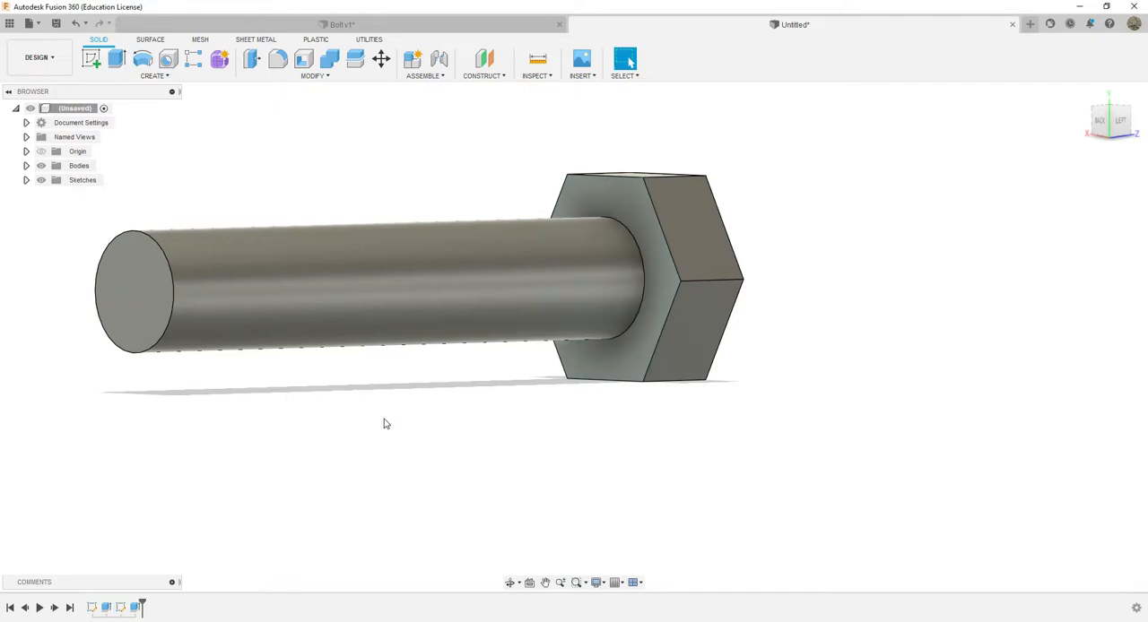
Chamfer the circular edge at the shank's free end with an equal distance of 0.03 in
{"action": "scroll", "coordinate": [839, 301], "scroll_direction": "down", "scroll_amount": 2}
{"action": "scroll", "coordinate": [838, 302], "scroll_direction": "down", "scroll_amount": 1}
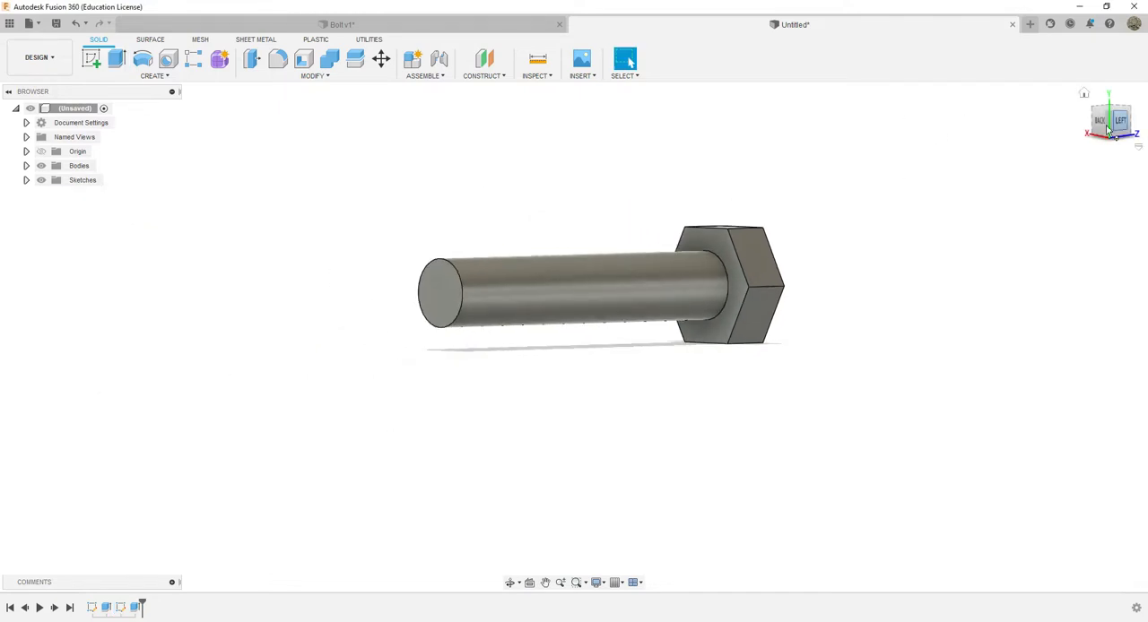
{"action": "mouse_move", "coordinate": [1107, 130]}
{"action": "left_mouse_down"}
{"action": "mouse_move", "coordinate": [1134, 160]}
{"action": "mouse_move", "coordinate": [1100, 120]}
{"action": "left_mouse_up"}
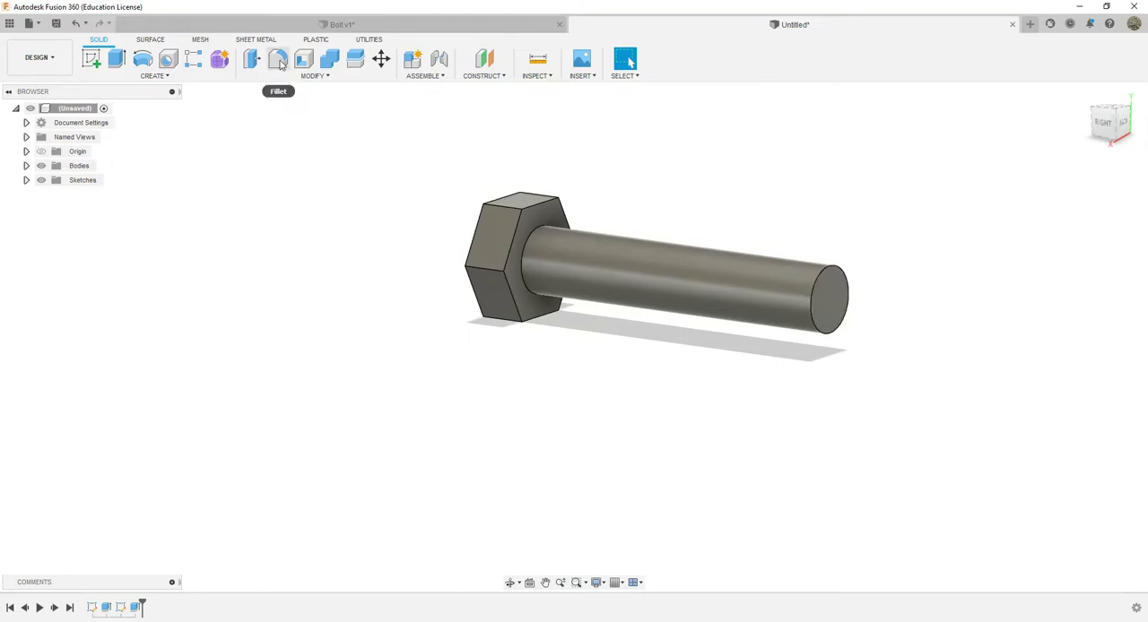
{"action": "left_click", "coordinate": [325, 77]}
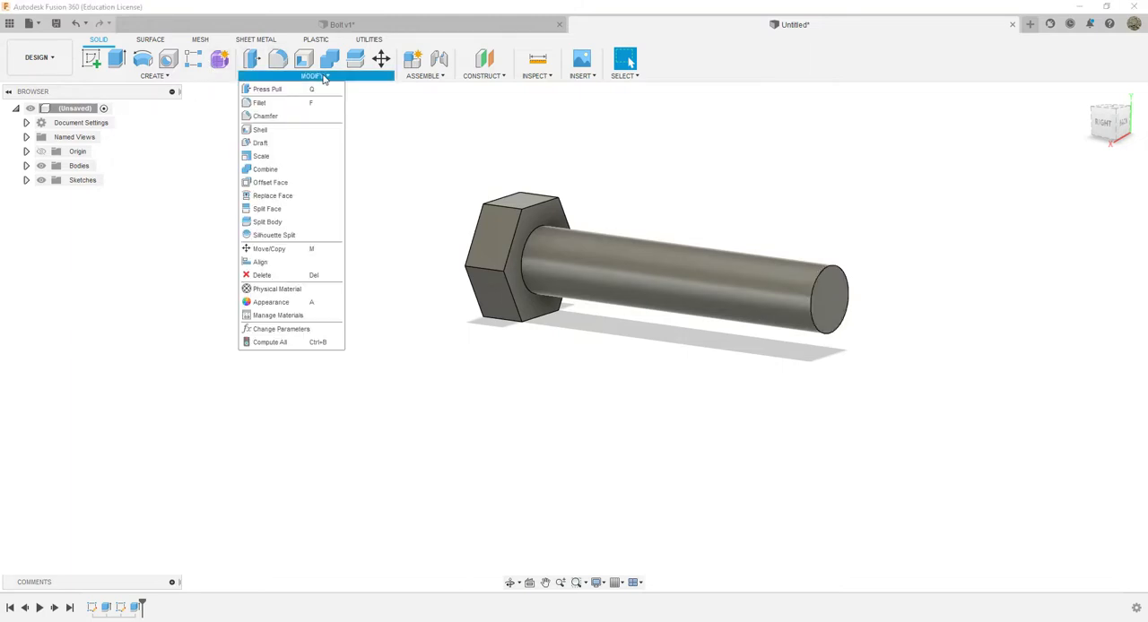
{"action": "left_click", "coordinate": [266, 117]}
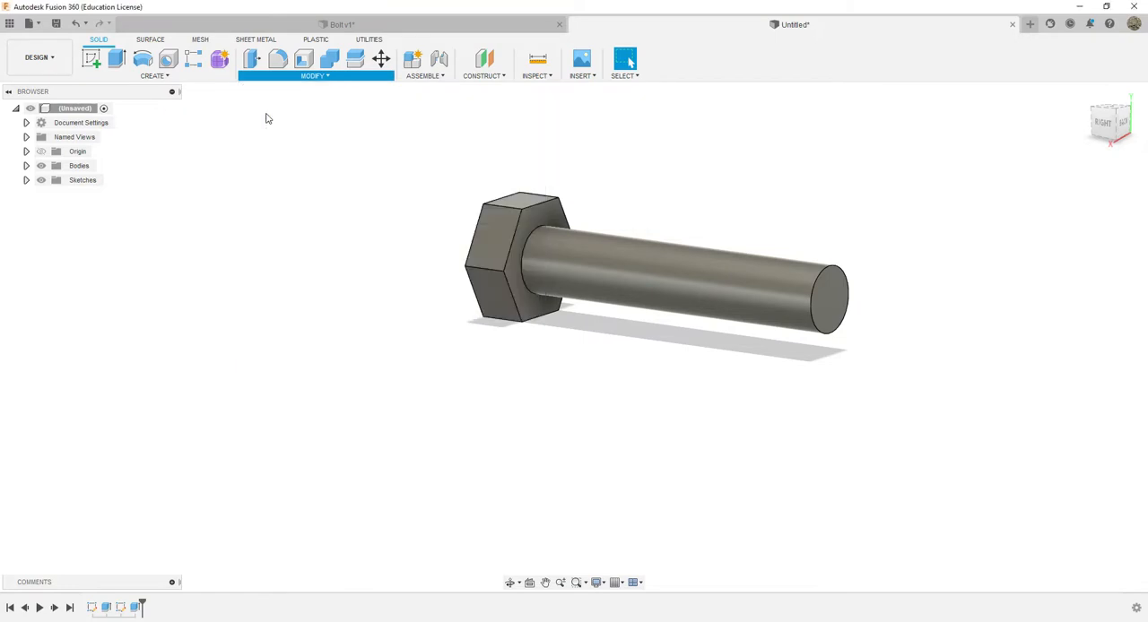
{"action": "left_click", "coordinate": [812, 303]}
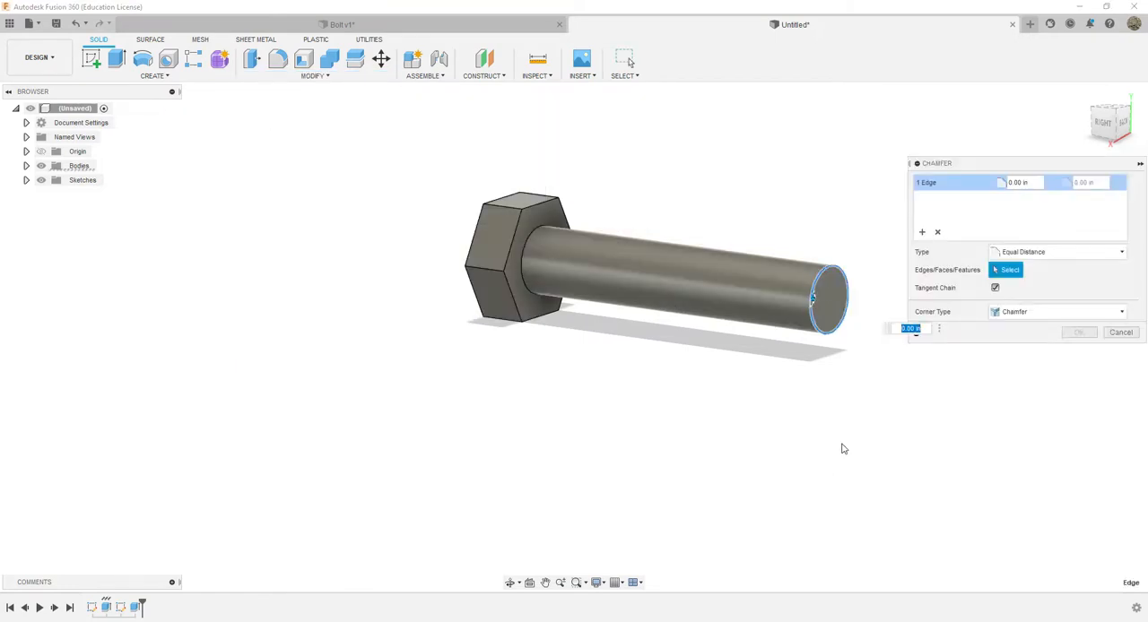
{"action": "scroll", "coordinate": [778, 302], "scroll_direction": "up", "scroll_amount": 6}
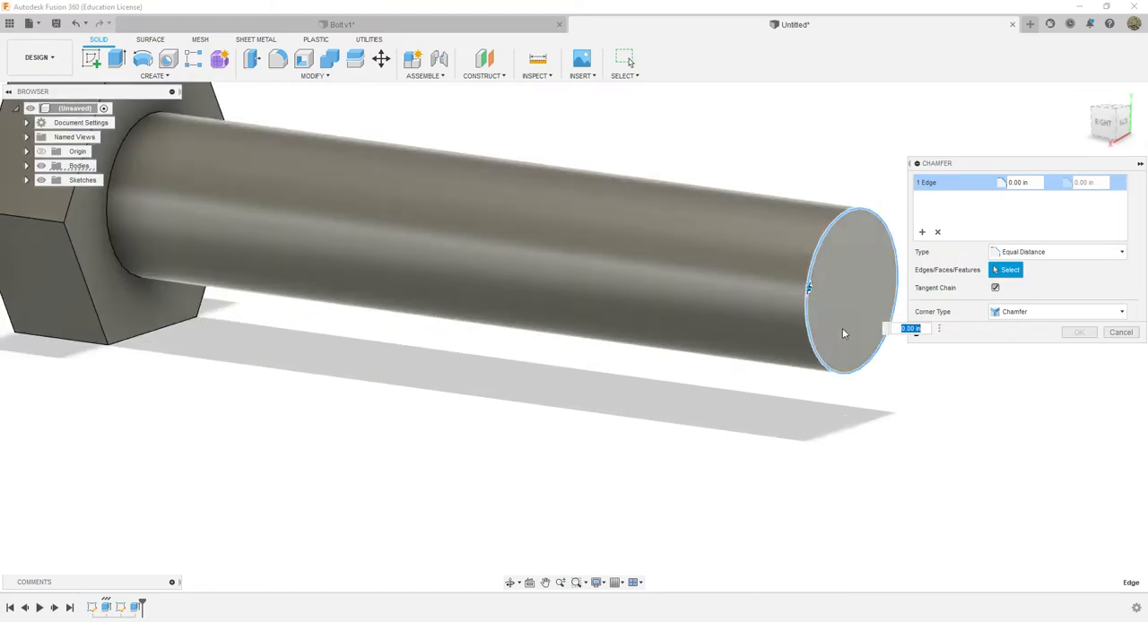
{"action": "type", "text": ".2"}
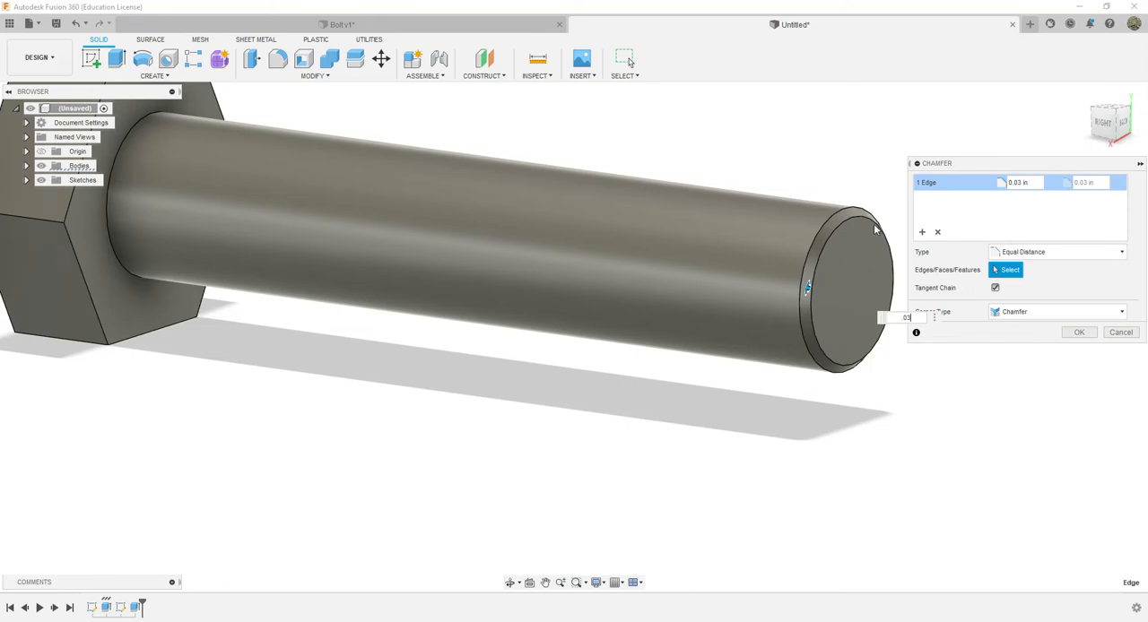
{"action": "left_click", "coordinate": [1079, 334]}
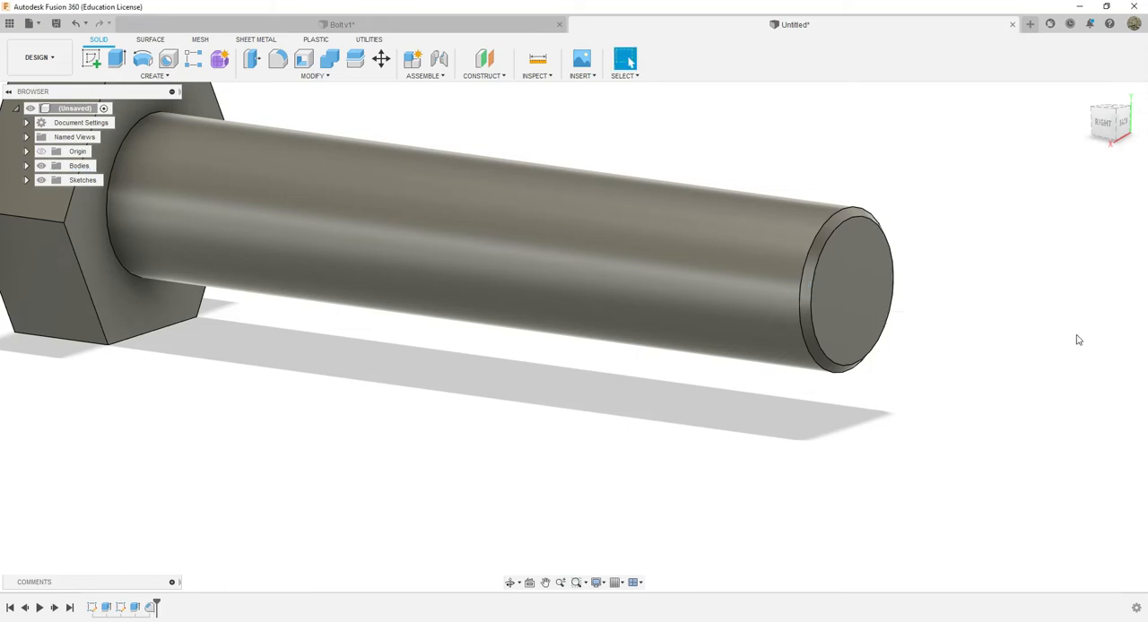
Start a modeled, full-length thread on the shank's cylindrical face, using the ANSI Unified Screw Threads type
{"action": "left_click_drag", "start_coordinate": [1116, 125], "coordinate": [1137, 132]}
{"action": "middle_click_drag", "start_coordinate": [691, 364], "coordinate": [817, 435]}
{"action": "scroll", "coordinate": [818, 436], "scroll_direction": "down", "scroll_amount": 1}
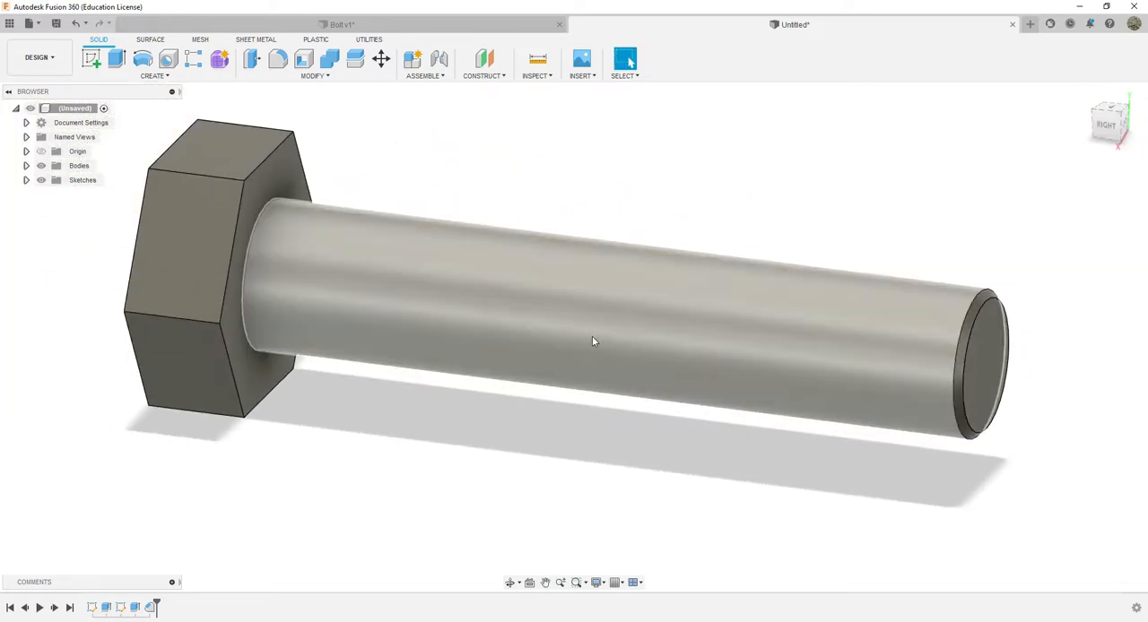
{"action": "left_click", "coordinate": [157, 76]}
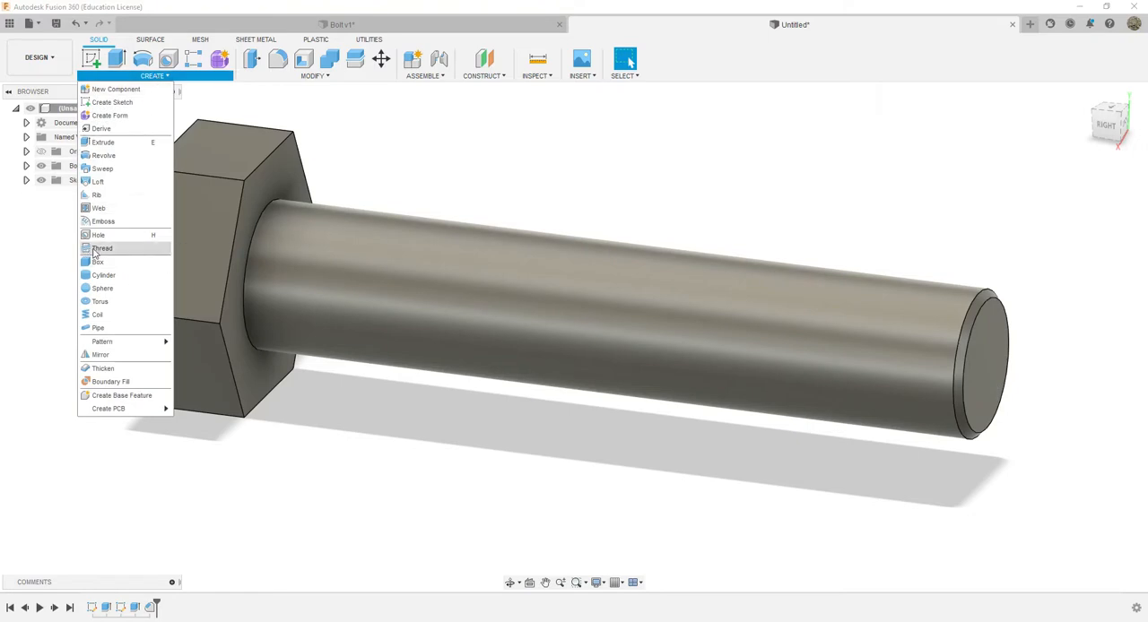
{"action": "left_click", "coordinate": [98, 250]}
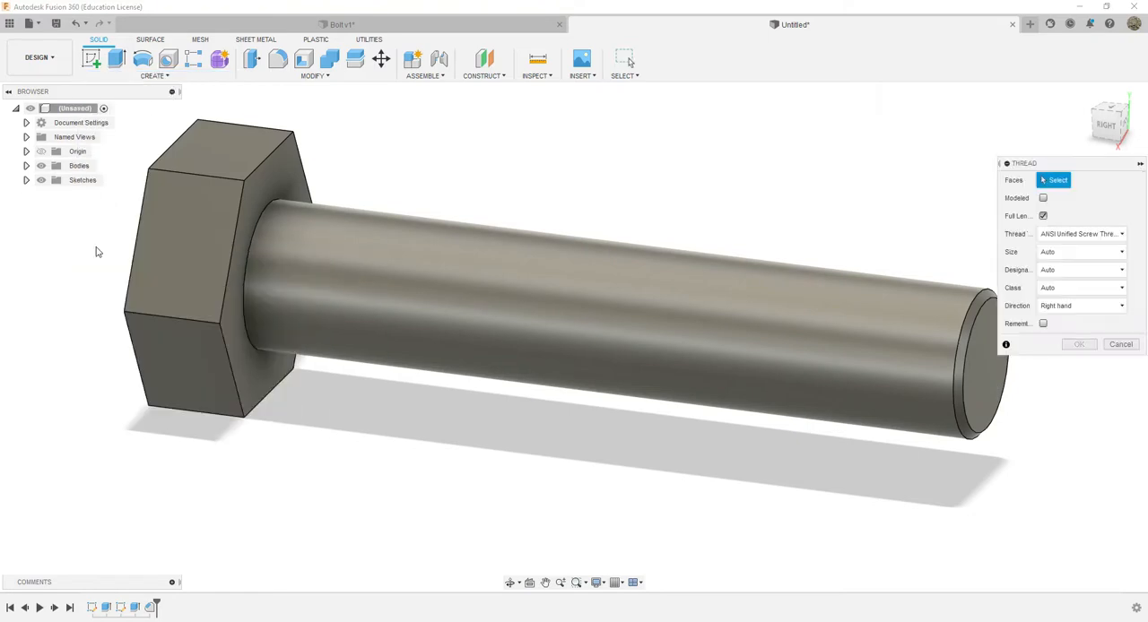
{"action": "left_click", "coordinate": [497, 276]}
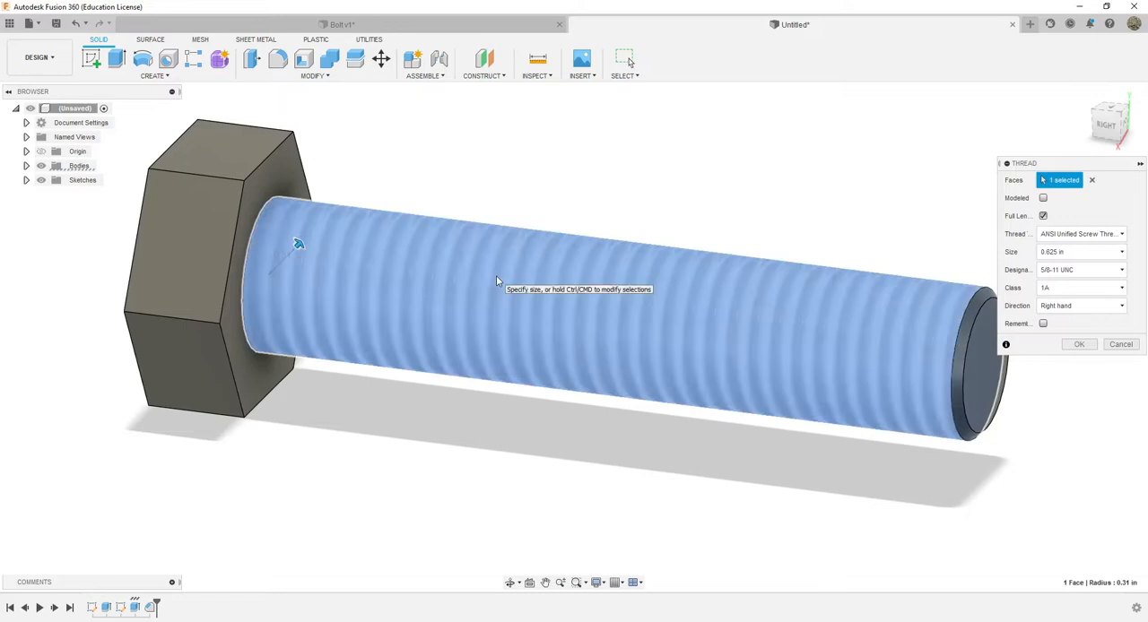
{"action": "left_click", "coordinate": [1043, 198]}
{"action": "left_click", "coordinate": [1044, 199]}
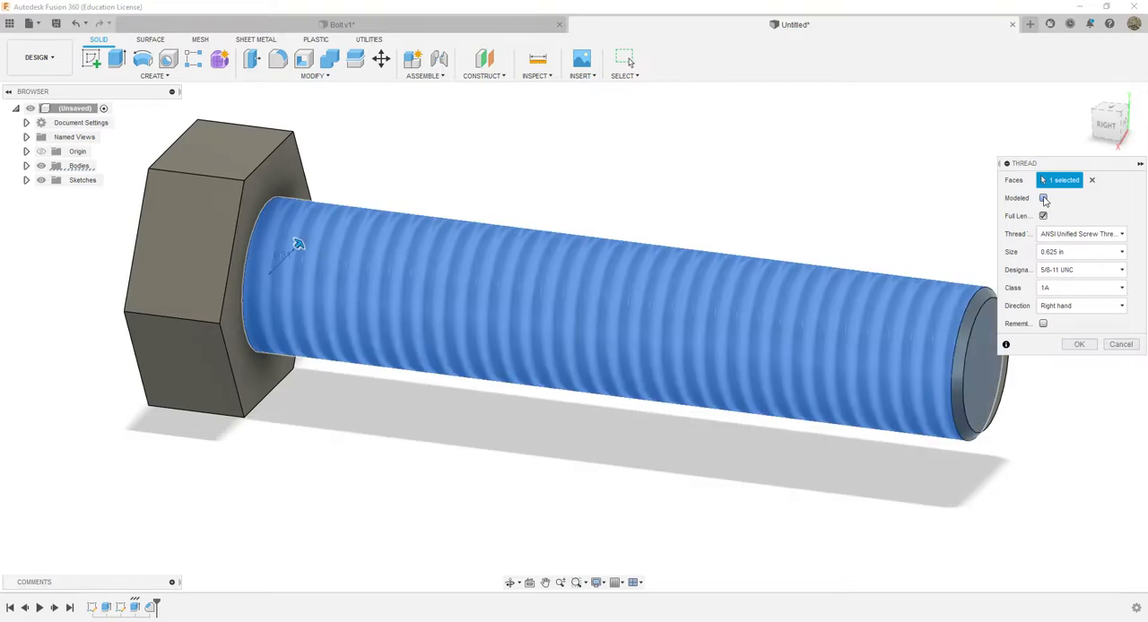
{"action": "left_click", "coordinate": [1044, 199]}
{"action": "left_click", "coordinate": [1043, 199]}
{"action": "left_click", "coordinate": [1043, 198]}
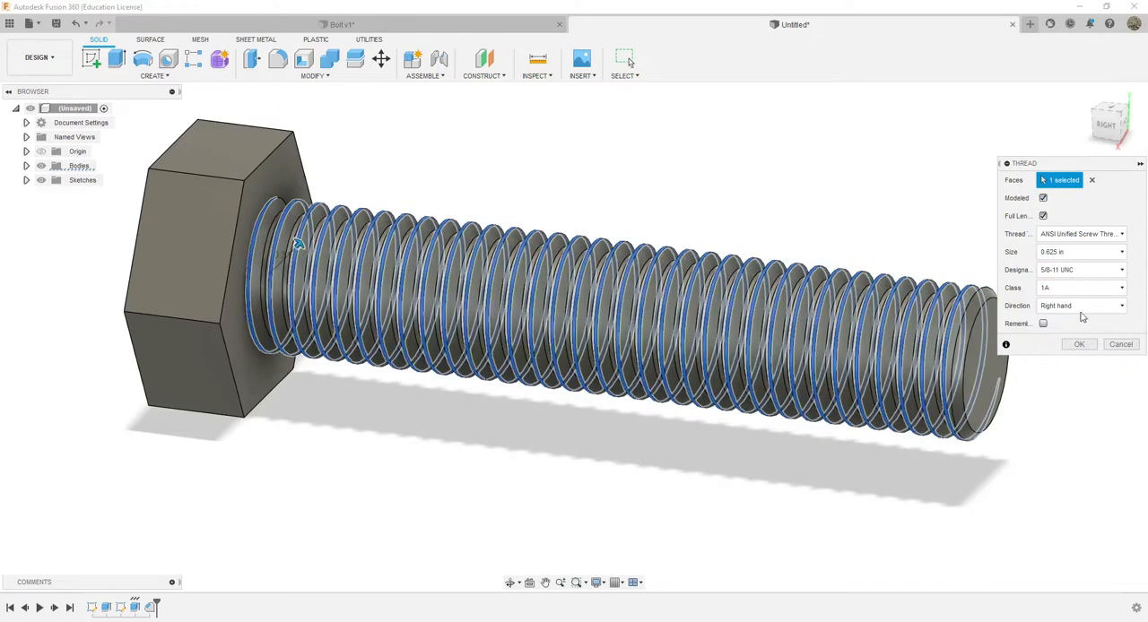
{"action": "left_click", "coordinate": [1080, 235]}
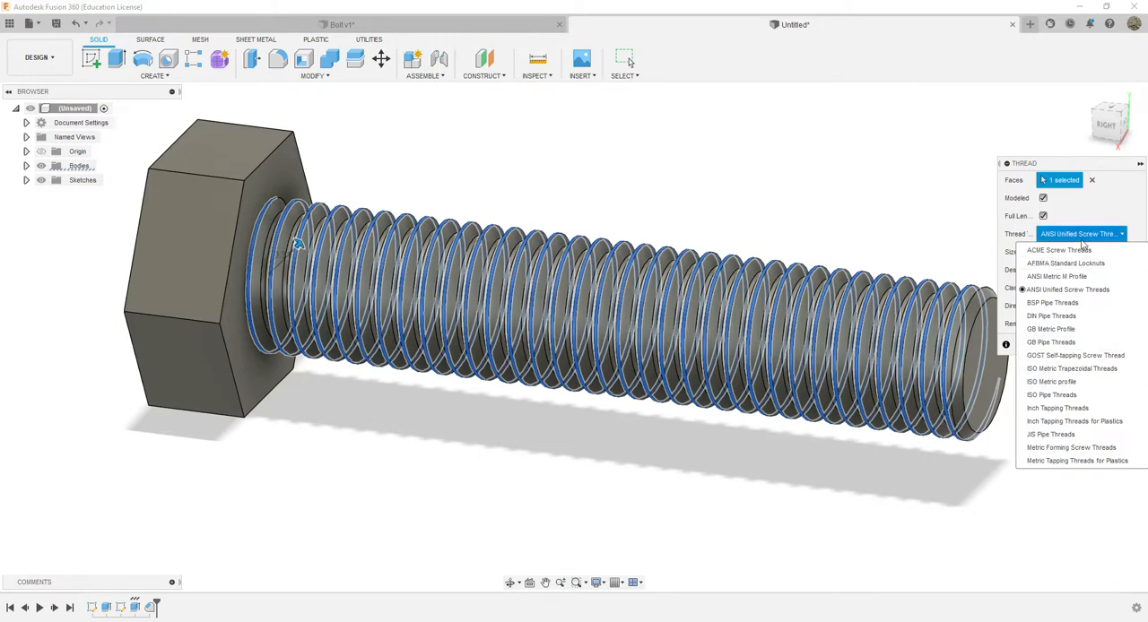
{"action": "left_click", "coordinate": [1042, 291]}
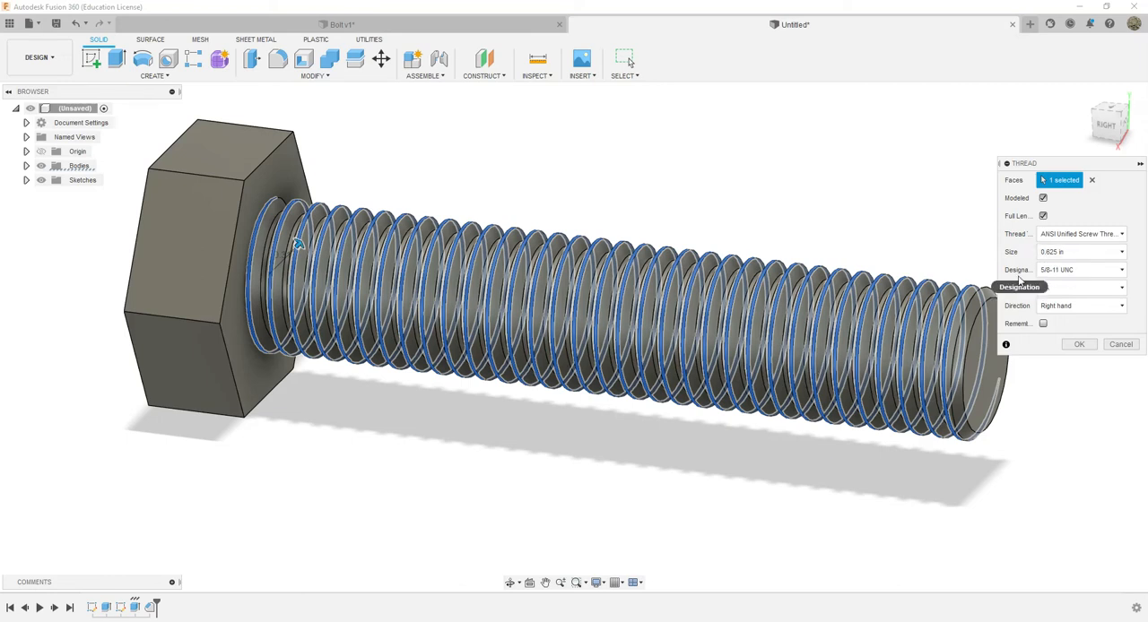
Try the 5/8-16 UN and 5/8-32 UN designations for the shank's thread
{"action": "left_click", "coordinate": [1082, 272]}
{"action": "left_click", "coordinate": [1067, 338]}
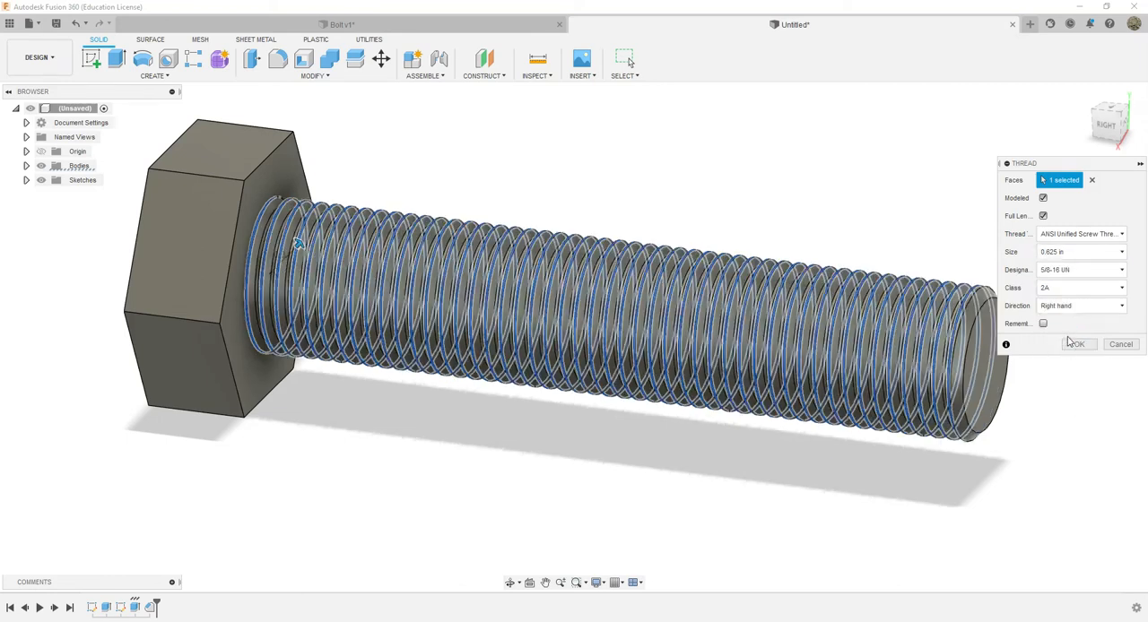
{"action": "left_click", "coordinate": [1074, 274]}
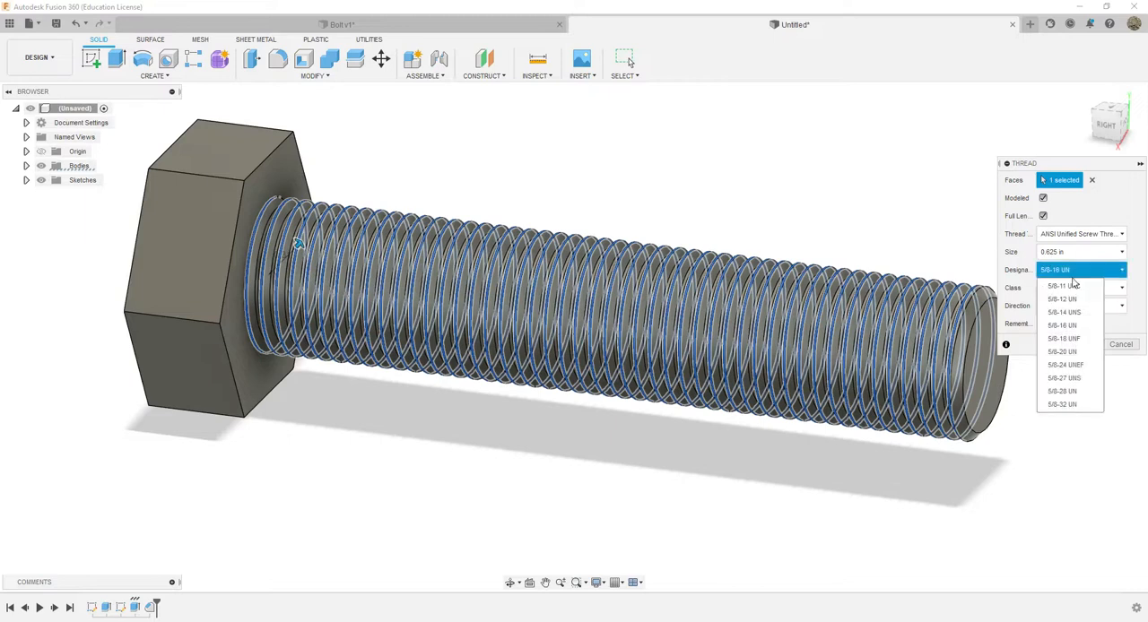
{"action": "left_click", "coordinate": [1063, 404]}
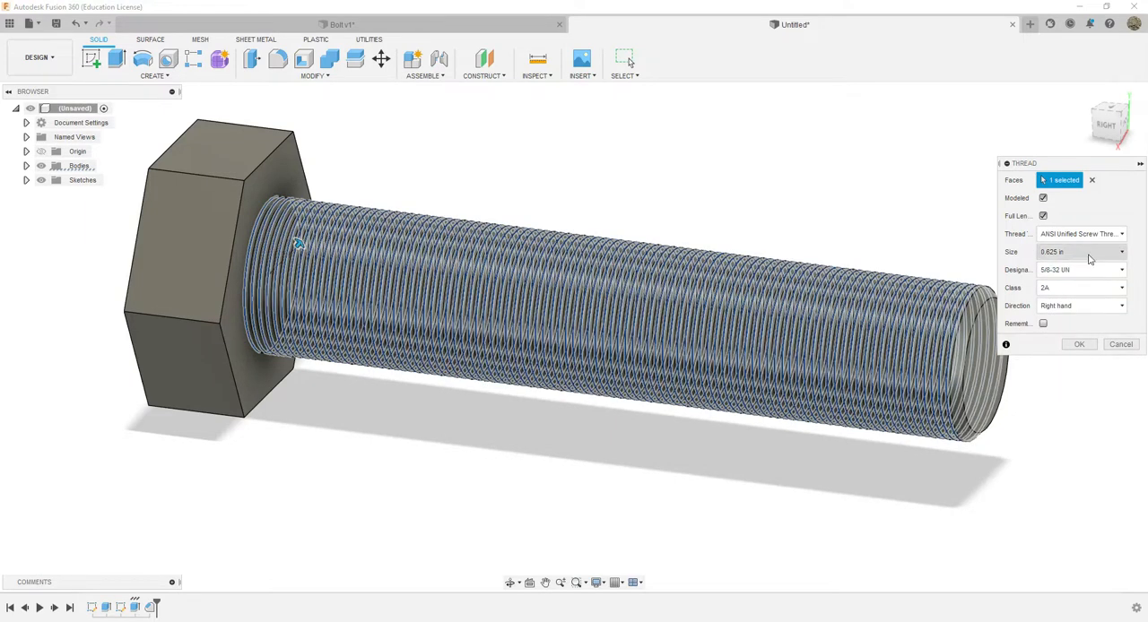
{"action": "left_click", "coordinate": [1102, 270]}
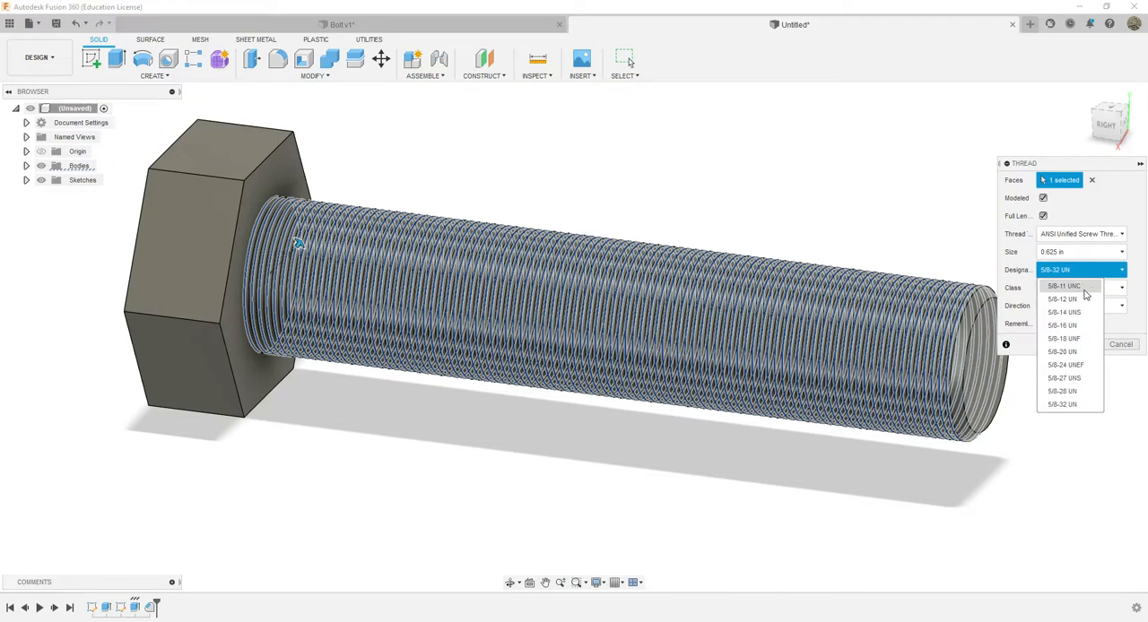
{"action": "left_click", "coordinate": [1081, 286]}
{"action": "left_click", "coordinate": [1076, 270]}
{"action": "left_click", "coordinate": [1065, 325]}
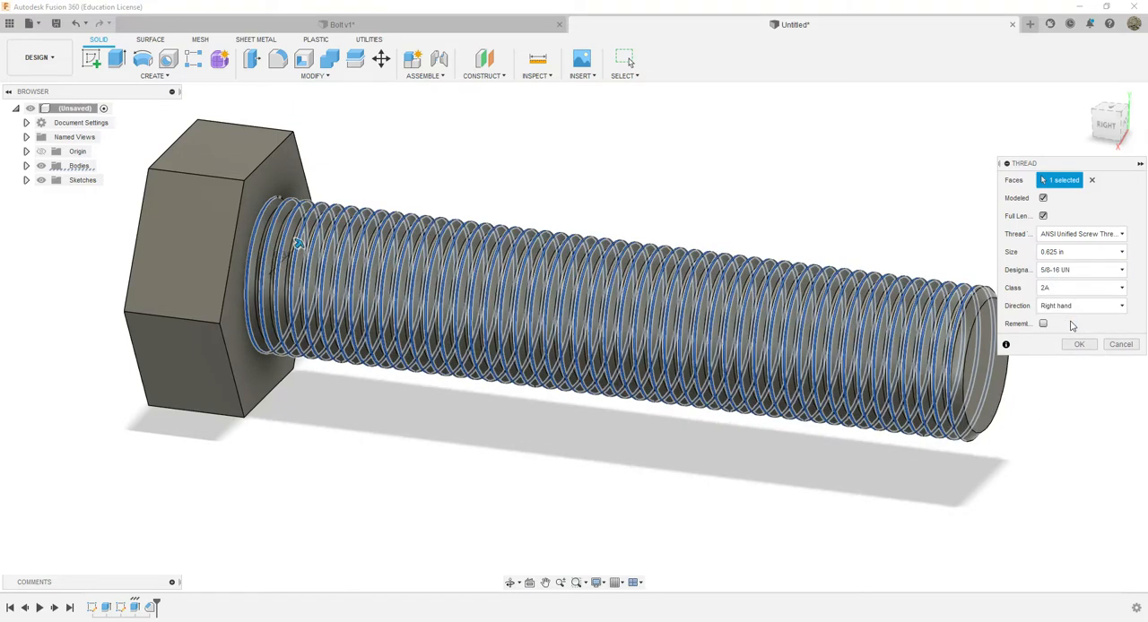
Set the thread's designation to 5/8-11 UNC and create it as a right-hand, class 1A thread
{"action": "left_click", "coordinate": [1076, 270]}
{"action": "left_click", "coordinate": [1068, 286]}
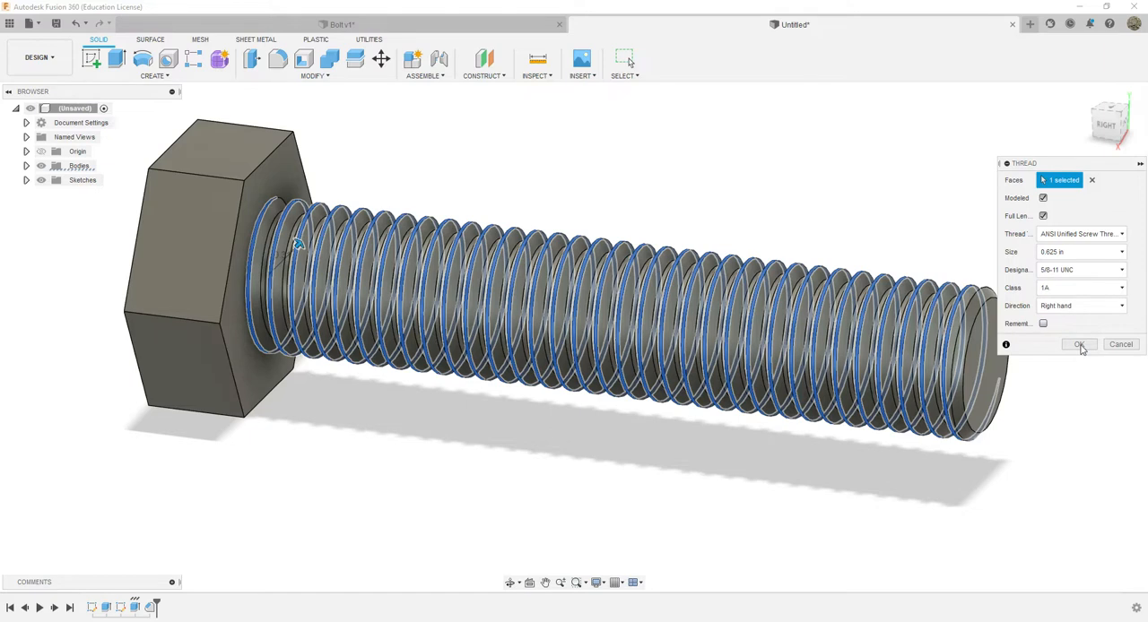
{"action": "left_click", "coordinate": [1080, 345]}
{"action": "mouse_move", "coordinate": [1113, 125]}
{"action": "left_mouse_down"}
{"action": "mouse_move", "coordinate": [985, 104]}
{"action": "mouse_move", "coordinate": [1102, 147]}
{"action": "mouse_move", "coordinate": [1113, 129]}
{"action": "left_mouse_up"}
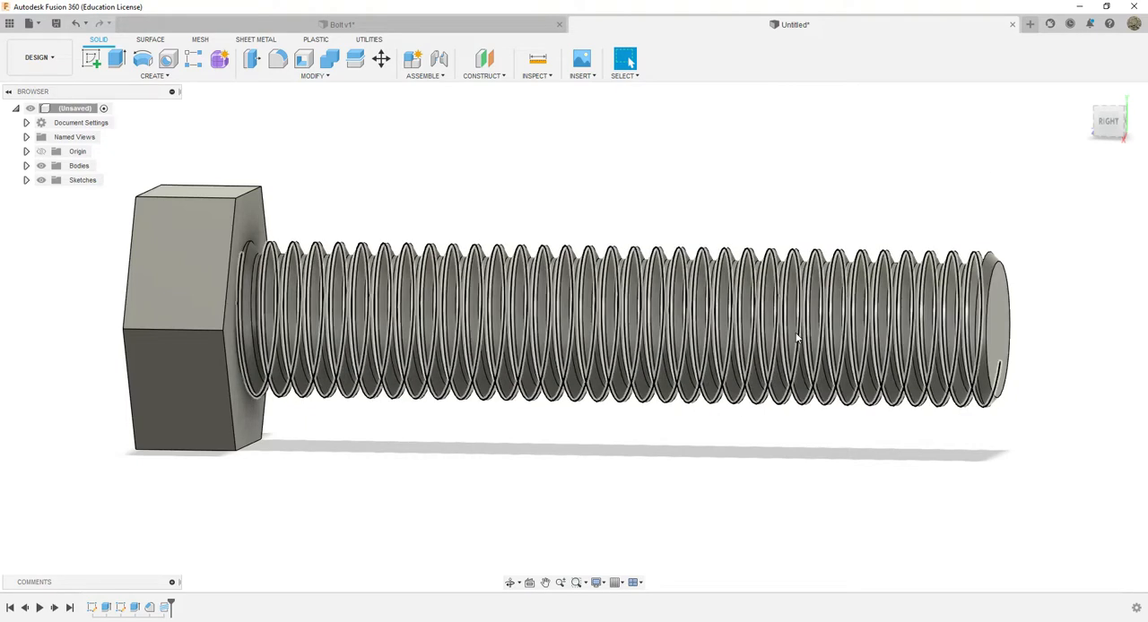
{"action": "left_click", "coordinate": [1104, 124]}
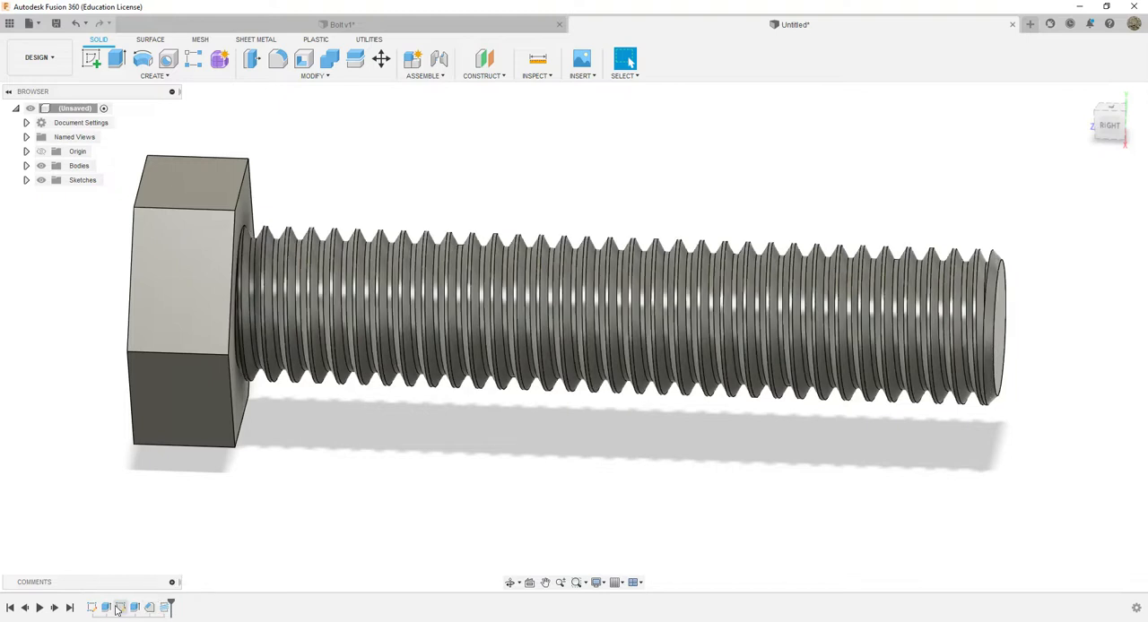
Try a 0.75 in size on the shank's existing thread
{"action": "double_click", "coordinate": [165, 608]}
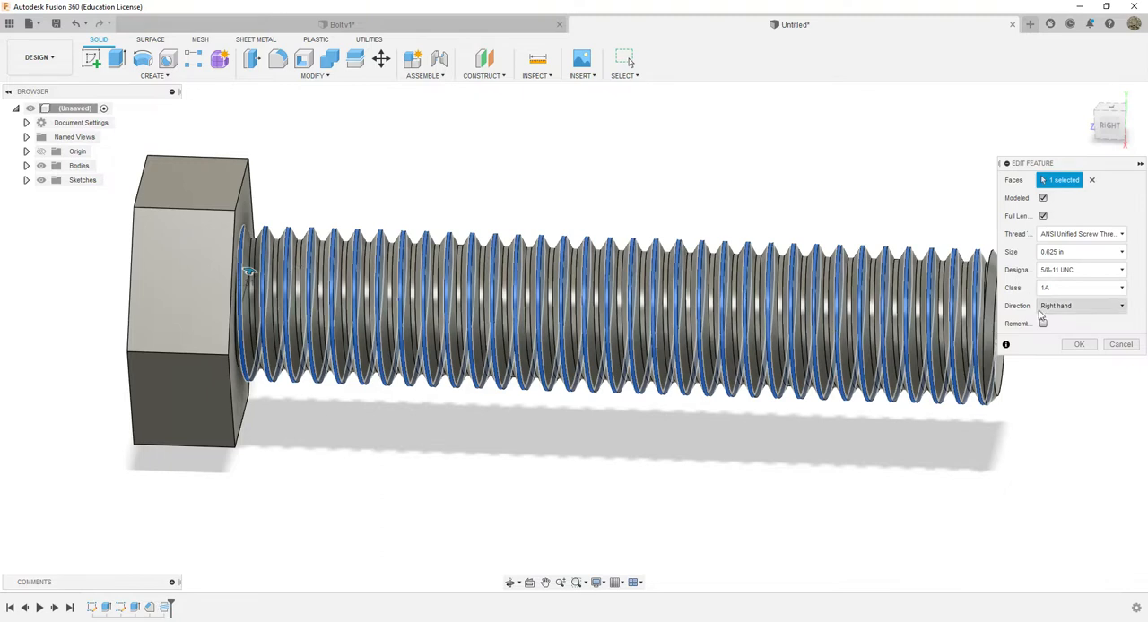
{"action": "left_click", "coordinate": [1075, 295]}
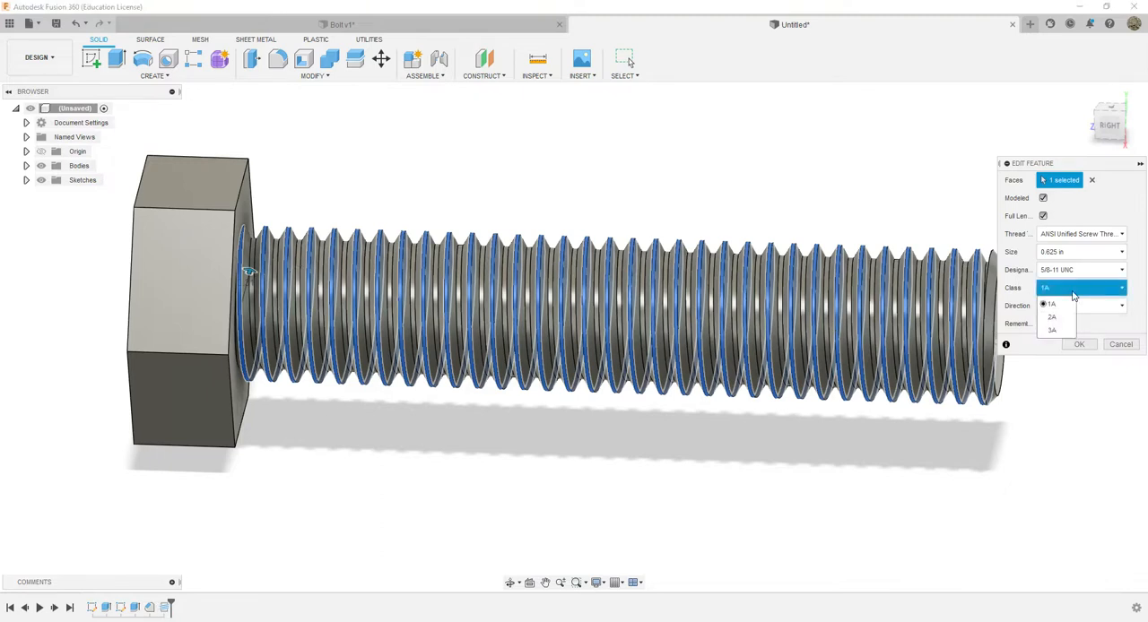
{"action": "left_click", "coordinate": [1115, 331]}
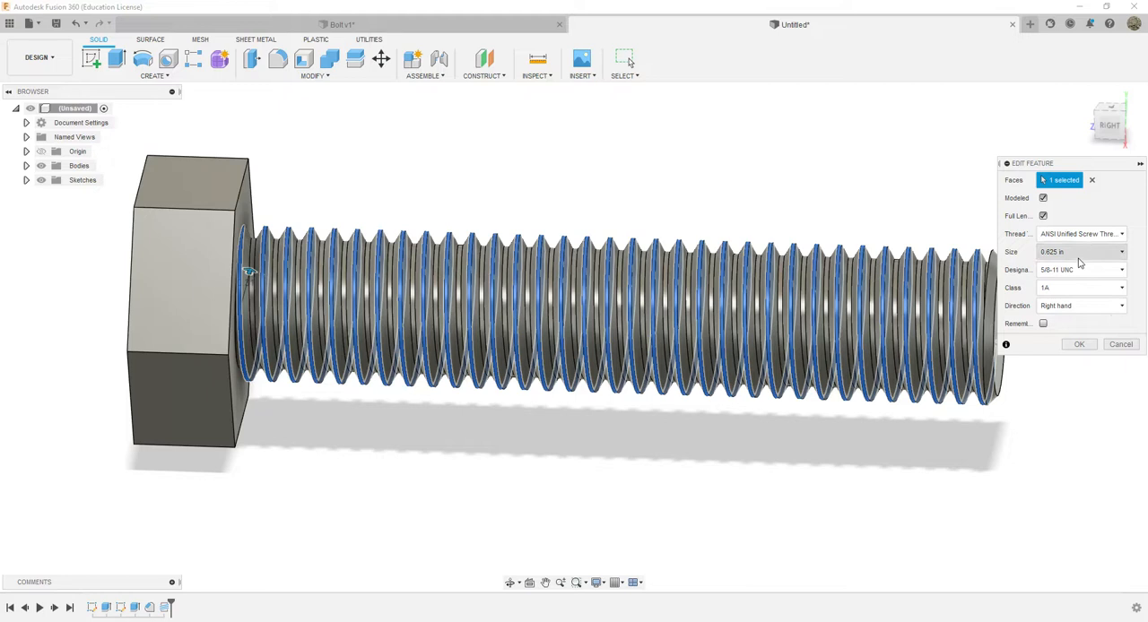
{"action": "mouse_move", "coordinate": [252, 271]}
{"action": "left_mouse_down"}
{"action": "mouse_move", "coordinate": [332, 278]}
{"action": "mouse_move", "coordinate": [269, 282]}
{"action": "left_mouse_up"}
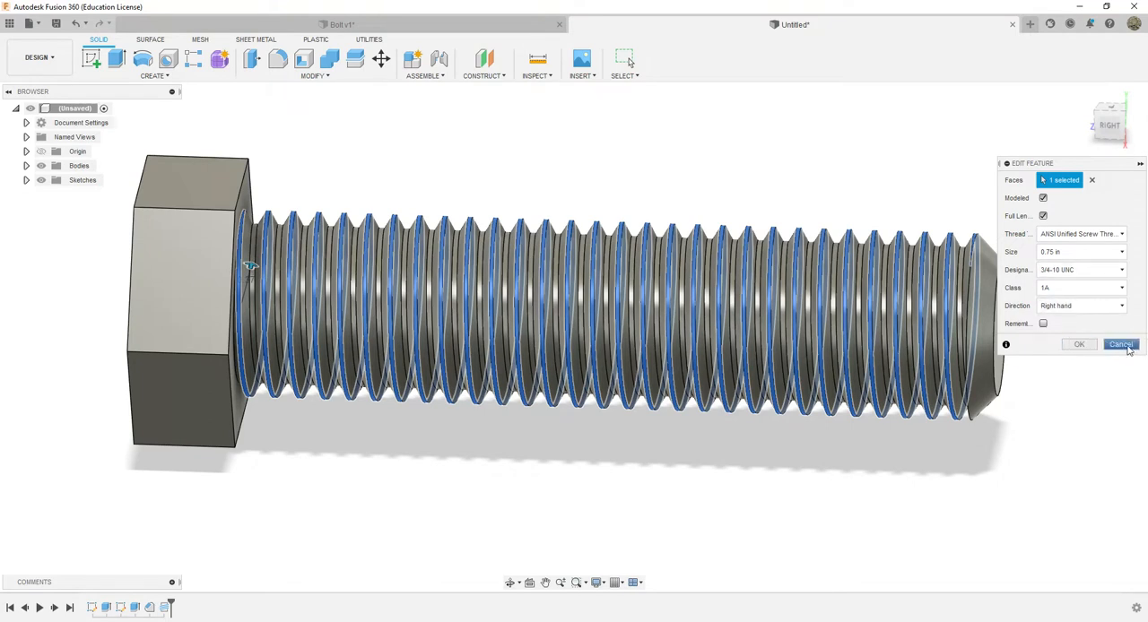
{"action": "left_click", "coordinate": [1126, 347]}
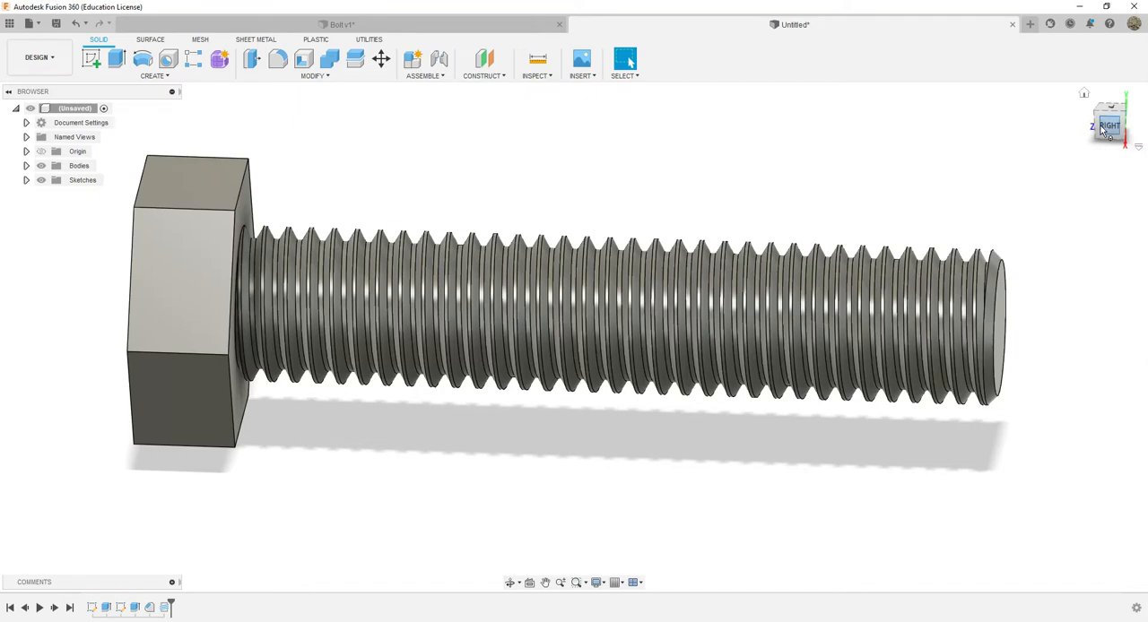
Check the head markings in the reference photo and start a new sketch on the front hexagonal face of the bolt head
{"action": "left_click_drag", "start_coordinate": [1104, 132], "coordinate": [1137, 120]}
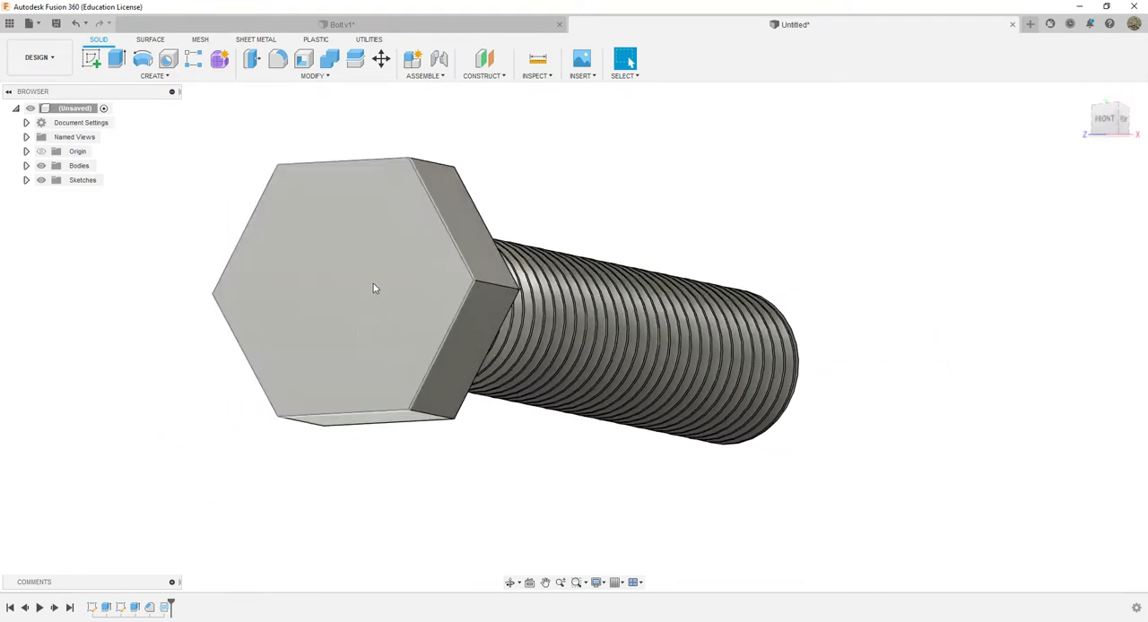
{"action": "key", "text": "alt+Tab"}
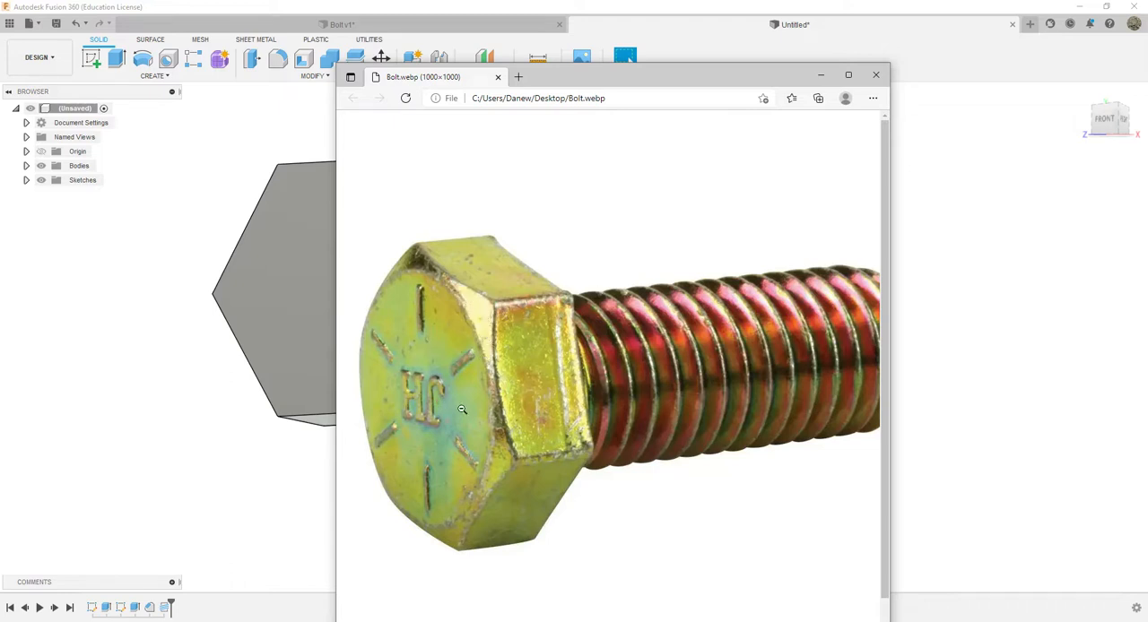
{"action": "left_click", "coordinate": [827, 78]}
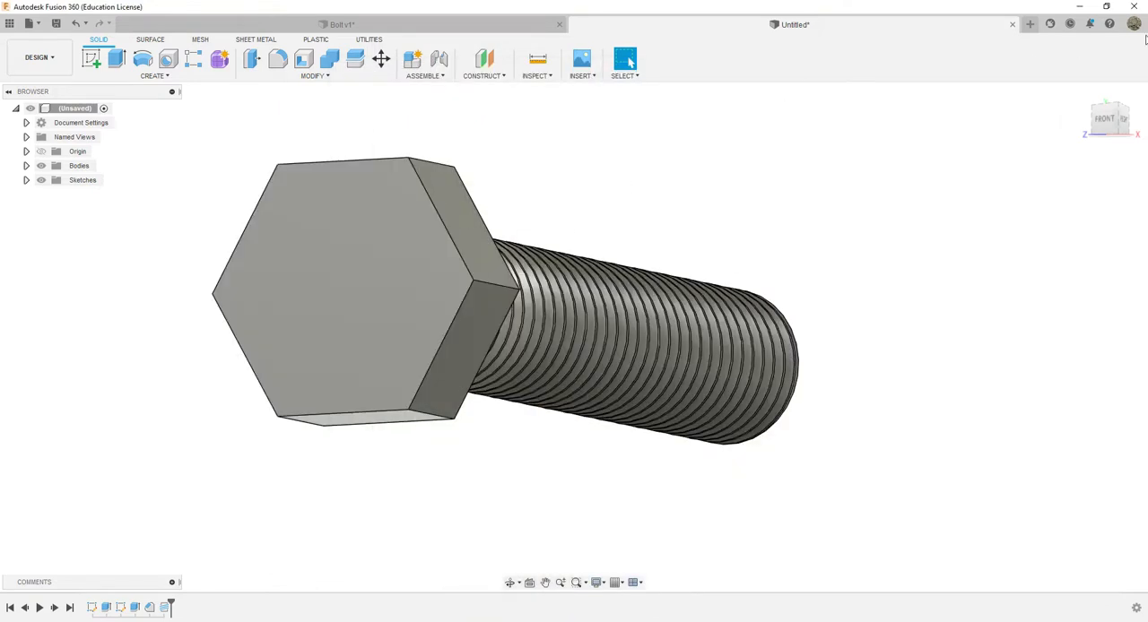
{"action": "left_click", "coordinate": [92, 60]}
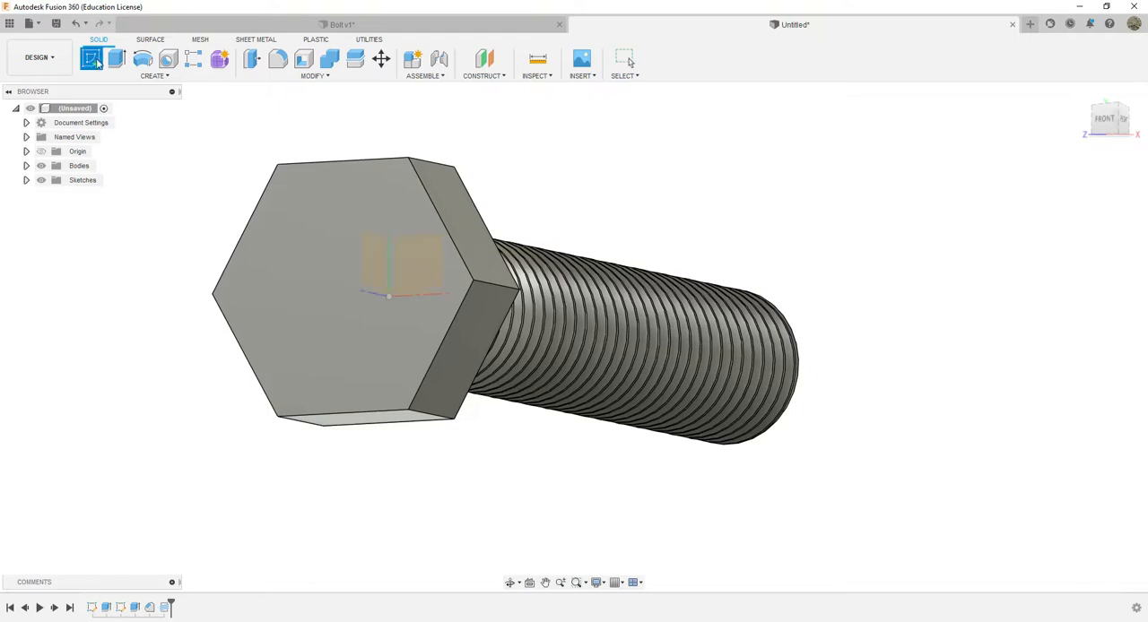
{"action": "left_click", "coordinate": [342, 300]}
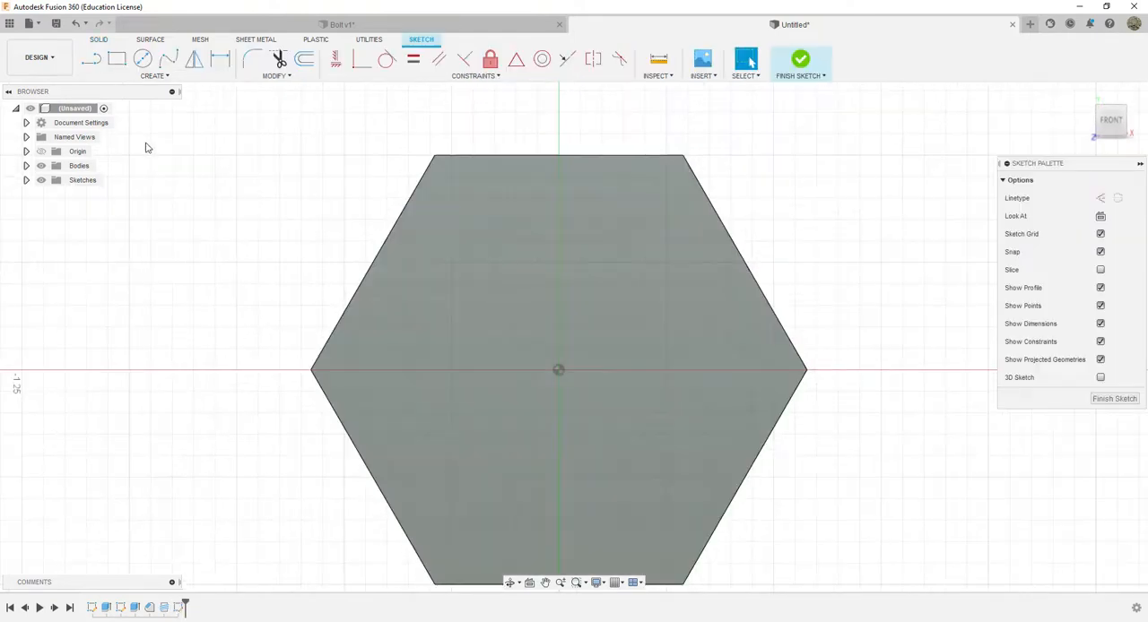
Try a 0.01 in vertical line down from the midpoint of the hexagon's upper edge
{"action": "left_click", "coordinate": [91, 60]}
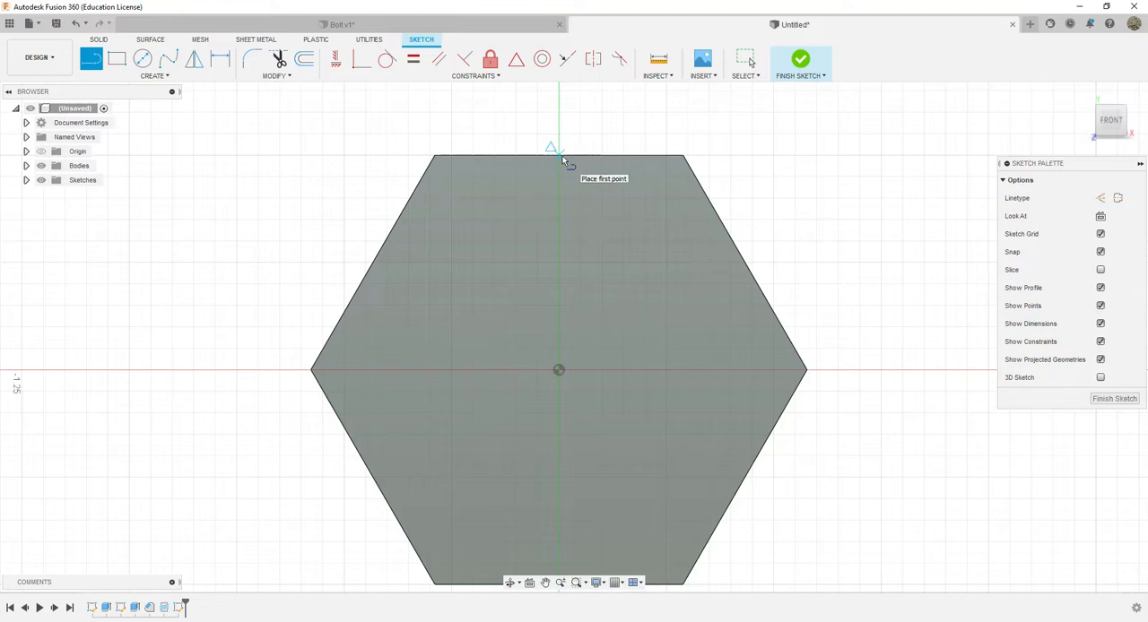
{"action": "left_click", "coordinate": [559, 157]}
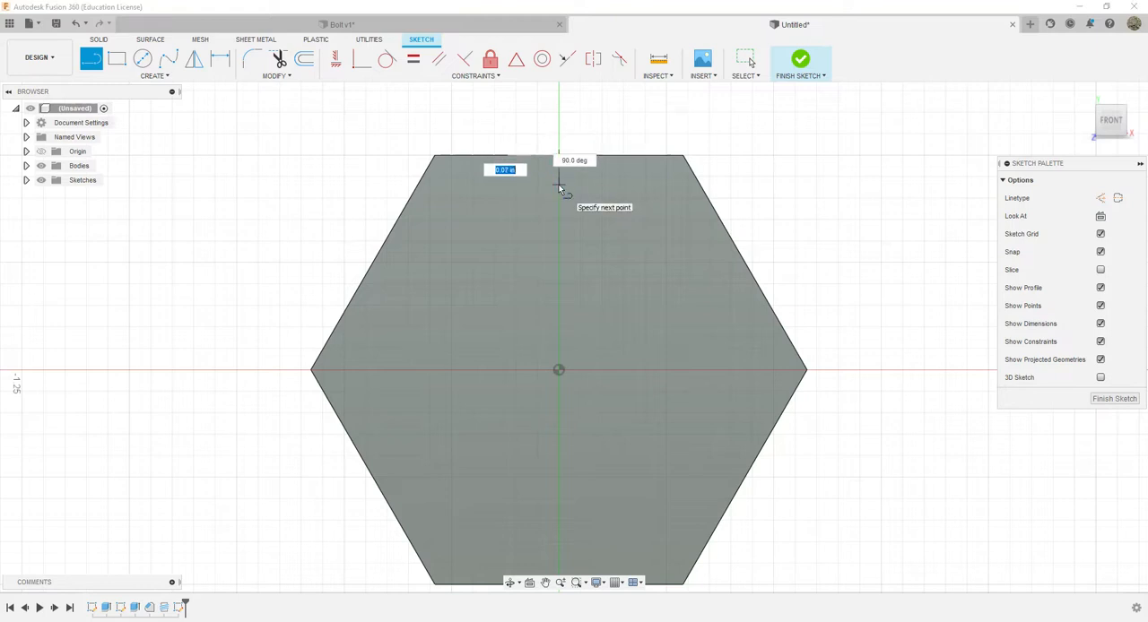
{"action": "type", "text": "."}
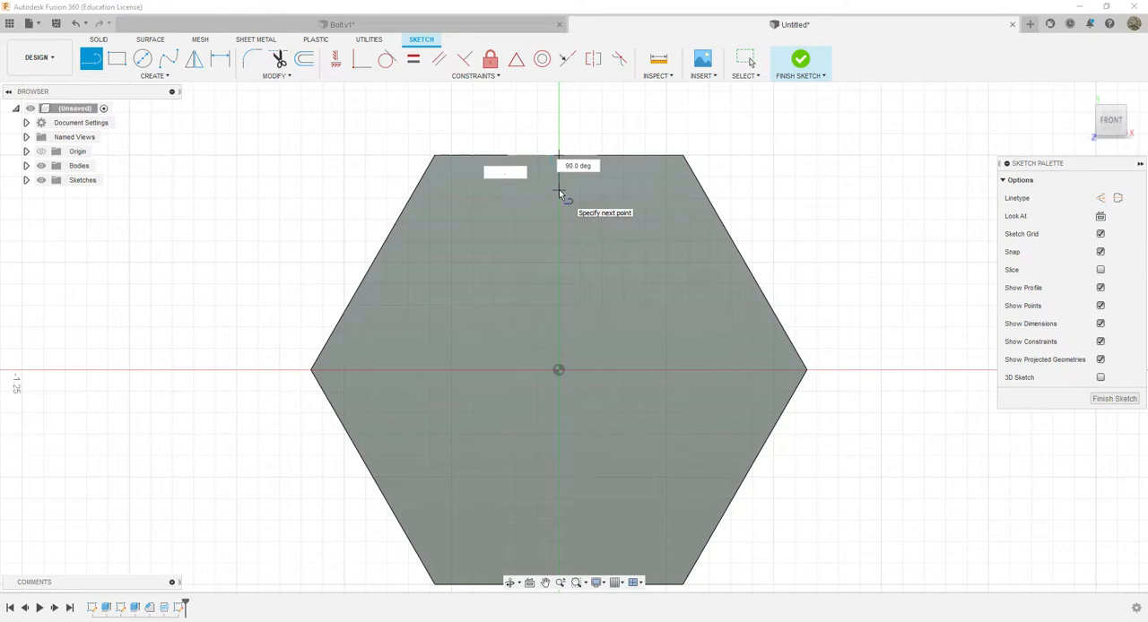
{"action": "type", "text": "020"}
{"action": "key", "text": "BackSpace"}
{"action": "key", "text": "BackSpace"}
{"action": "type", "text": "10"}
{"action": "key", "text": "Return"}
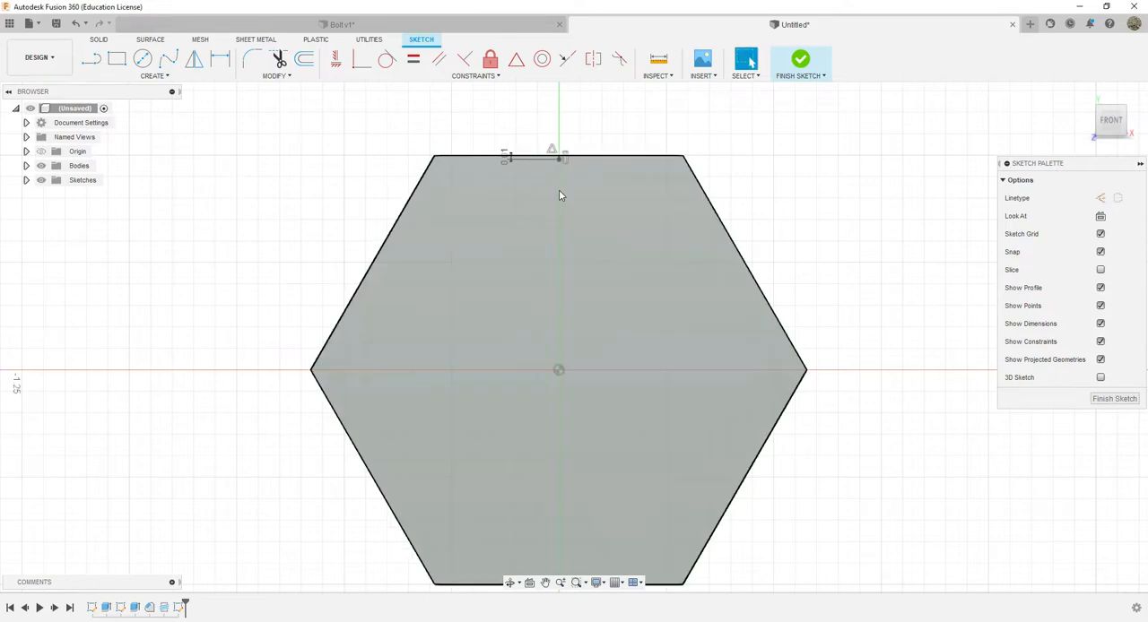
{"action": "scroll", "coordinate": [571, 157], "scroll_direction": "down", "scroll_amount": 1}
{"action": "scroll", "coordinate": [567, 159], "scroll_direction": "up", "scroll_amount": 3}
{"action": "scroll", "coordinate": [560, 158], "scroll_direction": "up", "scroll_amount": 2}
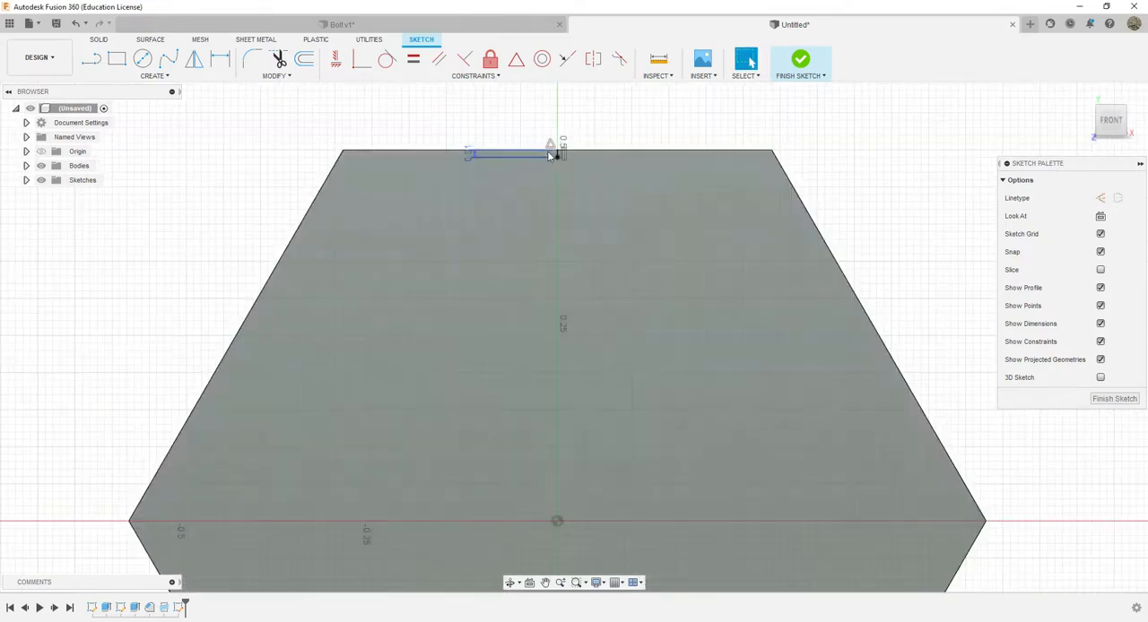
{"action": "key", "text": "ctrl+z"}
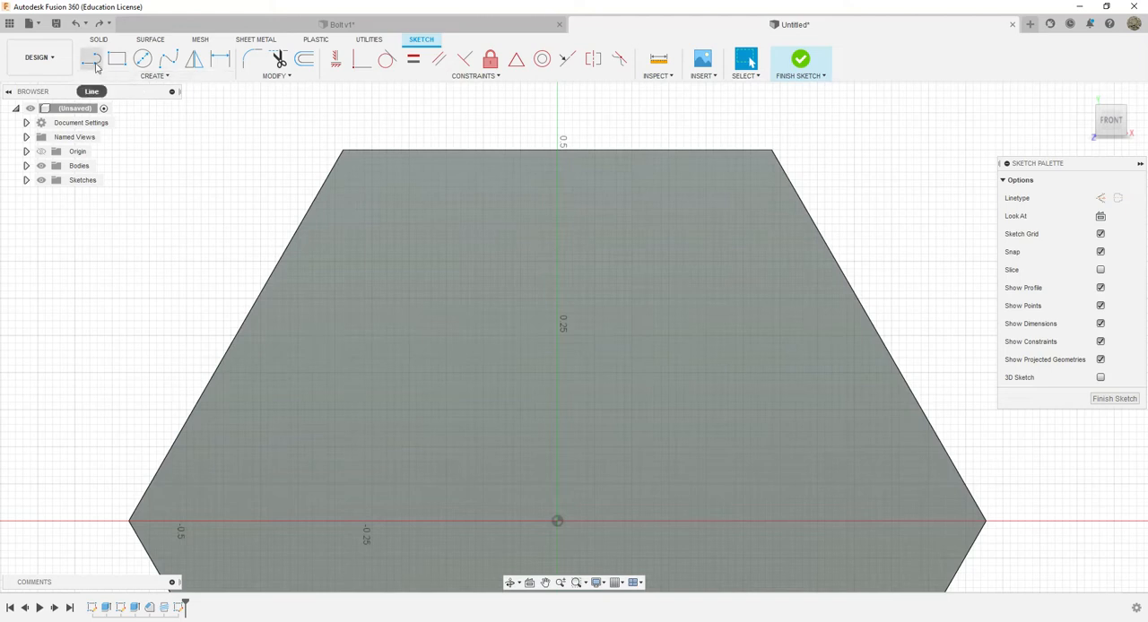
Draw a 0.1 in vertical line down from the midpoint of the hexagon's upper edge and select its length dimension
{"action": "left_click", "coordinate": [91, 58]}
{"action": "left_click", "coordinate": [558, 150]}
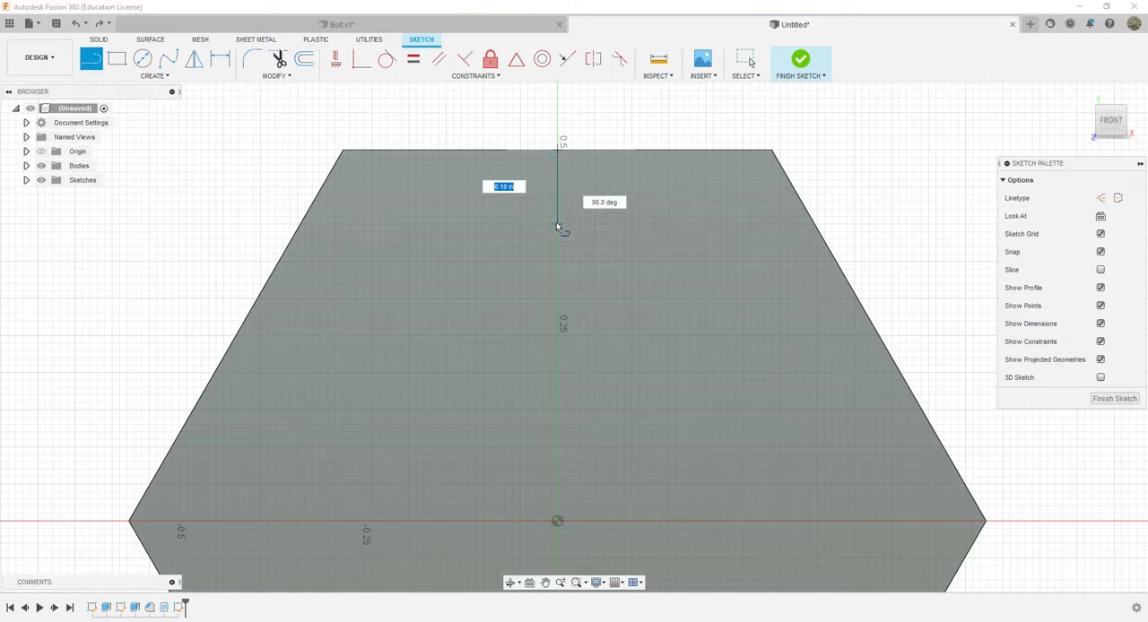
{"action": "key", "text": "BackSpace"}
{"action": "type", "text": ".1"}
{"action": "key", "text": "Return"}
{"action": "key", "text": "Escape"}
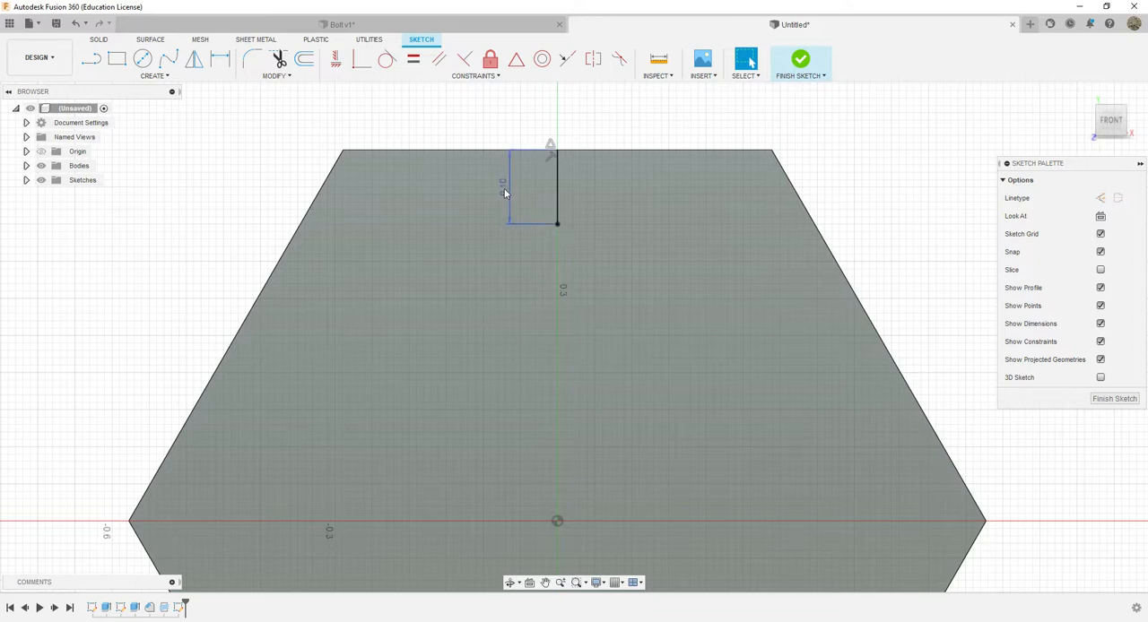
{"action": "left_click", "coordinate": [503, 189]}
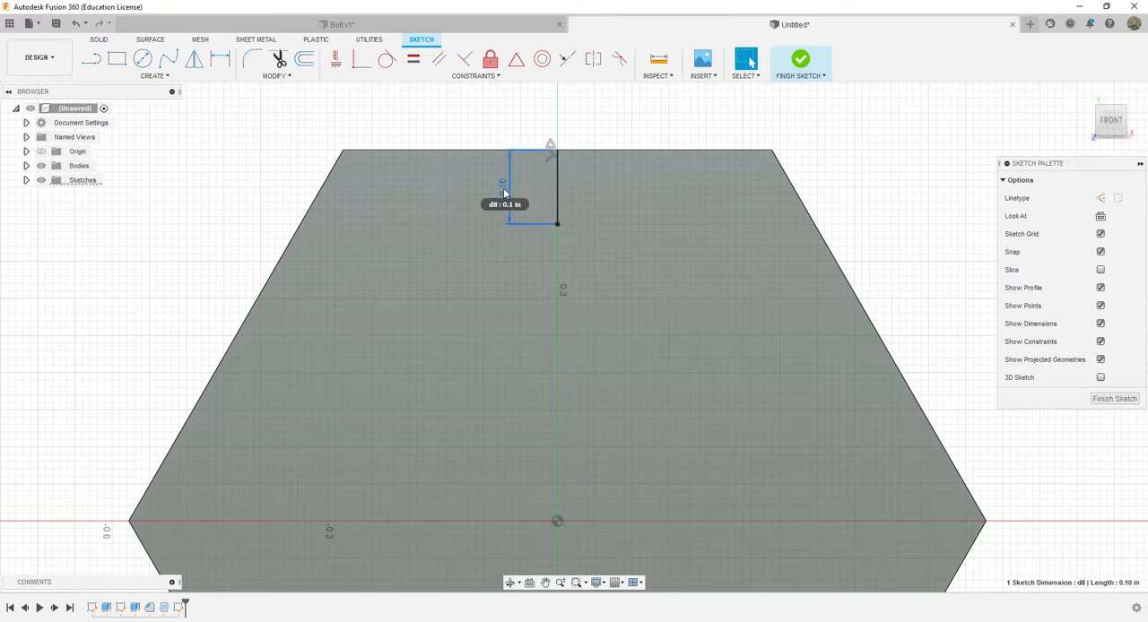
Remove the vertical line's length dimension and draw an undimensioned 0.02 in horizontal line rightward from its lower end
{"action": "key", "text": "Delete"}
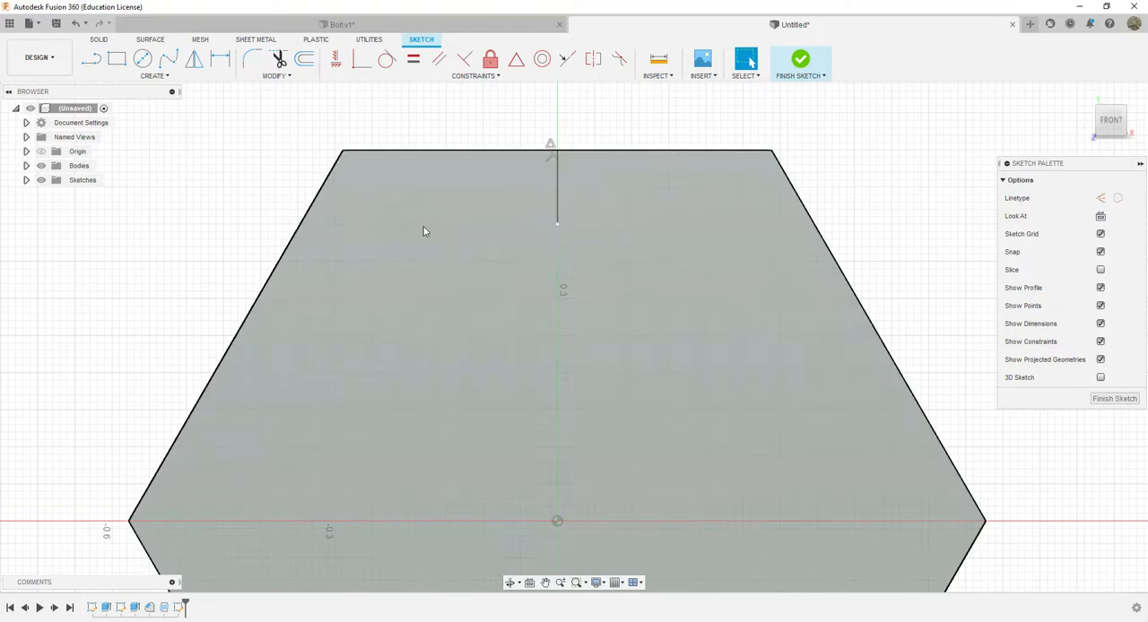
{"action": "key", "text": "l"}
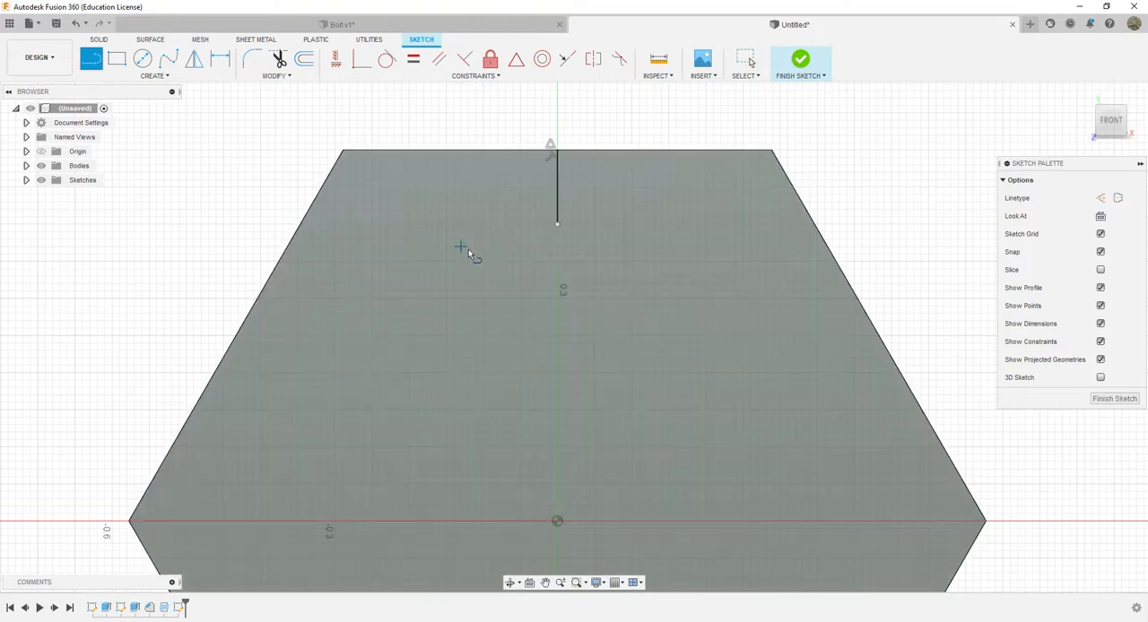
{"action": "left_click", "coordinate": [557, 224]}
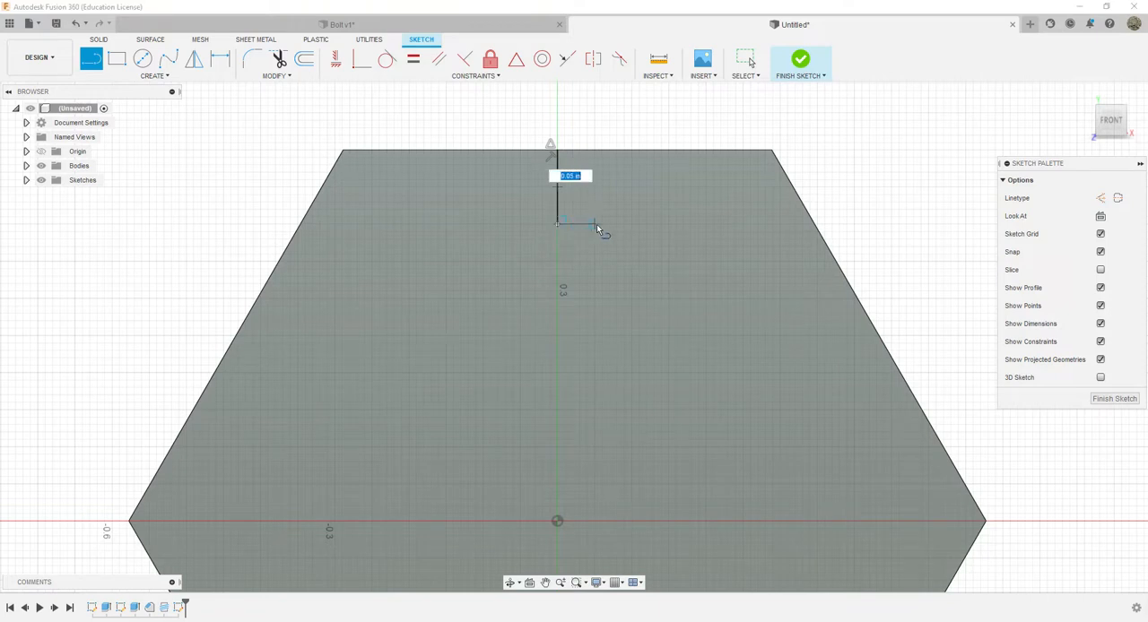
{"action": "type", "text": "0.02"}
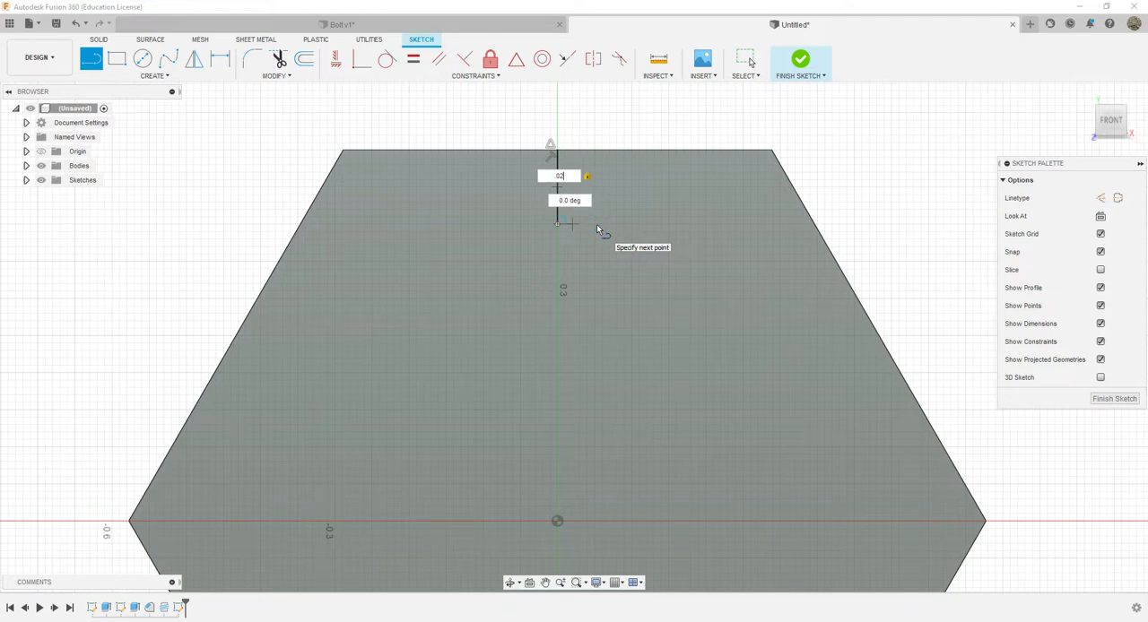
{"action": "key", "text": "Return"}
{"action": "key", "text": "Escape"}
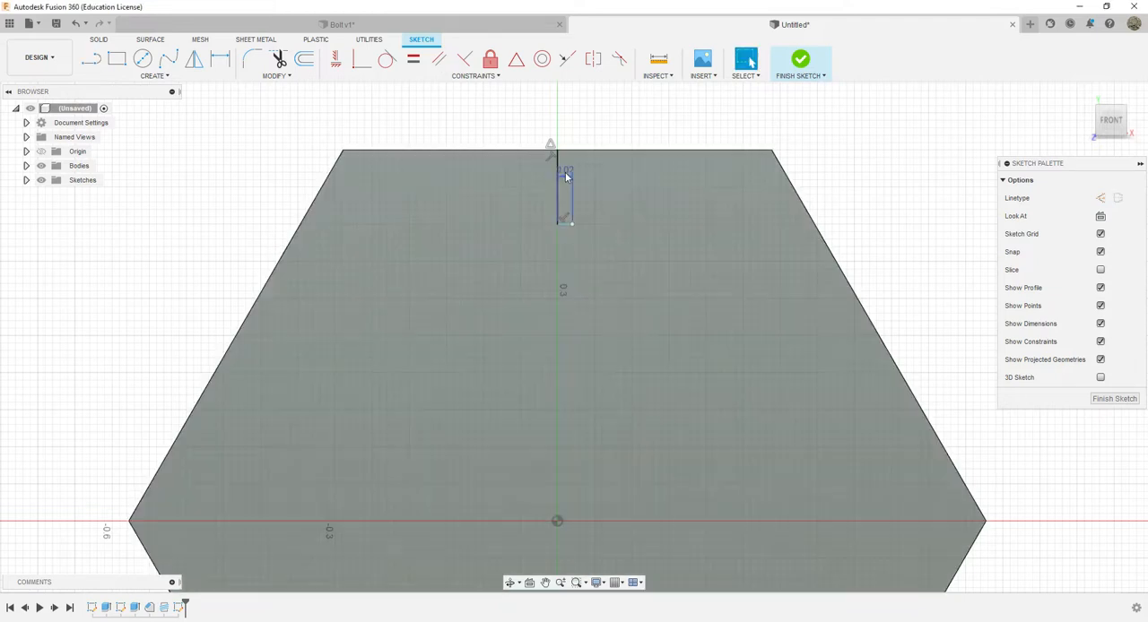
{"action": "left_click", "coordinate": [565, 176]}
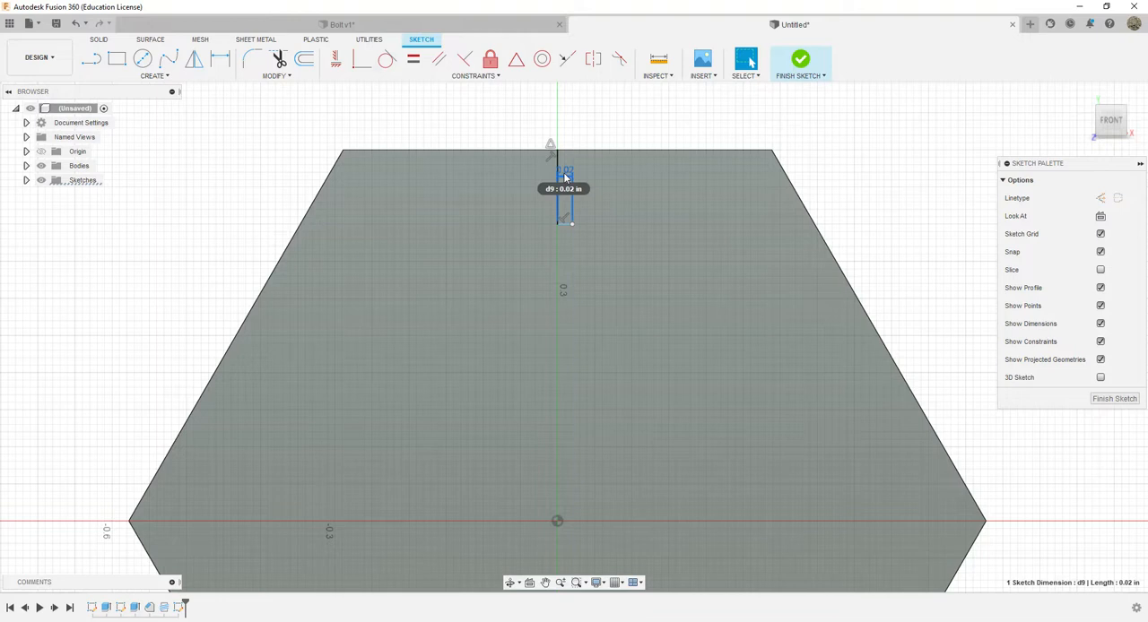
{"action": "key", "text": "Delete"}
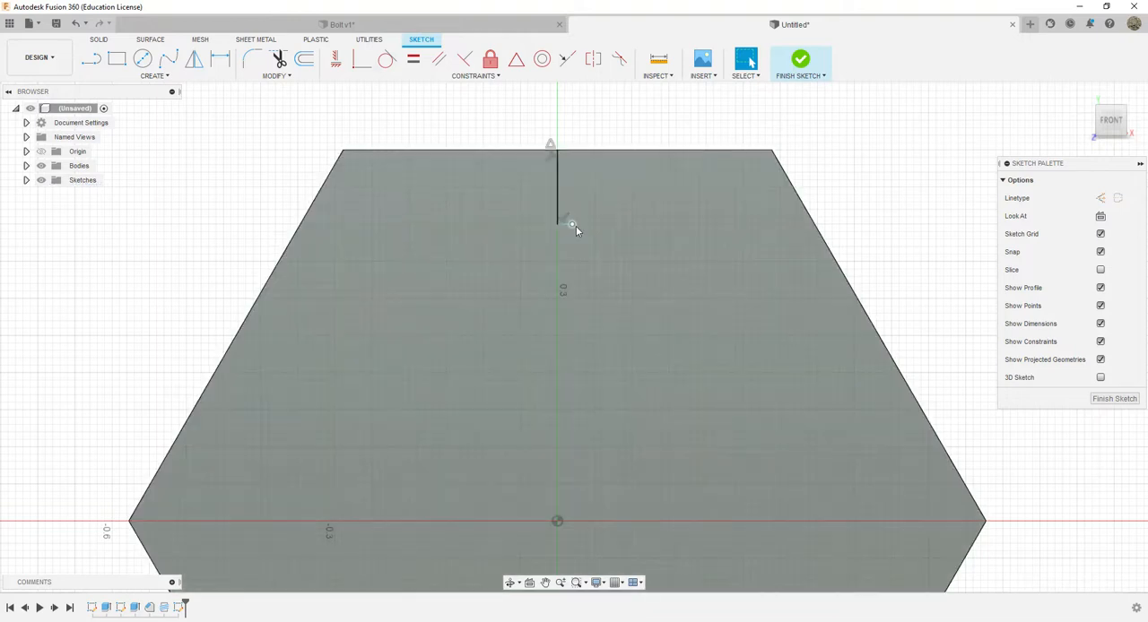
Draw a 0.15 in vertical line down from the short horizontal line's right end and delete its length dimension
{"action": "key", "text": "l"}
{"action": "left_click", "coordinate": [570, 223]}
{"action": "type", "text": ".15"}
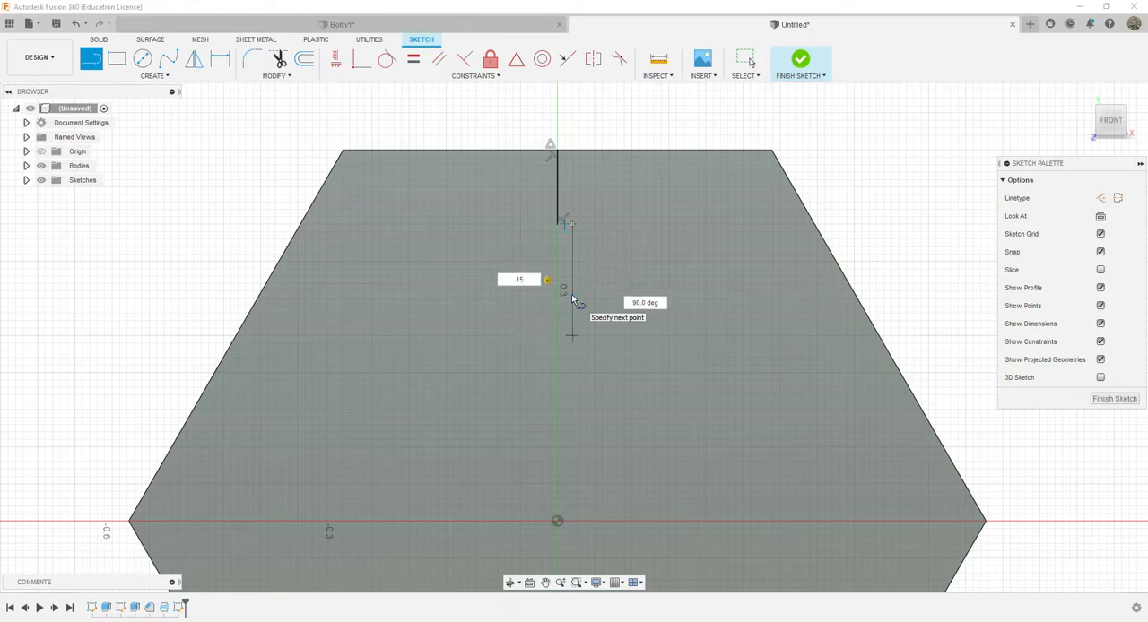
{"action": "key", "text": "Return"}
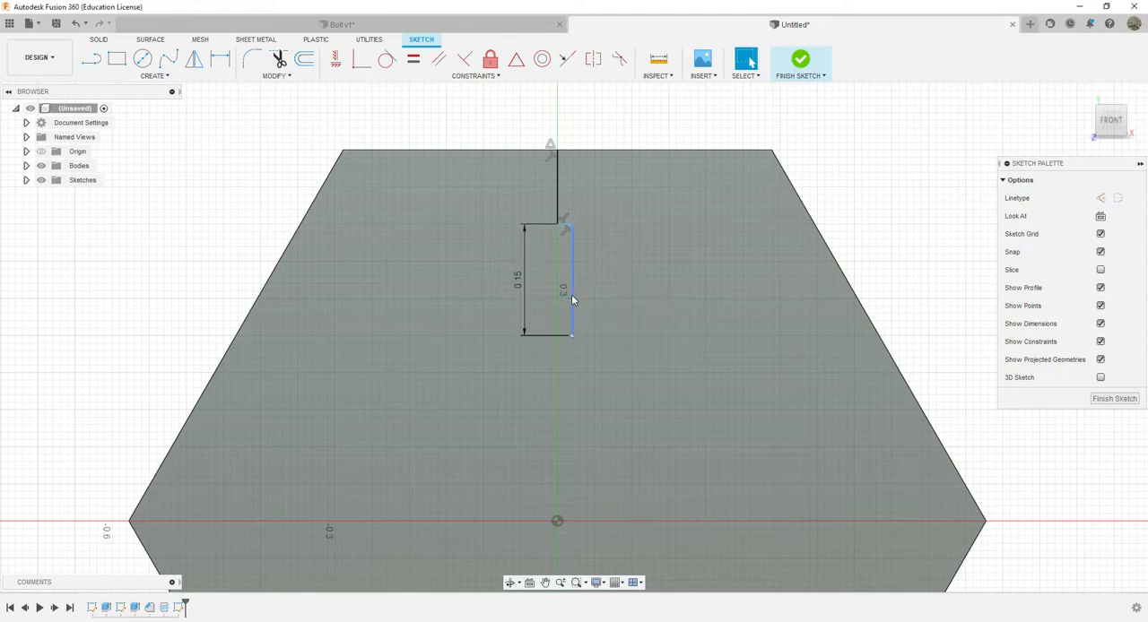
{"action": "key", "text": "Escape"}
{"action": "left_click", "coordinate": [516, 279]}
{"action": "key", "text": "Delete"}
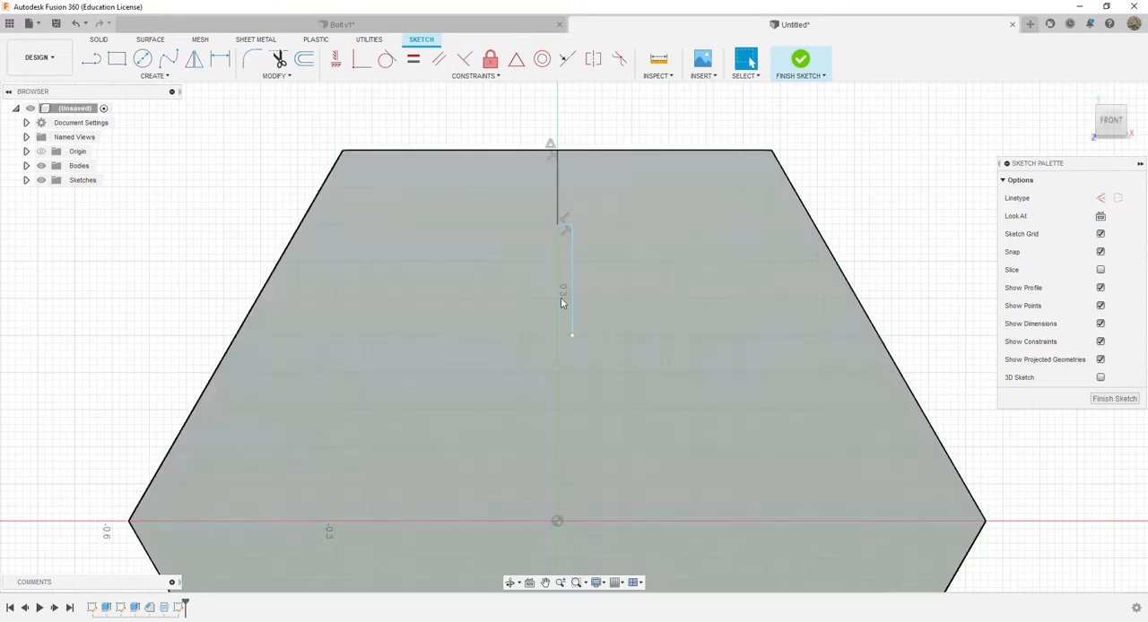
Draw a 0.04 in horizontal line leftward from the lower end of the 0.15 in line and delete its dimension
{"action": "key", "text": "l"}
{"action": "left_click", "coordinate": [574, 334]}
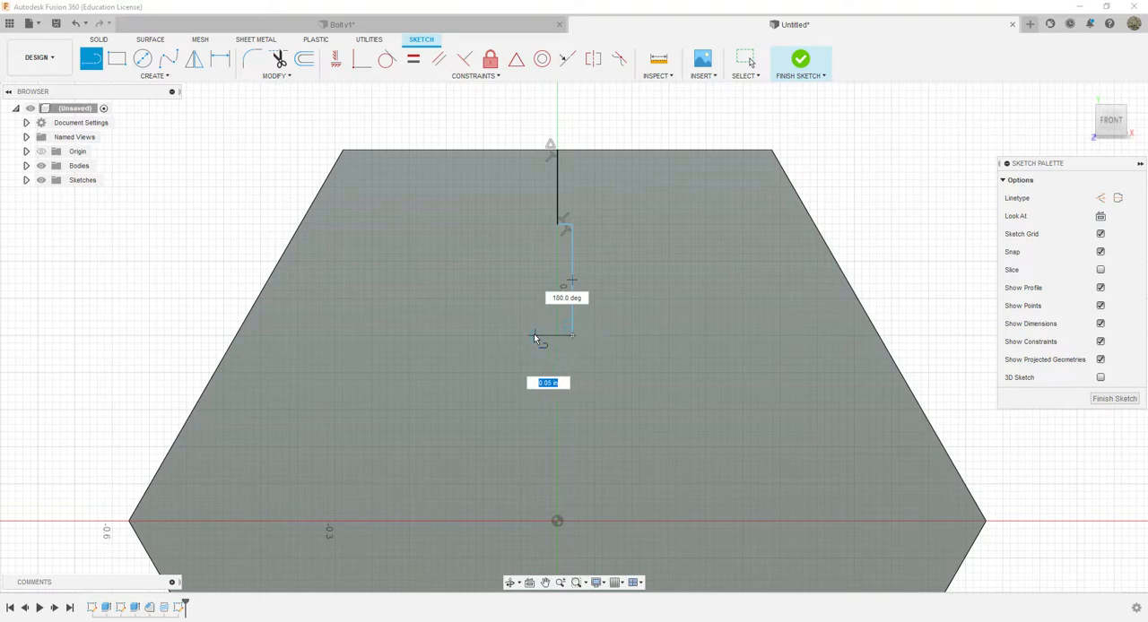
{"action": "key", "text": "BackSpace"}
{"action": "type", "text": "0.04"}
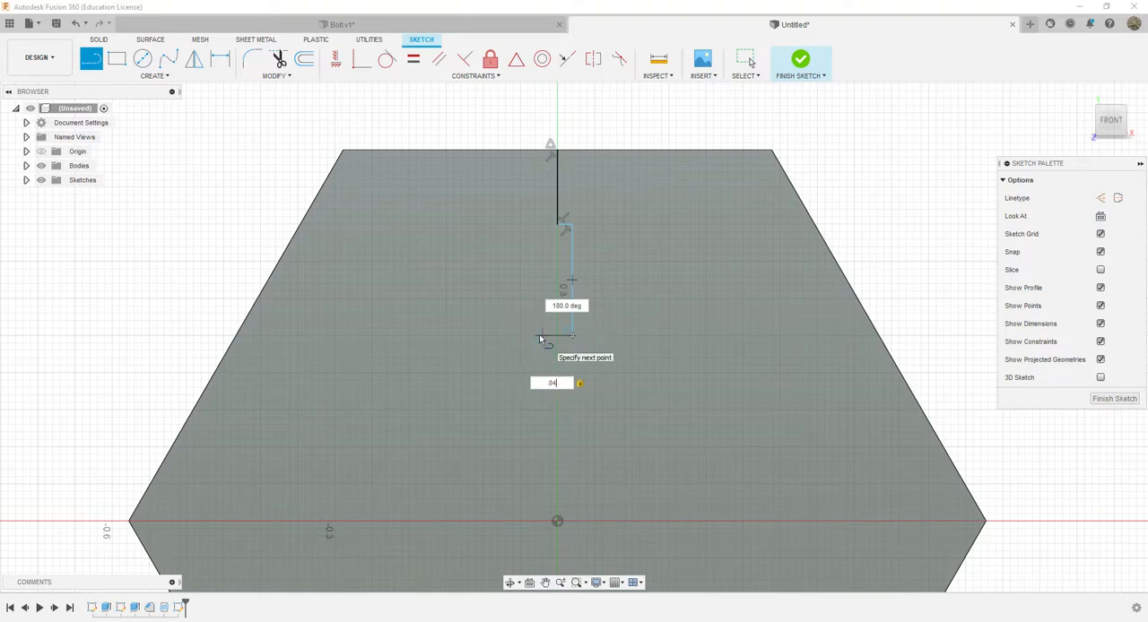
{"action": "key", "text": "Return"}
{"action": "key", "text": "Escape"}
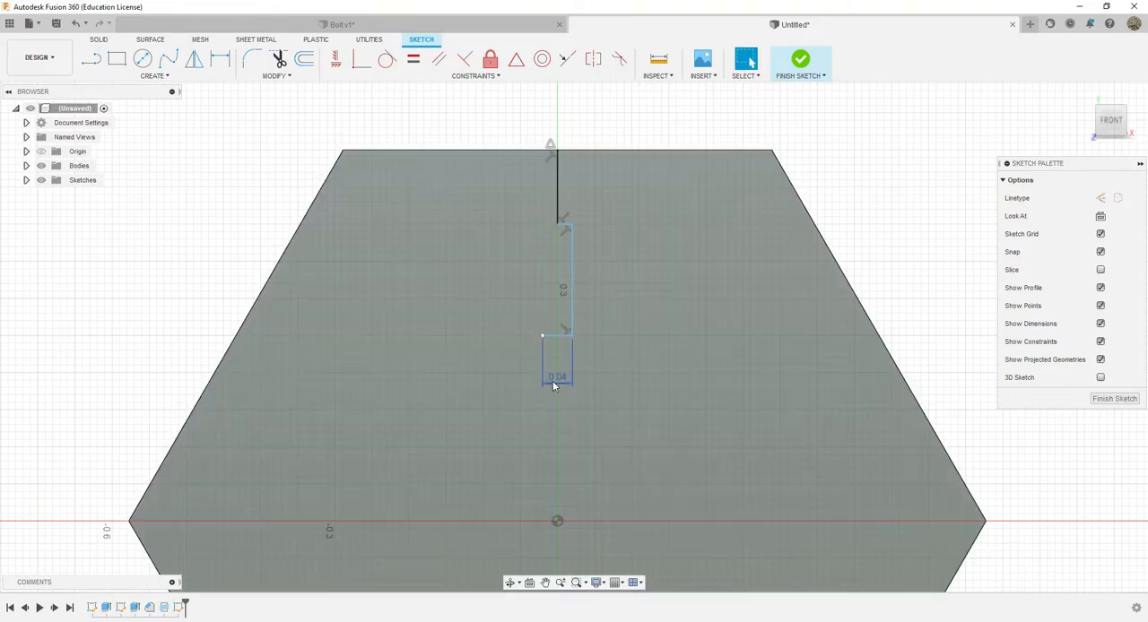
{"action": "left_click", "coordinate": [553, 380]}
{"action": "key", "text": "Delete"}
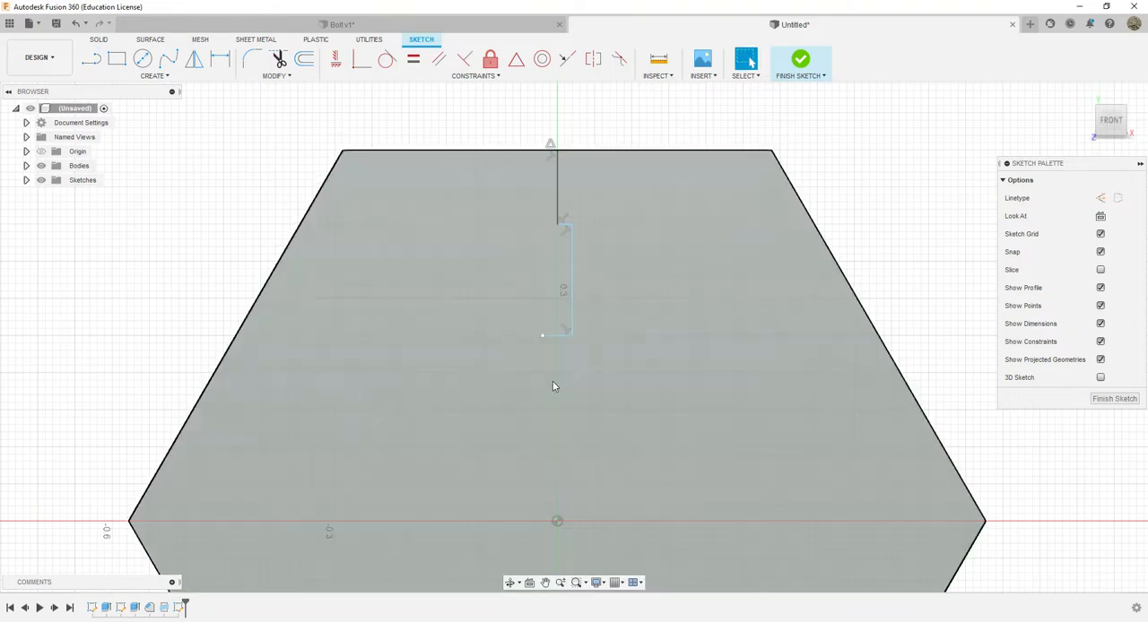
Close the narrow rectangle with a vertical line up its left side and a horizontal line to the guide line's lower end
{"action": "key", "text": "l"}
{"action": "left_click", "coordinate": [543, 336]}
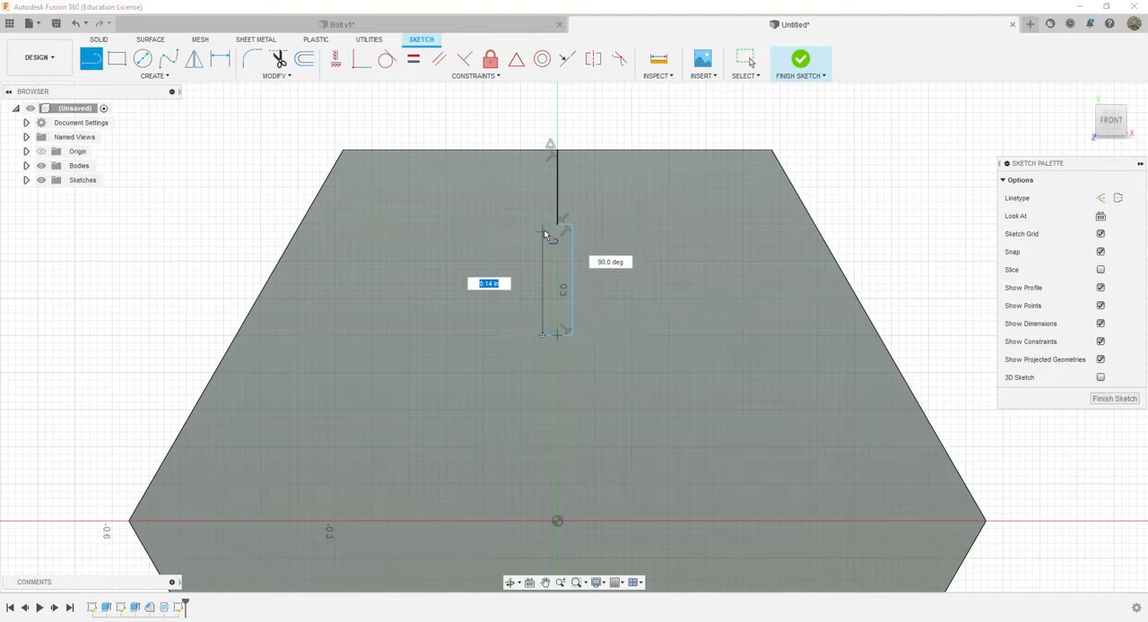
{"action": "scroll", "coordinate": [547, 231], "scroll_direction": "up", "scroll_amount": 5}
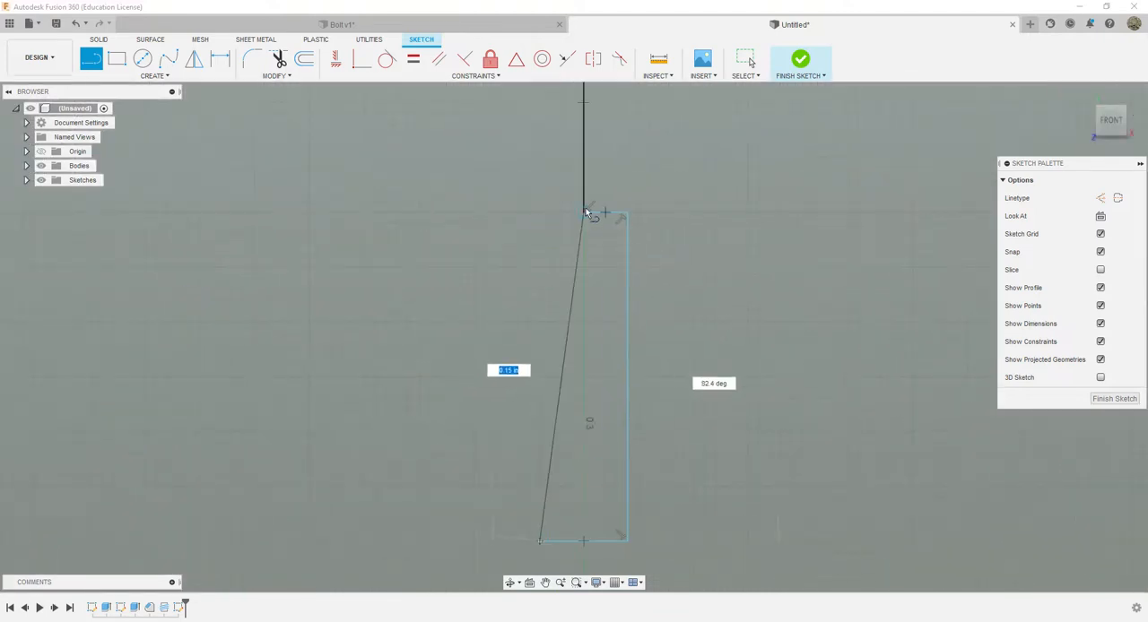
{"action": "left_click", "coordinate": [539, 213]}
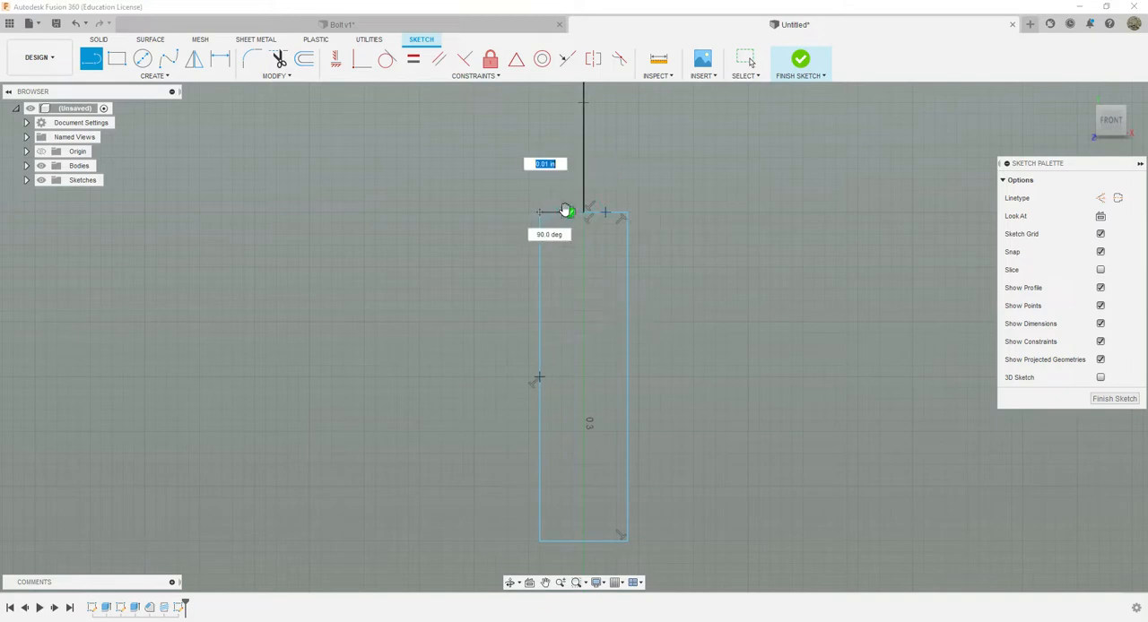
{"action": "scroll", "coordinate": [567, 210], "scroll_direction": "down", "scroll_amount": 1}
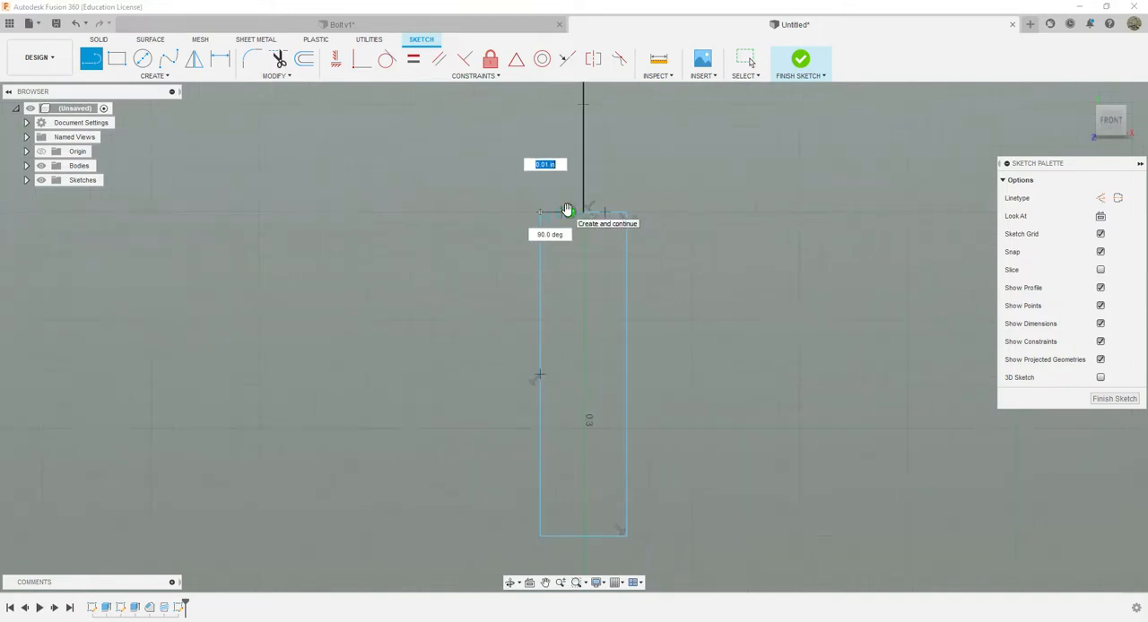
{"action": "scroll", "coordinate": [567, 210], "scroll_direction": "up", "scroll_amount": 5}
{"action": "scroll", "coordinate": [570, 215], "scroll_direction": "up", "scroll_amount": 2}
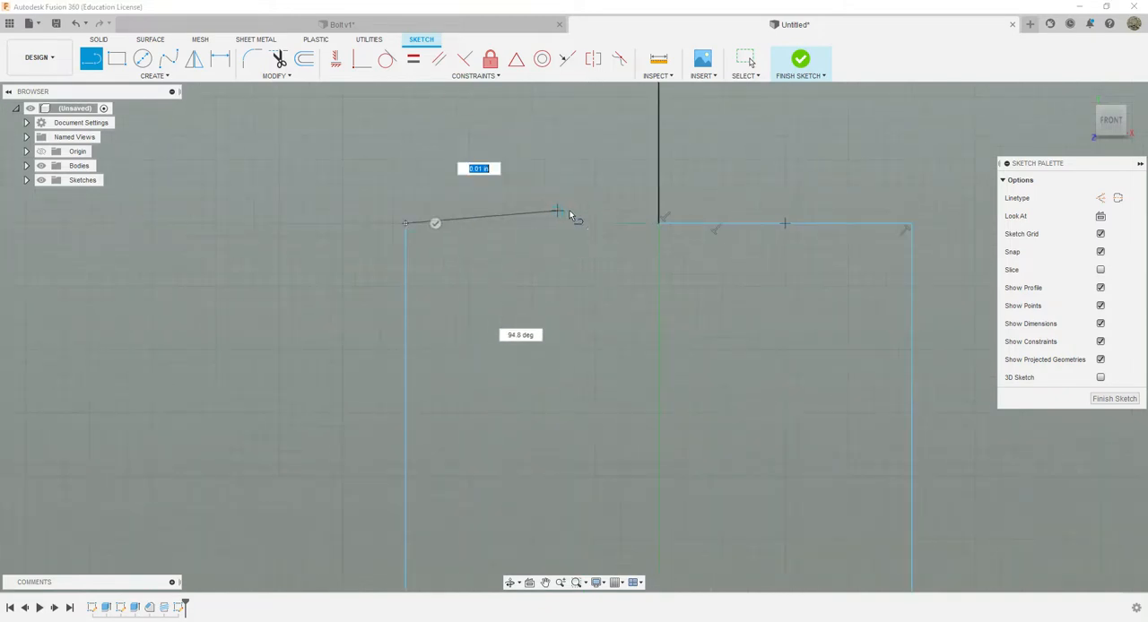
{"action": "left_click", "coordinate": [659, 224]}
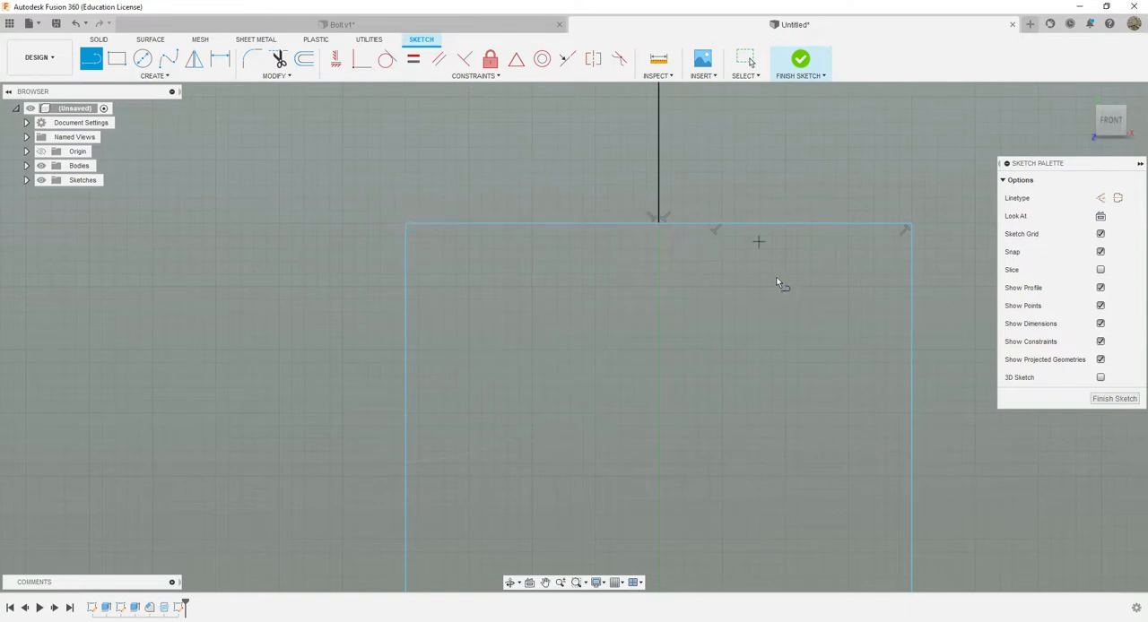
{"action": "scroll", "coordinate": [737, 428], "scroll_direction": "down", "scroll_amount": 5}
{"action": "mouse_move", "coordinate": [864, 440]}
{"action": "middle_mouse_down"}
{"action": "mouse_move", "coordinate": [798, 359]}
{"action": "mouse_move", "coordinate": [717, 299]}
{"action": "middle_mouse_up"}
{"action": "scroll", "coordinate": [693, 353], "scroll_direction": "down", "scroll_amount": 3}
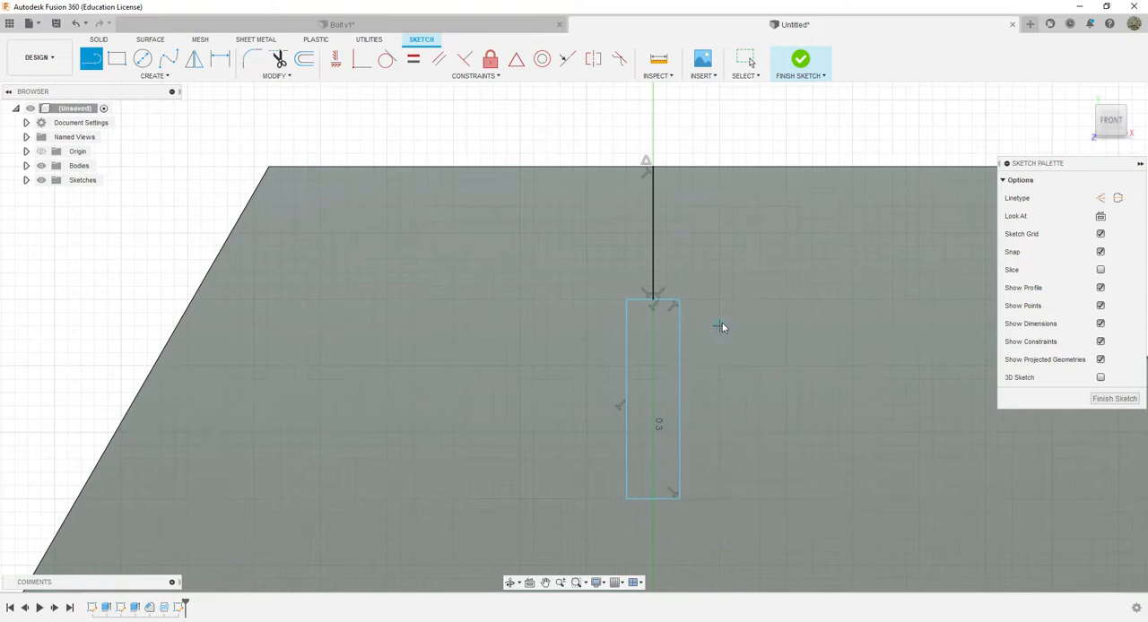
{"action": "key", "text": "Escape"}
Delete the vertical guide line between the hexagon's upper edge and the narrow rectangle
{"action": "left_click", "coordinate": [652, 243]}
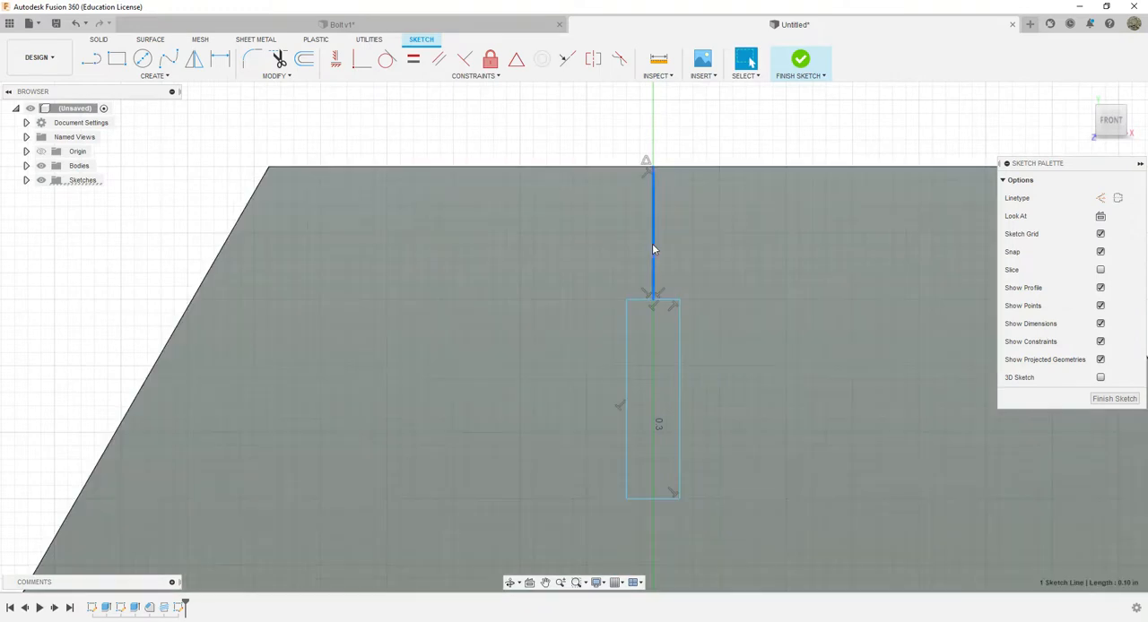
{"action": "key", "text": "Delete"}
{"action": "middle_click_drag", "start_coordinate": [810, 416], "coordinate": [666, 313]}
{"action": "scroll", "coordinate": [664, 336], "scroll_direction": "up", "scroll_amount": 2}
{"action": "scroll", "coordinate": [686, 394], "scroll_direction": "down", "scroll_amount": 6}
{"action": "mouse_move", "coordinate": [707, 428]}
{"action": "middle_mouse_down"}
{"action": "mouse_move", "coordinate": [705, 277]}
{"action": "mouse_move", "coordinate": [719, 388]}
{"action": "middle_mouse_up"}
{"action": "scroll", "coordinate": [668, 254], "scroll_direction": "up", "scroll_amount": 3}
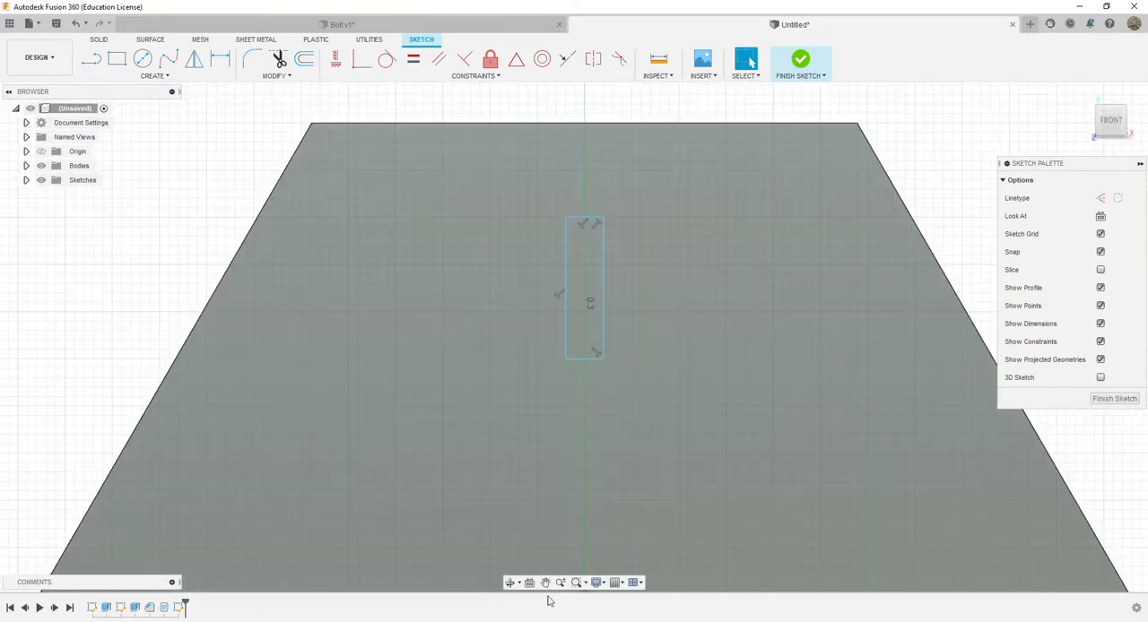
Check the head markings in the reference photo and round all four corners of the narrow rectangle with 0.01 in fillets
{"action": "left_click", "coordinate": [494, 621]}
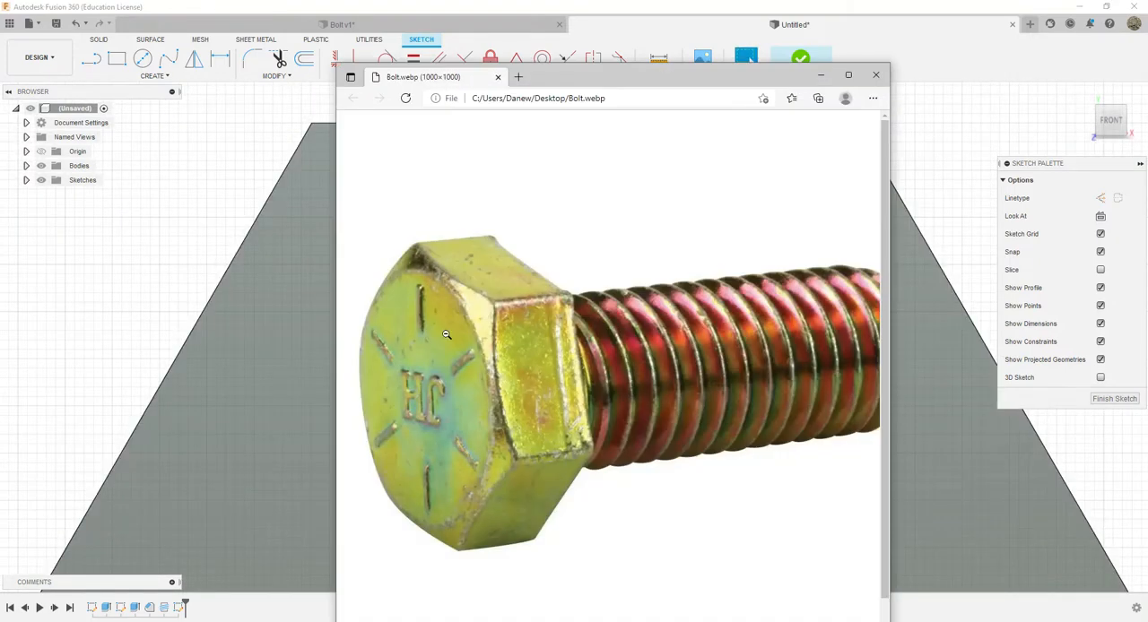
{"action": "left_click", "coordinate": [820, 75]}
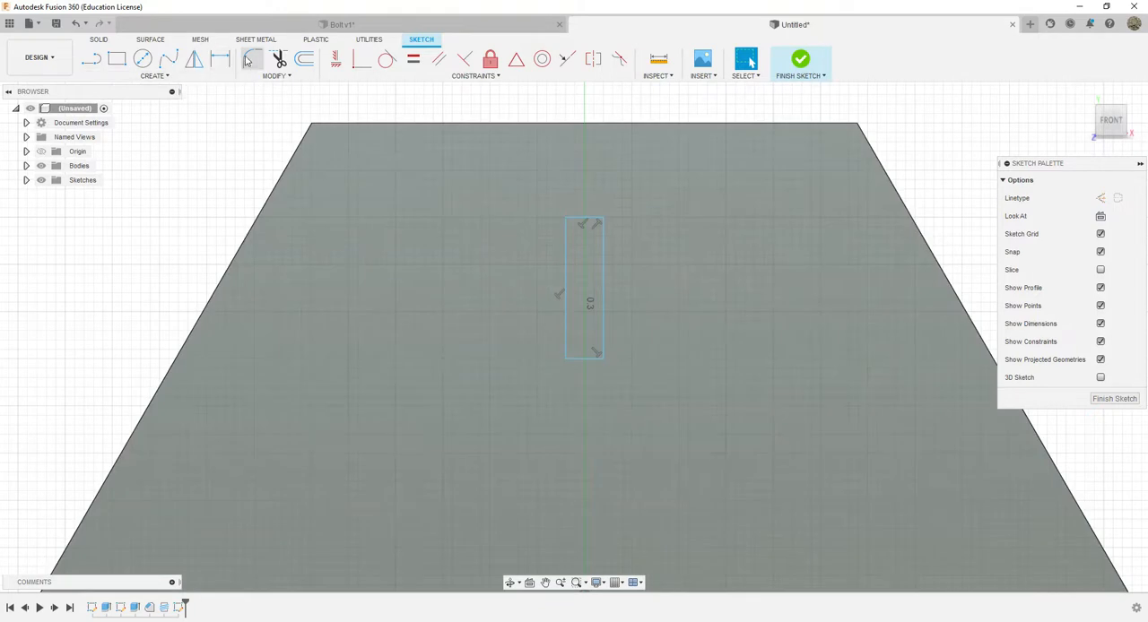
{"action": "left_click", "coordinate": [253, 59]}
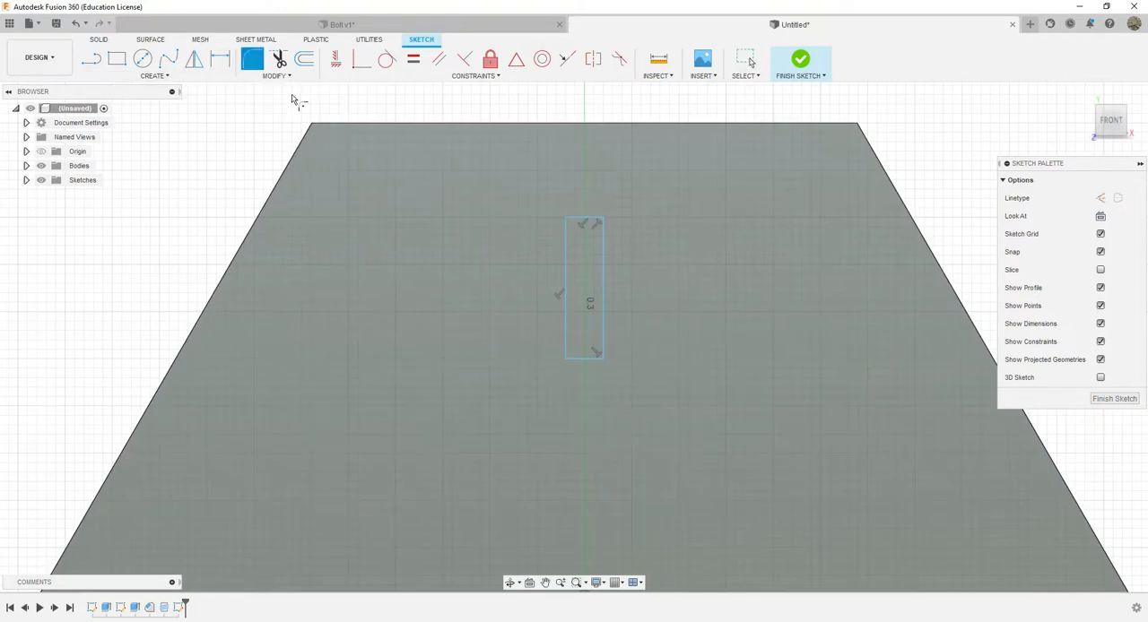
{"action": "left_click", "coordinate": [566, 217]}
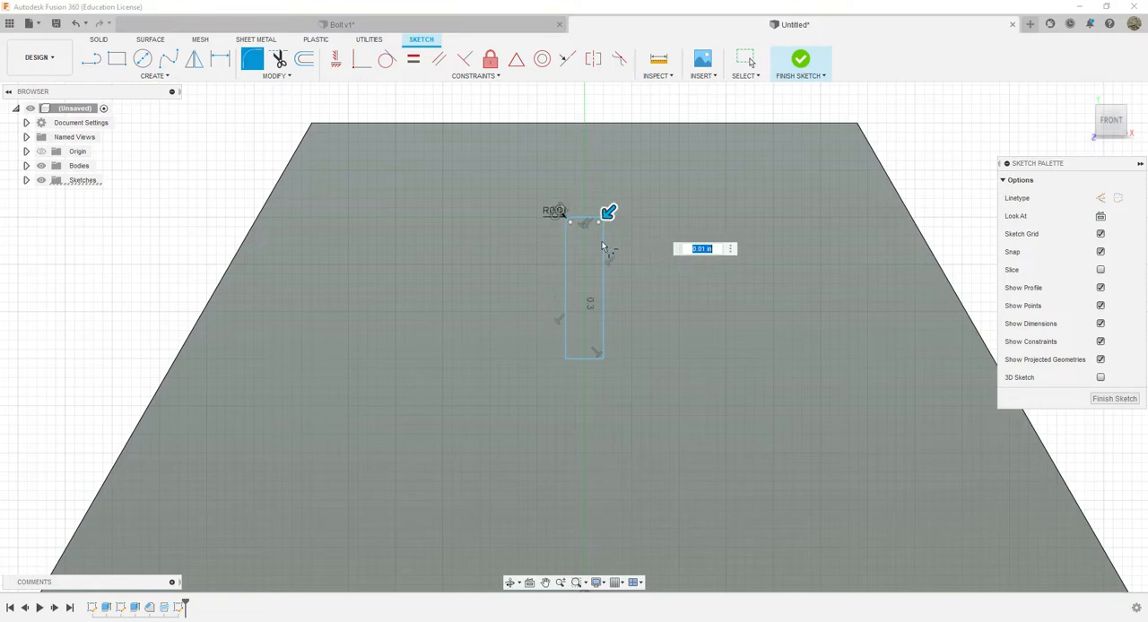
{"action": "left_click", "coordinate": [601, 357]}
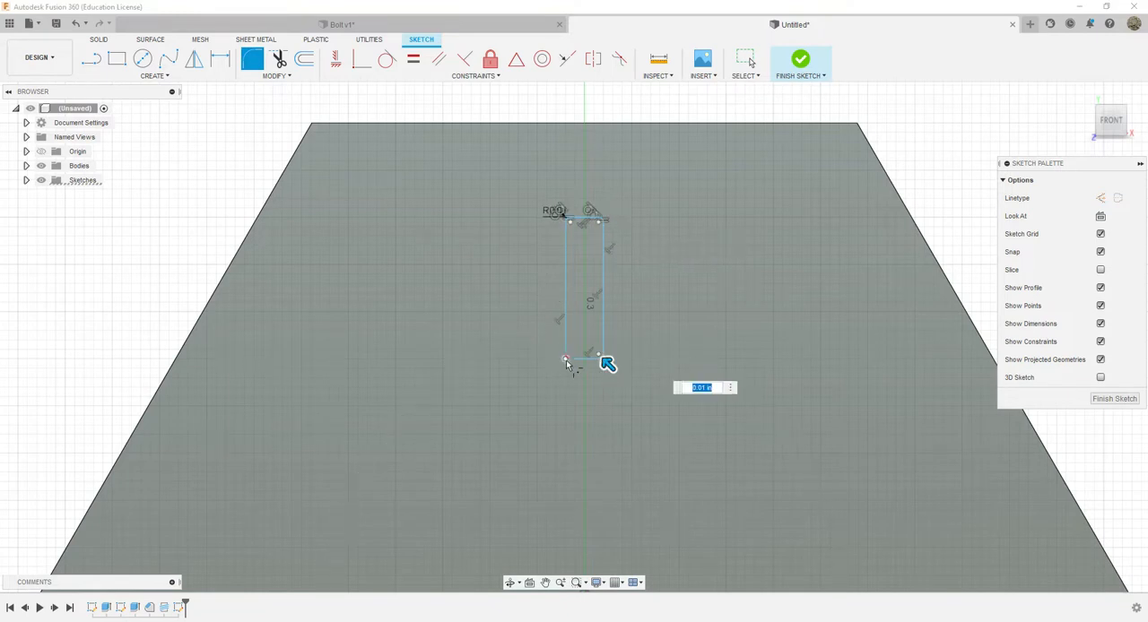
{"action": "left_click", "coordinate": [566, 360]}
{"action": "scroll", "coordinate": [604, 357], "scroll_direction": "up", "scroll_amount": 5}
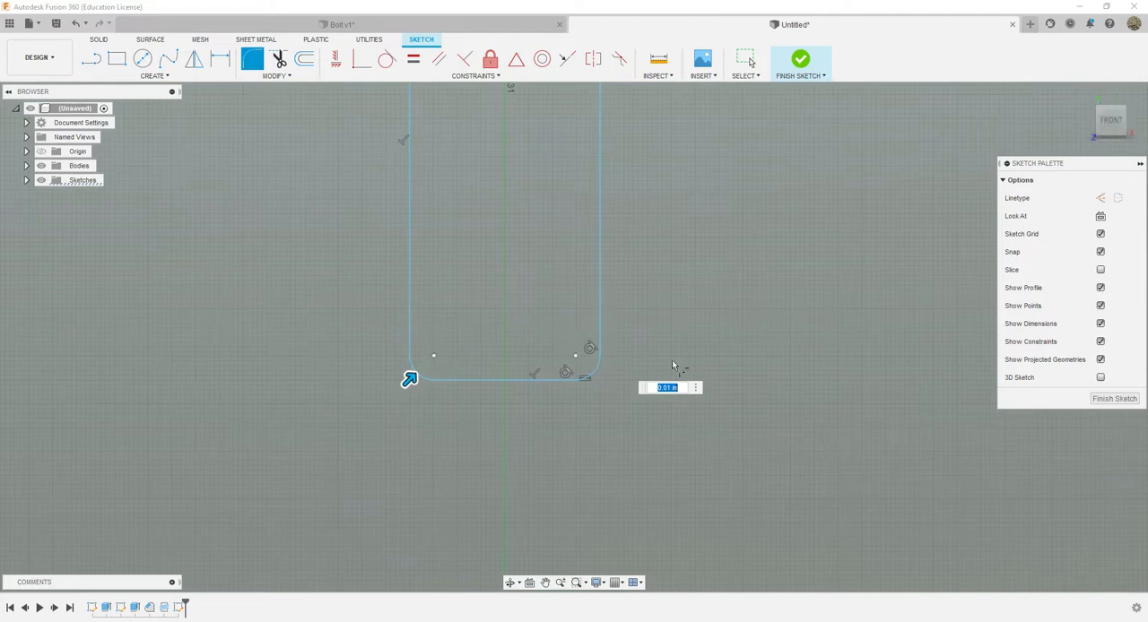
{"action": "scroll", "coordinate": [607, 253], "scroll_direction": "down", "scroll_amount": 3}
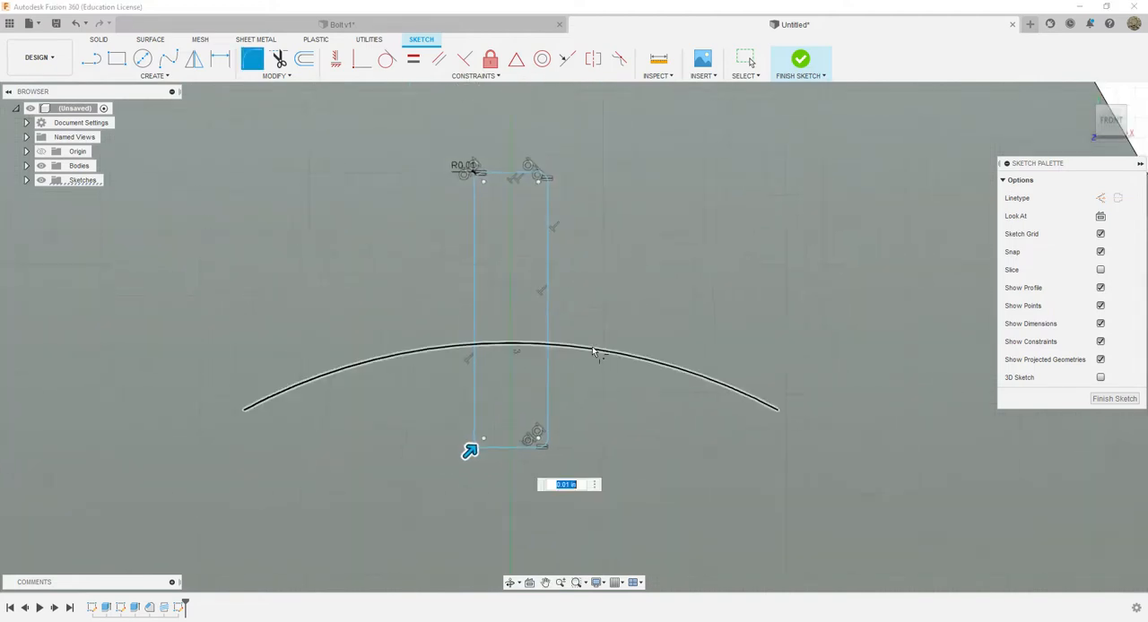
{"action": "scroll", "coordinate": [628, 381], "scroll_direction": "down", "scroll_amount": 4}
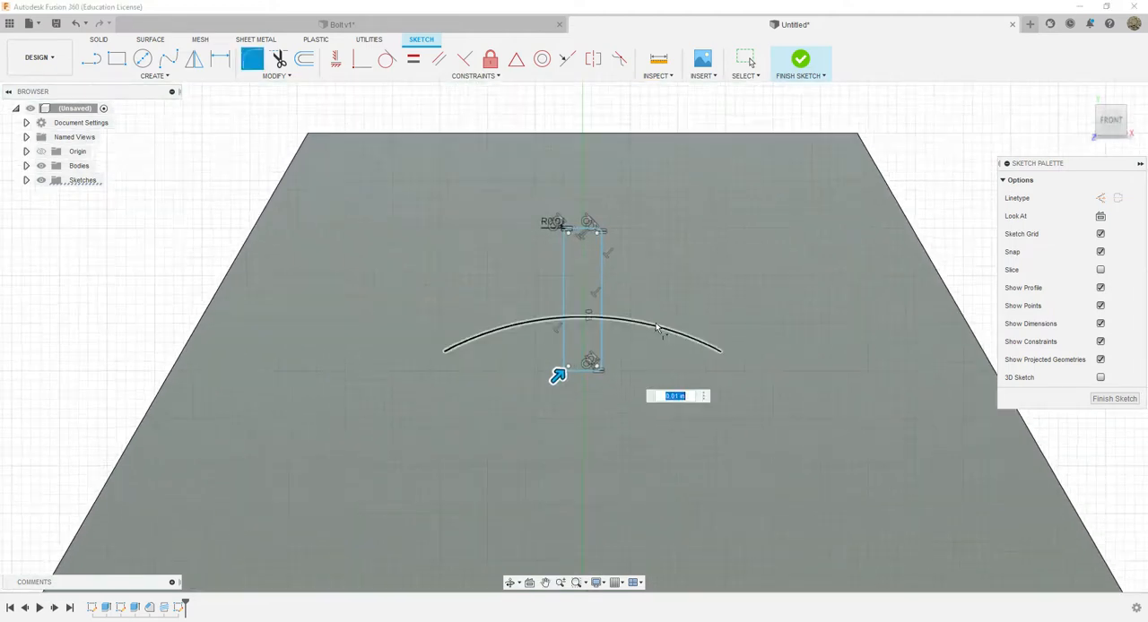
{"action": "middle_click_drag", "start_coordinate": [685, 287], "coordinate": [699, 226]}
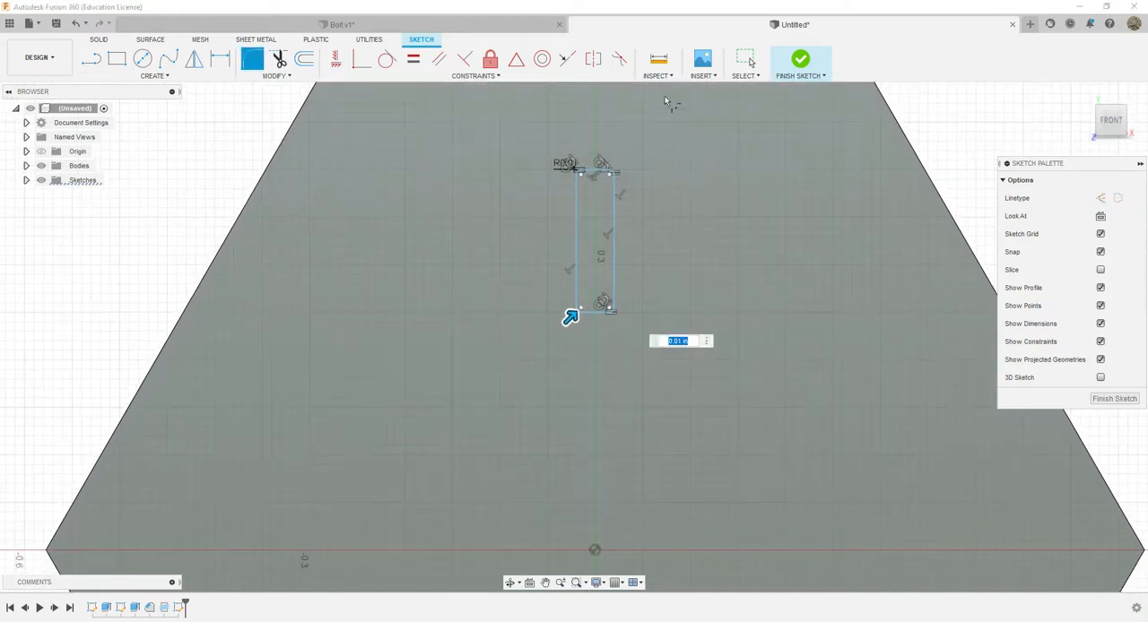
{"action": "left_click", "coordinate": [801, 63]}
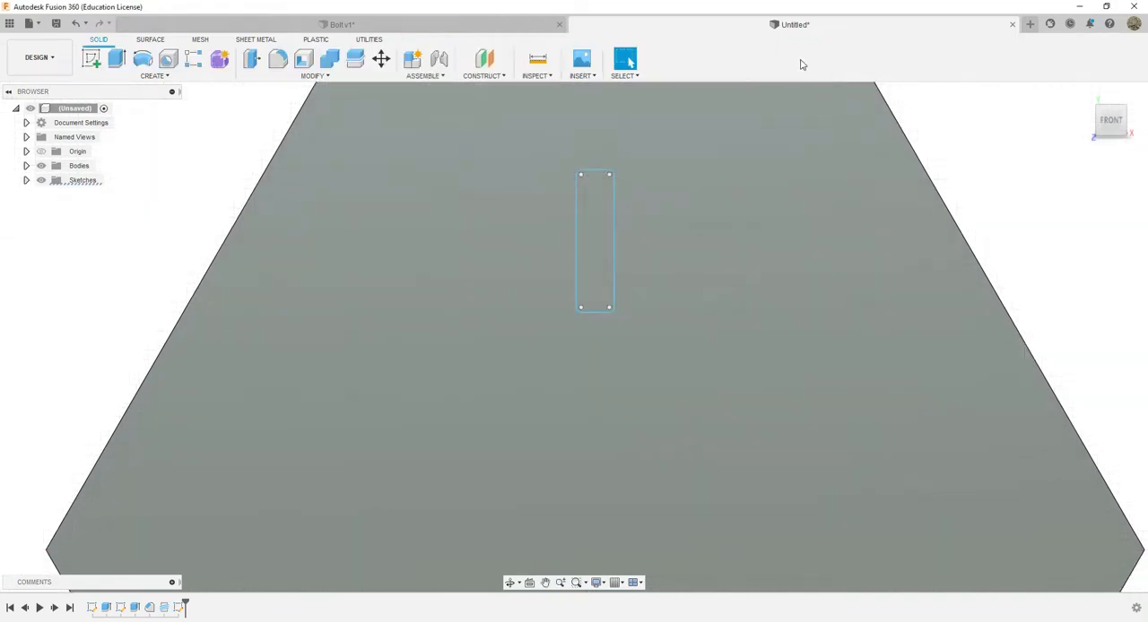
{"action": "scroll", "coordinate": [818, 376], "scroll_direction": "down", "scroll_amount": 2}
{"action": "scroll", "coordinate": [816, 373], "scroll_direction": "down", "scroll_amount": 2}
{"action": "middle_click_drag", "start_coordinate": [840, 418], "coordinate": [759, 302]}
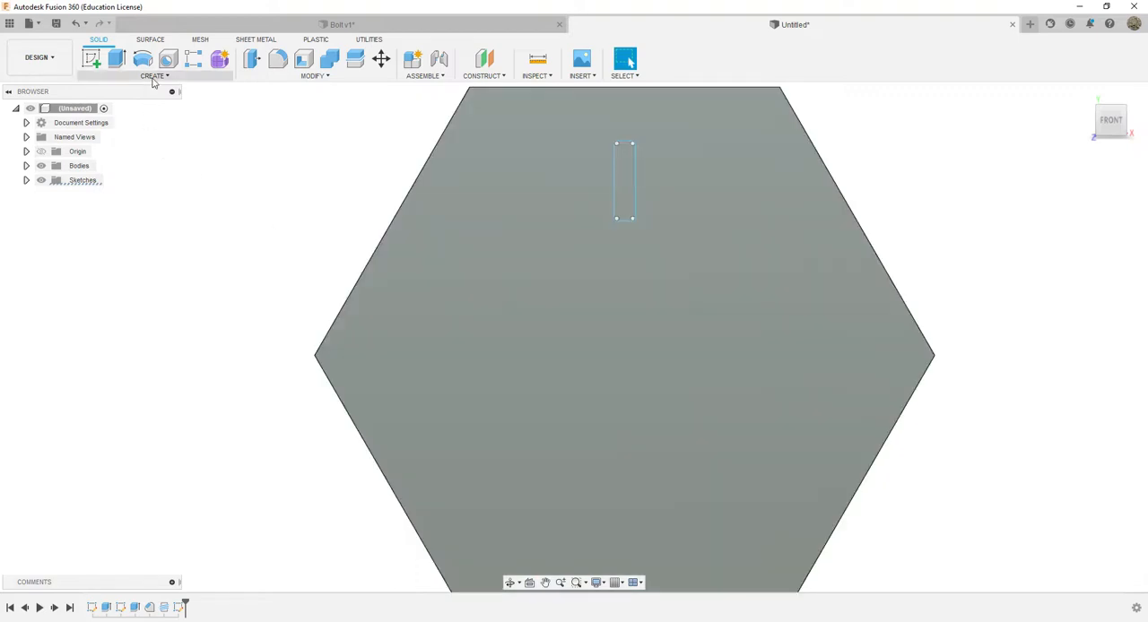
{"action": "left_click", "coordinate": [153, 76]}
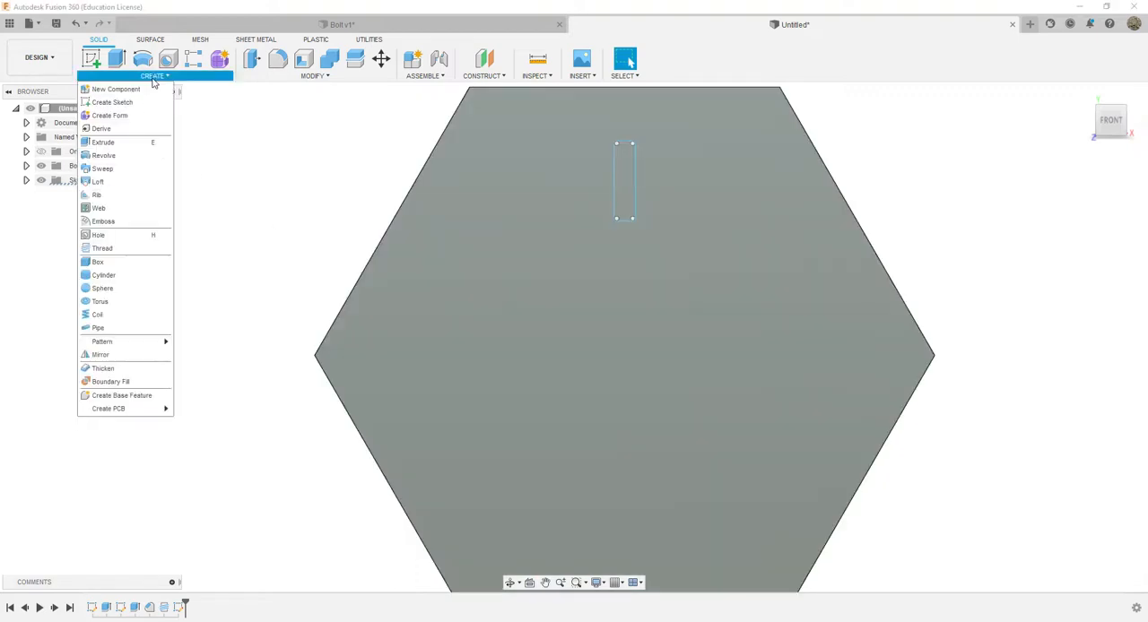
{"action": "left_click", "coordinate": [285, 77]}
{"action": "left_click", "coordinate": [227, 77]}
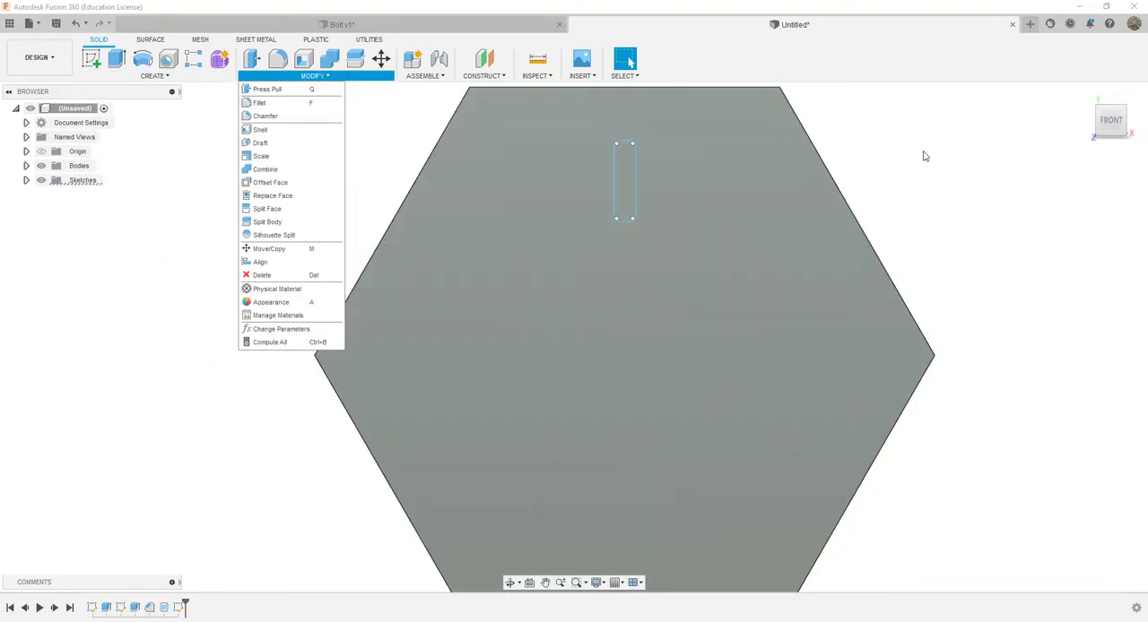
{"action": "left_click", "coordinate": [903, 156]}
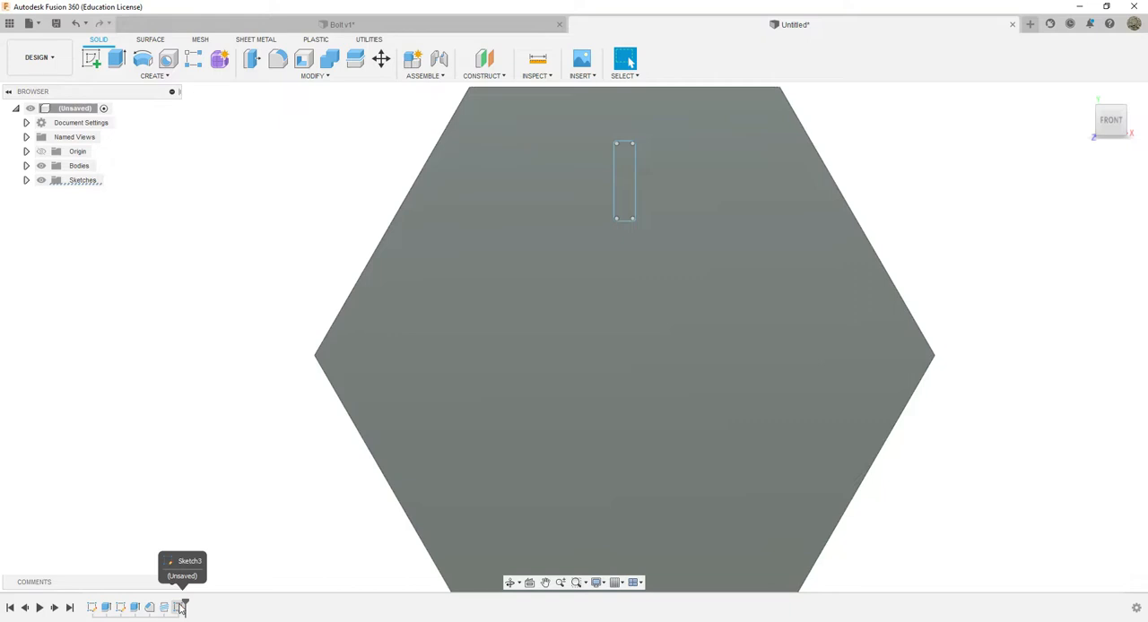
Reopen the head-marking sketch and select the whole rounded rectangle as the object of a circular pattern
{"action": "double_click", "coordinate": [179, 608]}
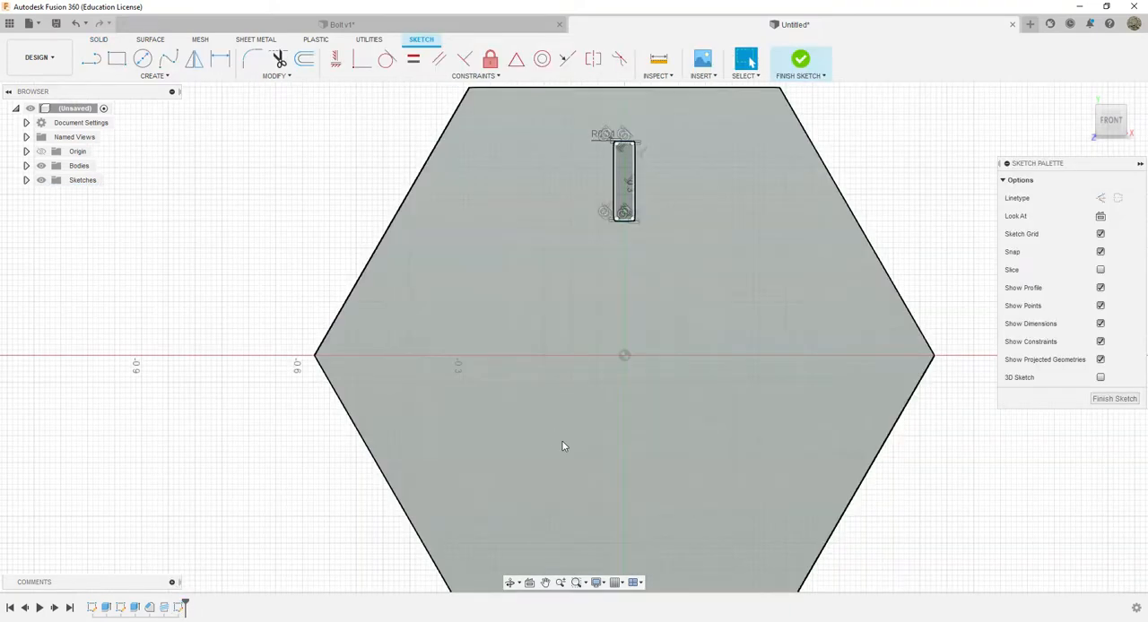
{"action": "scroll", "coordinate": [563, 441], "scroll_direction": "down", "scroll_amount": 1}
{"action": "middle_click_drag", "start_coordinate": [619, 443], "coordinate": [575, 408]}
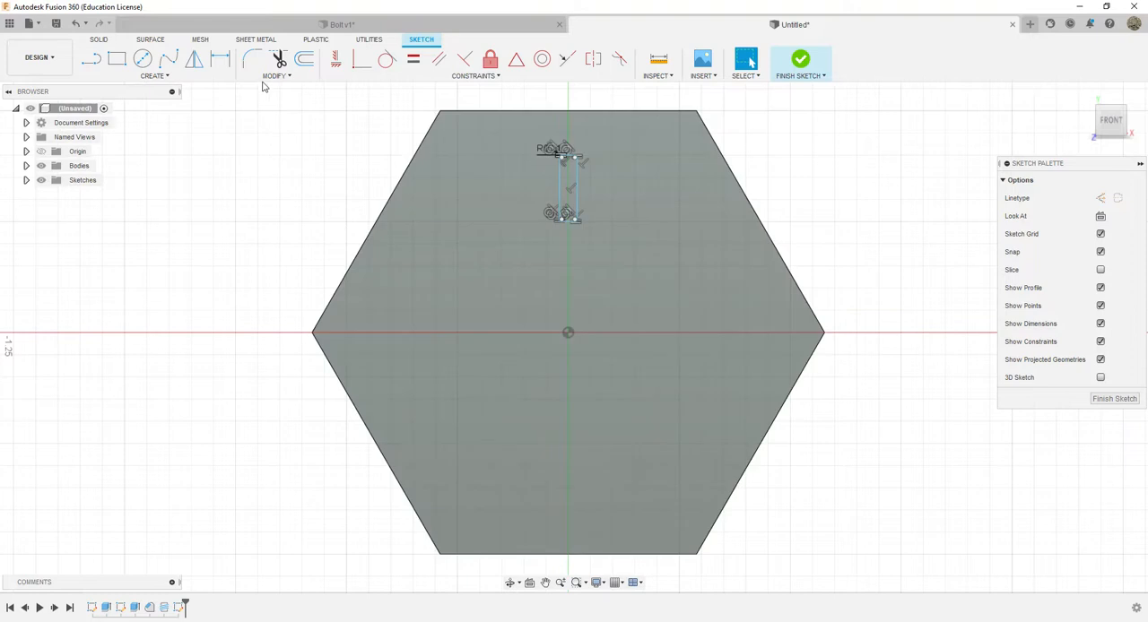
{"action": "left_click", "coordinate": [163, 77]}
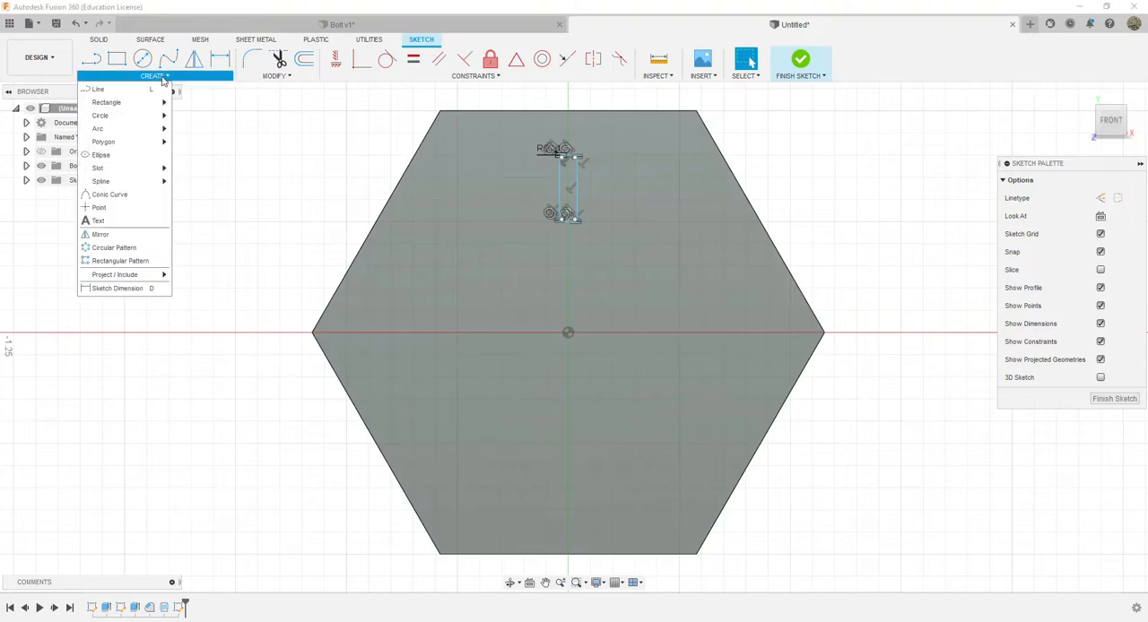
{"action": "left_click", "coordinate": [114, 247]}
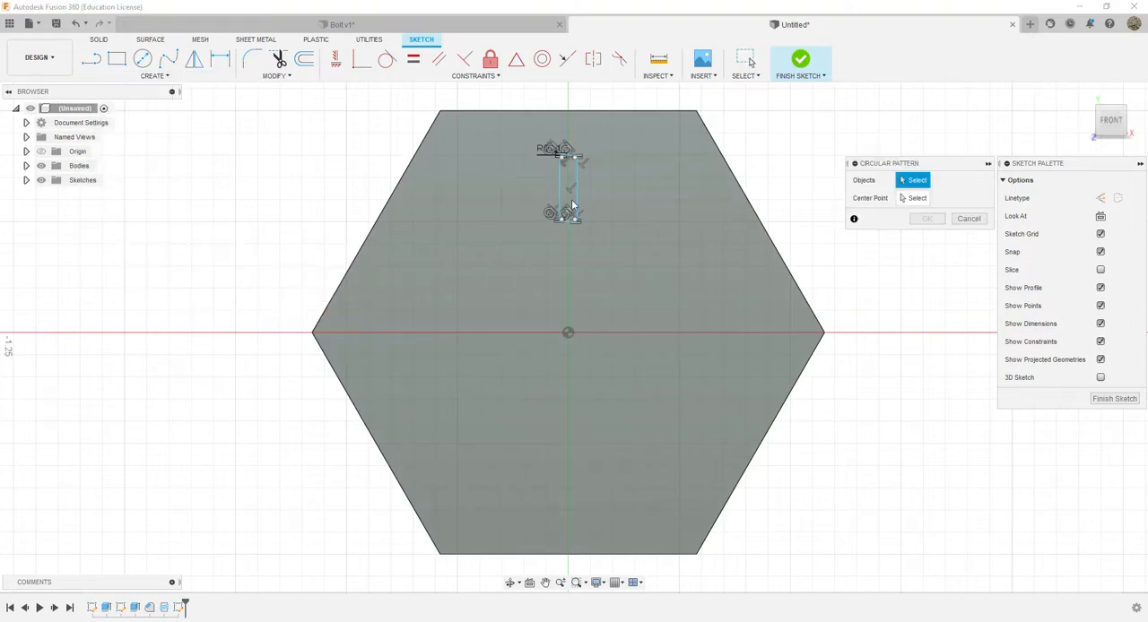
{"action": "scroll", "coordinate": [589, 184], "scroll_direction": "up", "scroll_amount": 6}
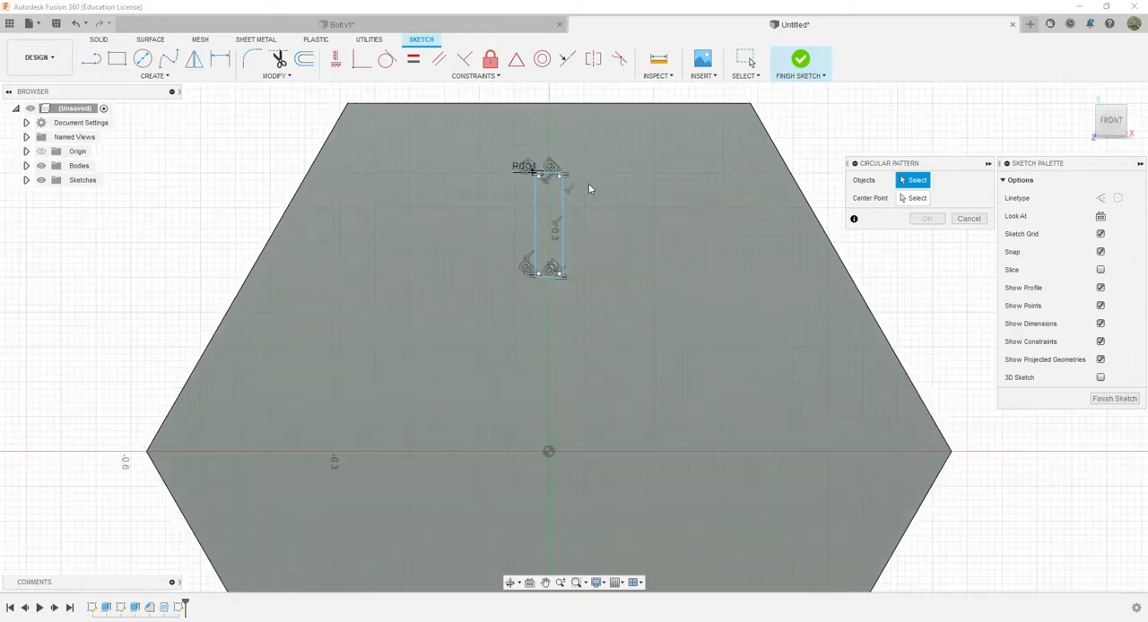
{"action": "mouse_move", "coordinate": [557, 117]}
{"action": "left_mouse_down"}
{"action": "mouse_move", "coordinate": [430, 350]}
{"action": "mouse_move", "coordinate": [401, 457]}
{"action": "left_mouse_up"}
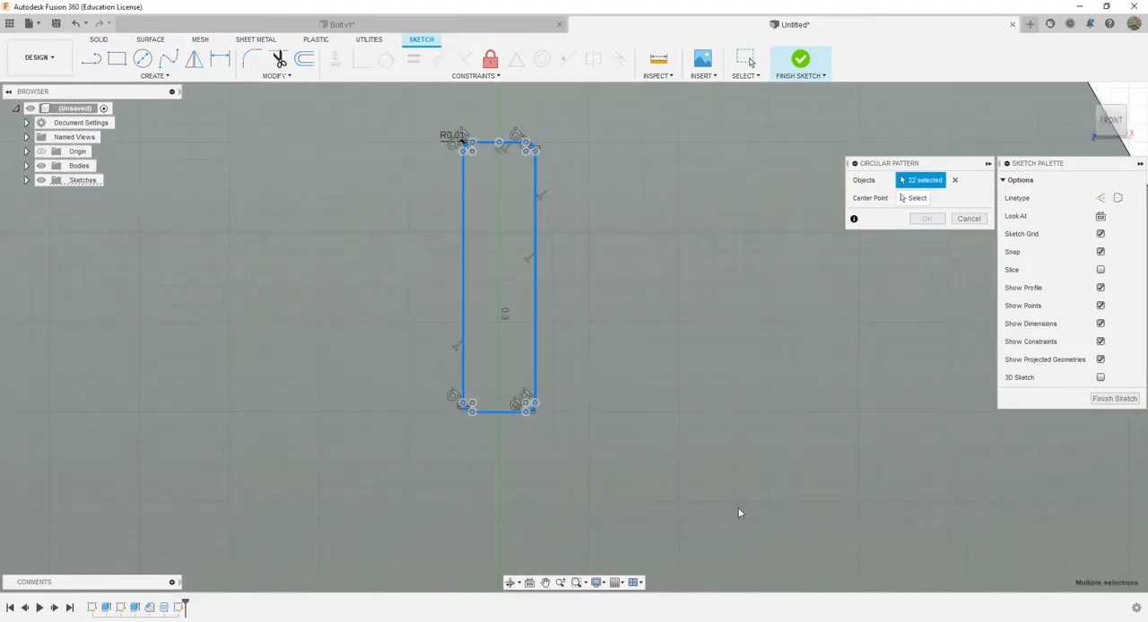
Pattern the rounded rectangle around the hexagon's center point with a quantity of 6, and finish the sketch
{"action": "scroll", "coordinate": [739, 509], "scroll_direction": "down", "scroll_amount": 5}
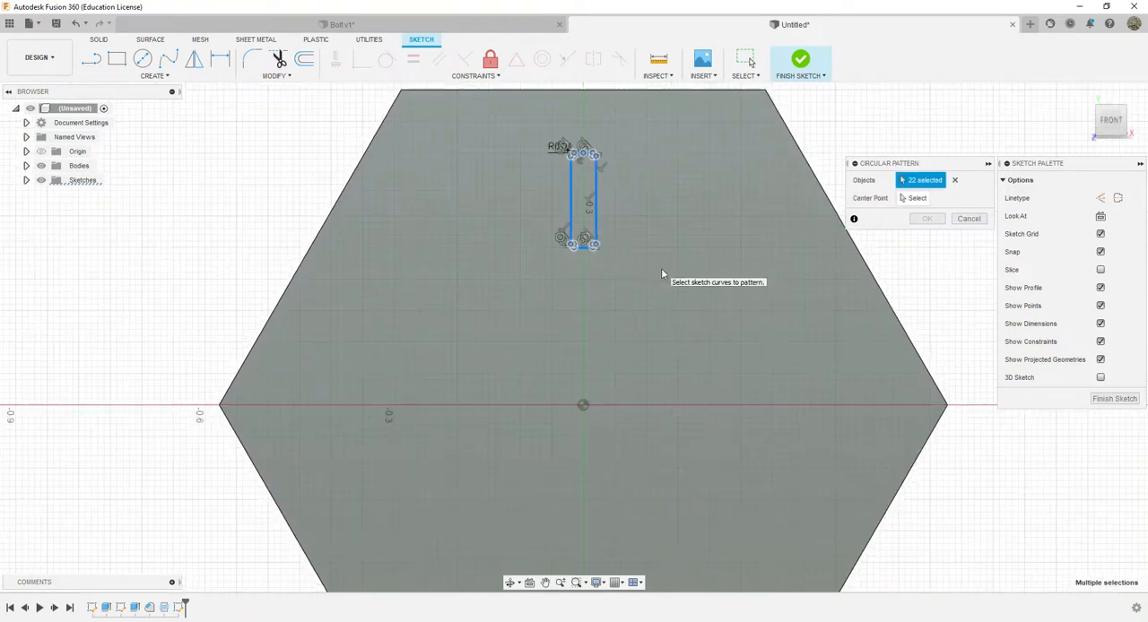
{"action": "left_click", "coordinate": [915, 199]}
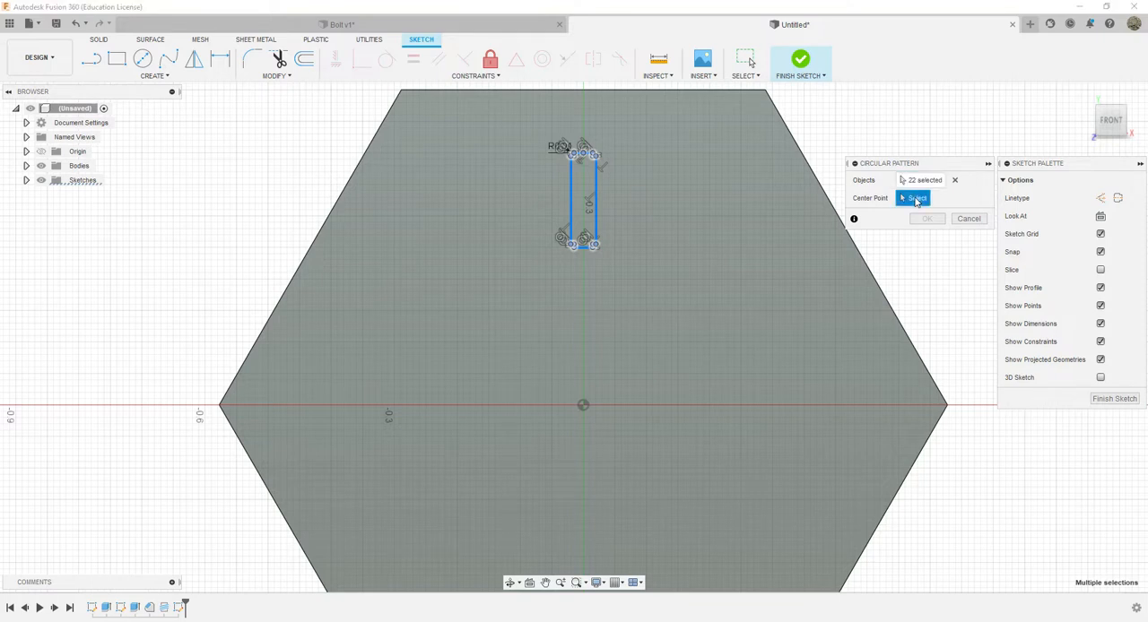
{"action": "left_click", "coordinate": [583, 407]}
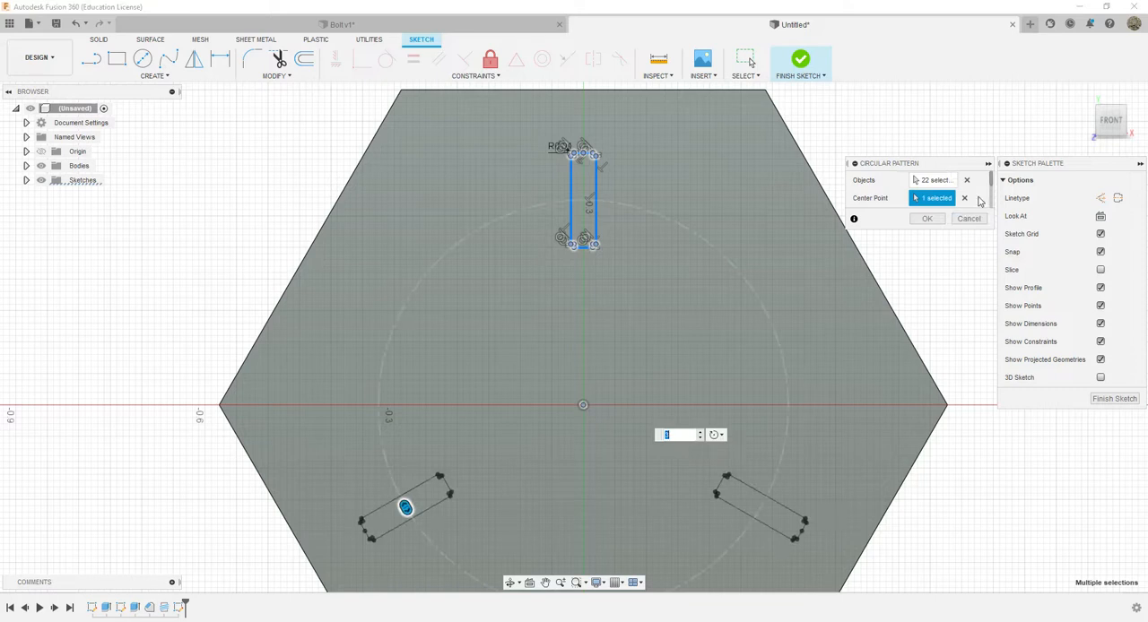
{"action": "left_click_drag", "start_coordinate": [990, 179], "coordinate": [991, 201]}
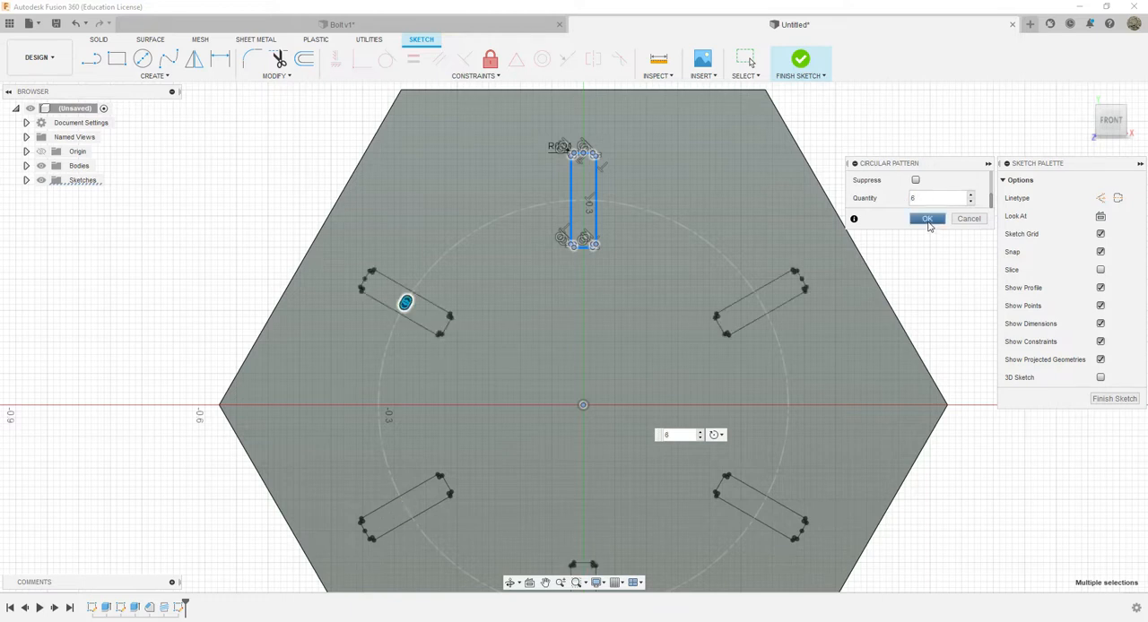
{"action": "left_click", "coordinate": [928, 220]}
{"action": "scroll", "coordinate": [776, 450], "scroll_direction": "down", "scroll_amount": 5}
{"action": "middle_click_drag", "start_coordinate": [888, 502], "coordinate": [775, 367]}
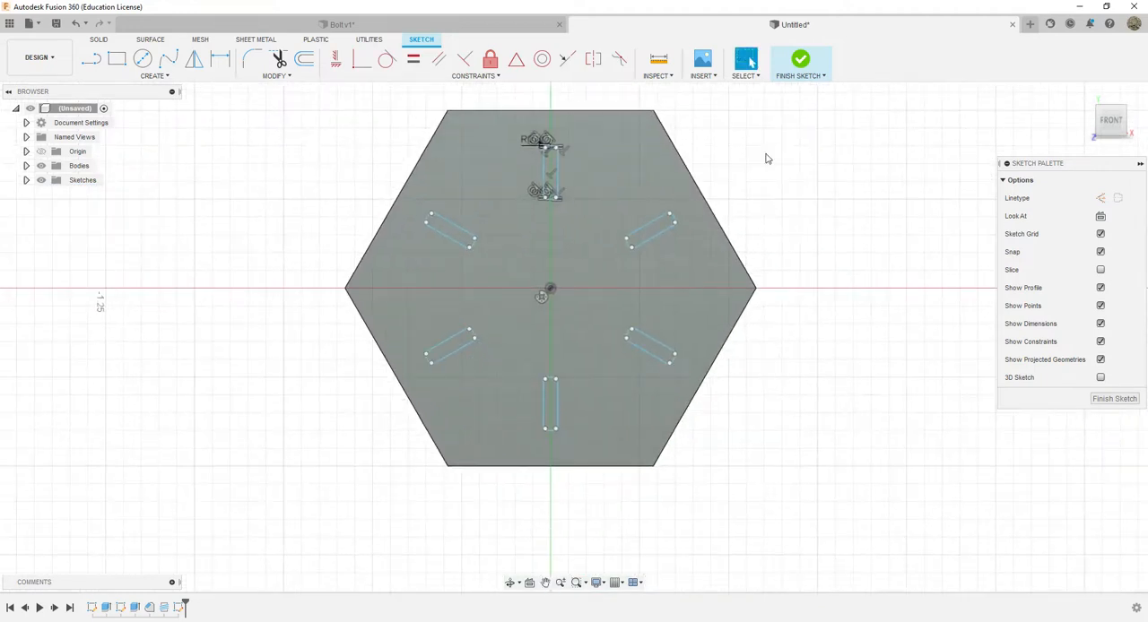
{"action": "left_click", "coordinate": [800, 61]}
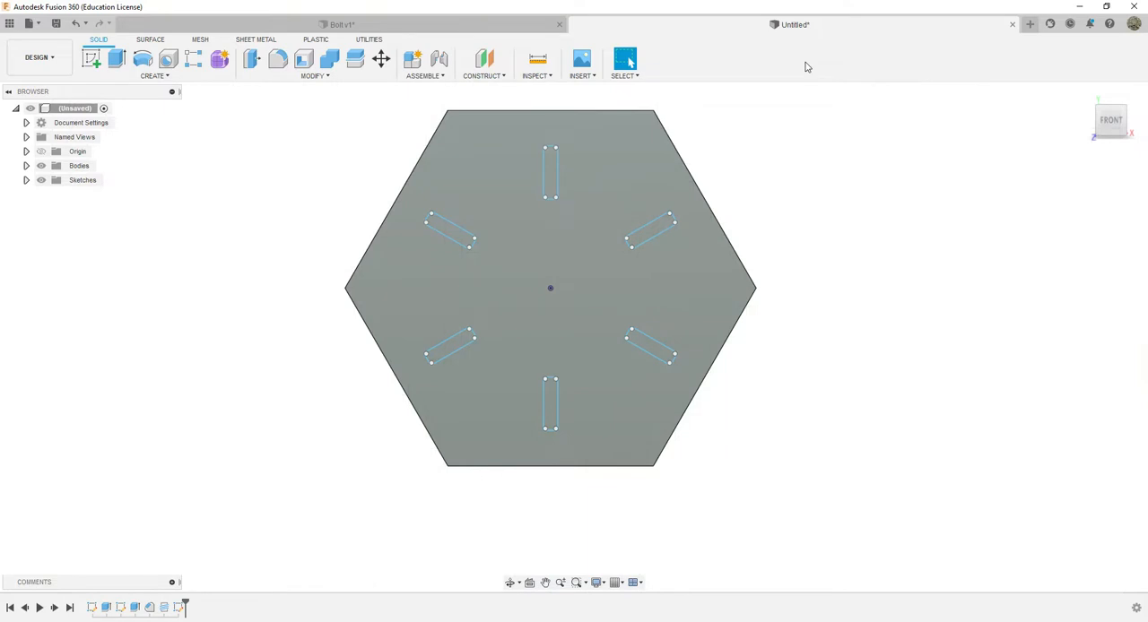
Extrude all six rounded rectangles 0.01 in outward from the head's front face, joined to the bolt
{"action": "left_click", "coordinate": [116, 59]}
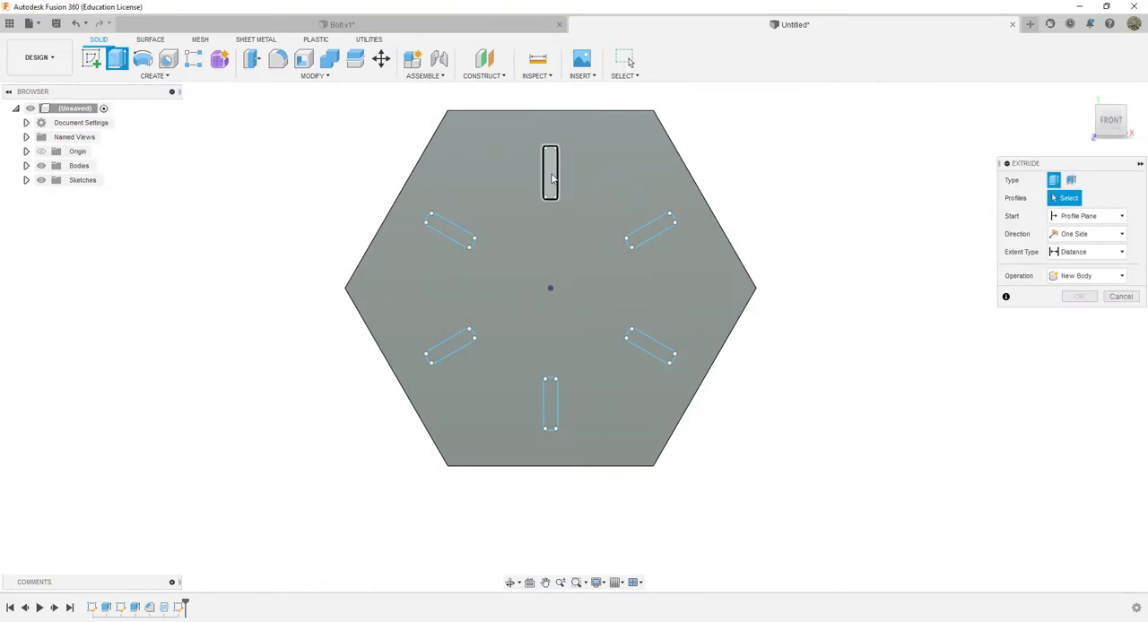
{"action": "left_click", "coordinate": [551, 178]}
{"action": "left_click", "coordinate": [651, 231]}
{"action": "left_click", "coordinate": [647, 348]}
{"action": "left_click", "coordinate": [550, 403]}
{"action": "left_click", "coordinate": [445, 302]}
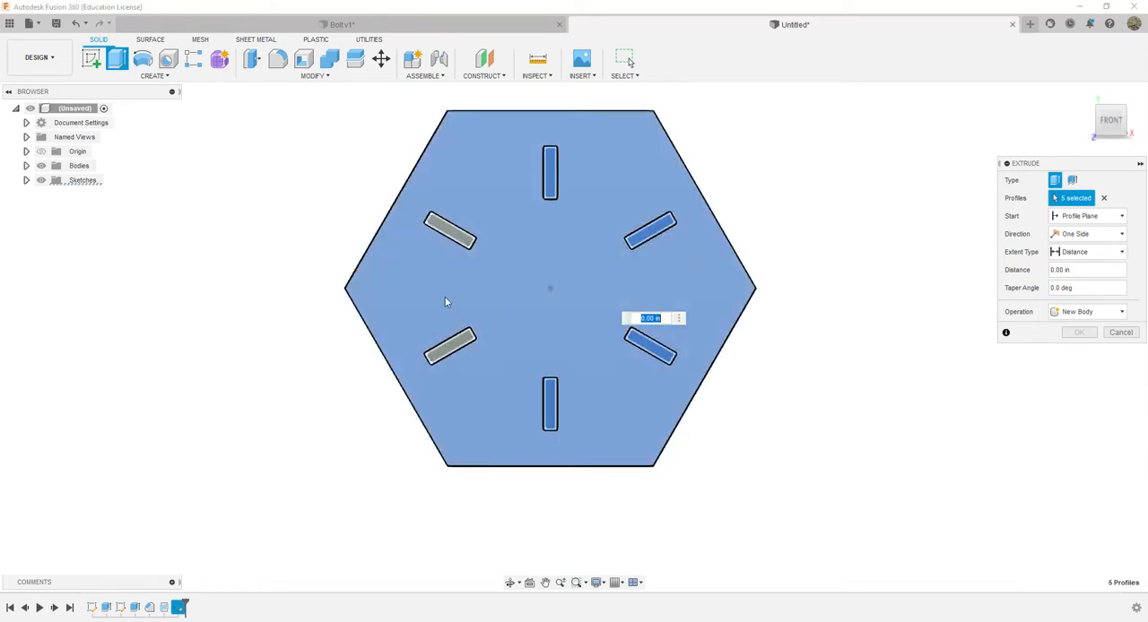
{"action": "left_click", "coordinate": [574, 324]}
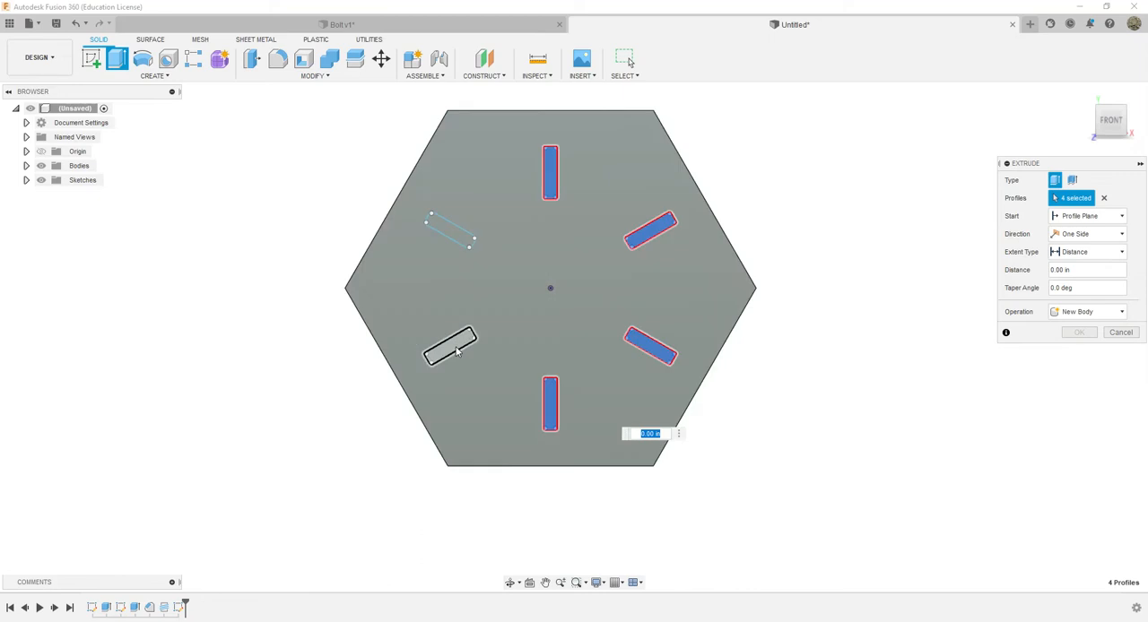
{"action": "left_click", "coordinate": [452, 348]}
{"action": "left_click", "coordinate": [455, 236]}
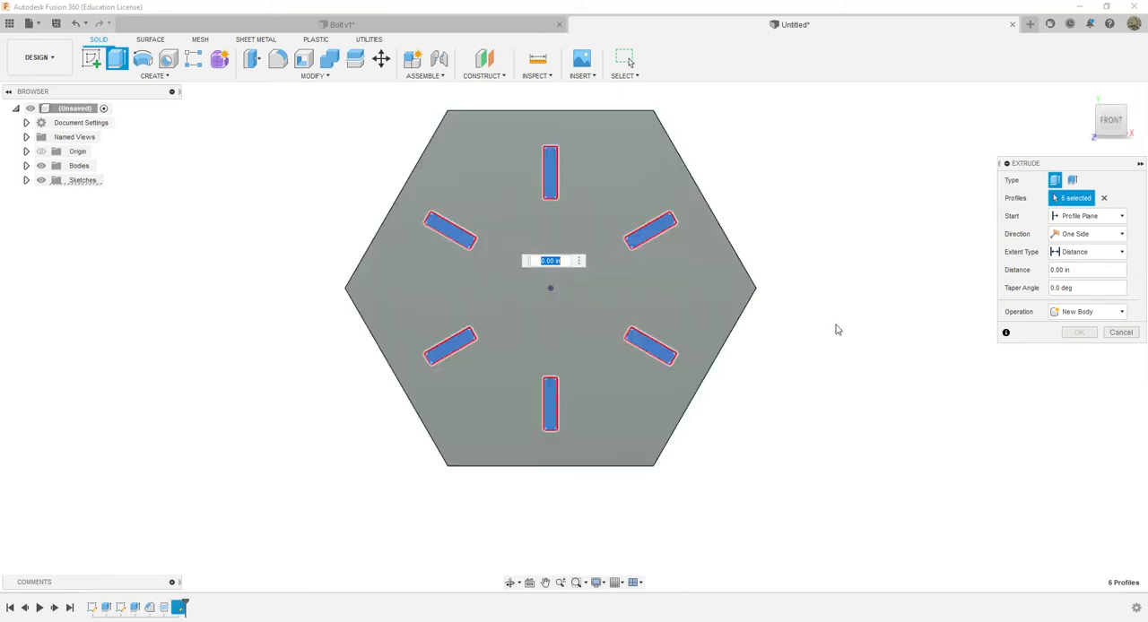
{"action": "key", "text": "BackSpace"}
{"action": "type", "text": "0.02"}
{"action": "type", "text": ".01"}
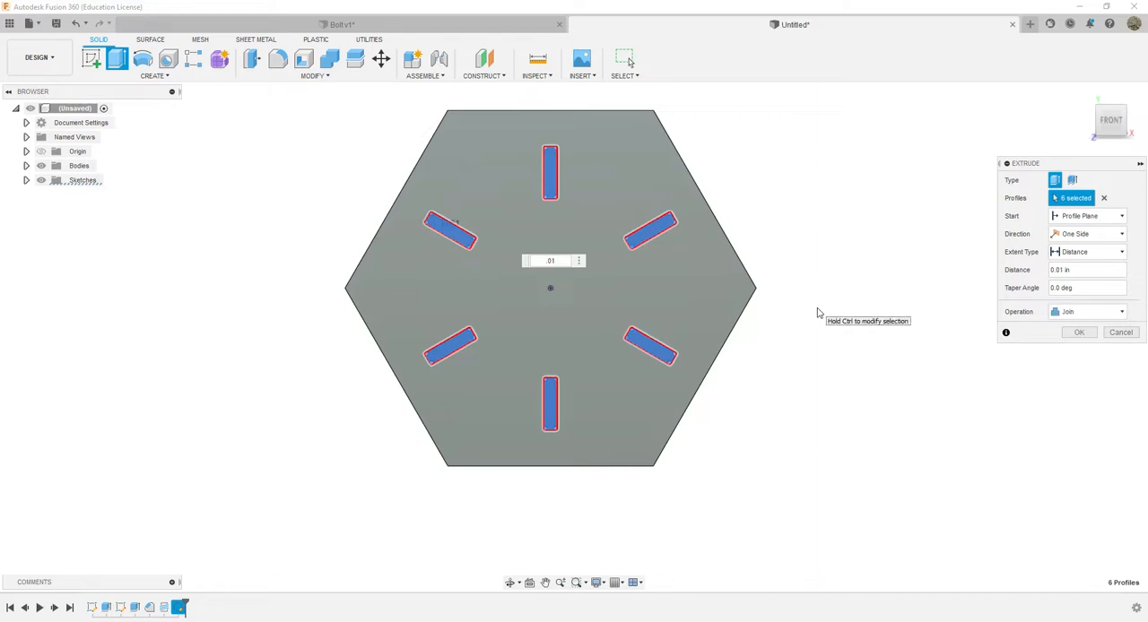
{"action": "key", "text": "Return"}
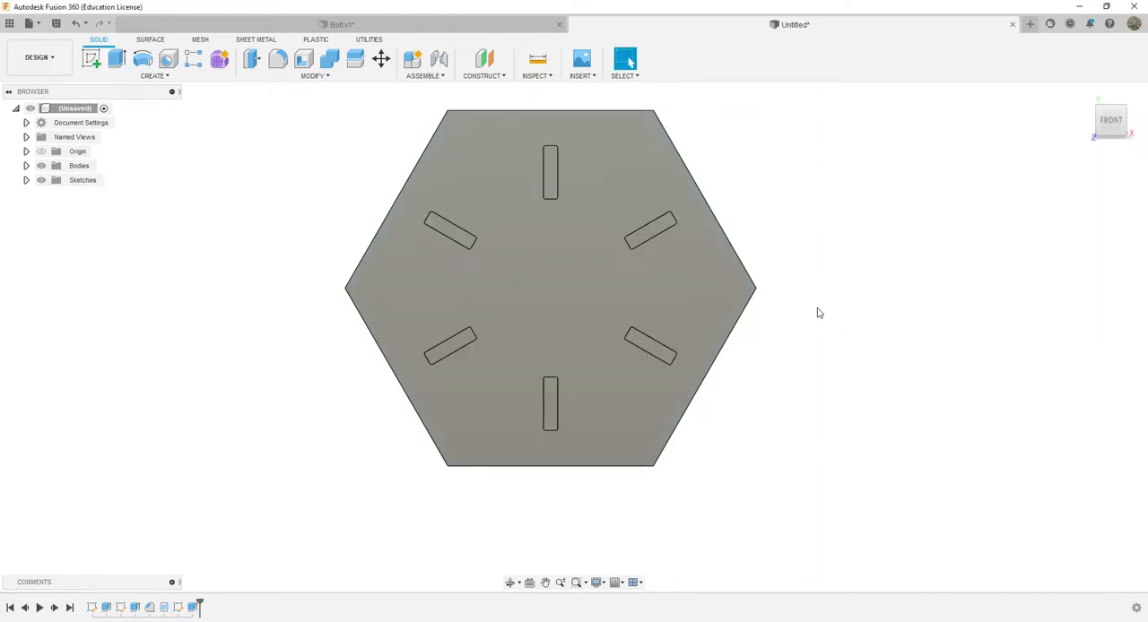
Compare the raised markings on the bolt head with those in the reference photo
{"action": "mouse_move", "coordinate": [1115, 140]}
{"action": "left_mouse_down"}
{"action": "mouse_move", "coordinate": [1112, 97]}
{"action": "mouse_move", "coordinate": [1112, 115]}
{"action": "left_mouse_up"}
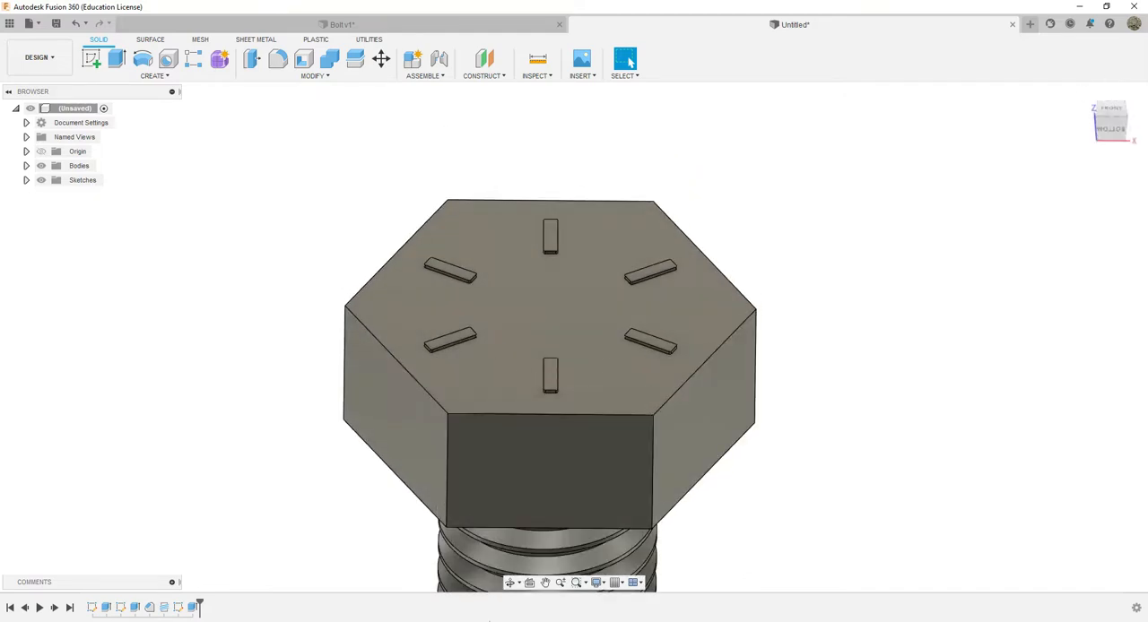
{"action": "key", "text": "alt+Tab"}
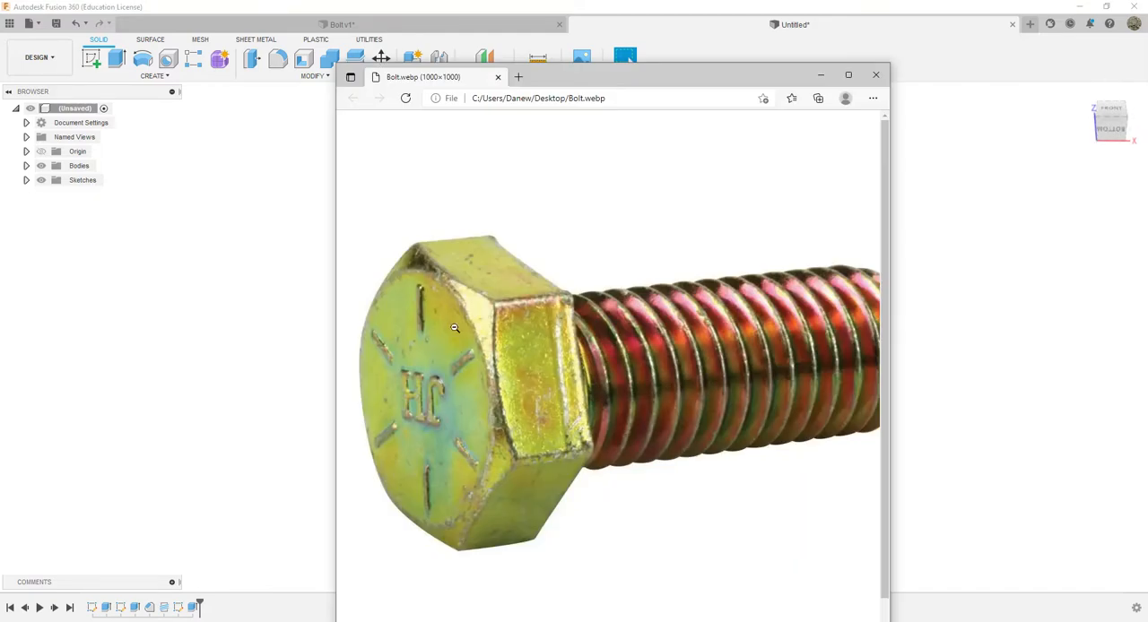
{"action": "left_click", "coordinate": [821, 75]}
{"action": "scroll", "coordinate": [560, 417], "scroll_direction": "down", "scroll_amount": 2}
{"action": "scroll", "coordinate": [564, 394], "scroll_direction": "up", "scroll_amount": 5}
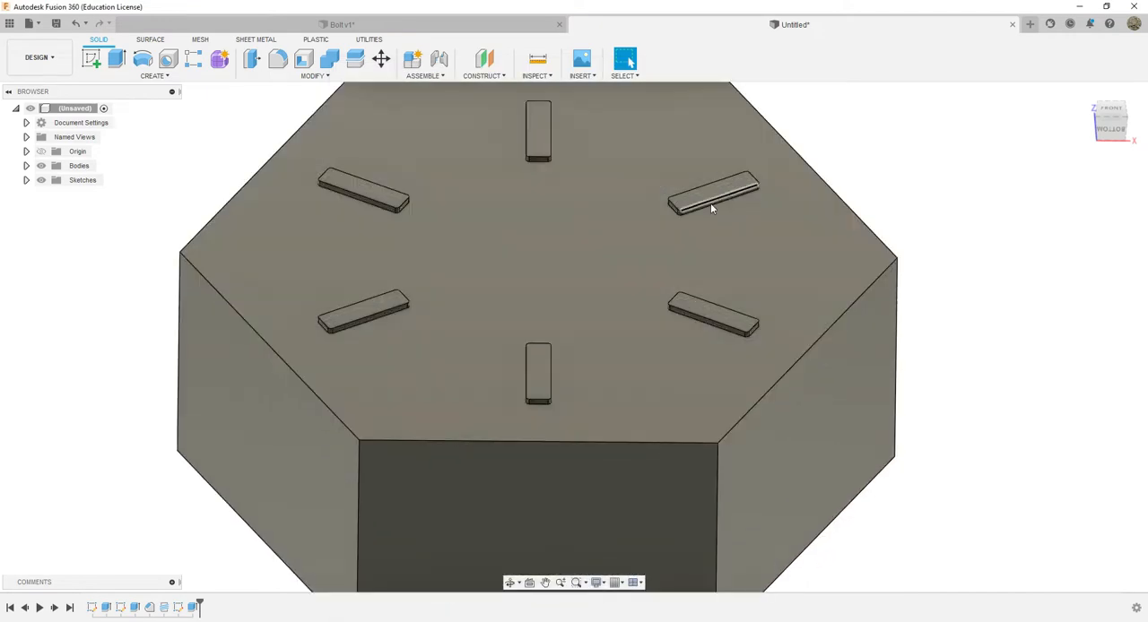
{"action": "left_click", "coordinate": [1110, 113]}
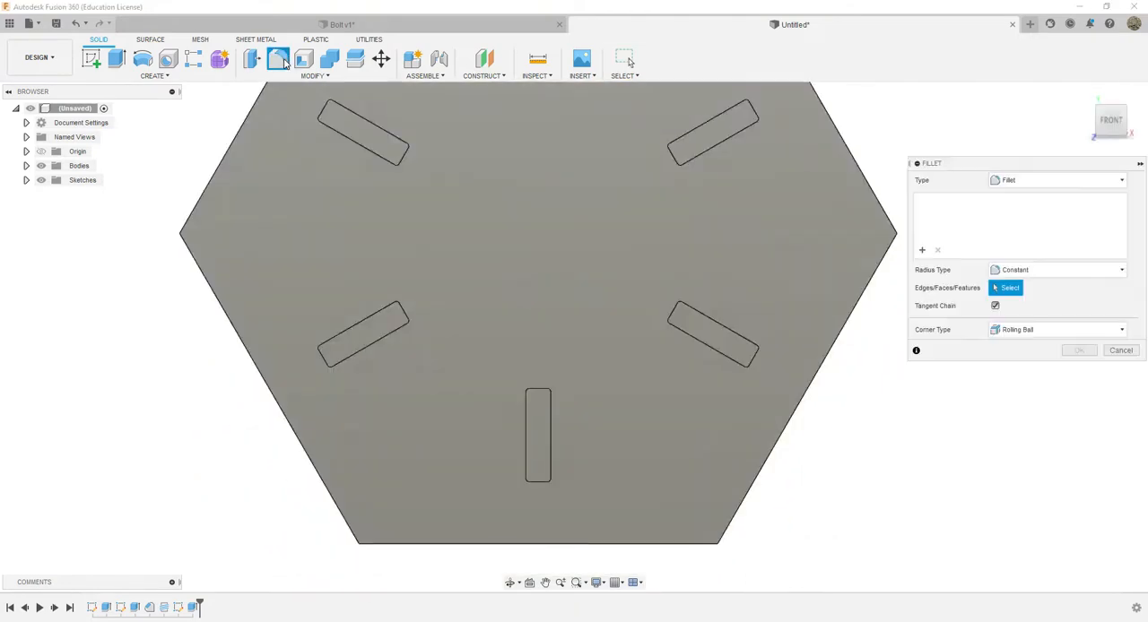
Fillet the outer top edges of all six raised markings with a 0.01 in radius
{"action": "left_click", "coordinate": [278, 59]}
{"action": "left_click", "coordinate": [341, 144]}
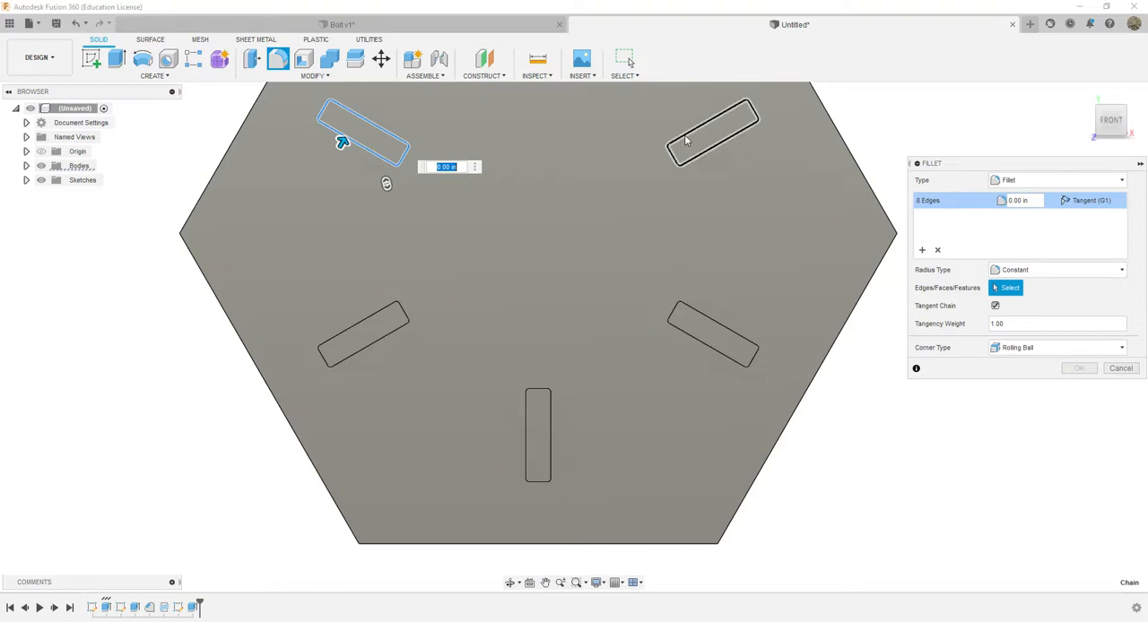
{"action": "left_click", "coordinate": [686, 155]}
{"action": "left_click", "coordinate": [713, 333]}
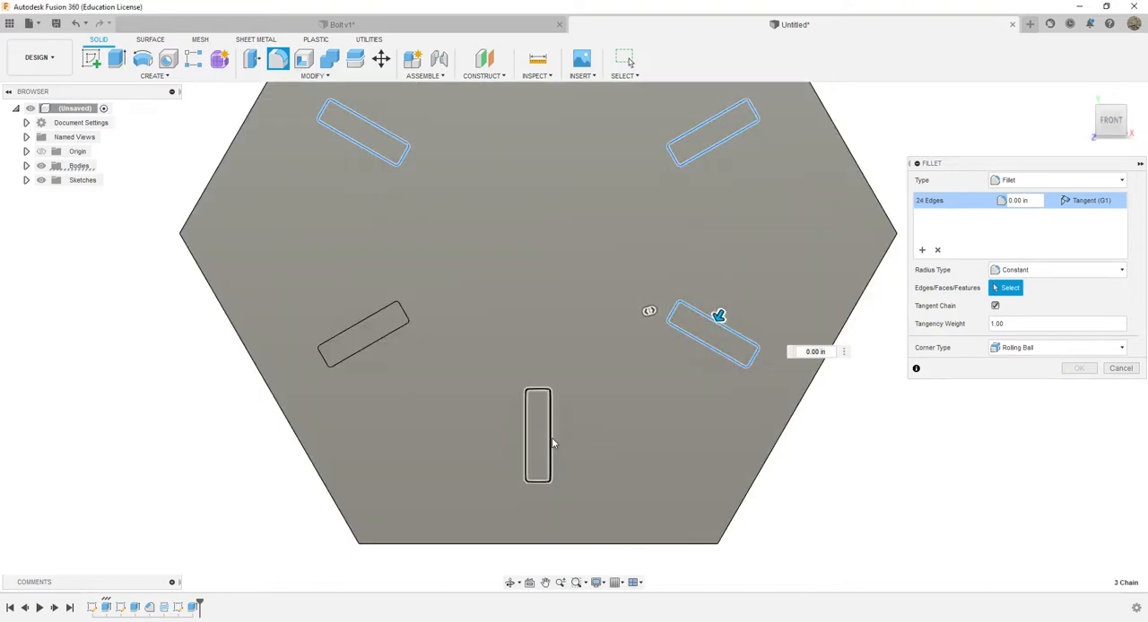
{"action": "left_click", "coordinate": [549, 439]}
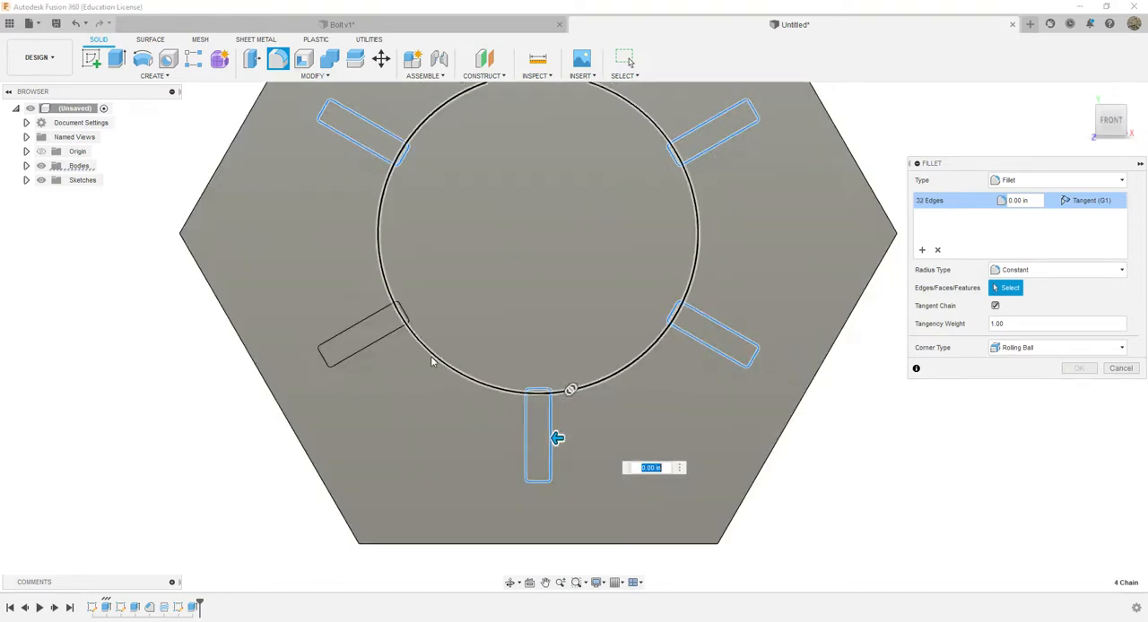
{"action": "left_click", "coordinate": [363, 339]}
{"action": "middle_click_drag", "start_coordinate": [547, 195], "coordinate": [525, 361]}
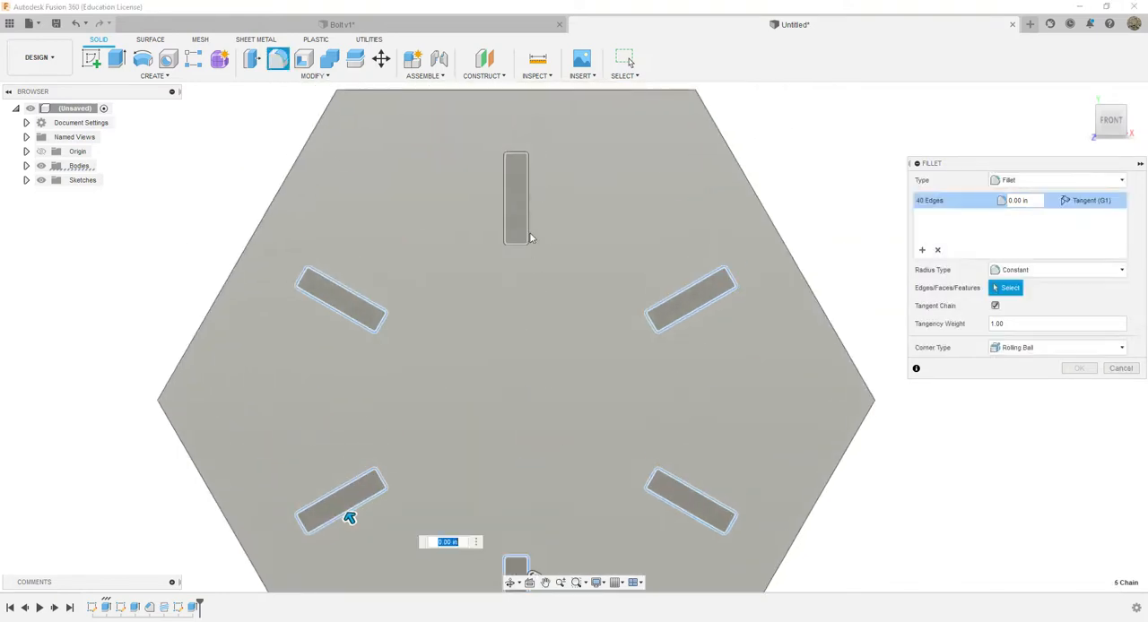
{"action": "left_click", "coordinate": [529, 204]}
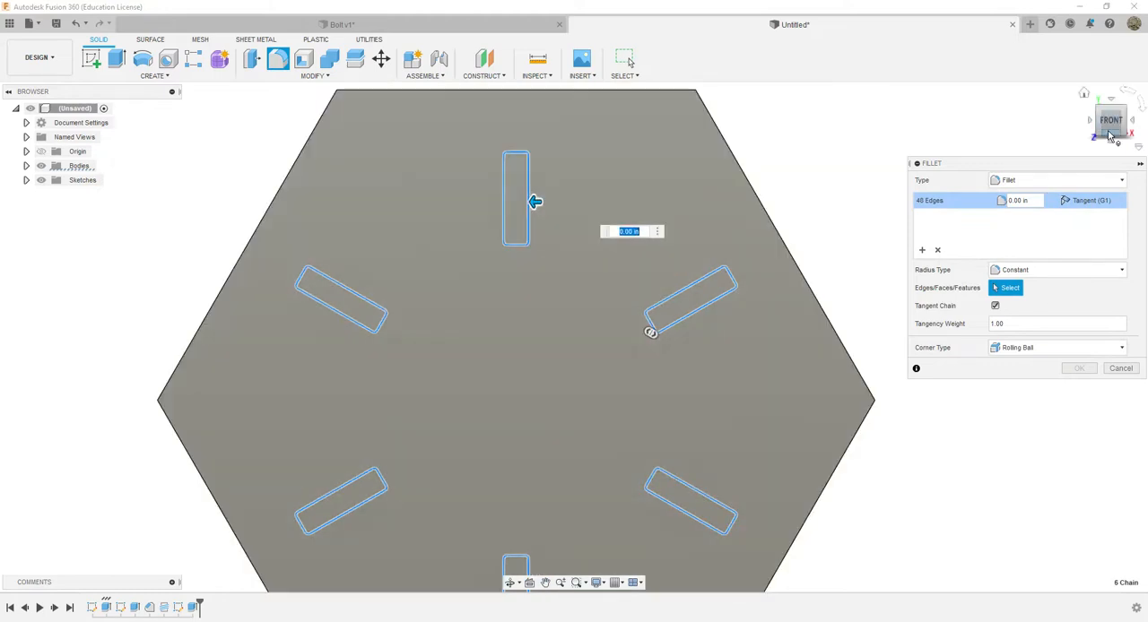
{"action": "left_click", "coordinate": [1110, 134]}
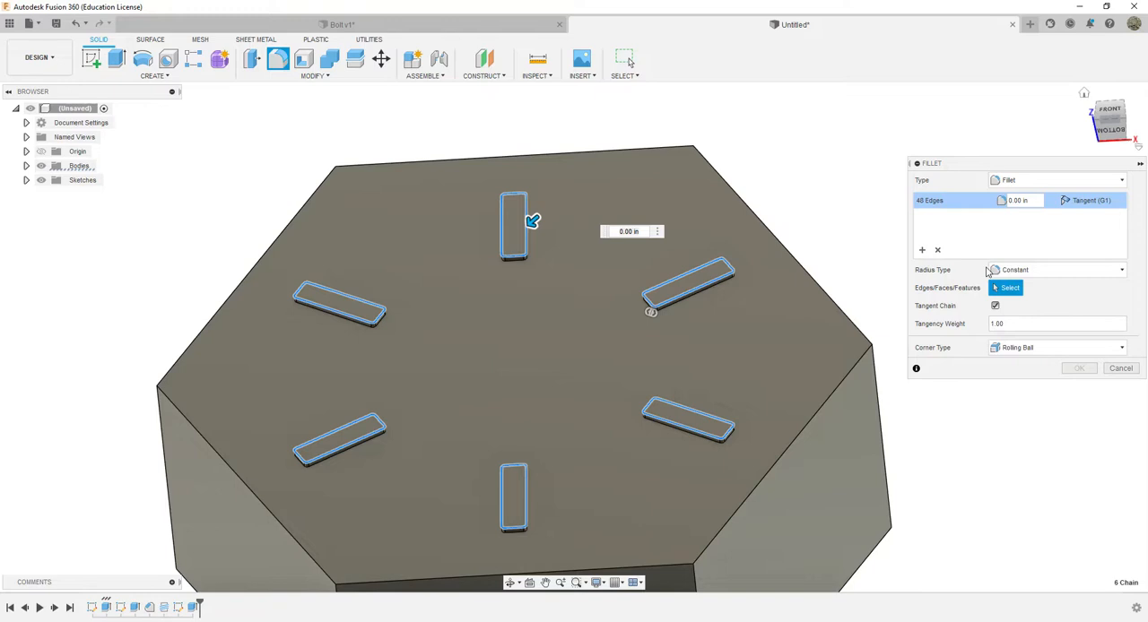
{"action": "left_click", "coordinate": [1008, 199]}
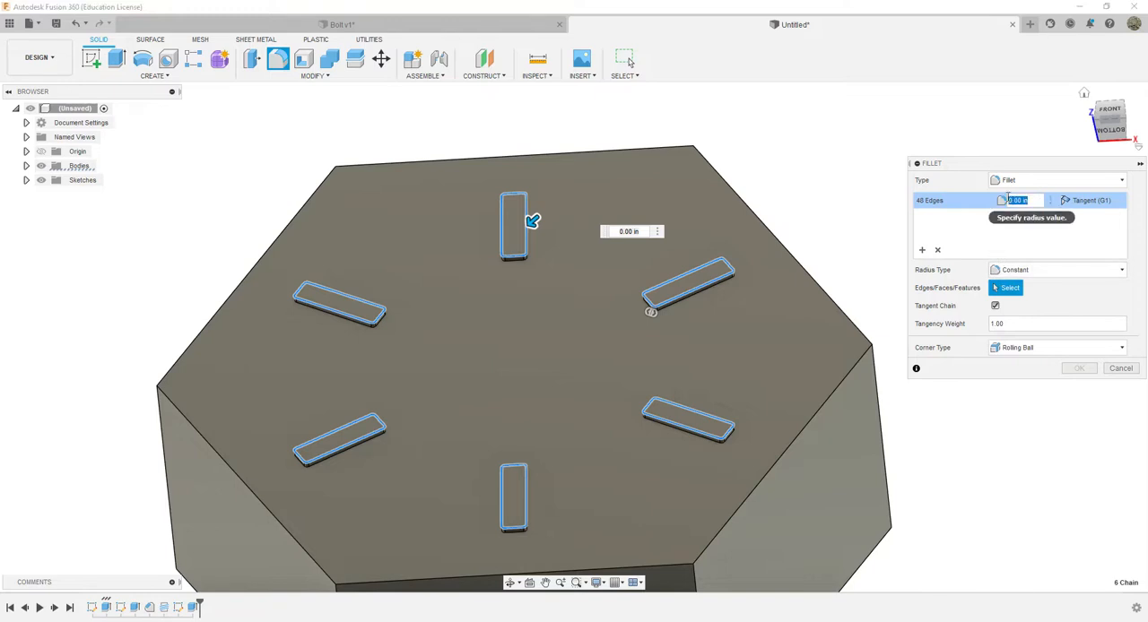
{"action": "type", "text": "1"}
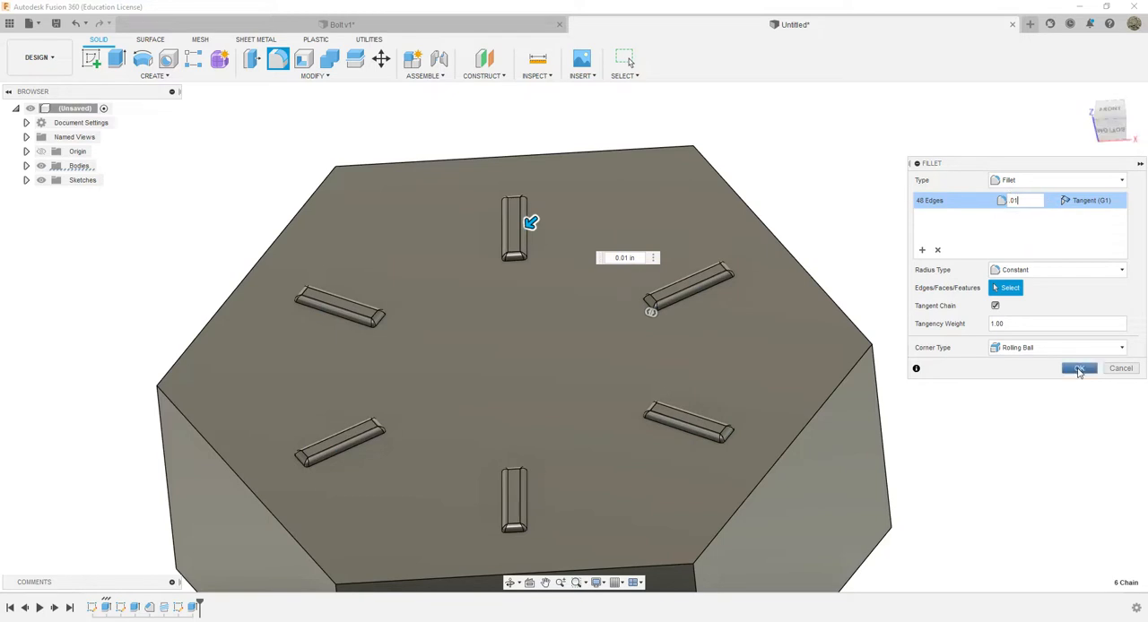
{"action": "left_click", "coordinate": [1079, 369]}
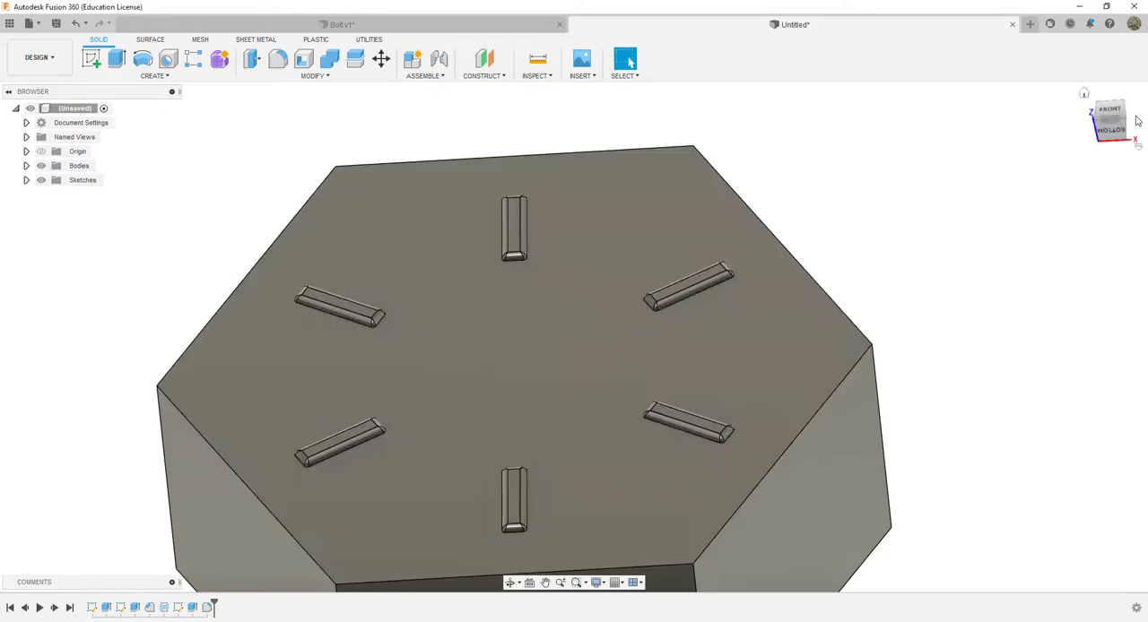
Start a sketch on the bolt head's front face and place a text frame around the hexagon's center
{"action": "mouse_move", "coordinate": [1112, 127]}
{"action": "left_mouse_down"}
{"action": "mouse_move", "coordinate": [1112, 146]}
{"action": "mouse_move", "coordinate": [1084, 133]}
{"action": "mouse_move", "coordinate": [1102, 155]}
{"action": "left_mouse_up"}
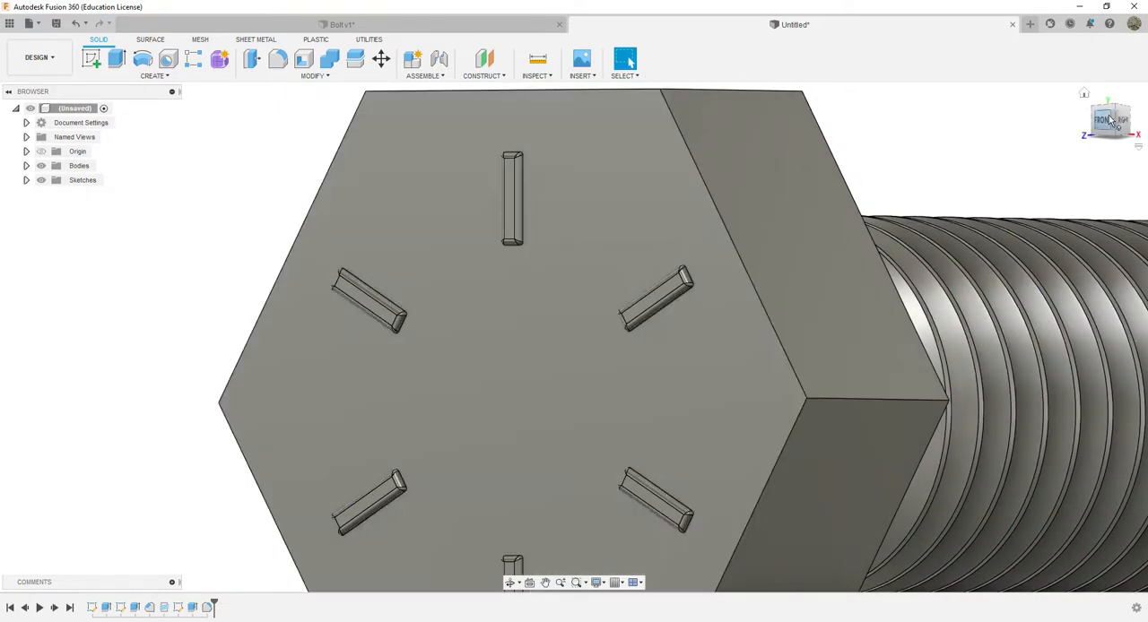
{"action": "mouse_move", "coordinate": [1111, 122]}
{"action": "left_mouse_down"}
{"action": "mouse_move", "coordinate": [1138, 123]}
{"action": "mouse_move", "coordinate": [1121, 123]}
{"action": "left_mouse_up"}
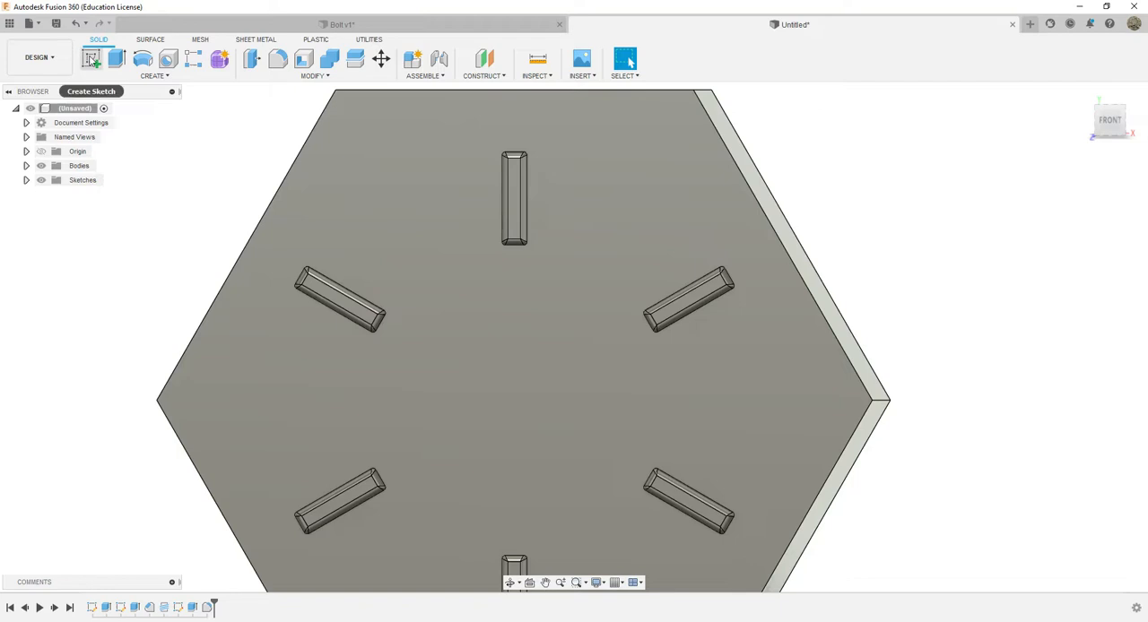
{"action": "left_click", "coordinate": [90, 59]}
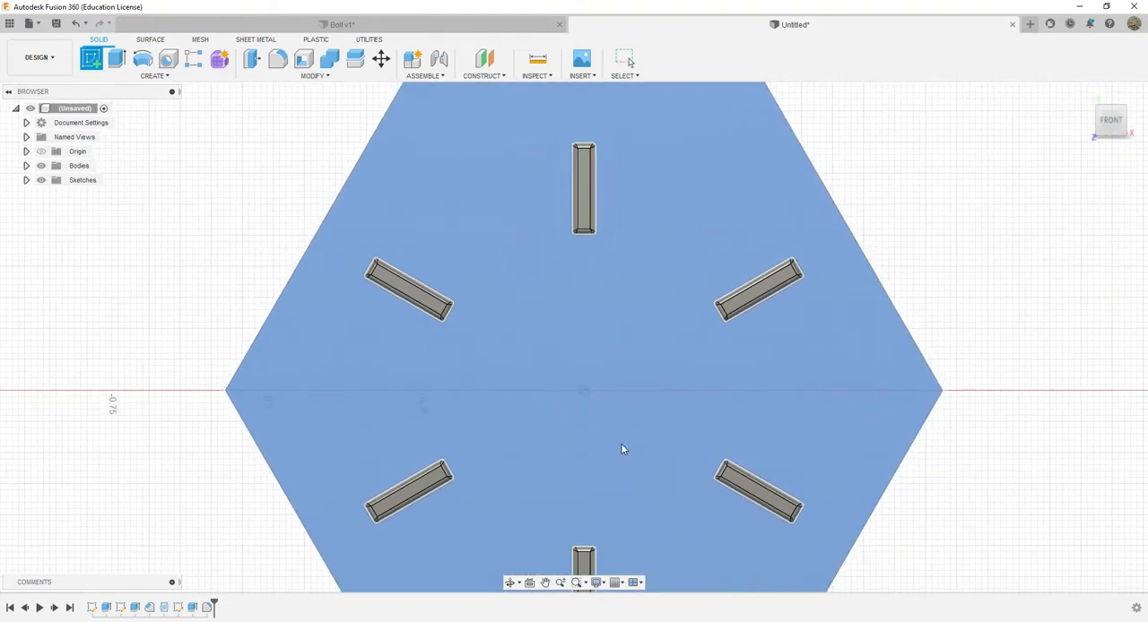
{"action": "left_click", "coordinate": [624, 449]}
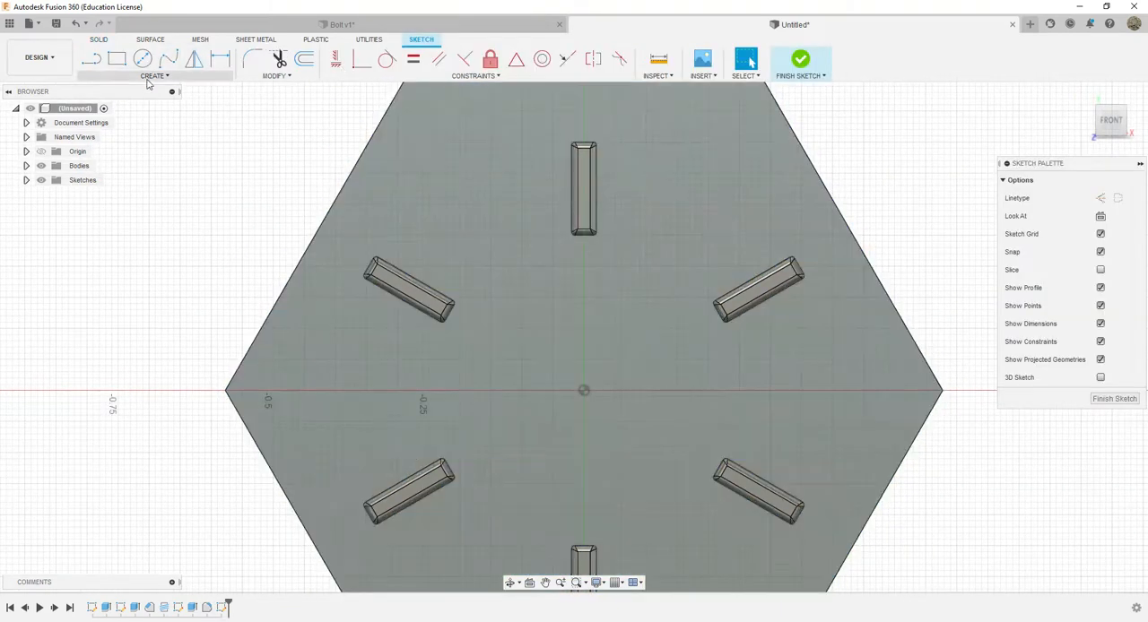
{"action": "left_click", "coordinate": [154, 76]}
{"action": "left_click", "coordinate": [112, 220]}
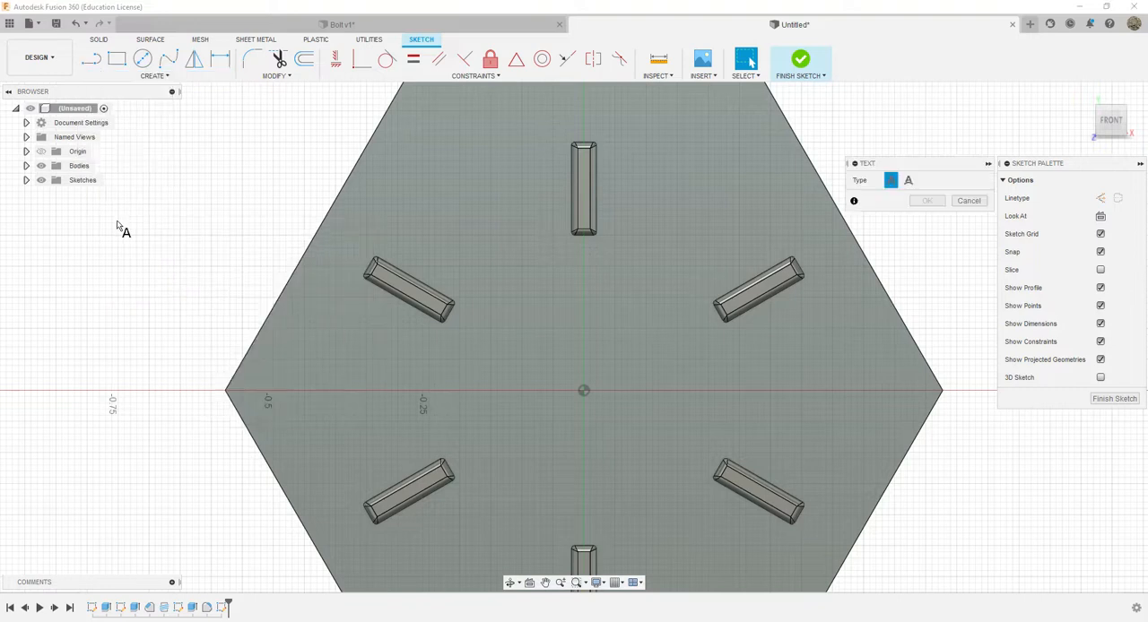
{"action": "left_click", "coordinate": [509, 316]}
{"action": "left_click", "coordinate": [677, 476]}
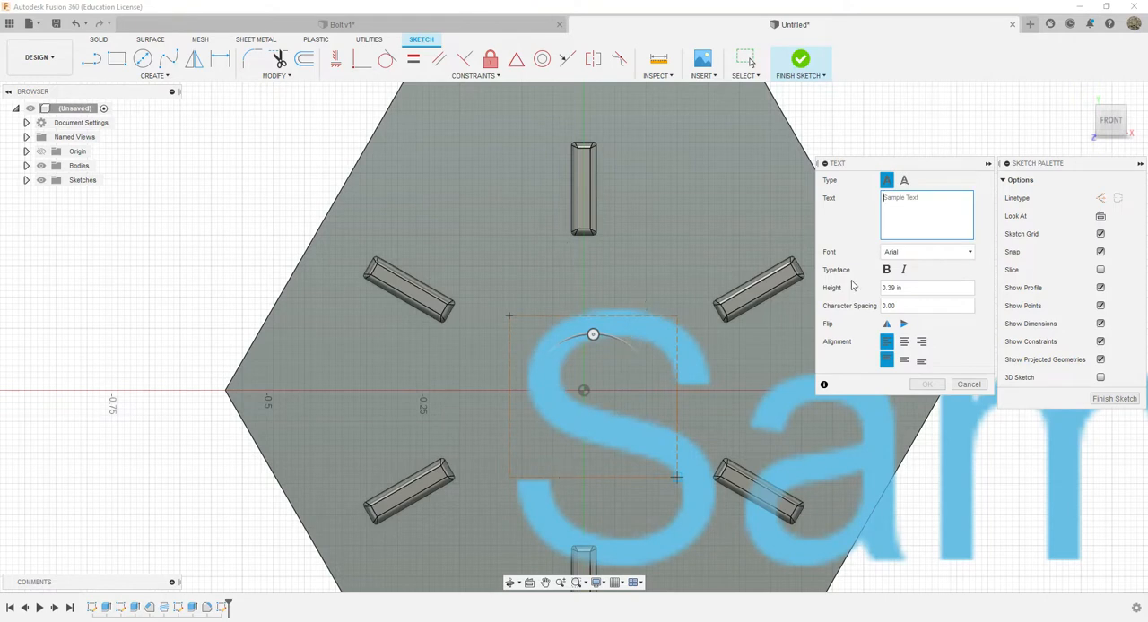
Create the bold text "DW" at 0.15 in height, center it on the head, and finish the sketch
{"action": "type", "text": "DW"}
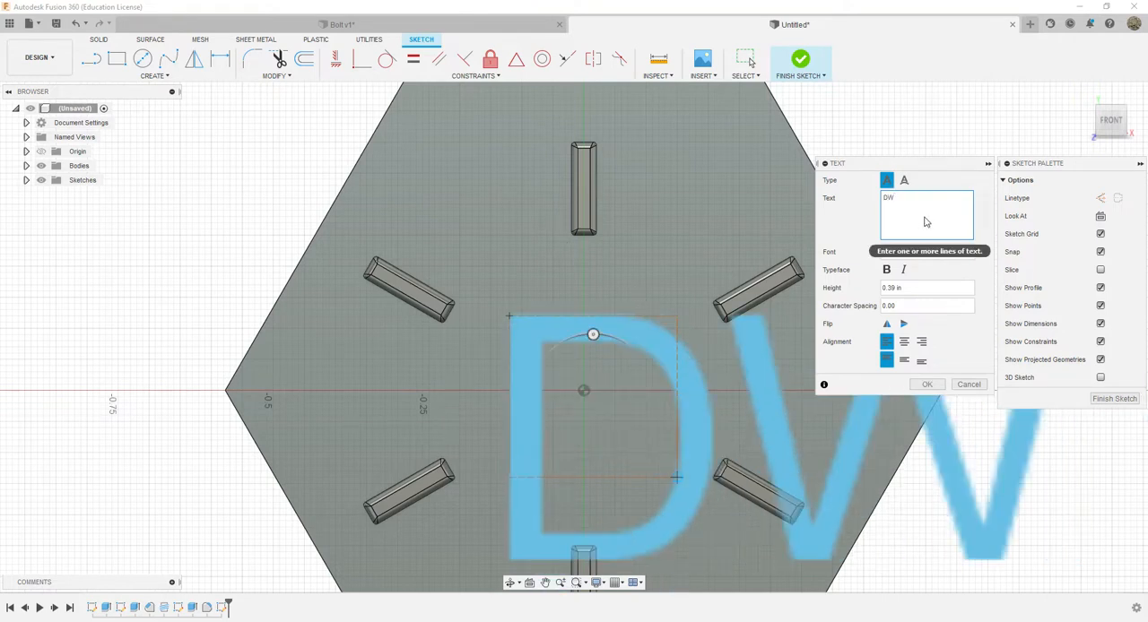
{"action": "left_click", "coordinate": [888, 288]}
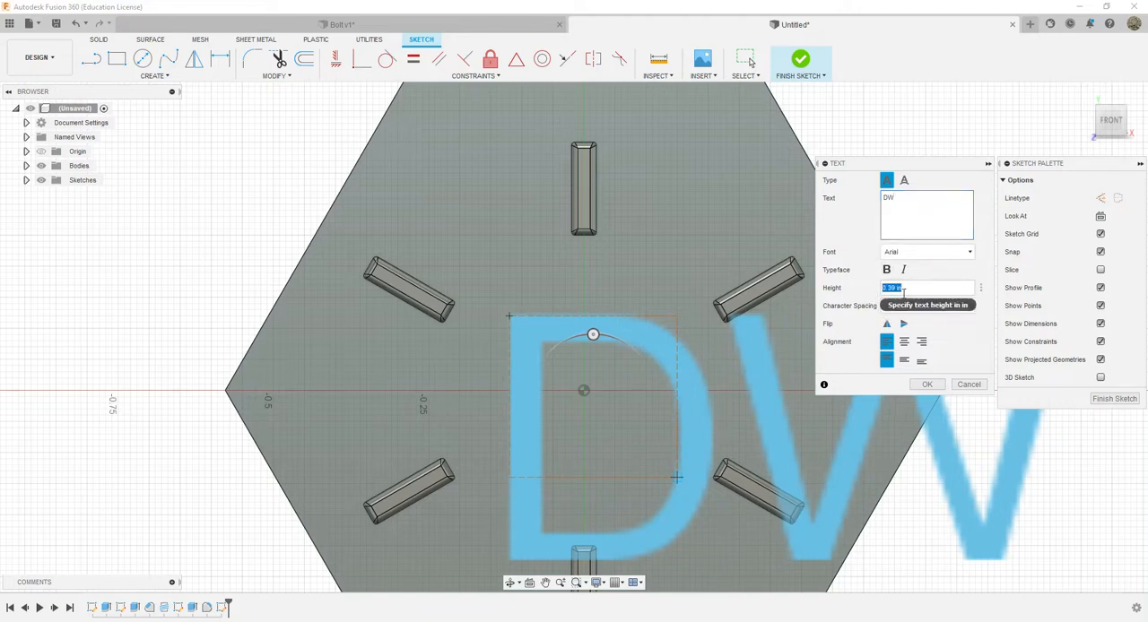
{"action": "key", "text": "BackSpace"}
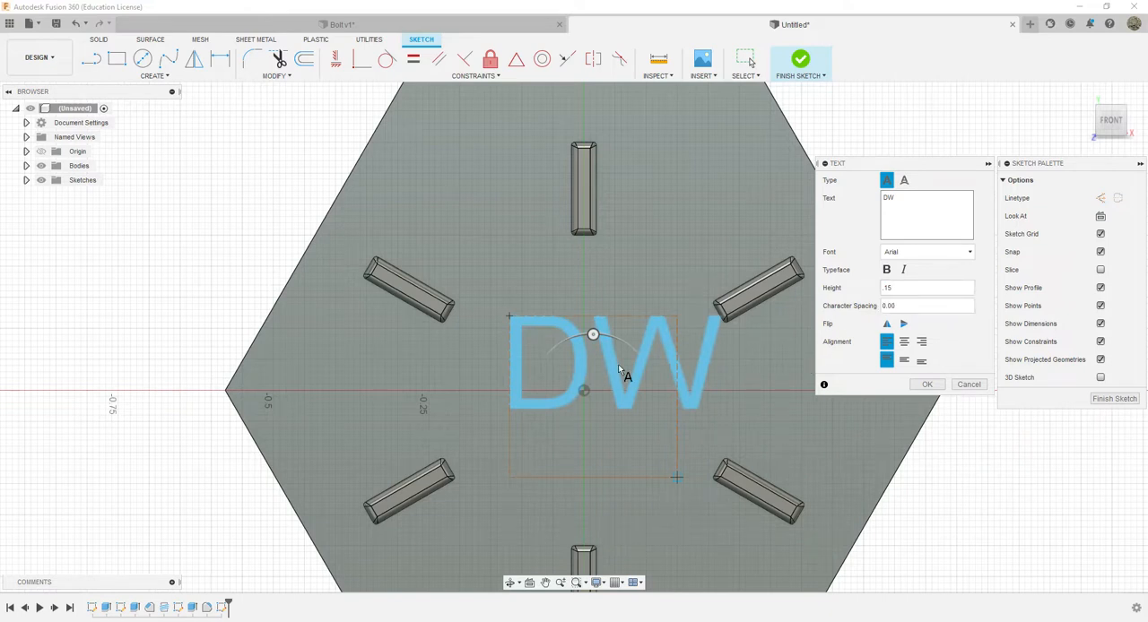
{"action": "left_click", "coordinate": [887, 270]}
{"action": "left_click", "coordinate": [929, 383]}
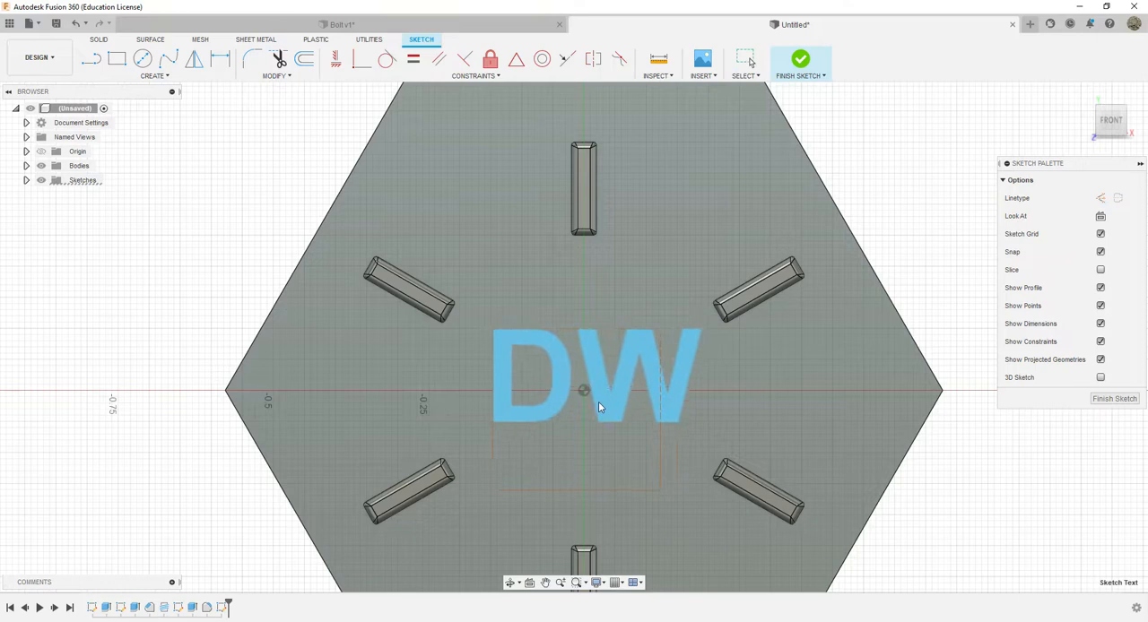
{"action": "left_click_drag", "start_coordinate": [598, 402], "coordinate": [591, 412]}
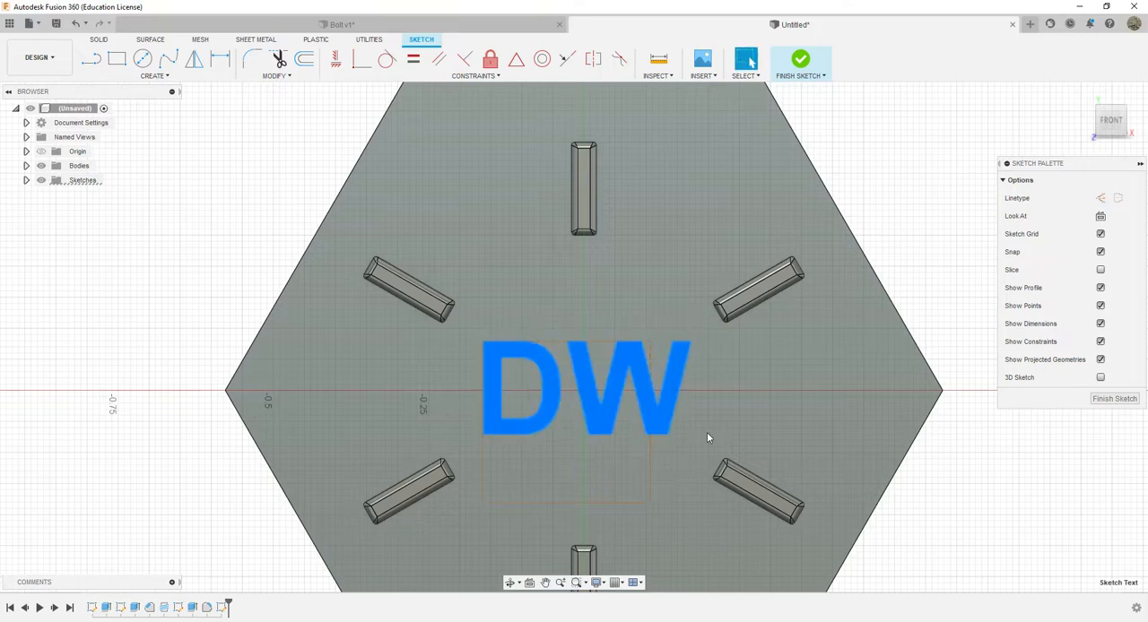
{"action": "scroll", "coordinate": [707, 437], "scroll_direction": "down", "scroll_amount": 5}
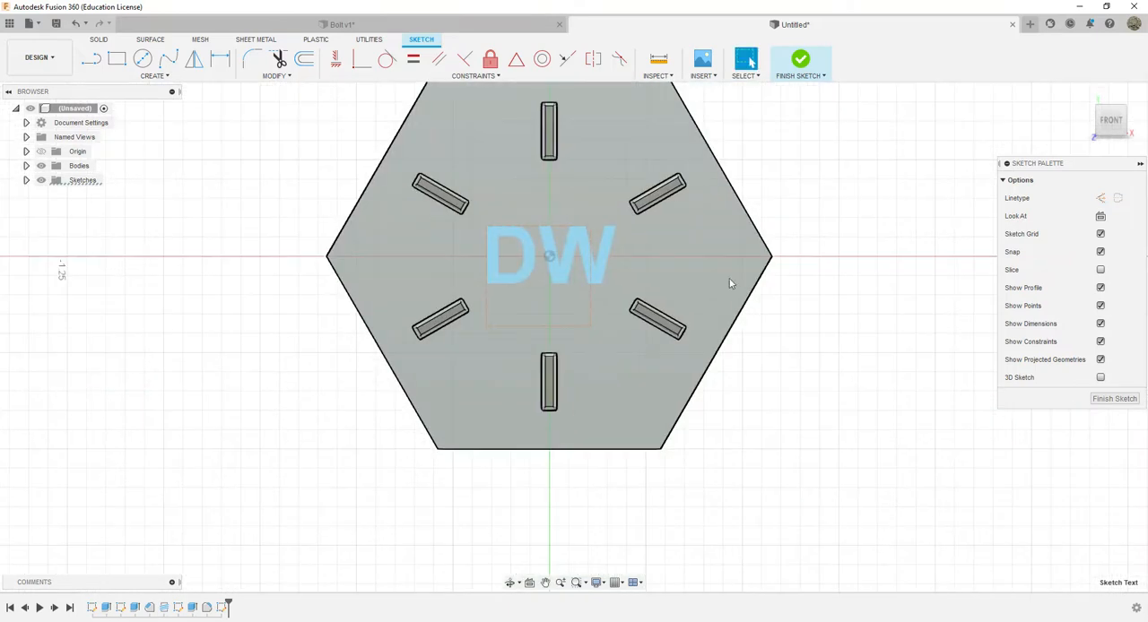
{"action": "left_click", "coordinate": [802, 61]}
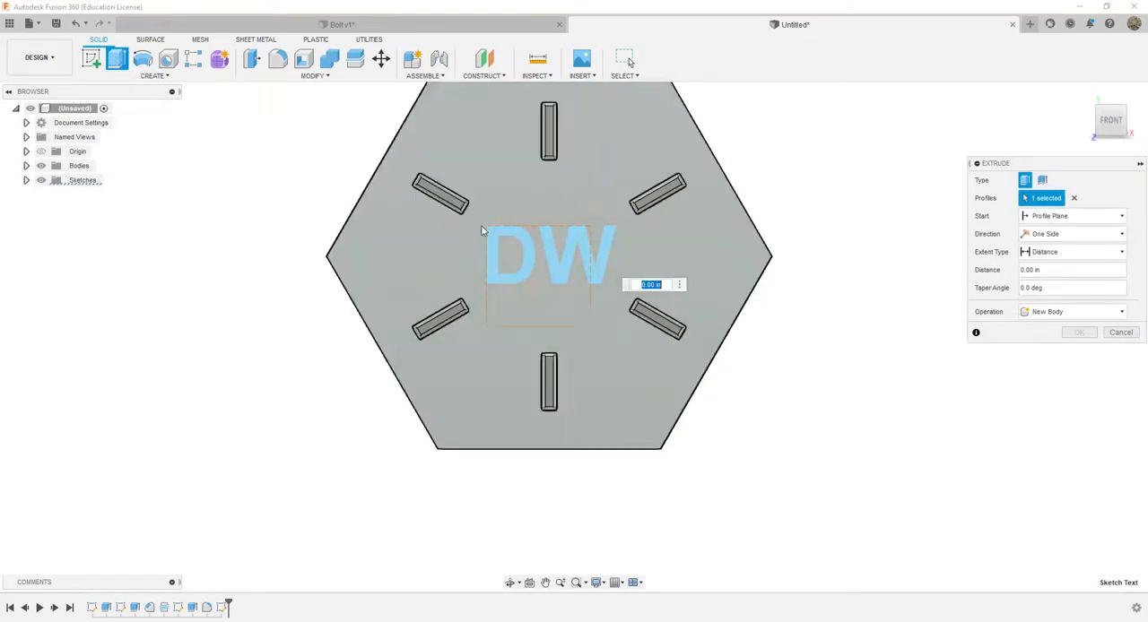
Try extruding the DW text 0.05 in inward as a cut into the head's front face
{"action": "left_click", "coordinate": [525, 249]}
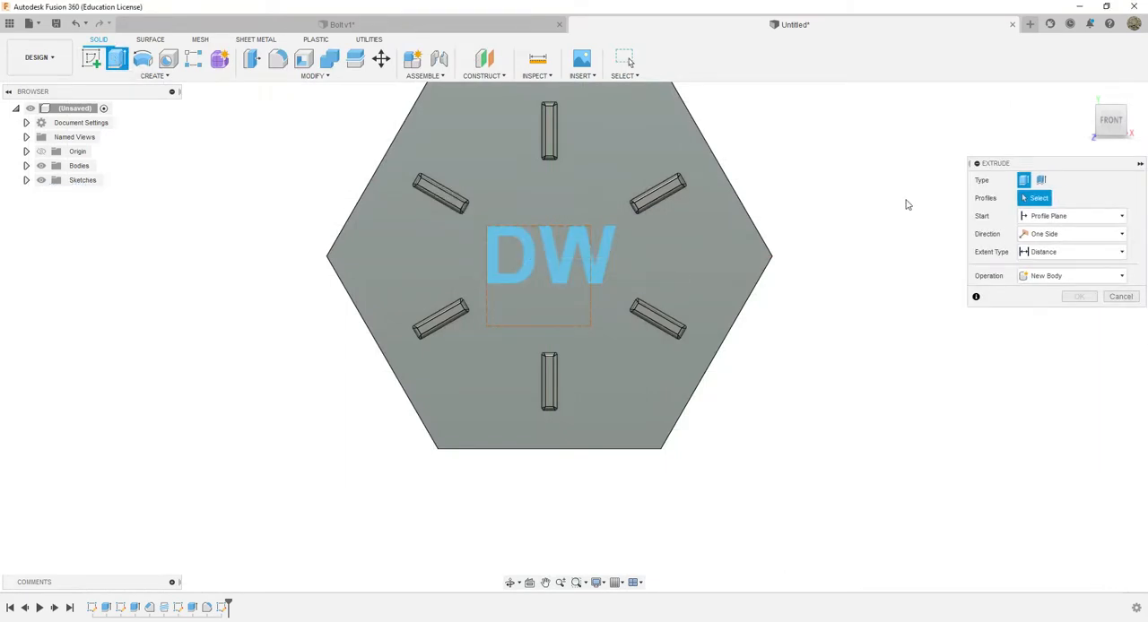
{"action": "left_click", "coordinate": [1112, 135]}
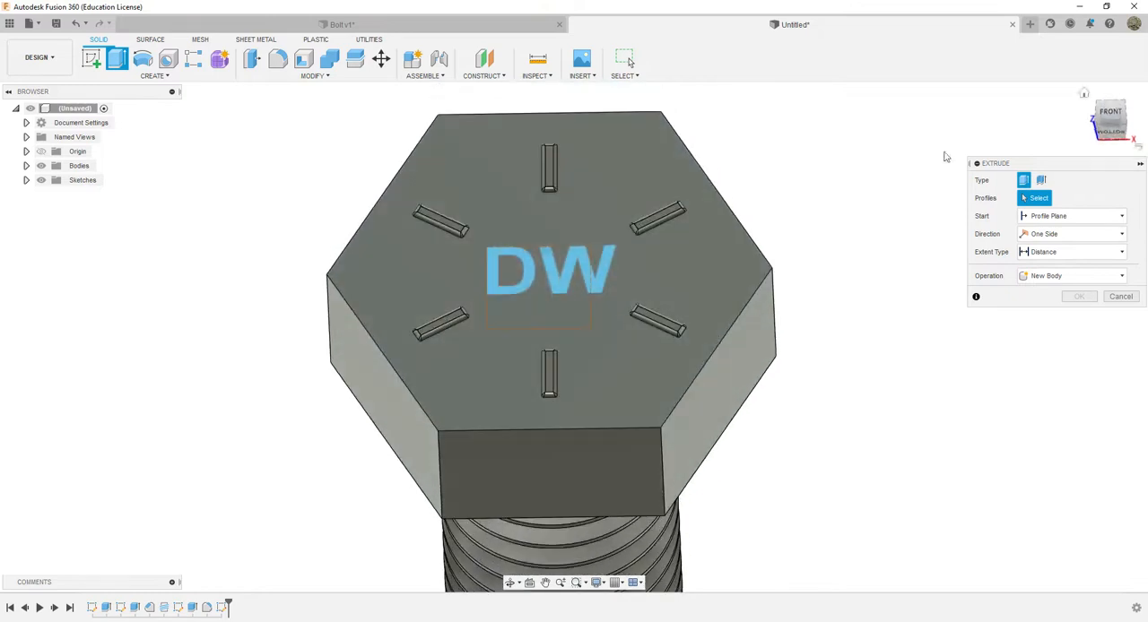
{"action": "left_click", "coordinate": [565, 309]}
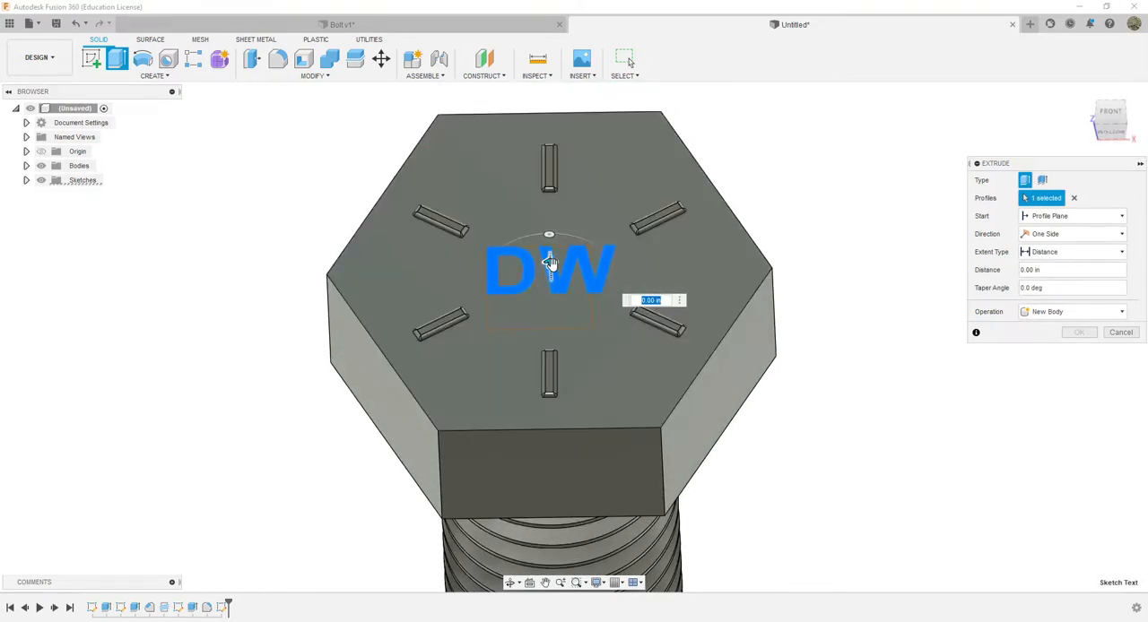
{"action": "left_click_drag", "start_coordinate": [550, 264], "coordinate": [553, 285]}
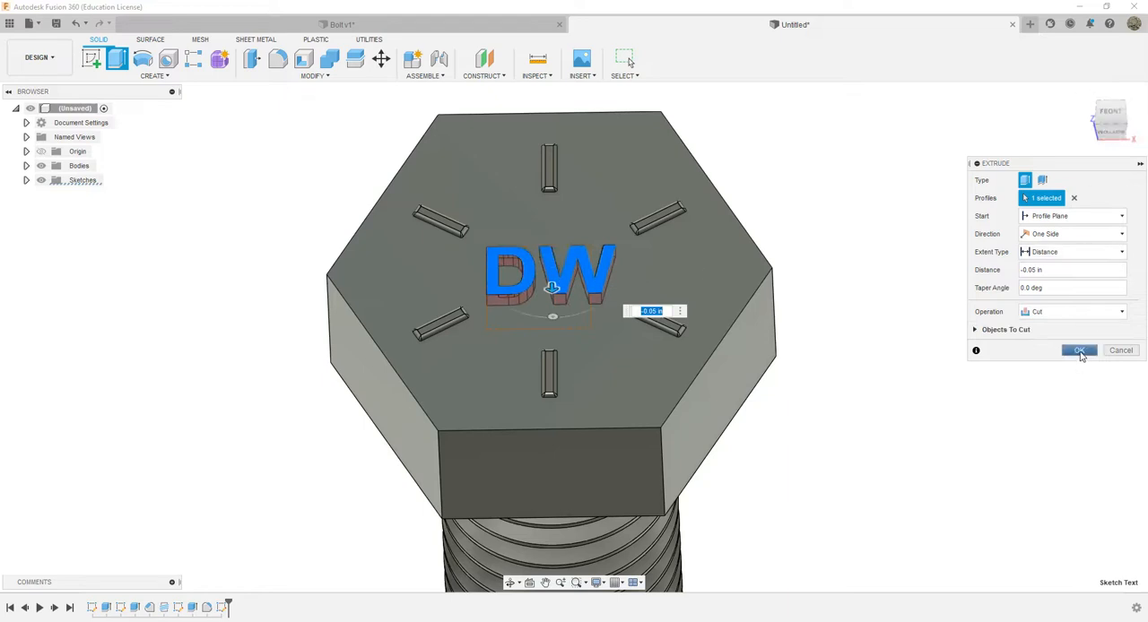
{"action": "left_click", "coordinate": [1078, 350]}
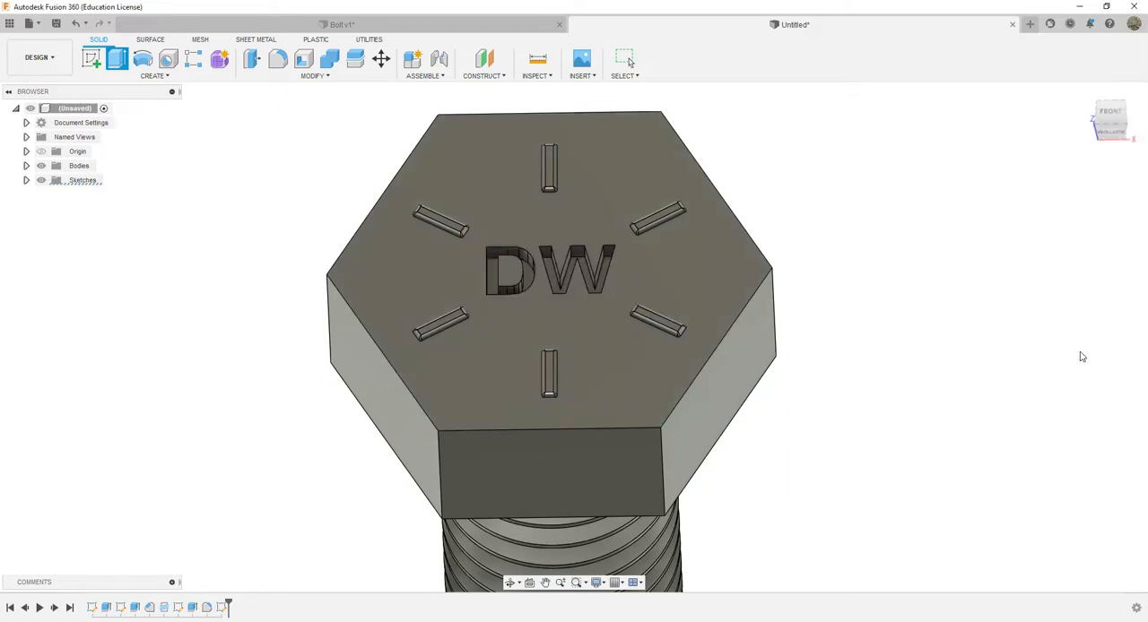
{"action": "left_click", "coordinate": [1111, 125]}
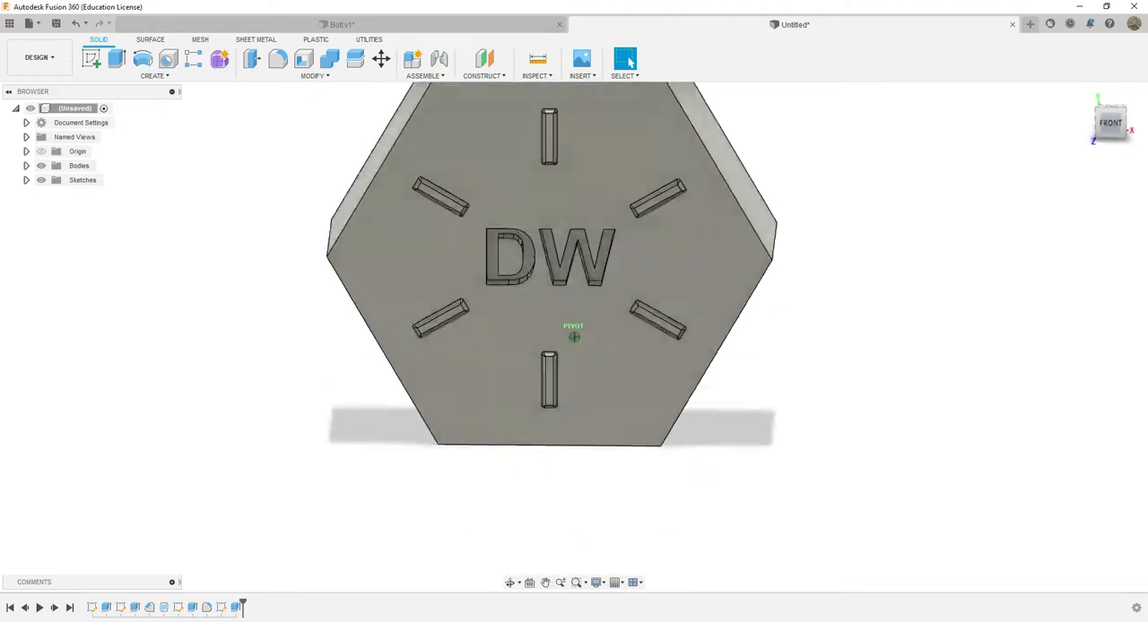
{"action": "mouse_move", "coordinate": [1106, 115]}
{"action": "left_mouse_down"}
{"action": "mouse_move", "coordinate": [1065, 121]}
{"action": "mouse_move", "coordinate": [1080, 133]}
{"action": "mouse_move", "coordinate": [1100, 119]}
{"action": "left_mouse_up"}
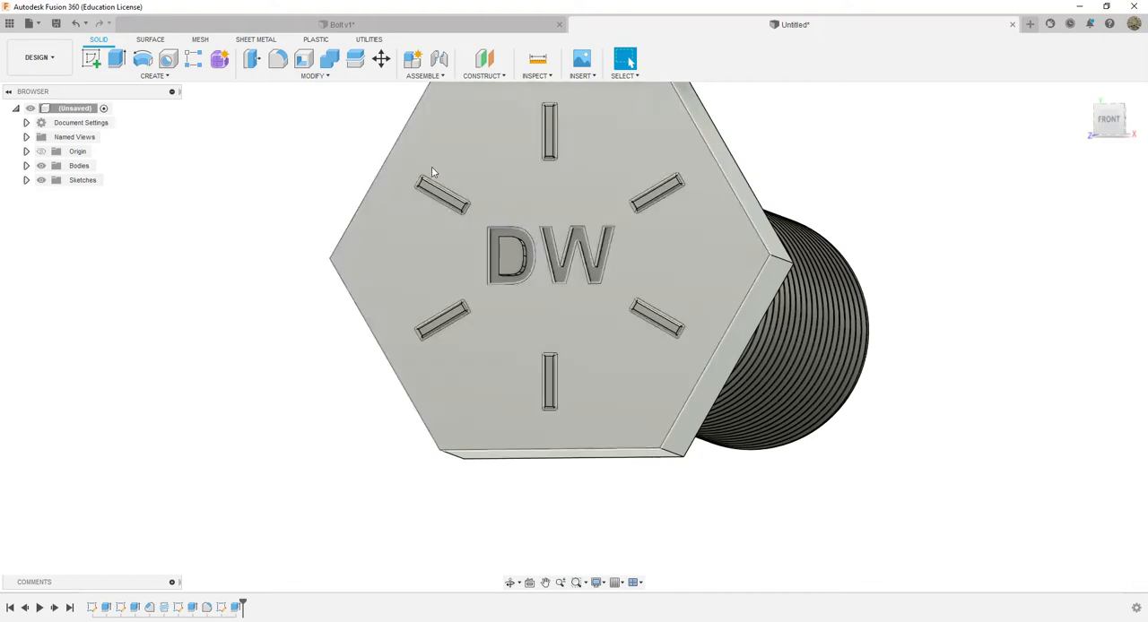
Extrude the DW text 0.01 in outward from the head's front face
{"action": "left_click", "coordinate": [562, 251]}
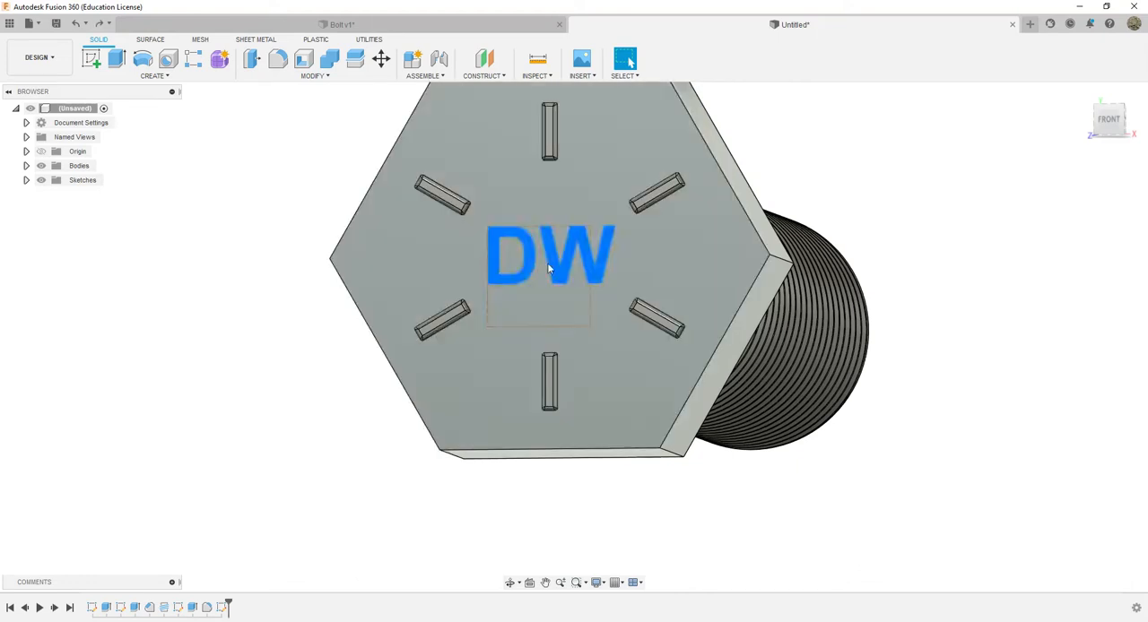
{"action": "left_click", "coordinate": [117, 60]}
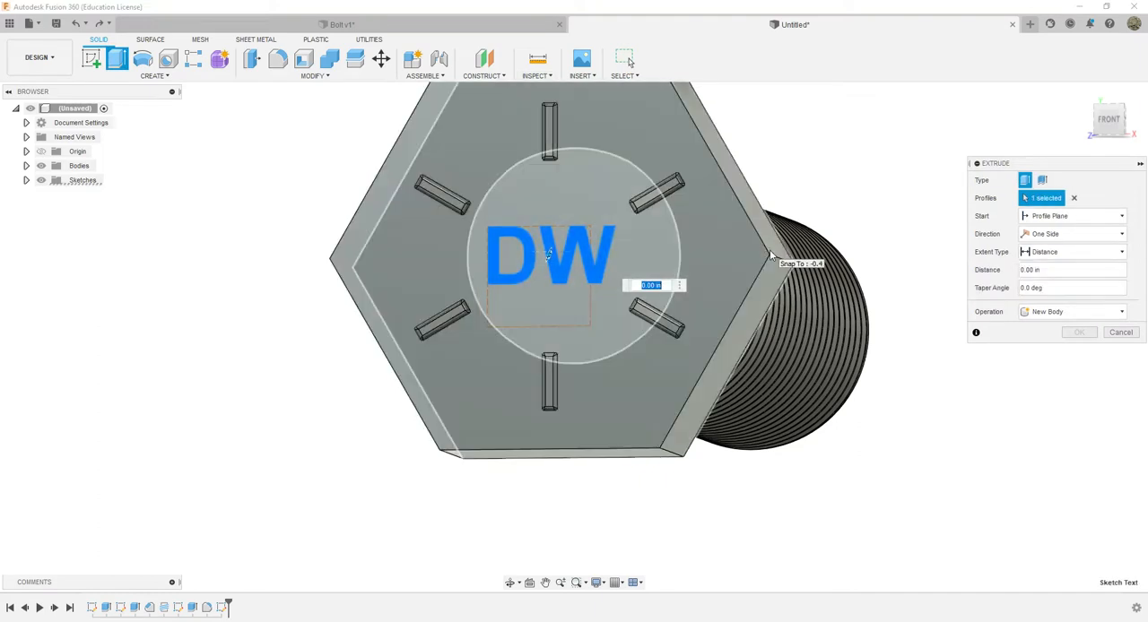
{"action": "type", "text": ".01"}
{"action": "key", "text": "Return"}
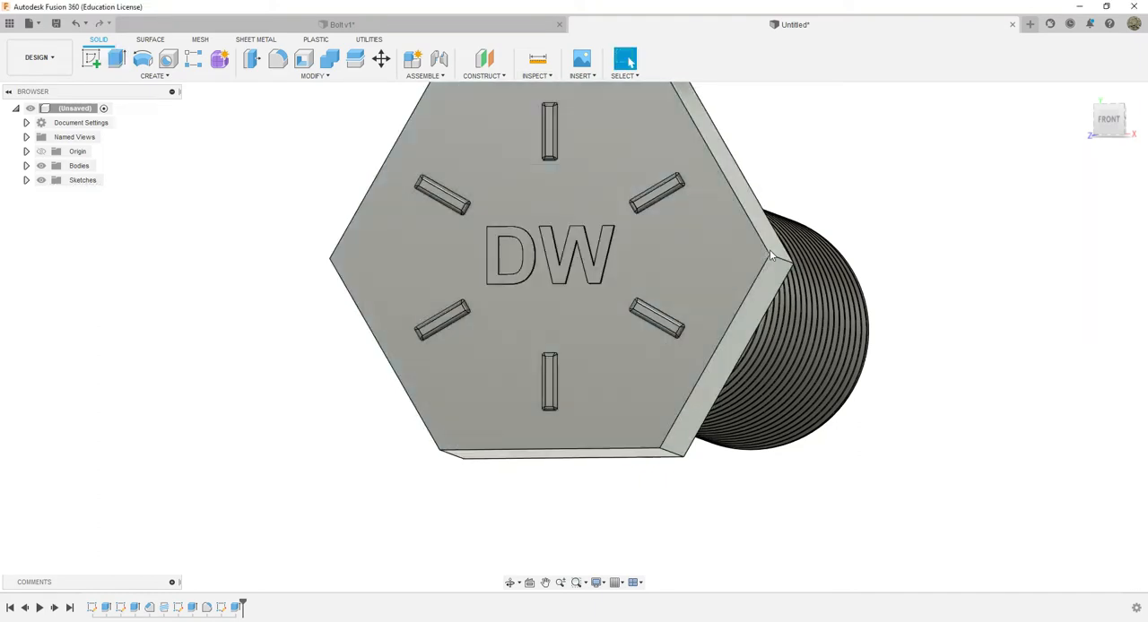
Fillet the edges of the raised letter W's top face
{"action": "mouse_move", "coordinate": [1121, 131]}
{"action": "left_mouse_down"}
{"action": "mouse_move", "coordinate": [1083, 109]}
{"action": "mouse_move", "coordinate": [1117, 134]}
{"action": "left_mouse_up"}
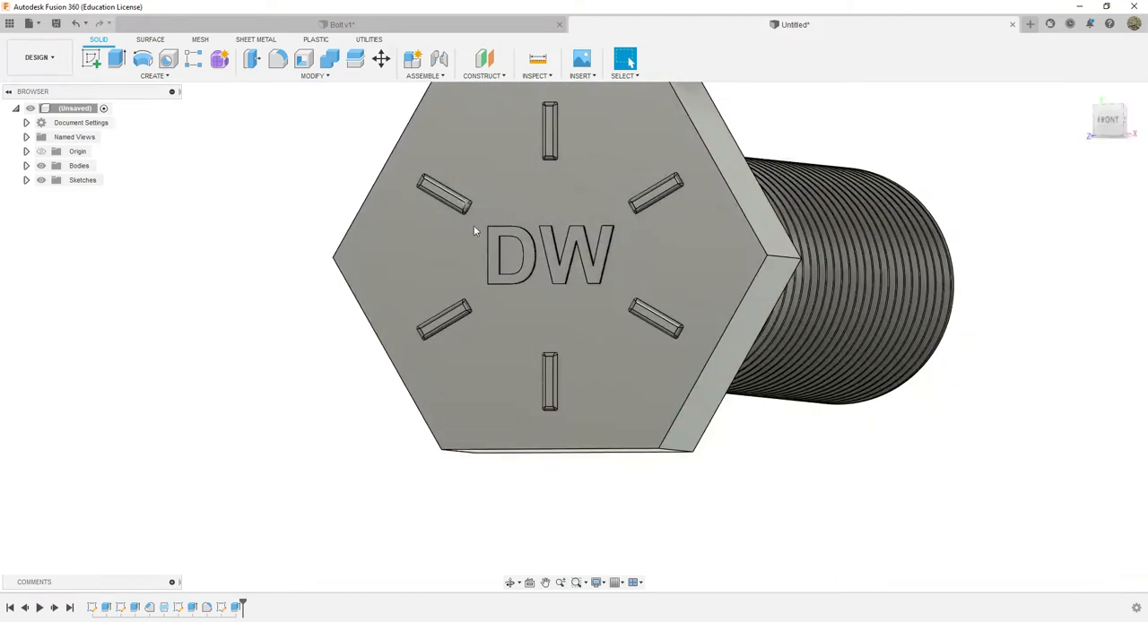
{"action": "left_click", "coordinate": [533, 254]}
{"action": "left_click", "coordinate": [677, 250]}
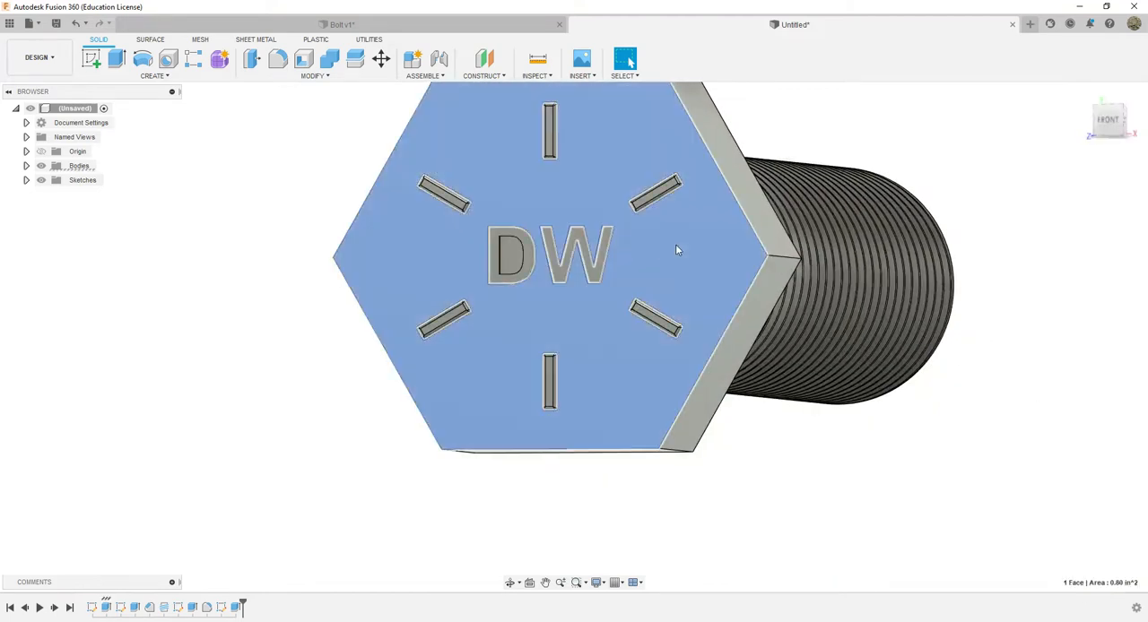
{"action": "left_click", "coordinate": [493, 247]}
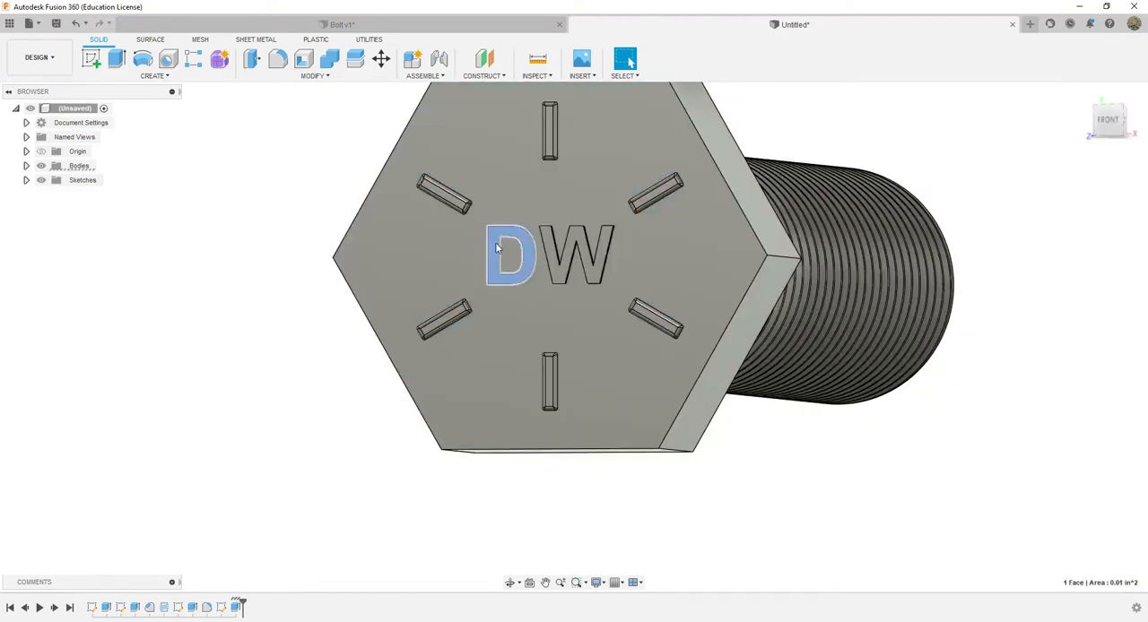
{"action": "left_click", "coordinate": [556, 267]}
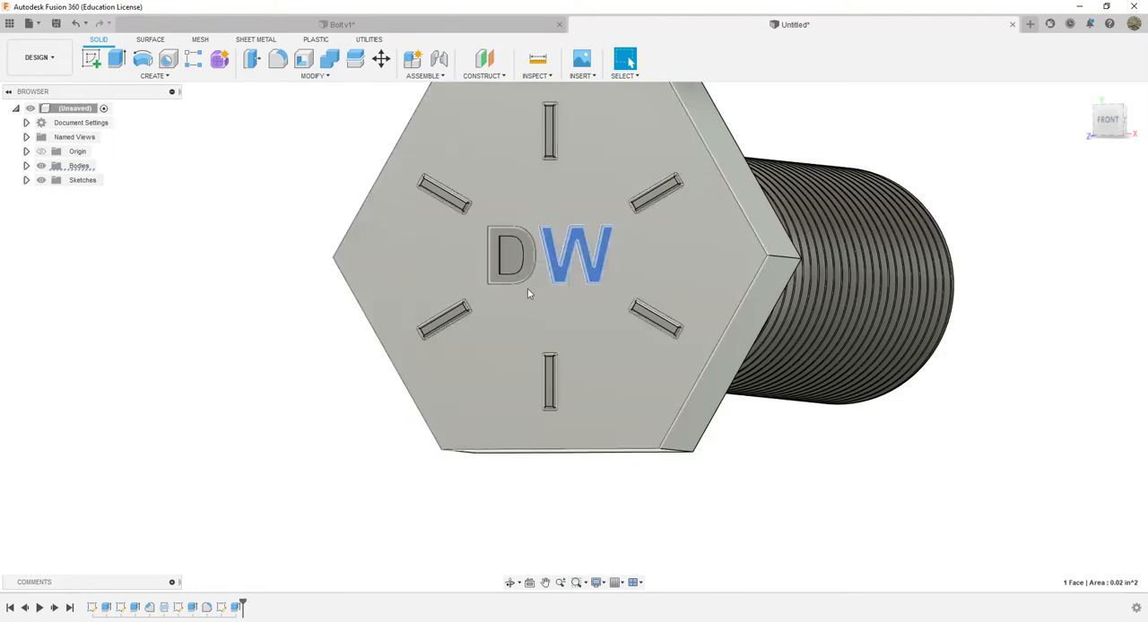
{"action": "left_click", "coordinate": [278, 59]}
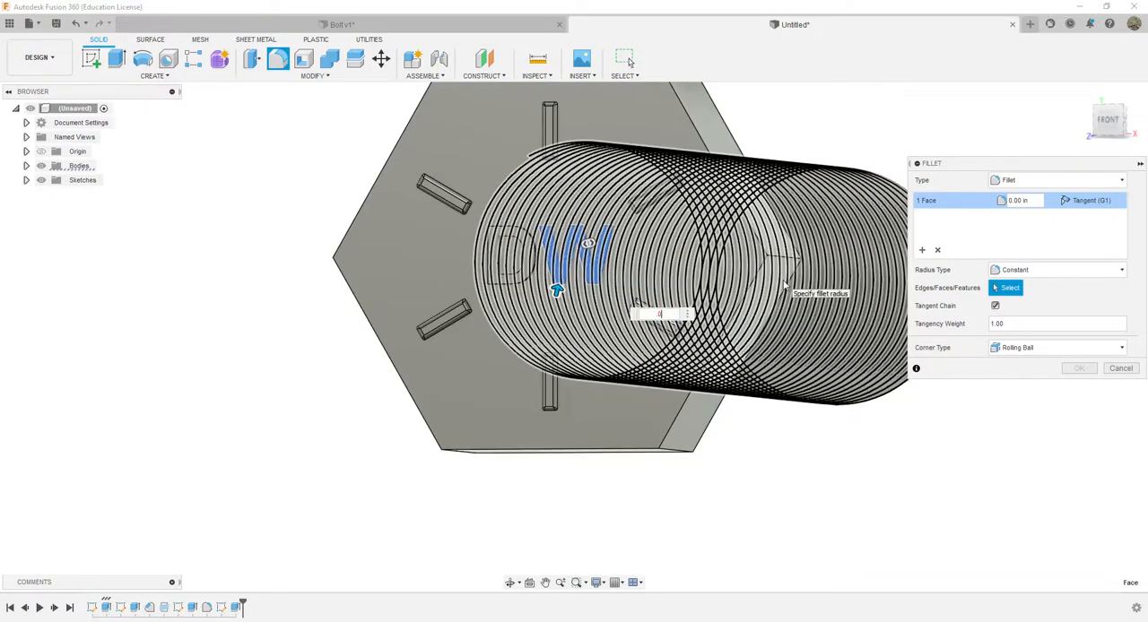
{"action": "key", "text": "Escape"}
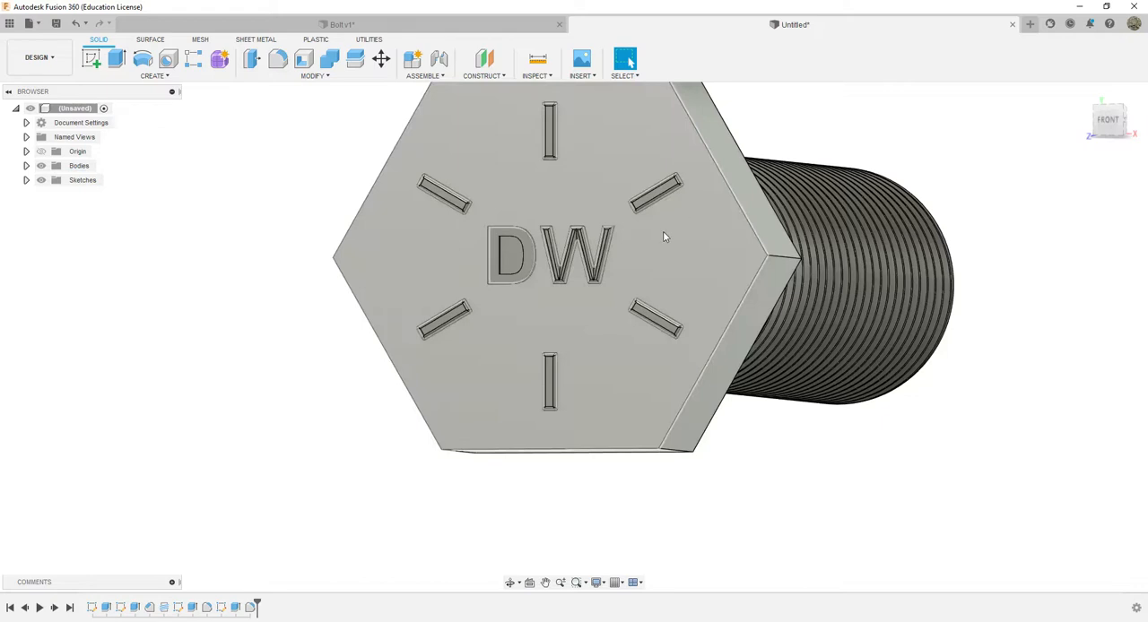
Fillet the edges of the raised letter D's top face
{"action": "left_click", "coordinate": [277, 59]}
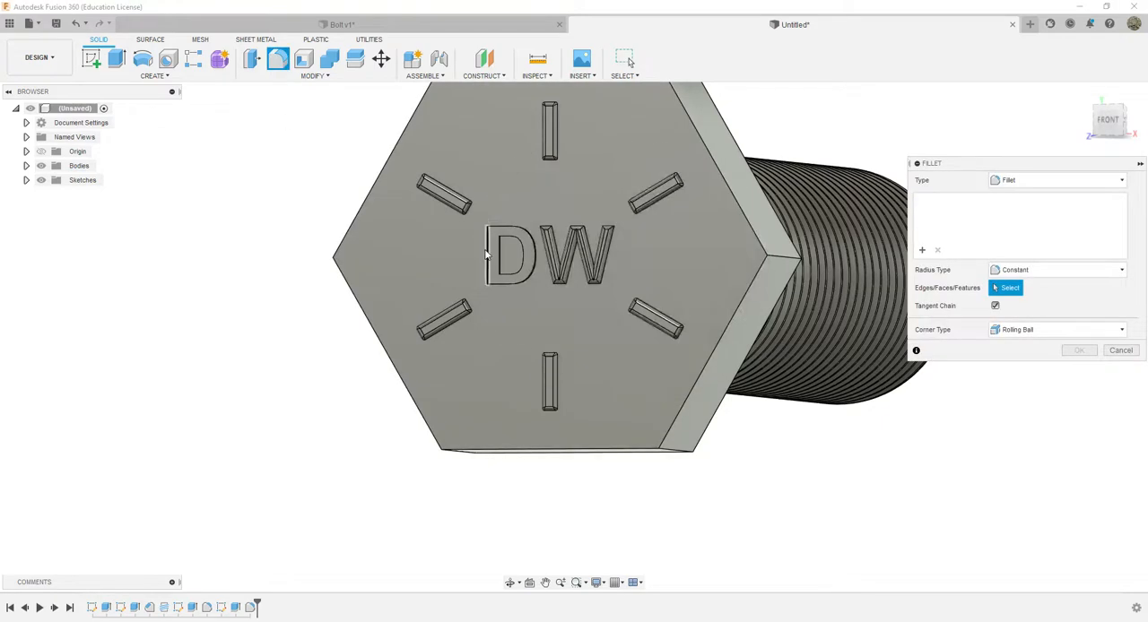
{"action": "left_click_drag", "start_coordinate": [1102, 124], "coordinate": [1121, 122]}
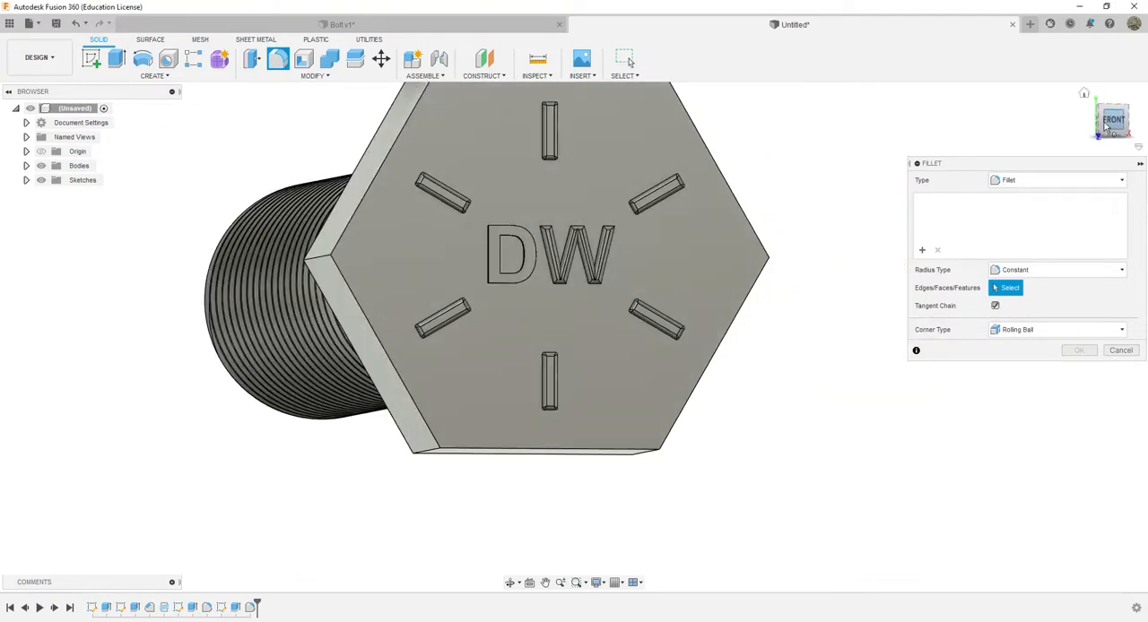
{"action": "mouse_move", "coordinate": [1115, 124]}
{"action": "left_mouse_down"}
{"action": "mouse_move", "coordinate": [1076, 129]}
{"action": "mouse_move", "coordinate": [1146, 140]}
{"action": "mouse_move", "coordinate": [1131, 134]}
{"action": "left_mouse_up"}
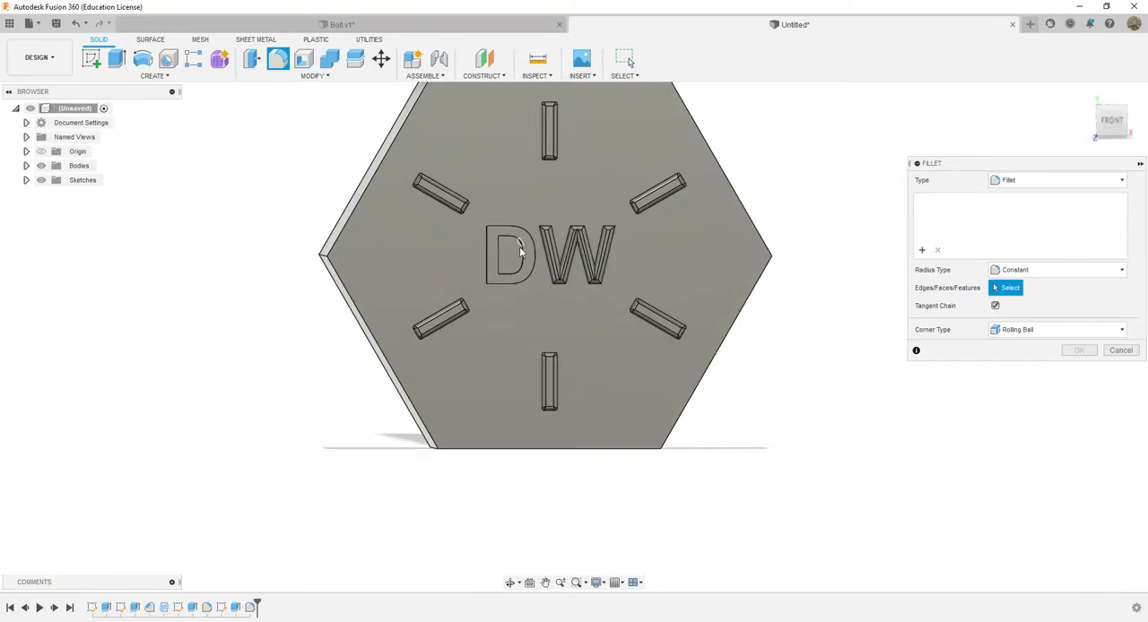
{"action": "left_click", "coordinate": [529, 256]}
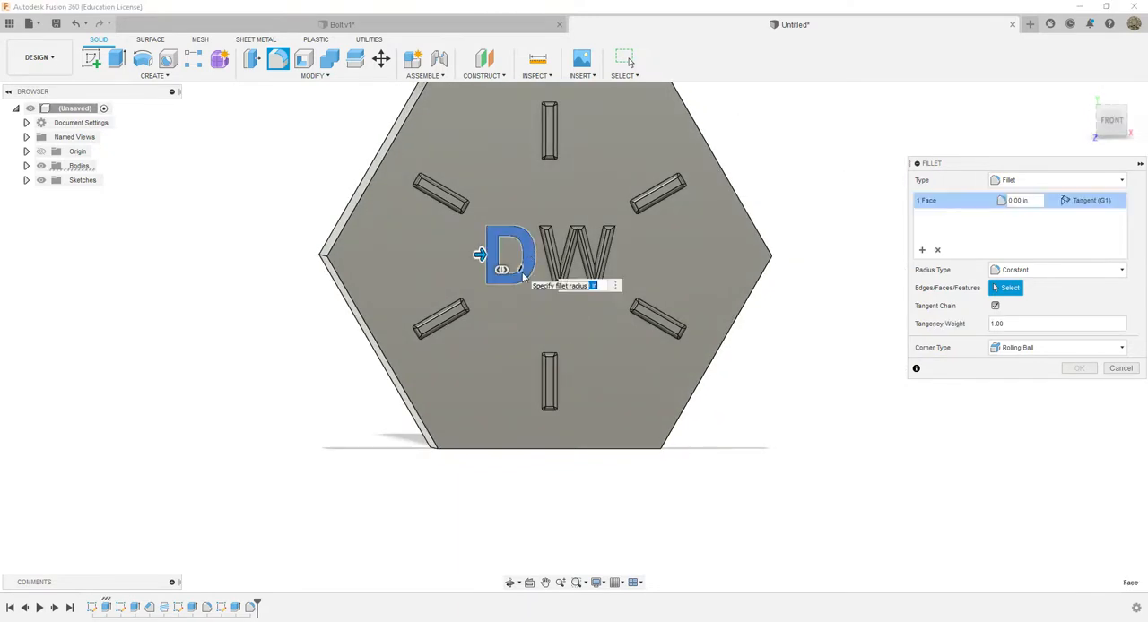
{"action": "key", "text": "Escape"}
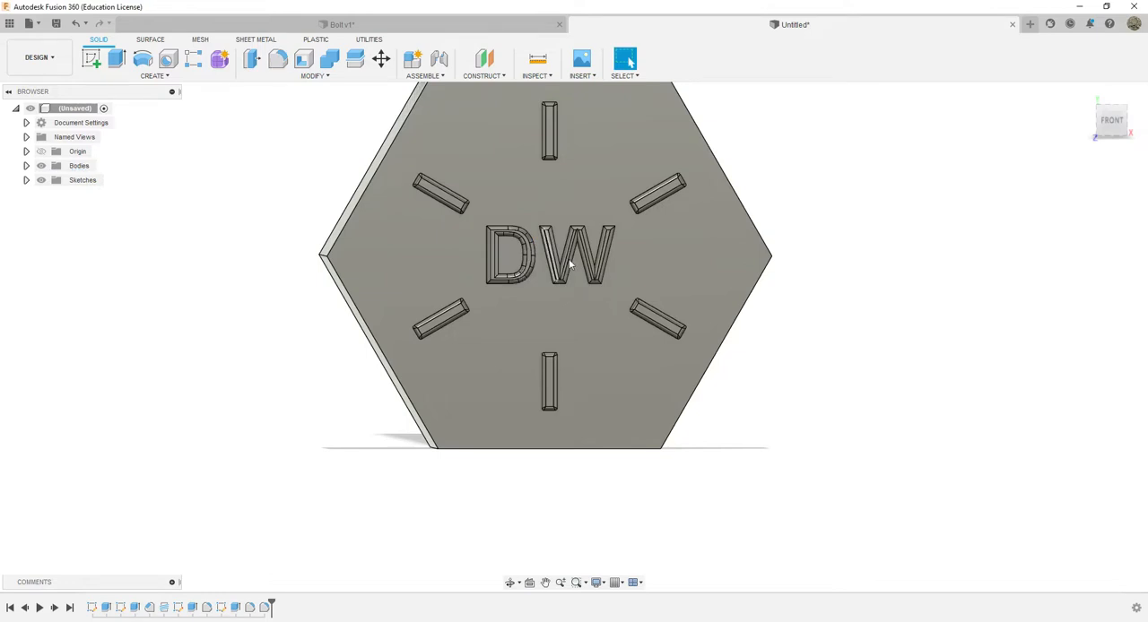
Compare the bolt head and its raised lettering with the reference photo Bolt.webp
{"action": "mouse_move", "coordinate": [1118, 124]}
{"action": "left_mouse_down"}
{"action": "mouse_move", "coordinate": [1075, 128]}
{"action": "mouse_move", "coordinate": [1109, 132]}
{"action": "mouse_move", "coordinate": [1094, 117]}
{"action": "mouse_move", "coordinate": [1088, 159]}
{"action": "mouse_move", "coordinate": [951, 235]}
{"action": "mouse_move", "coordinate": [888, 254]}
{"action": "left_mouse_up"}
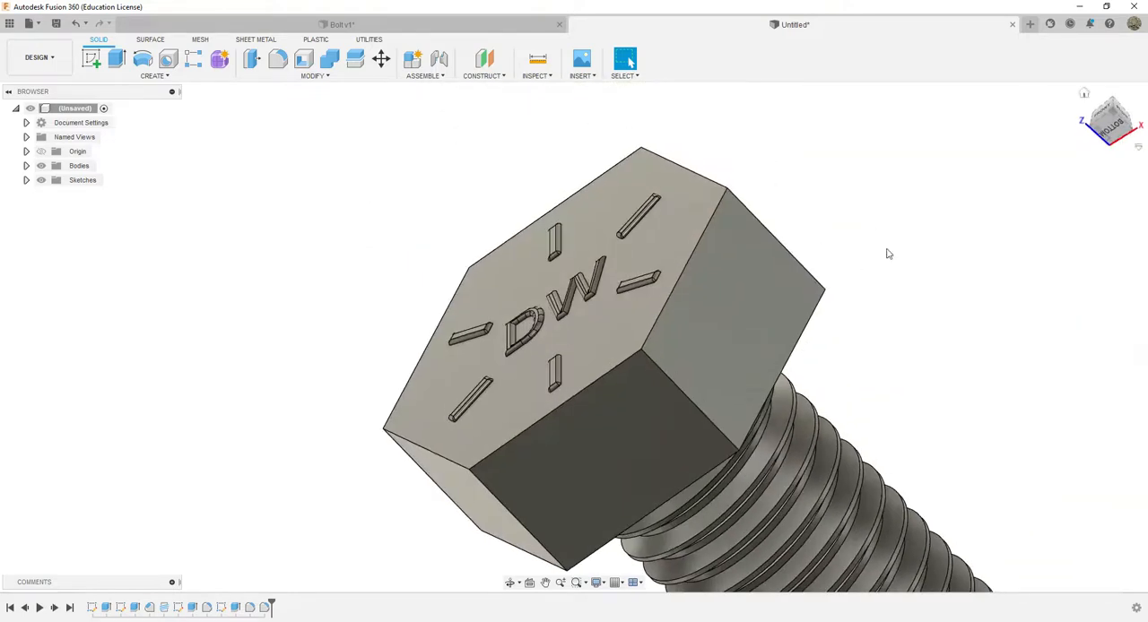
{"action": "left_click", "coordinate": [485, 621]}
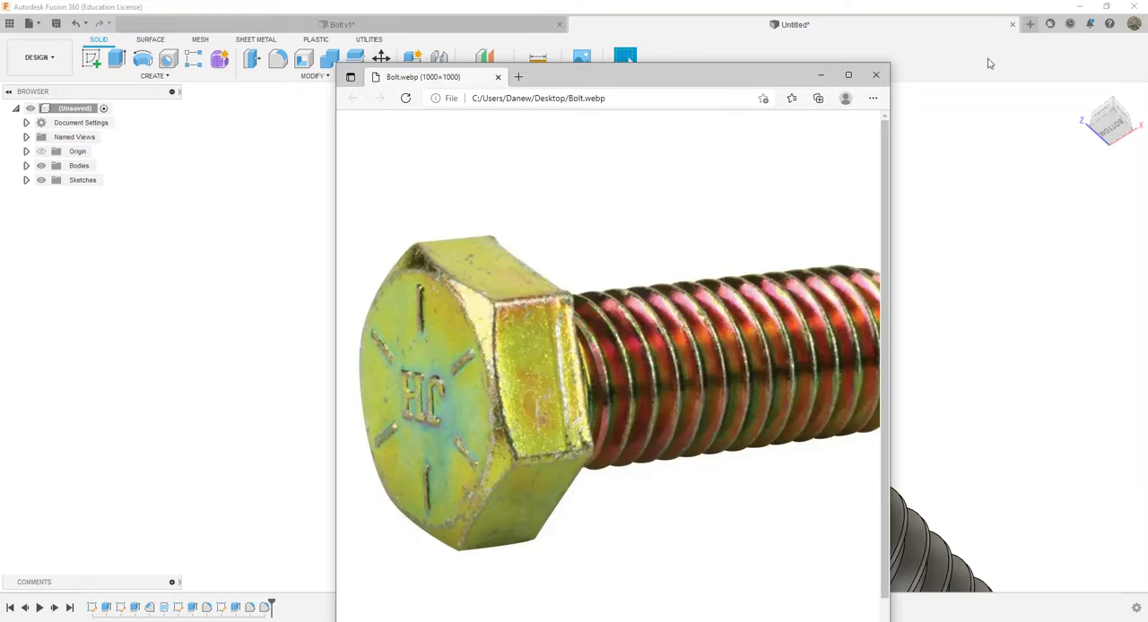
Put the reference photo away and create a construction plane offset 0.00 in from the XZ plane, running through the bolt's centre
{"action": "left_click", "coordinate": [820, 75]}
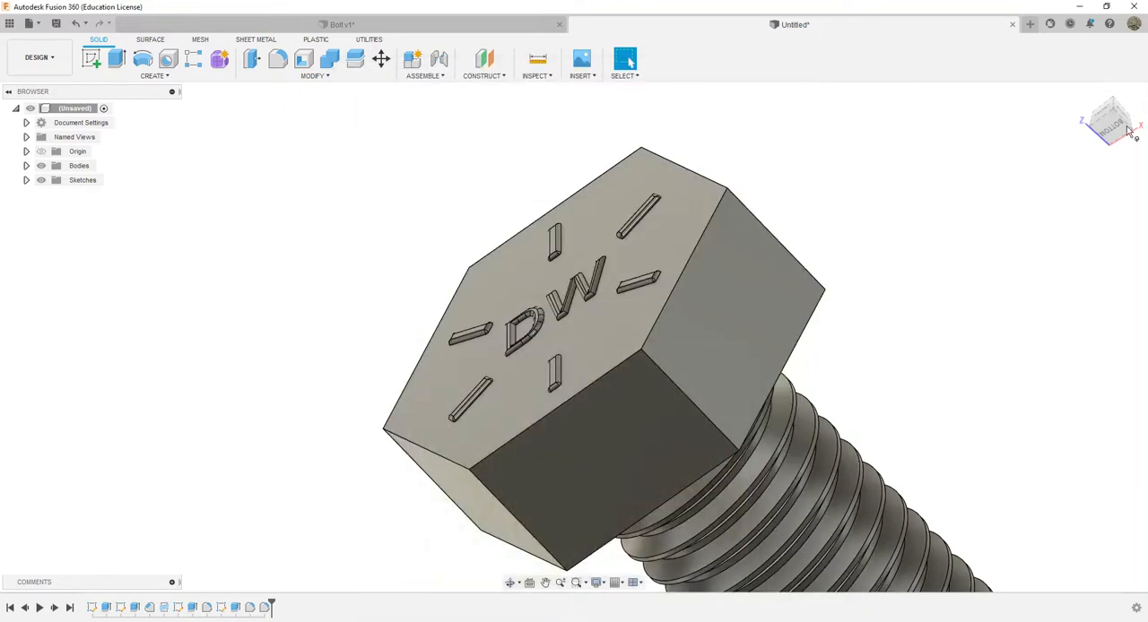
{"action": "left_click", "coordinate": [1128, 130]}
{"action": "left_click", "coordinate": [1127, 130]}
{"action": "left_click", "coordinate": [1132, 92]}
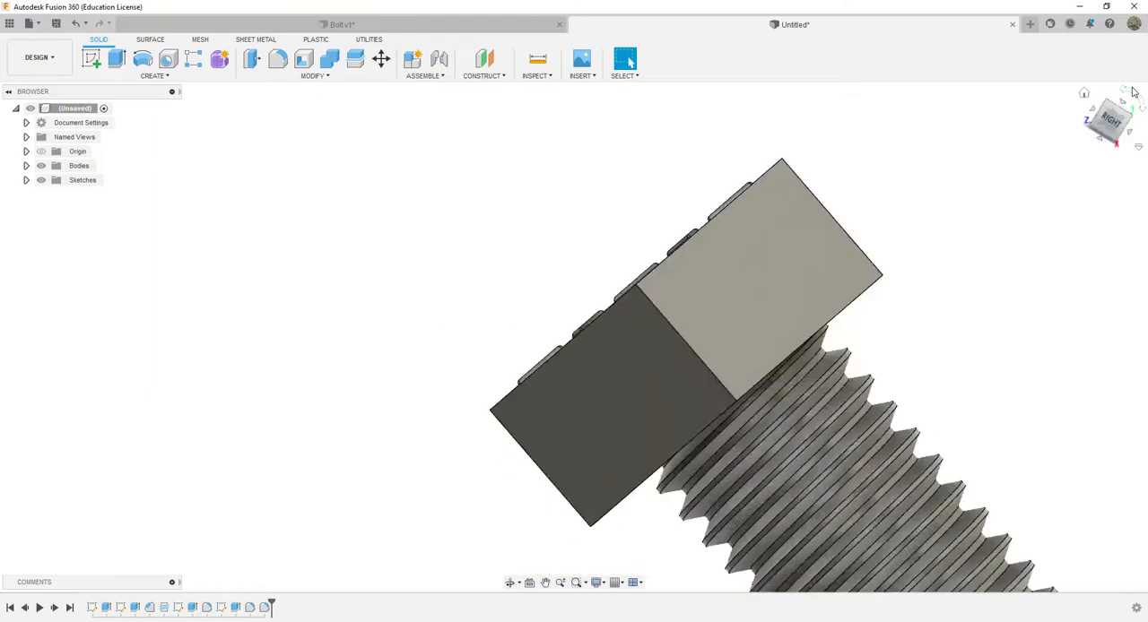
{"action": "left_click", "coordinate": [1126, 93]}
{"action": "middle_click_drag", "start_coordinate": [570, 224], "coordinate": [705, 315]}
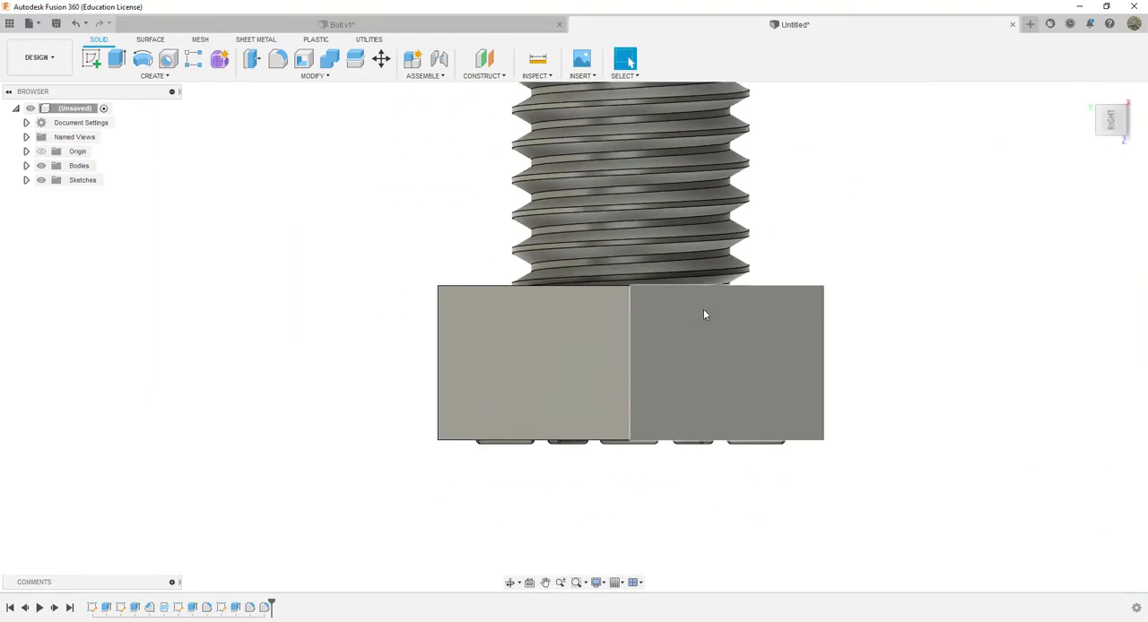
{"action": "left_click", "coordinate": [482, 59]}
{"action": "mouse_move", "coordinate": [1112, 130]}
{"action": "left_mouse_down"}
{"action": "mouse_move", "coordinate": [1112, 106]}
{"action": "mouse_move", "coordinate": [1119, 150]}
{"action": "left_mouse_up"}
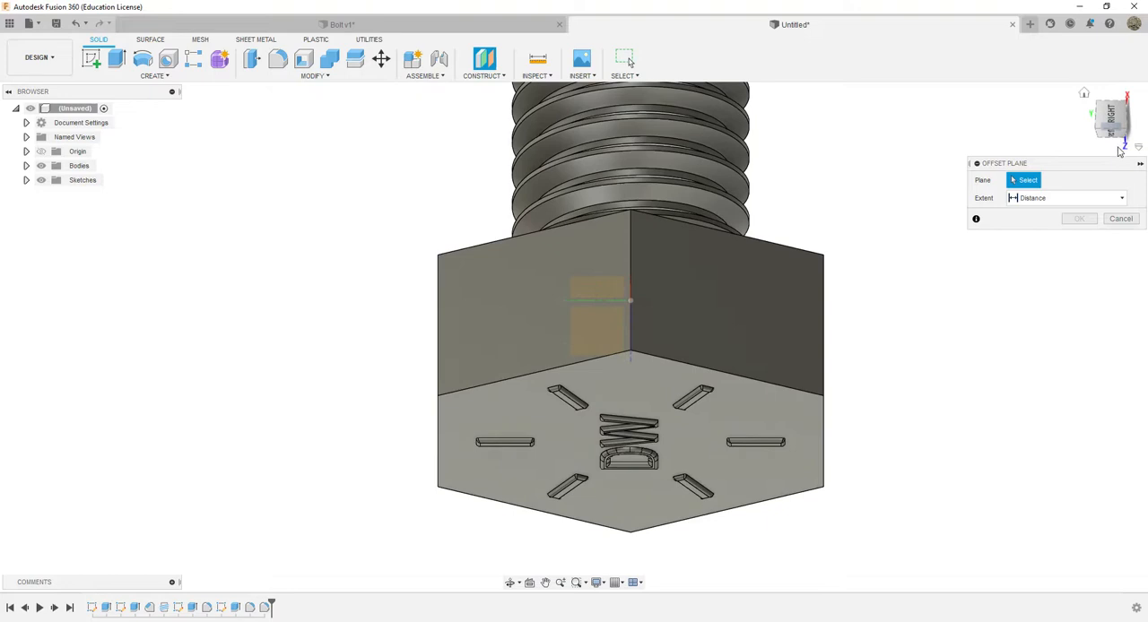
{"action": "left_click", "coordinate": [1117, 136]}
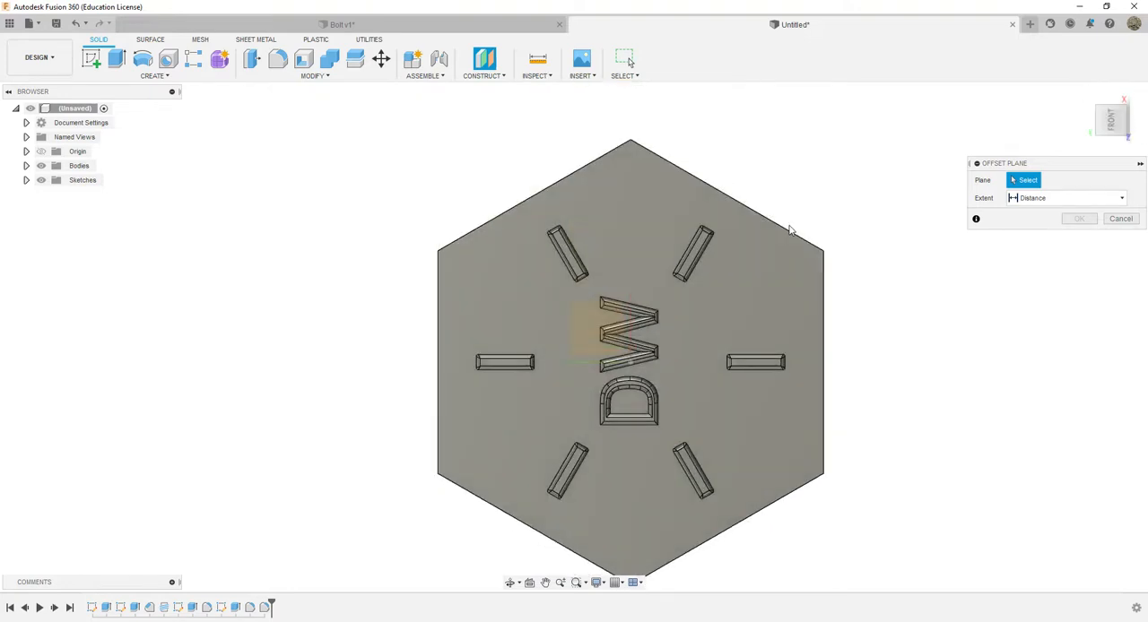
{"action": "left_click_drag", "start_coordinate": [1121, 151], "coordinate": [1120, 111]}
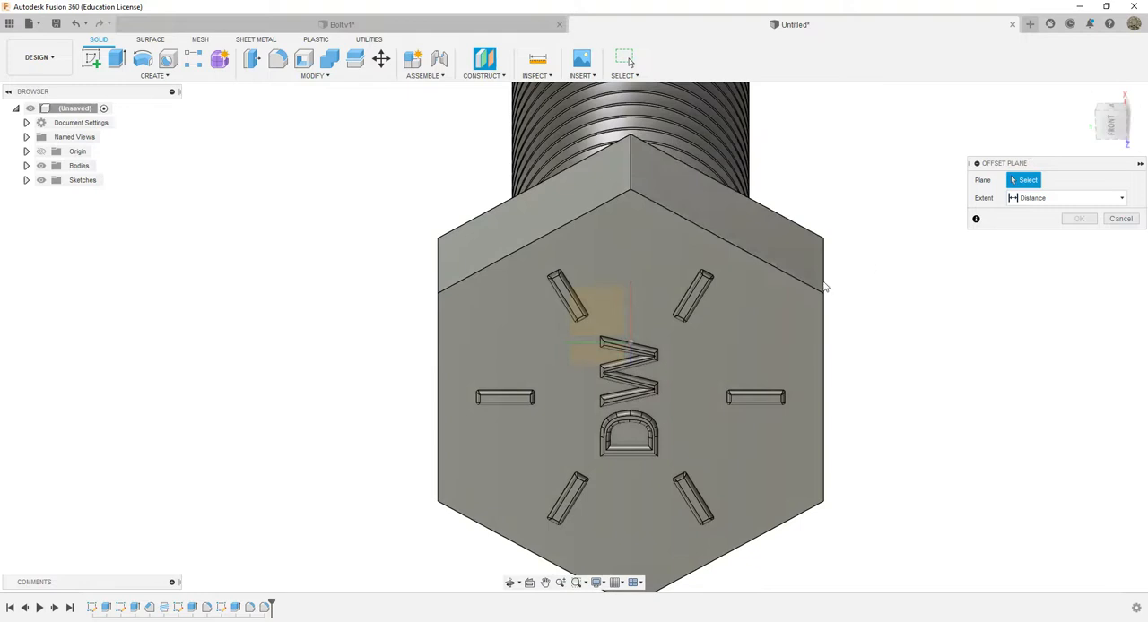
{"action": "mouse_move", "coordinate": [833, 176]}
{"action": "middle_mouse_down", "text": "shift"}
{"action": "mouse_move", "coordinate": [853, 230]}
{"action": "mouse_move", "coordinate": [863, 206]}
{"action": "mouse_move", "coordinate": [851, 180]}
{"action": "middle_mouse_up", "text": "shift"}
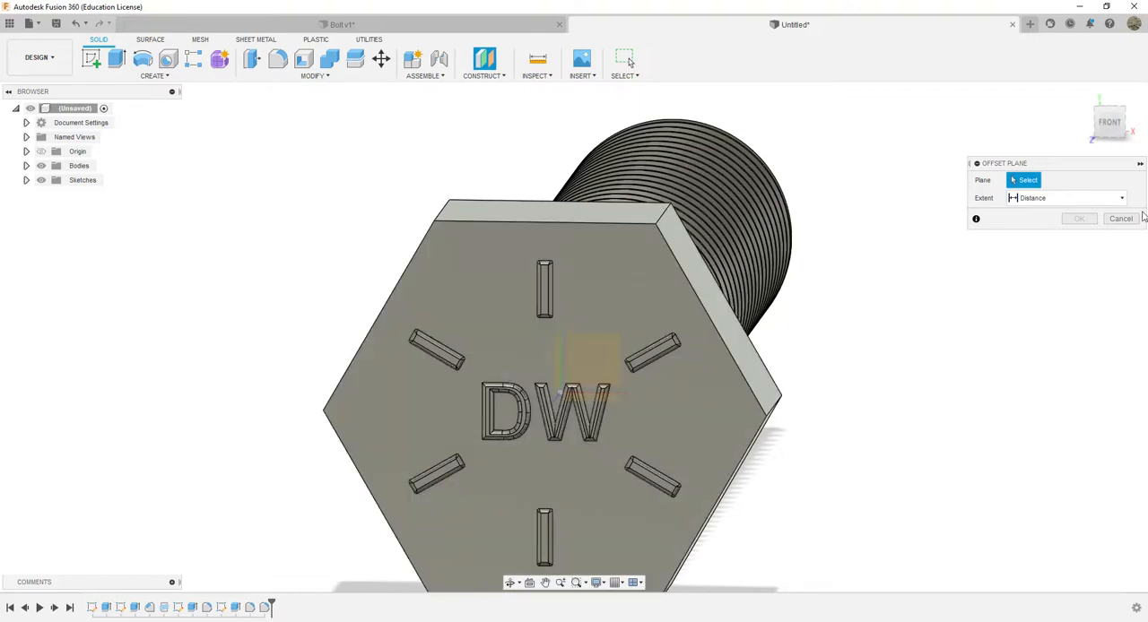
{"action": "middle_click_drag", "start_coordinate": [885, 243], "coordinate": [876, 277], "text": "shift"}
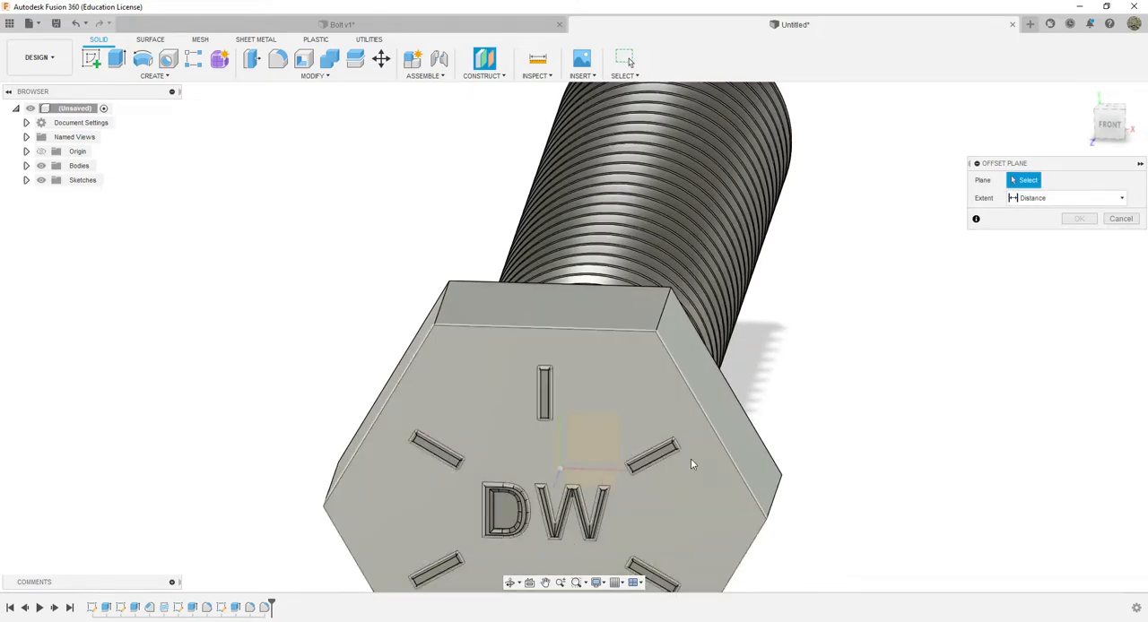
{"action": "middle_click_drag", "start_coordinate": [863, 221], "coordinate": [735, 377], "text": "shift"}
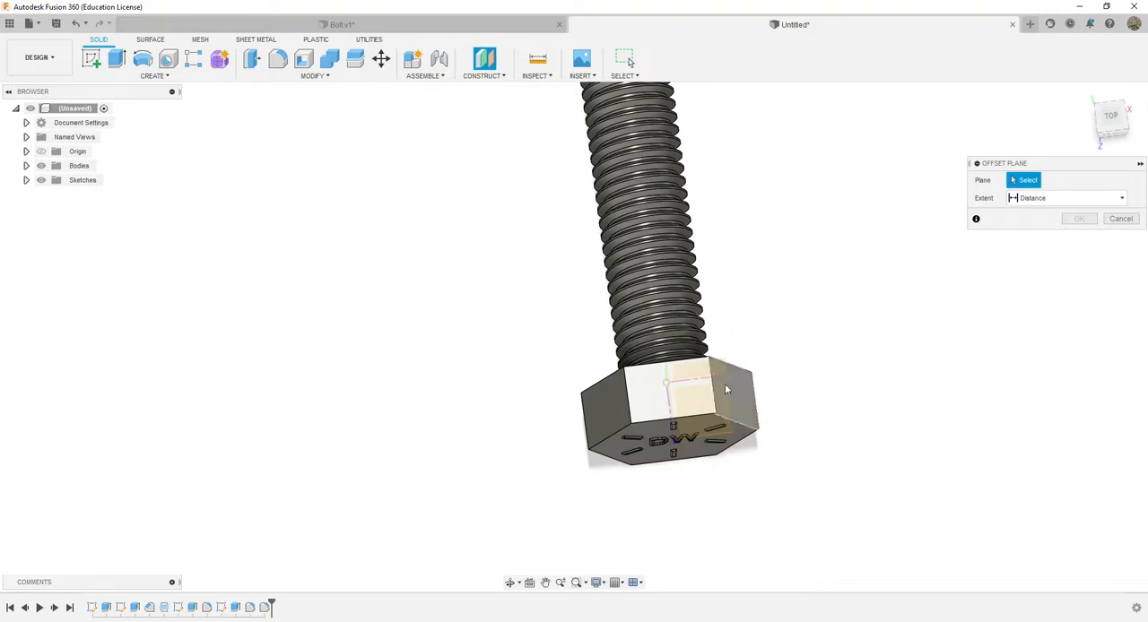
{"action": "left_click", "coordinate": [730, 439]}
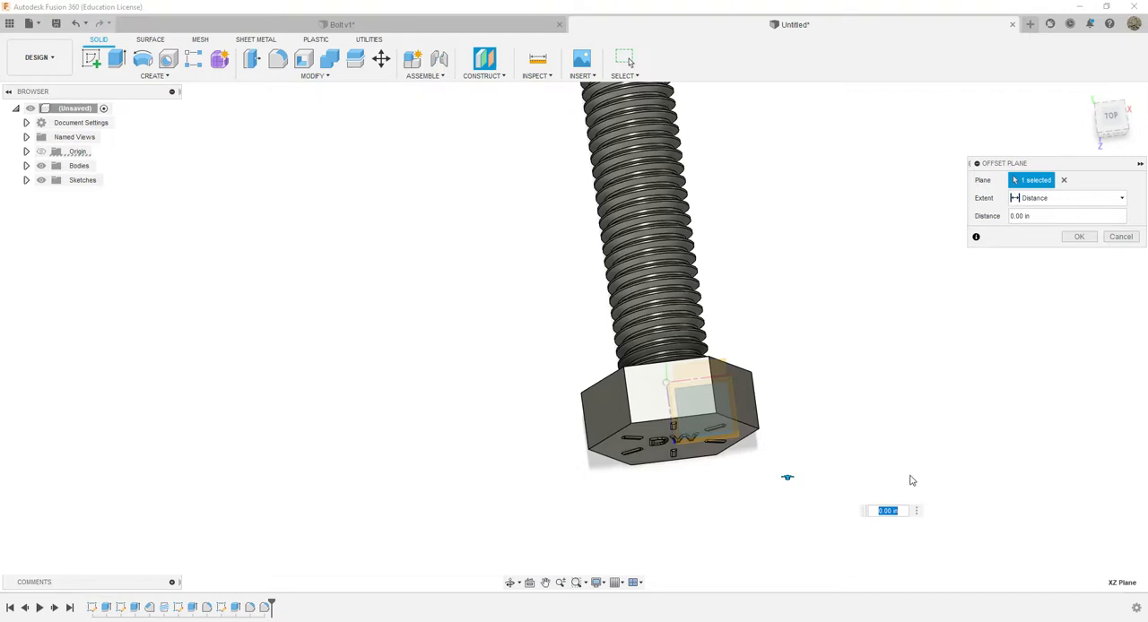
{"action": "left_click", "coordinate": [1118, 131]}
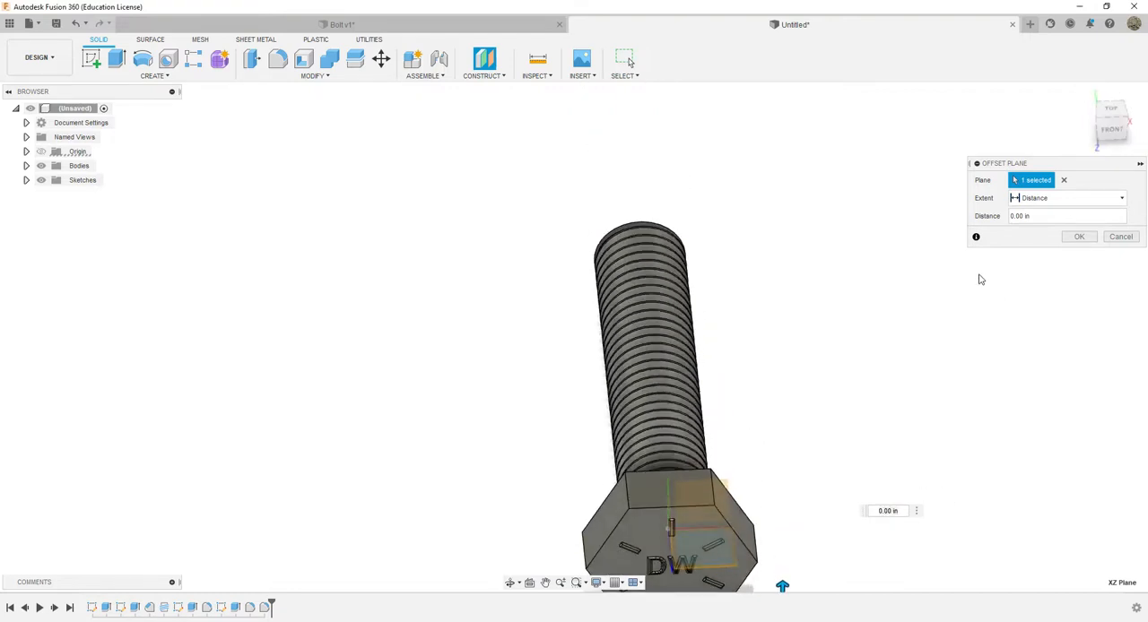
{"action": "left_click", "coordinate": [1075, 237]}
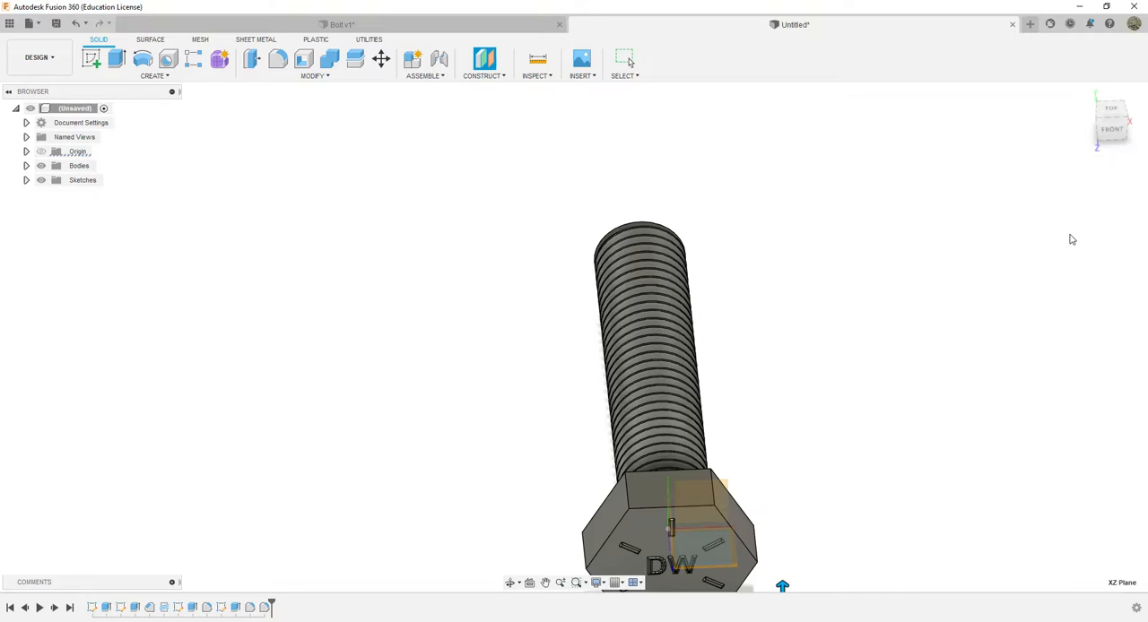
Start a sketch on the new construction plane and turn on Slice to section the bolt through its centre
{"action": "left_click", "coordinate": [1116, 121]}
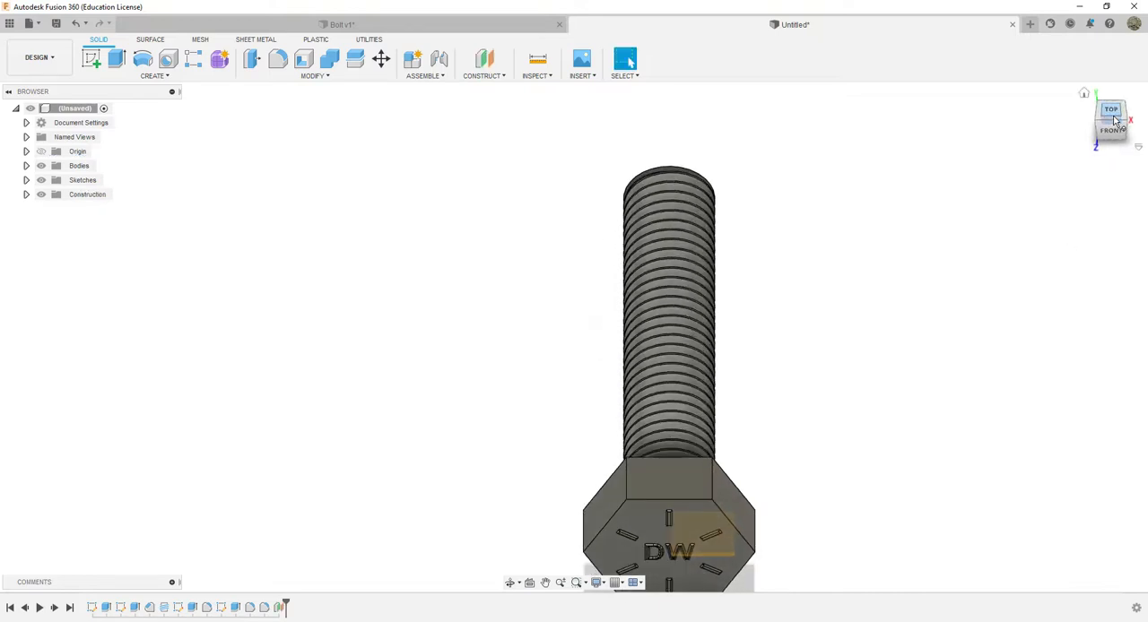
{"action": "left_click_drag", "start_coordinate": [1114, 120], "coordinate": [1120, 155]}
{"action": "middle_click_drag", "start_coordinate": [779, 254], "coordinate": [767, 191]}
{"action": "left_click", "coordinate": [628, 59]}
{"action": "middle_click_drag", "start_coordinate": [573, 332], "coordinate": [696, 425], "text": "shift"}
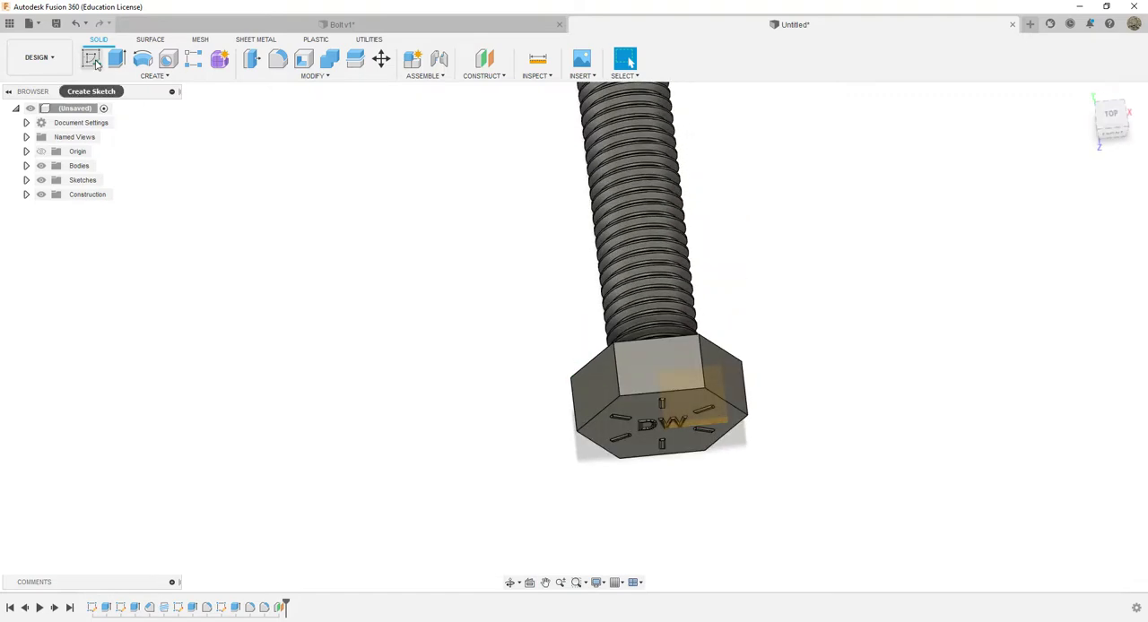
{"action": "left_click", "coordinate": [90, 59]}
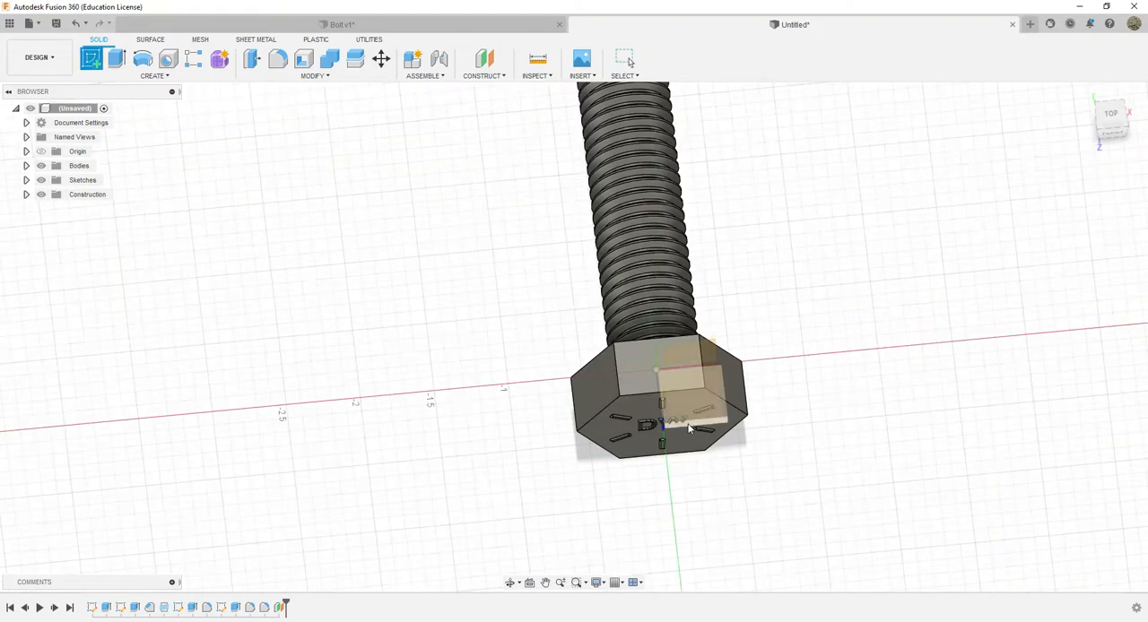
{"action": "left_click", "coordinate": [691, 428]}
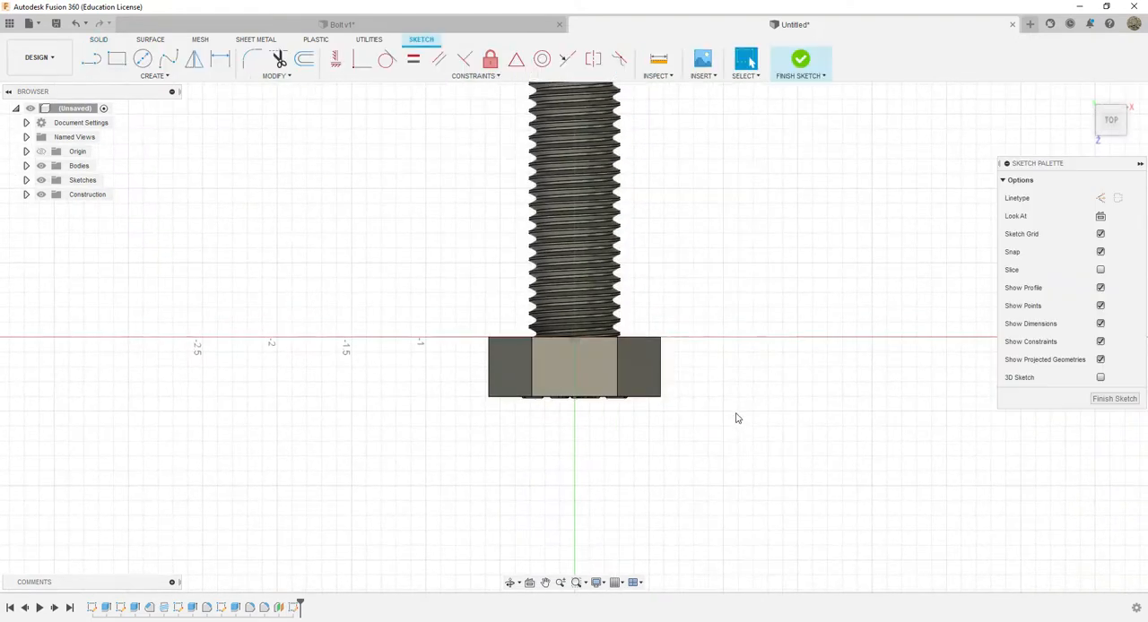
{"action": "left_click", "coordinate": [1100, 270]}
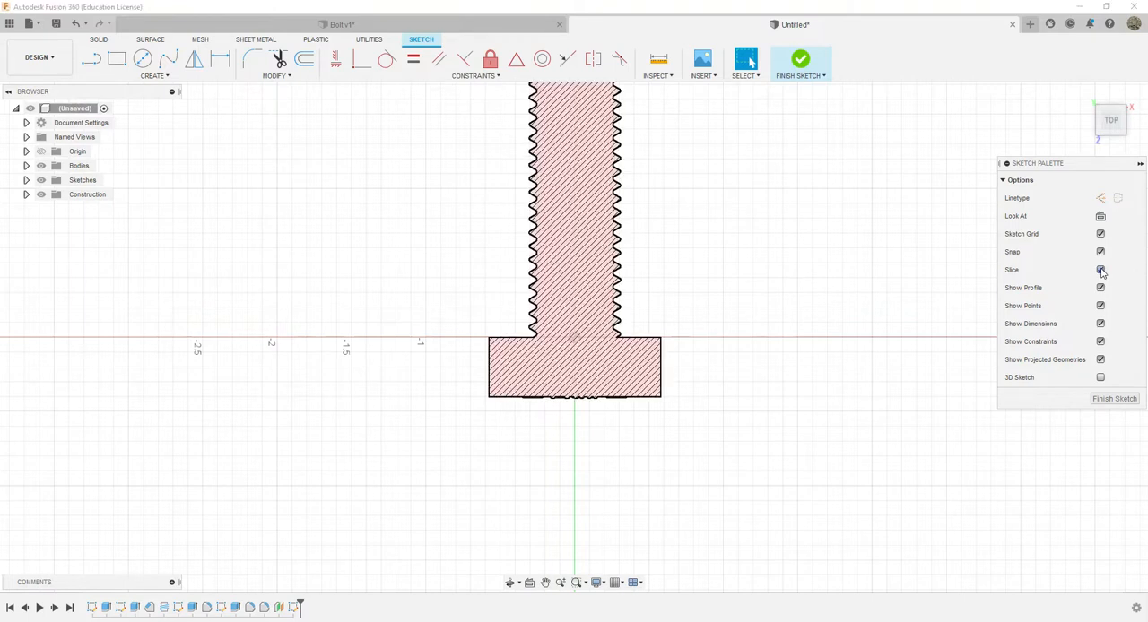
{"action": "left_click", "coordinate": [1116, 135]}
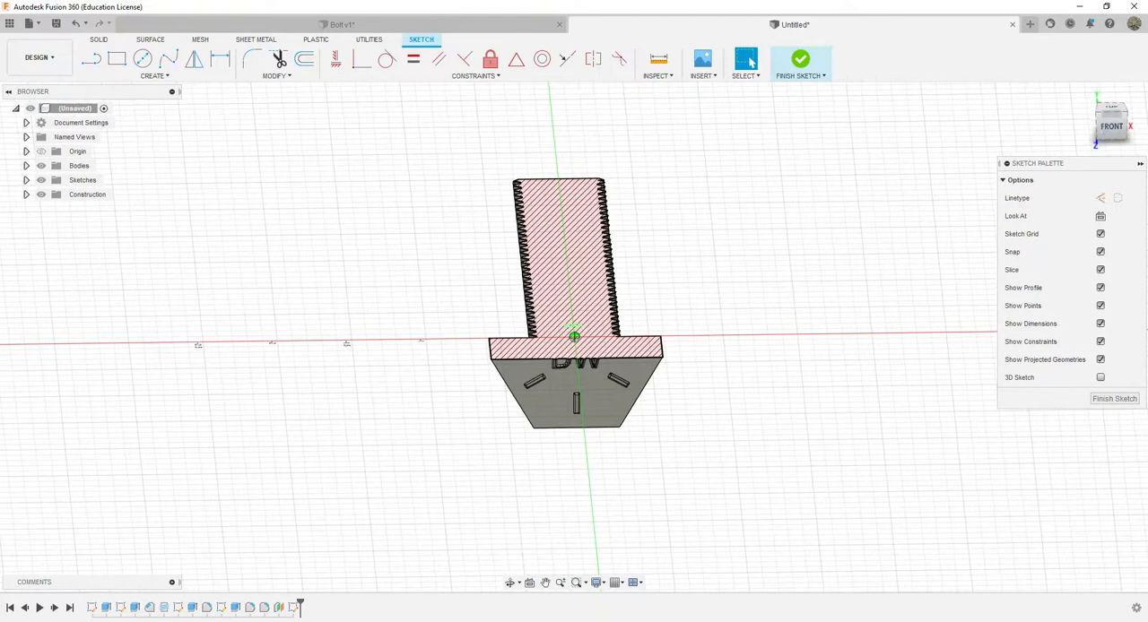
{"action": "left_click", "coordinate": [1117, 134]}
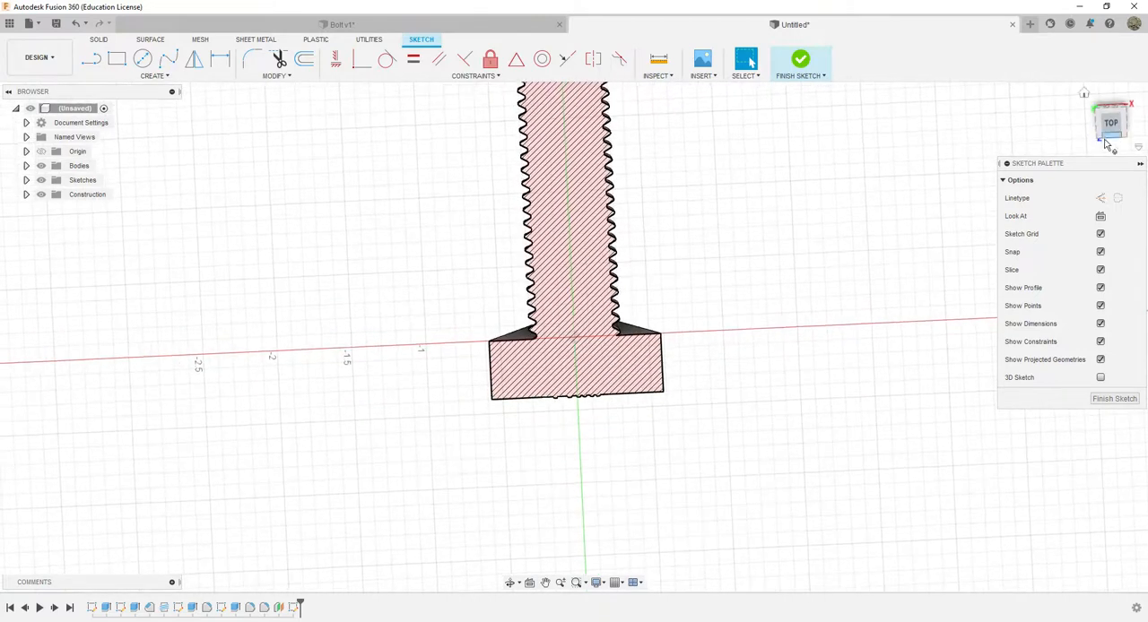
Sketch a closed right triangle over the head's outer front corner, base about 0.20 in, sloped side about 0.23 in at about 30°, and finish the sketch
{"action": "scroll", "coordinate": [476, 395], "scroll_direction": "up", "scroll_amount": 4}
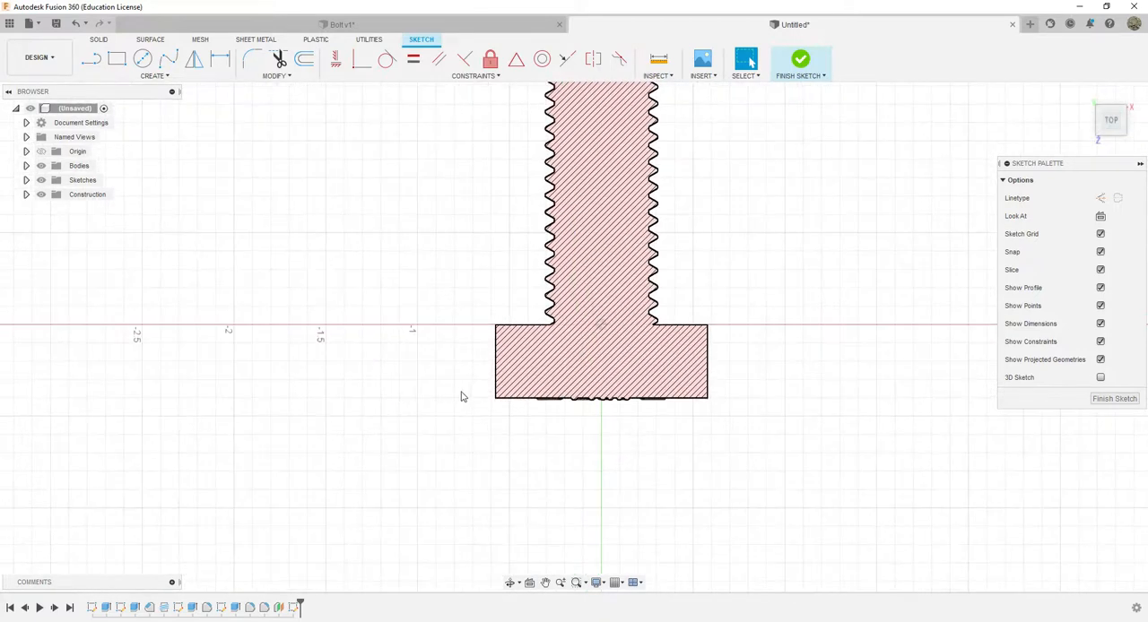
{"action": "scroll", "coordinate": [490, 394], "scroll_direction": "up", "scroll_amount": 5}
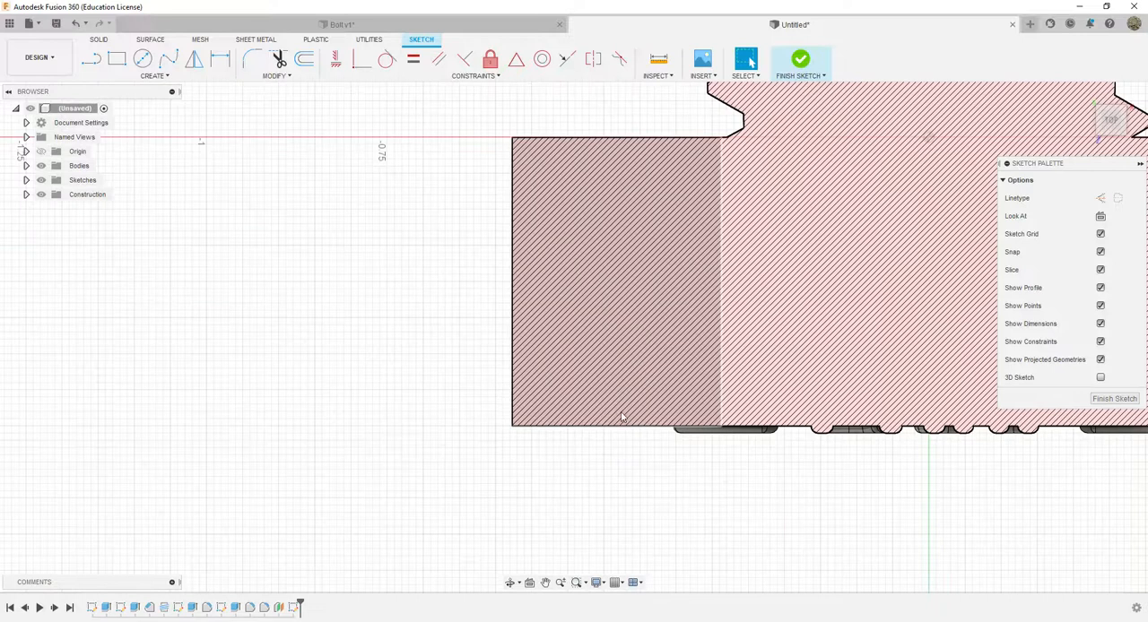
{"action": "middle_click_drag", "start_coordinate": [622, 418], "coordinate": [551, 400]}
{"action": "key", "text": "Escape"}
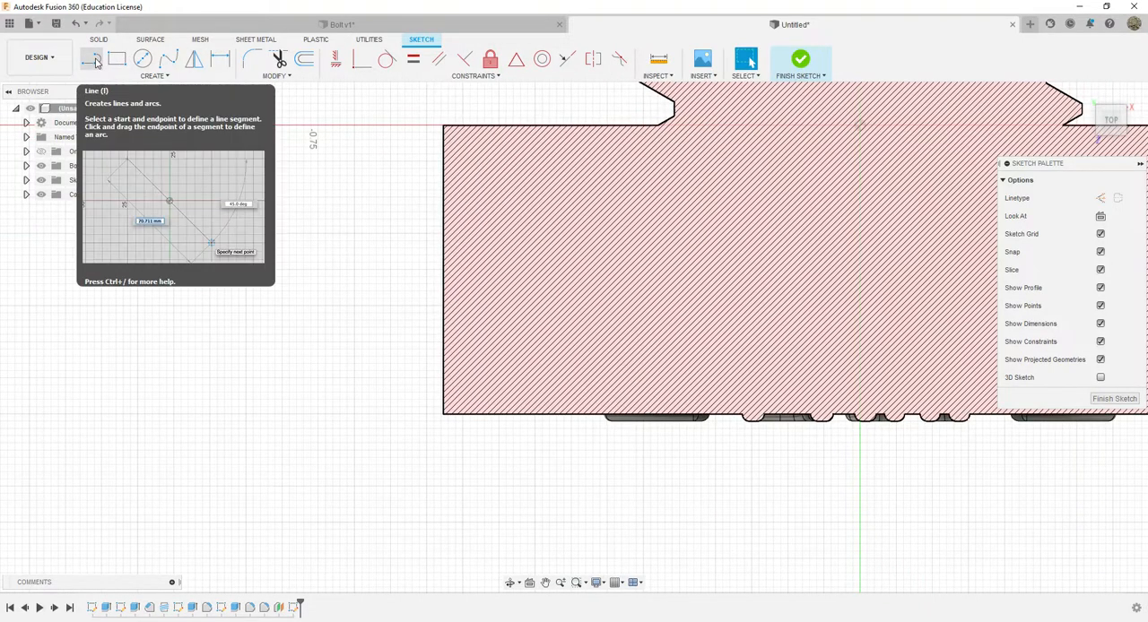
{"action": "left_click", "coordinate": [92, 59]}
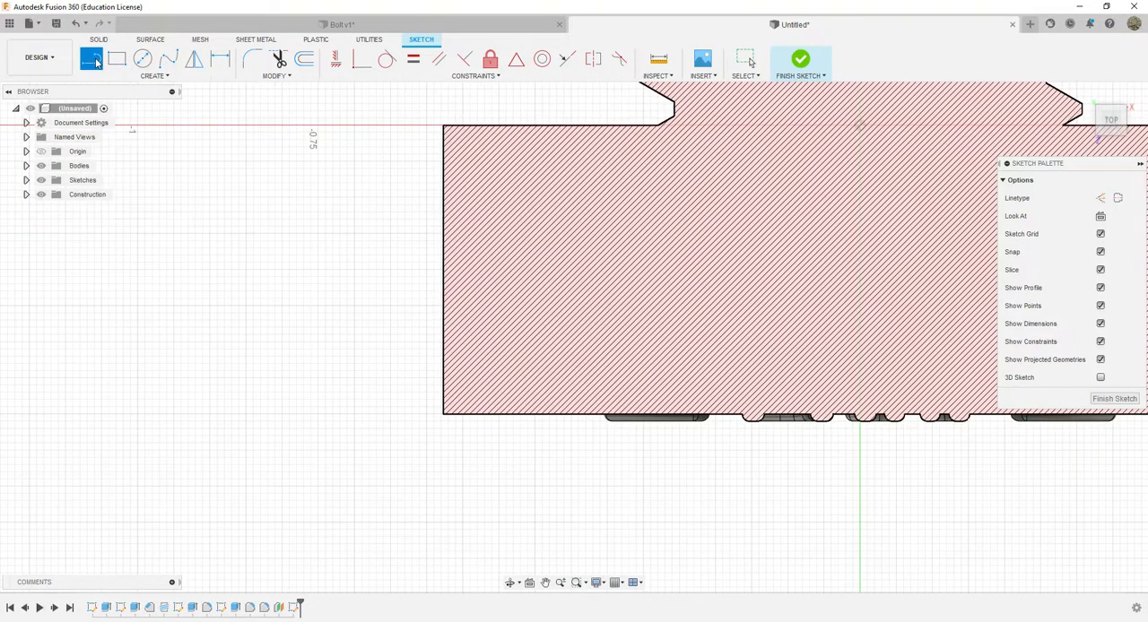
{"action": "left_click", "coordinate": [434, 415]}
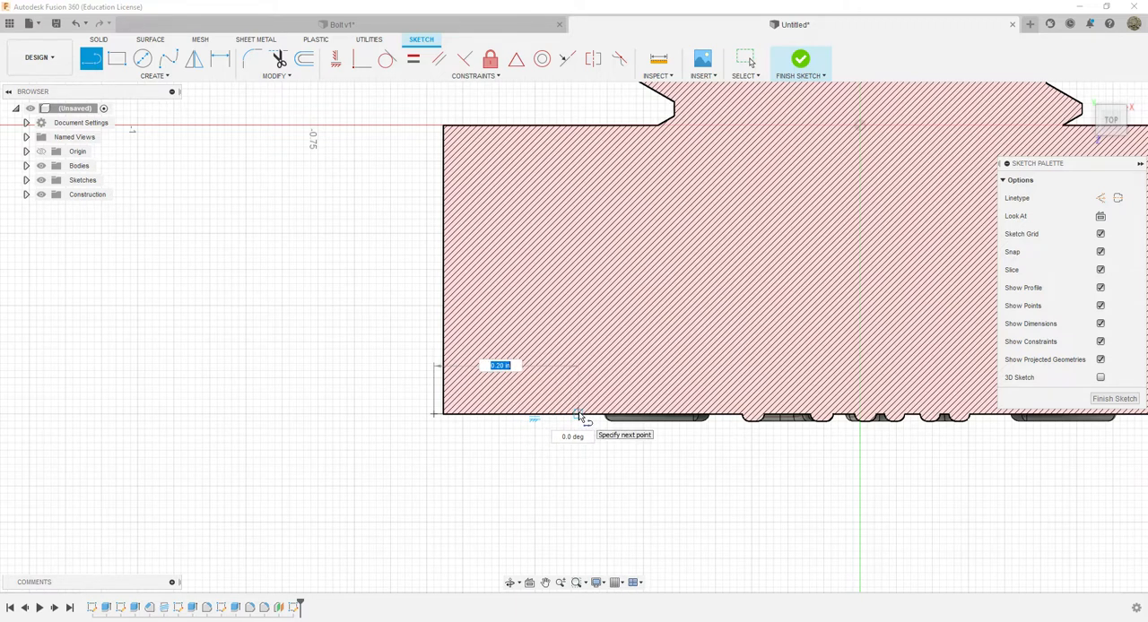
{"action": "left_click", "coordinate": [578, 414]}
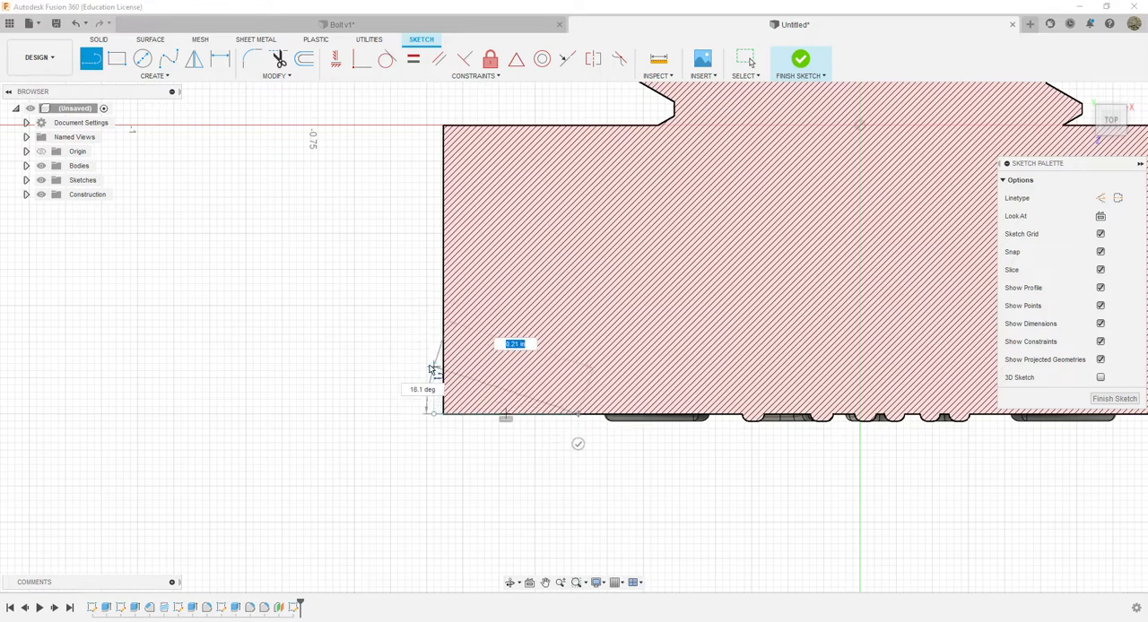
{"action": "scroll", "coordinate": [433, 348], "scroll_direction": "up", "scroll_amount": 5}
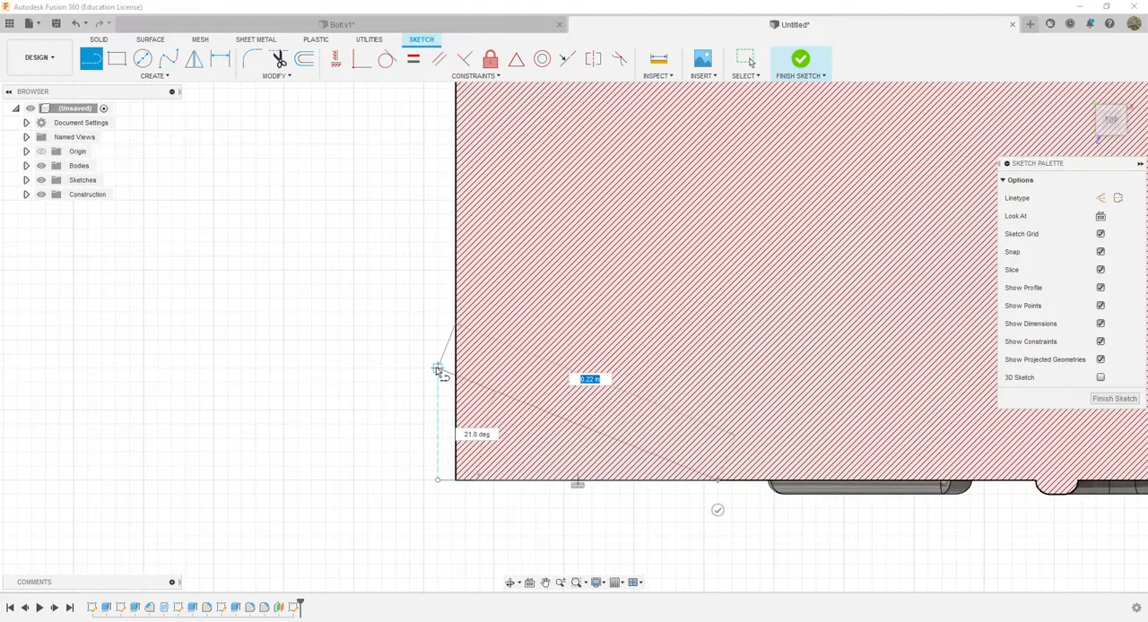
{"action": "left_click", "coordinate": [437, 319]}
{"action": "left_click", "coordinate": [438, 480]}
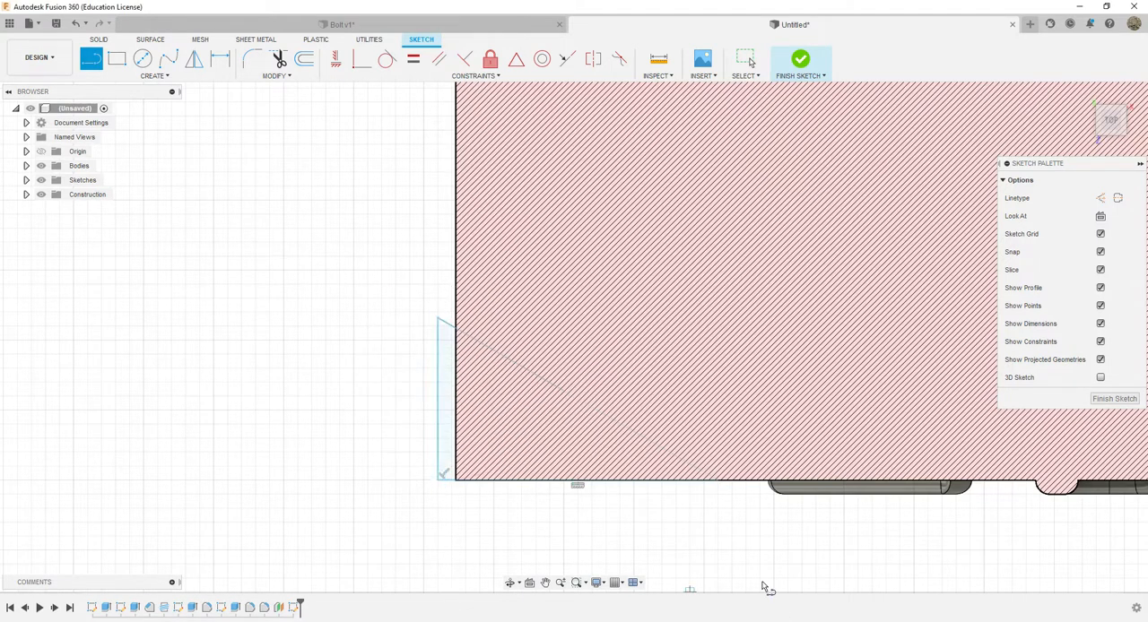
{"action": "scroll", "coordinate": [802, 520], "scroll_direction": "down", "scroll_amount": 3}
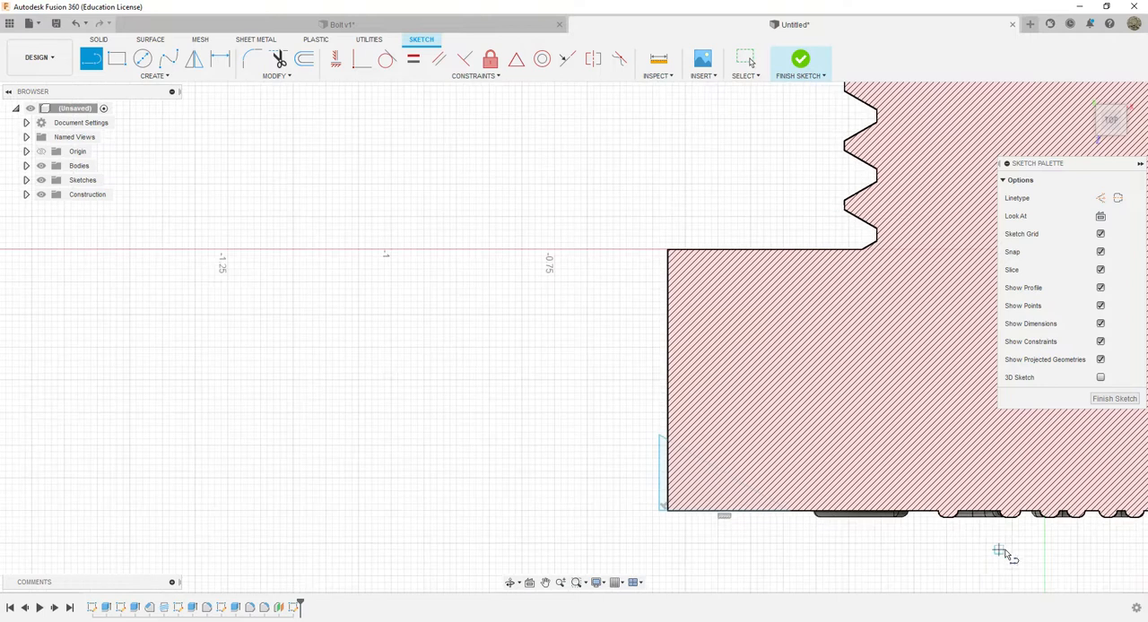
{"action": "middle_click_drag", "start_coordinate": [981, 543], "coordinate": [543, 415]}
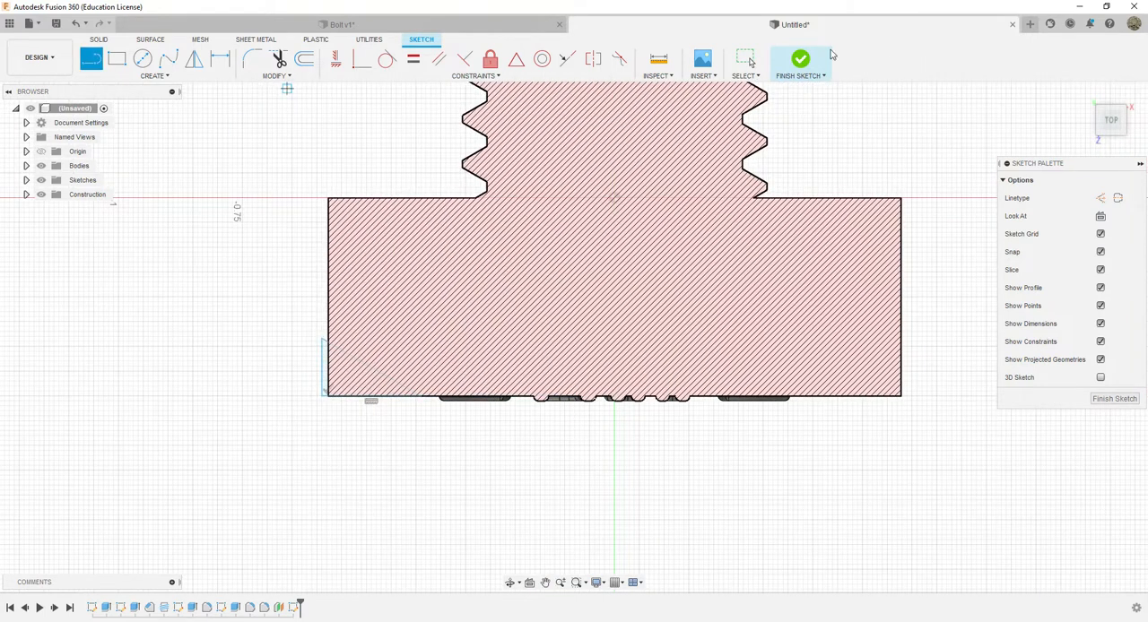
{"action": "left_click", "coordinate": [800, 61]}
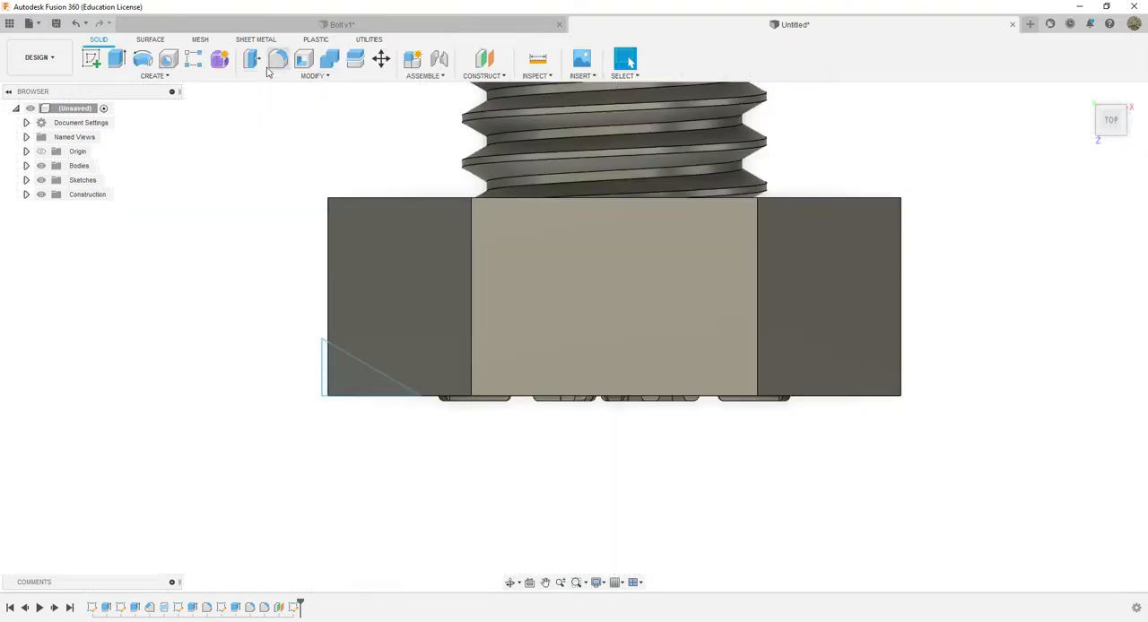
Revolve-cut the triangle profile 360° about the threaded shank's axis to chamfer the corners of the bolt head
{"action": "left_click", "coordinate": [141, 62]}
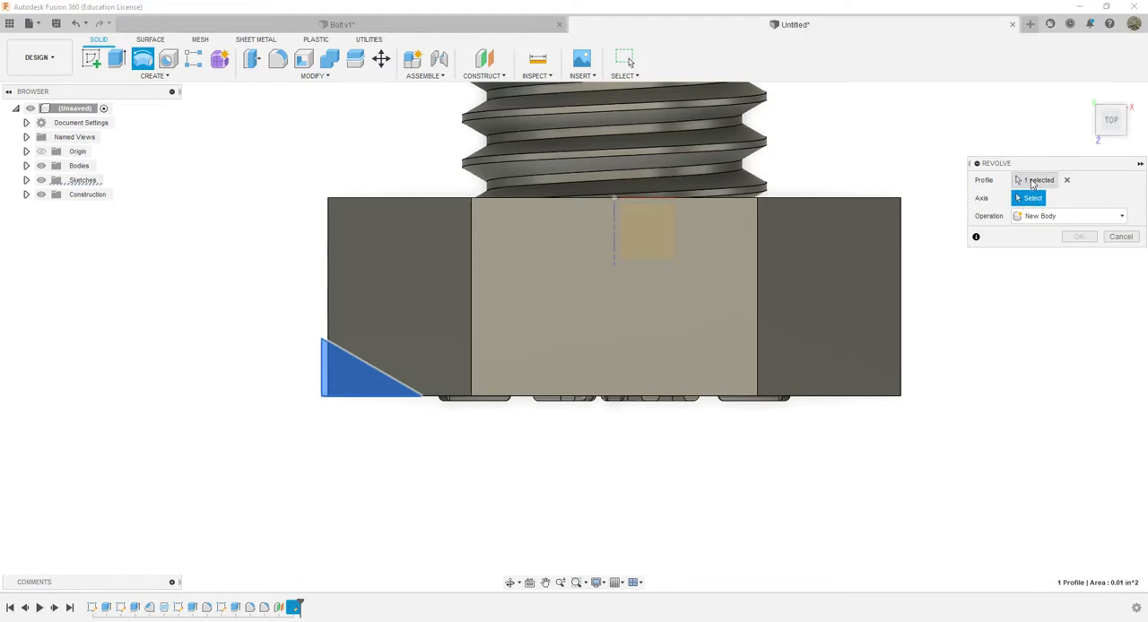
{"action": "left_click", "coordinate": [1066, 181]}
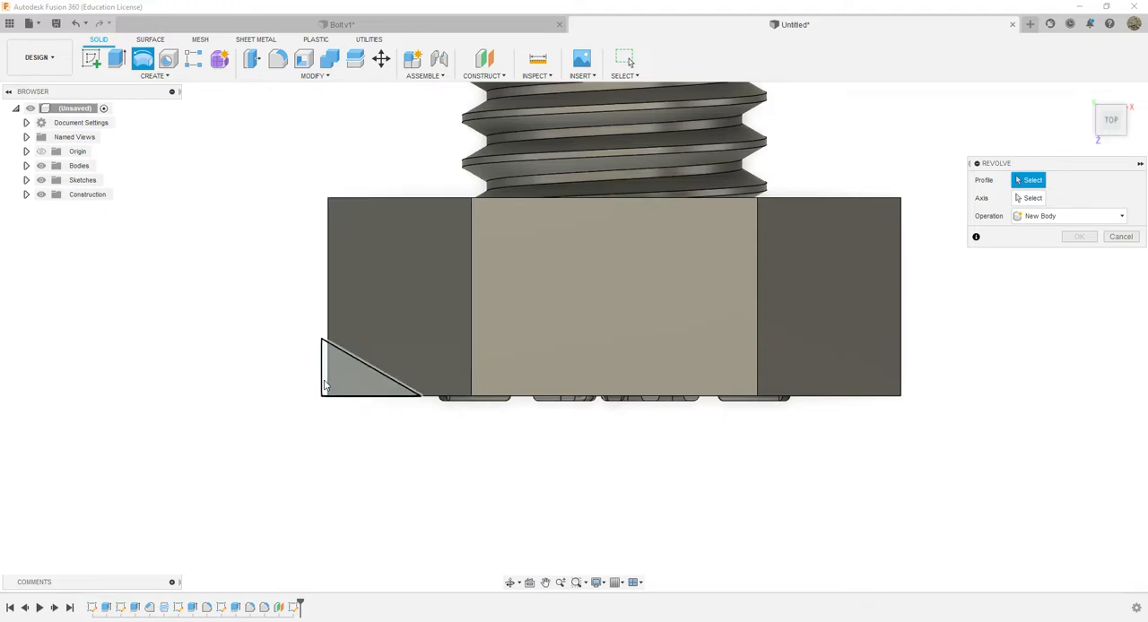
{"action": "left_click", "coordinate": [326, 385]}
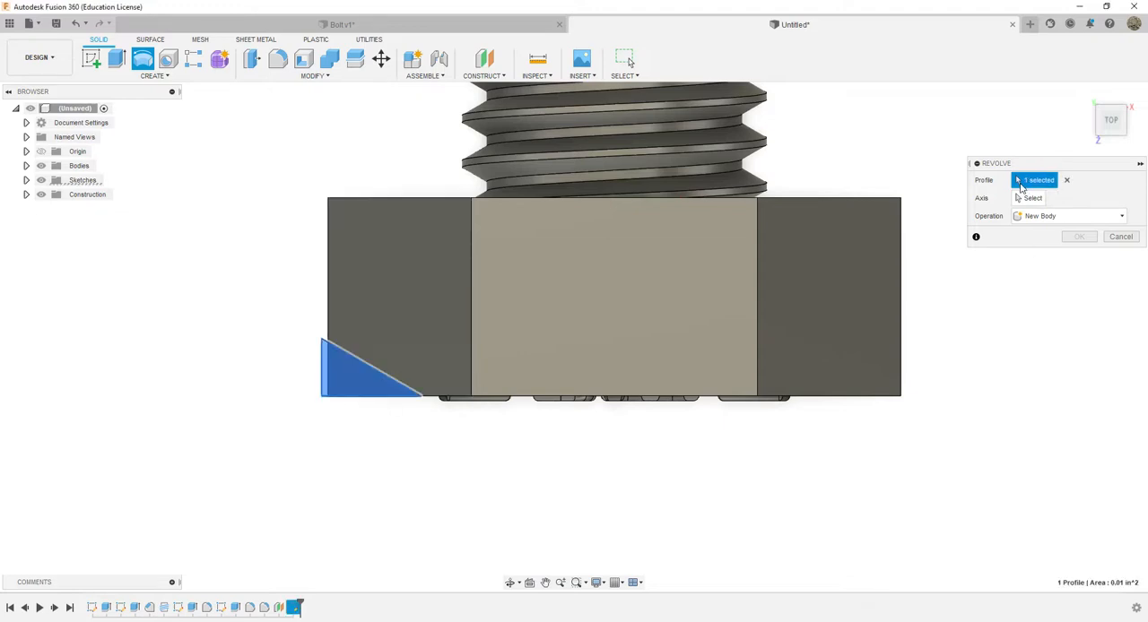
{"action": "left_click", "coordinate": [1025, 199]}
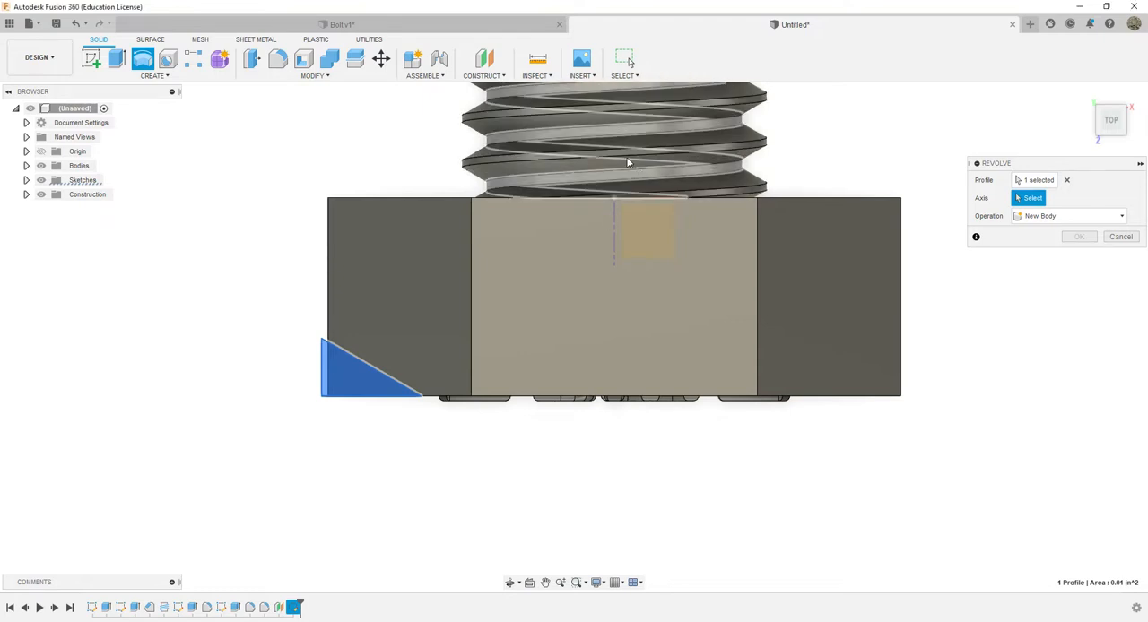
{"action": "left_click", "coordinate": [629, 163]}
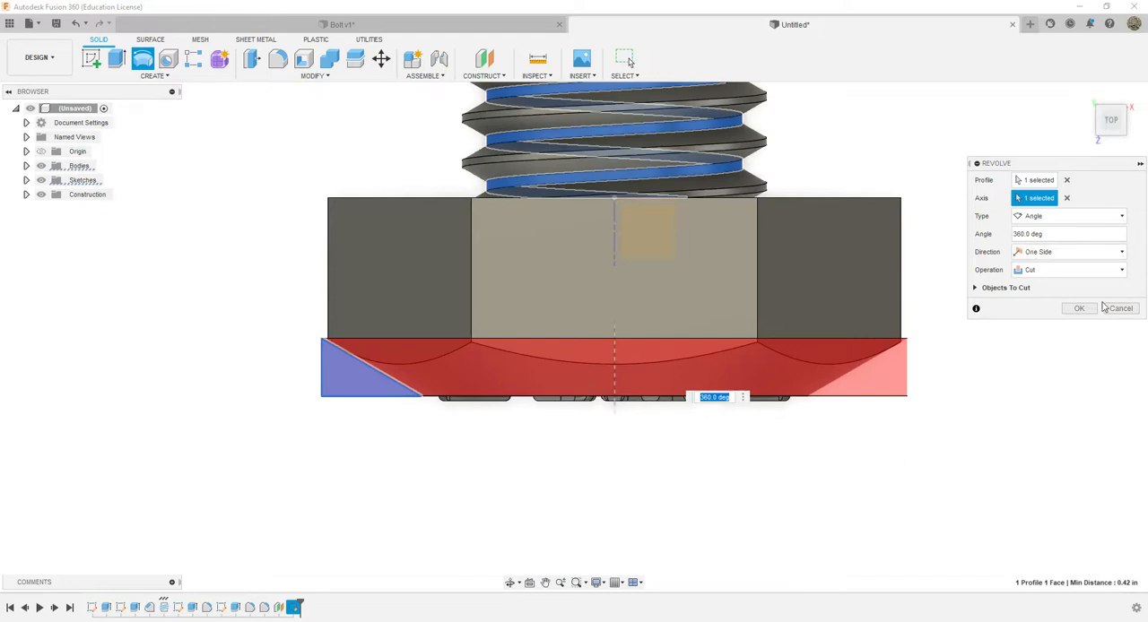
{"action": "left_click", "coordinate": [1101, 84]}
{"action": "middle_click_drag", "start_coordinate": [1101, 84], "coordinate": [1103, 111], "text": "shift"}
{"action": "left_click_drag", "start_coordinate": [1109, 114], "coordinate": [1110, 142]}
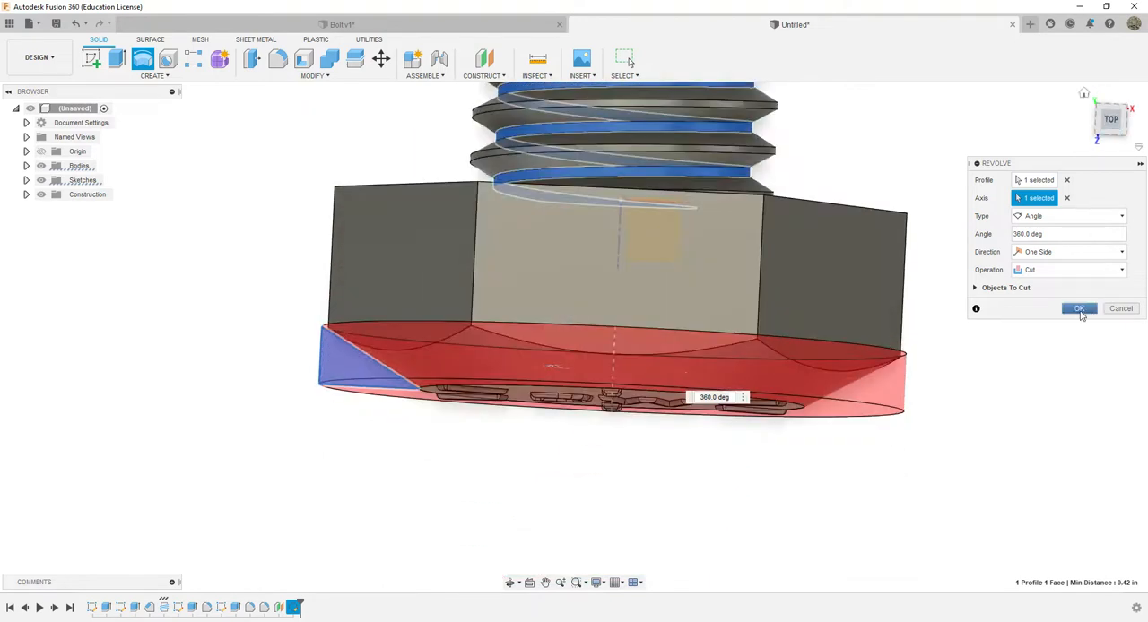
{"action": "left_click", "coordinate": [1079, 308]}
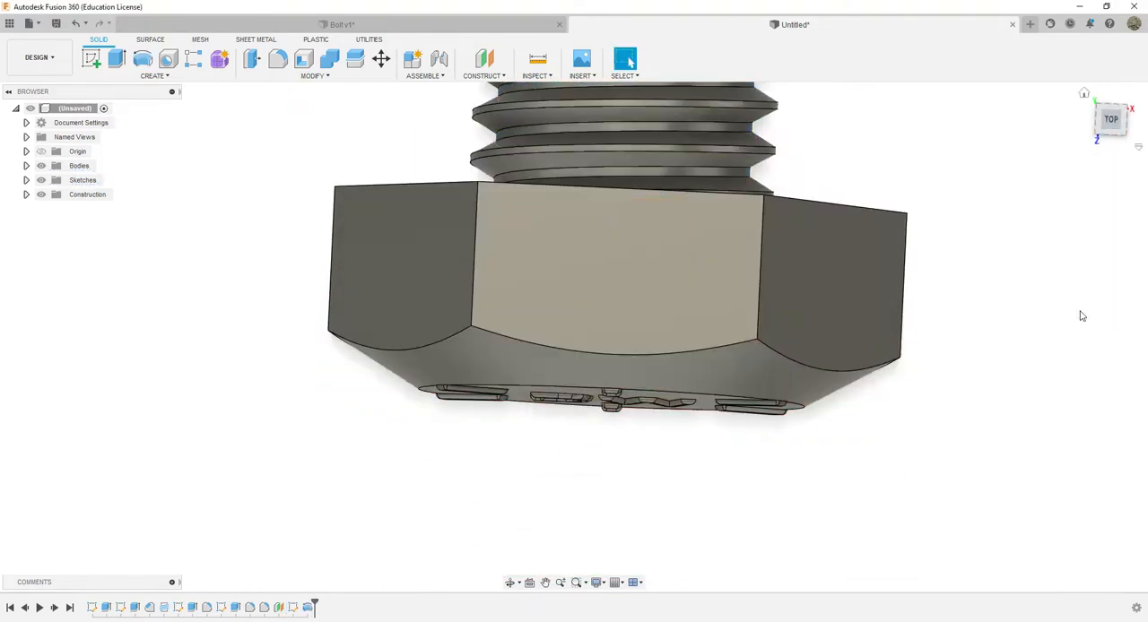
Edit the chamfer's triangle sketch, shorten its sloped side to about 0.19 in by moving it outward, and finish the sketch
{"action": "left_click", "coordinate": [1112, 133]}
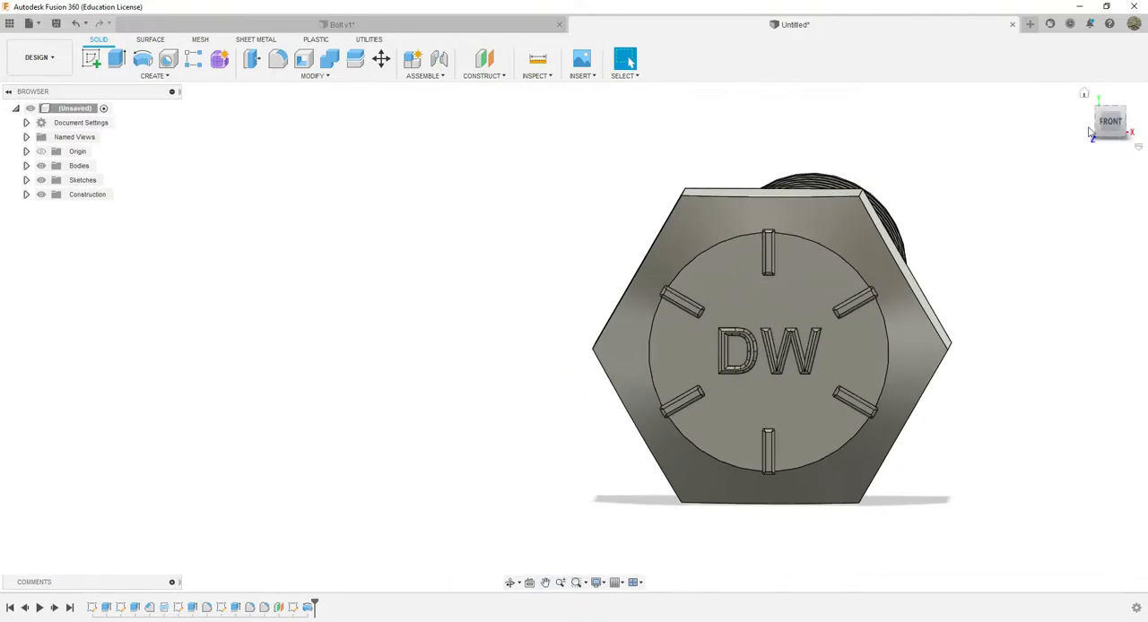
{"action": "mouse_move", "coordinate": [1123, 128]}
{"action": "left_mouse_down"}
{"action": "mouse_move", "coordinate": [1077, 135]}
{"action": "mouse_move", "coordinate": [1111, 138]}
{"action": "mouse_move", "coordinate": [1121, 171]}
{"action": "mouse_move", "coordinate": [1112, 168]}
{"action": "left_mouse_up"}
{"action": "left_click_drag", "start_coordinate": [1112, 114], "coordinate": [1112, 131]}
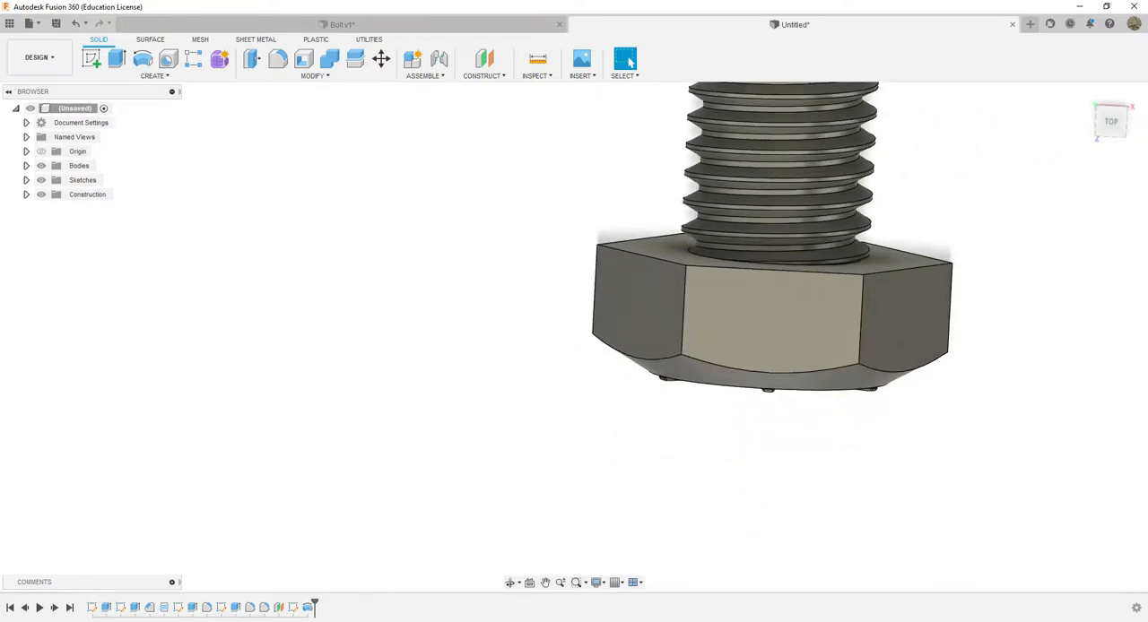
{"action": "double_click", "coordinate": [294, 609]}
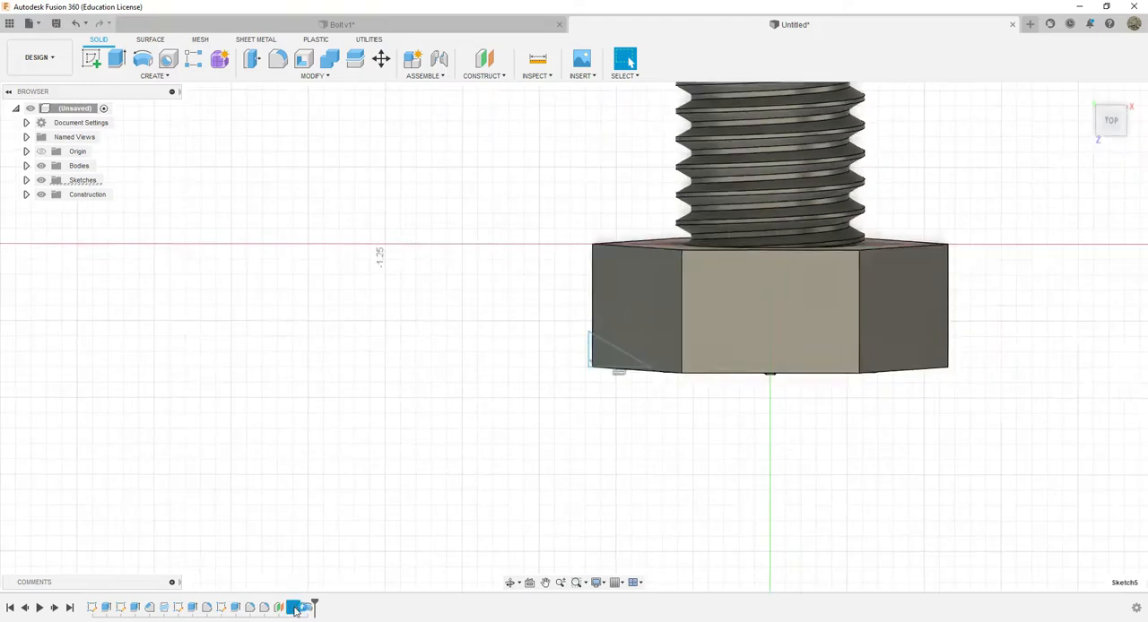
{"action": "scroll", "coordinate": [614, 353], "scroll_direction": "up", "scroll_amount": 5}
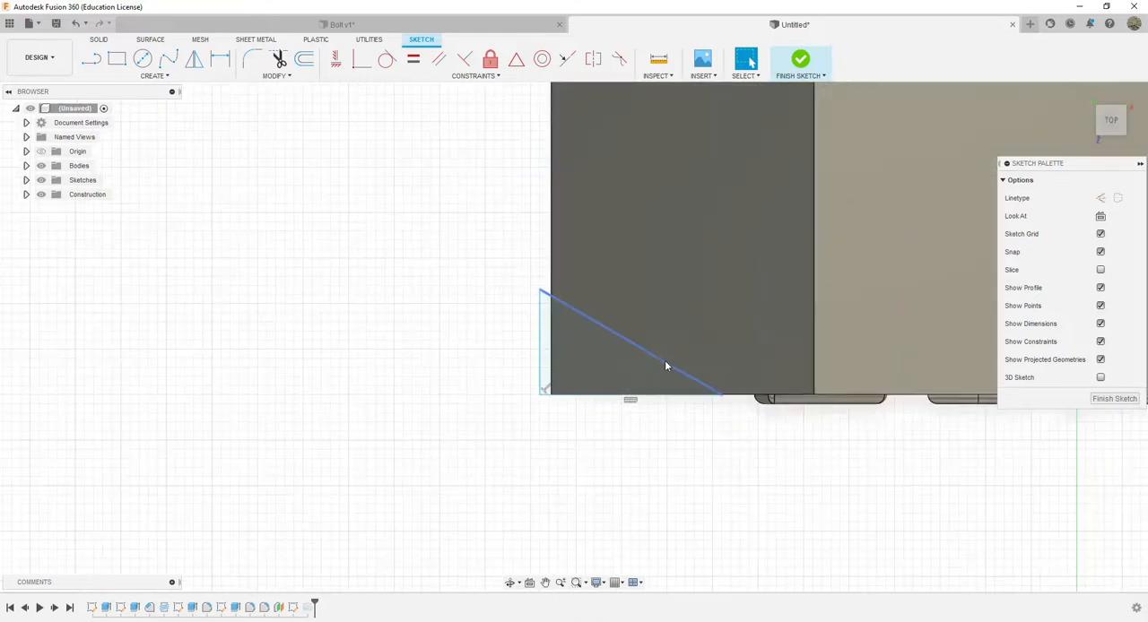
{"action": "left_click_drag", "start_coordinate": [669, 364], "coordinate": [640, 364]}
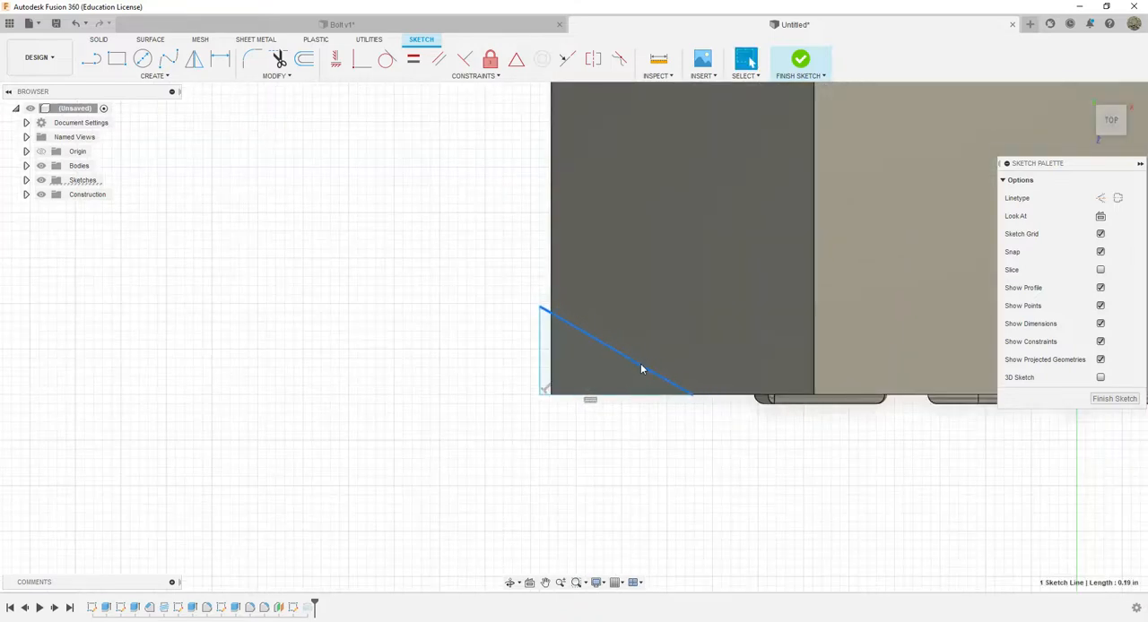
{"action": "left_click", "coordinate": [1114, 399]}
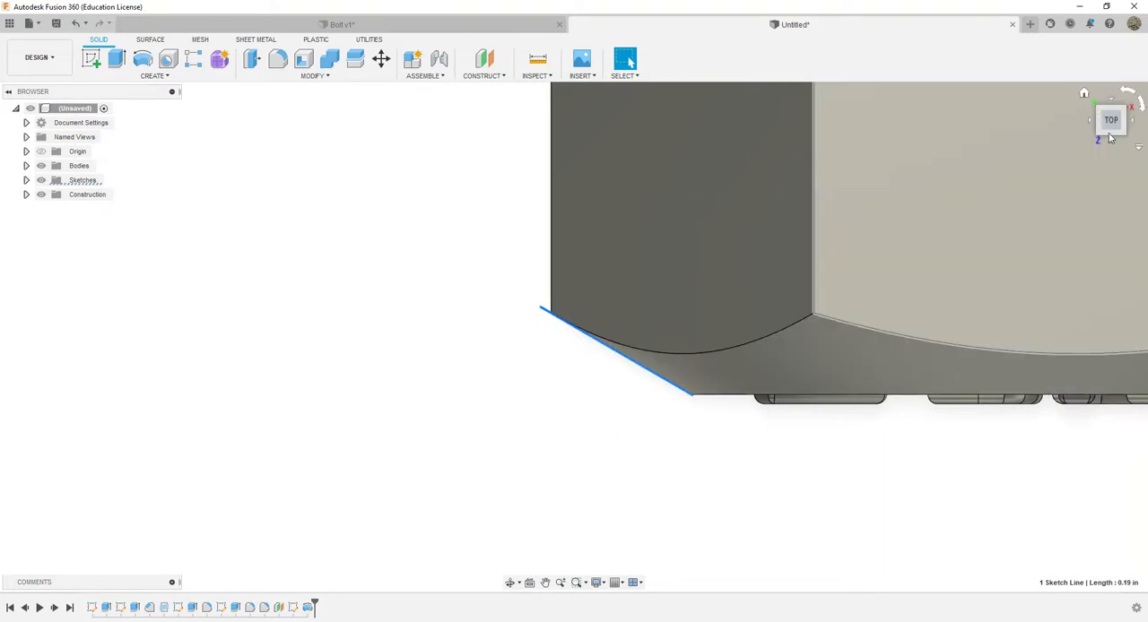
Check the chamfer against the reference photo Bolt.webp and shorten the triangle's sloped side in its sketch to about 0.16 in
{"action": "left_click", "coordinate": [1119, 133]}
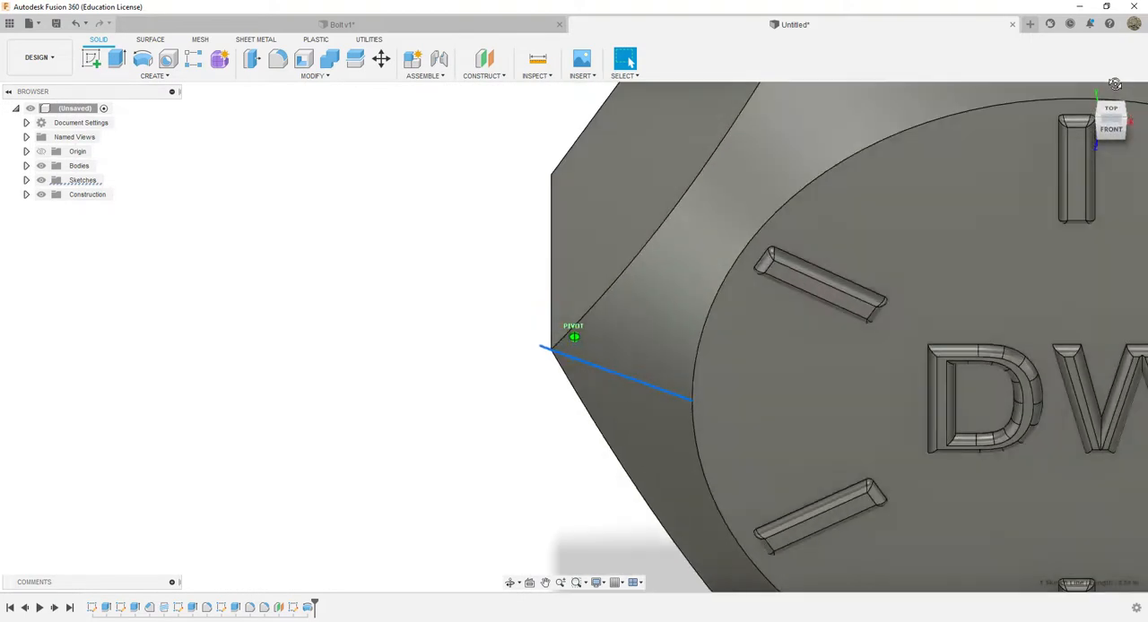
{"action": "left_click", "coordinate": [1111, 133]}
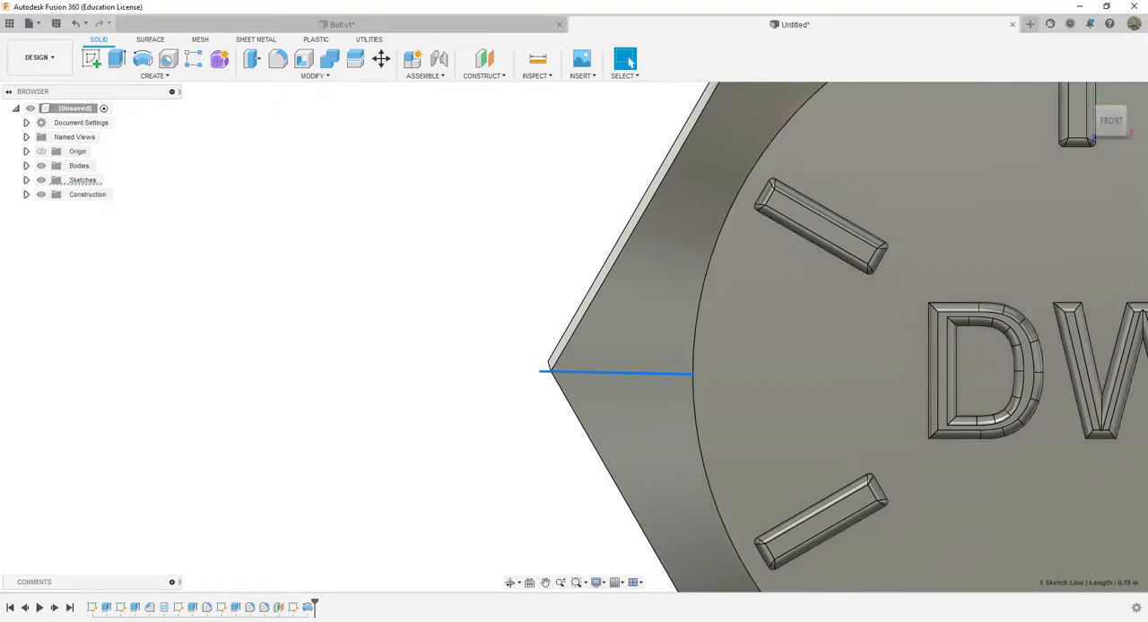
{"action": "key", "text": "alt+Tab"}
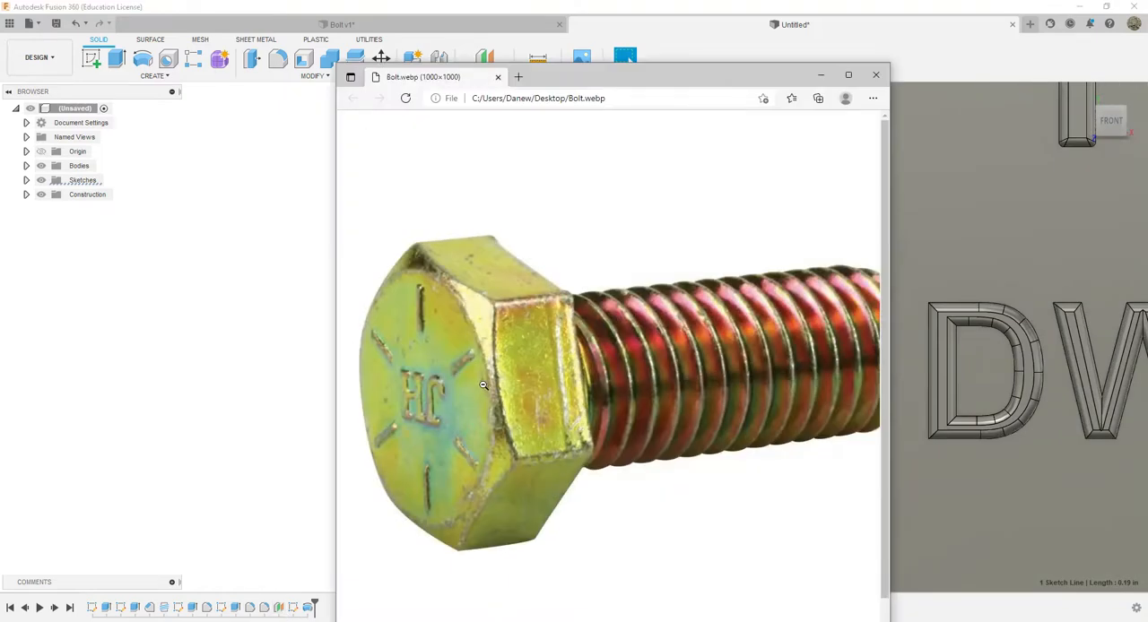
{"action": "left_click", "coordinate": [820, 75]}
{"action": "middle_click_drag", "start_coordinate": [810, 195], "coordinate": [630, 388]}
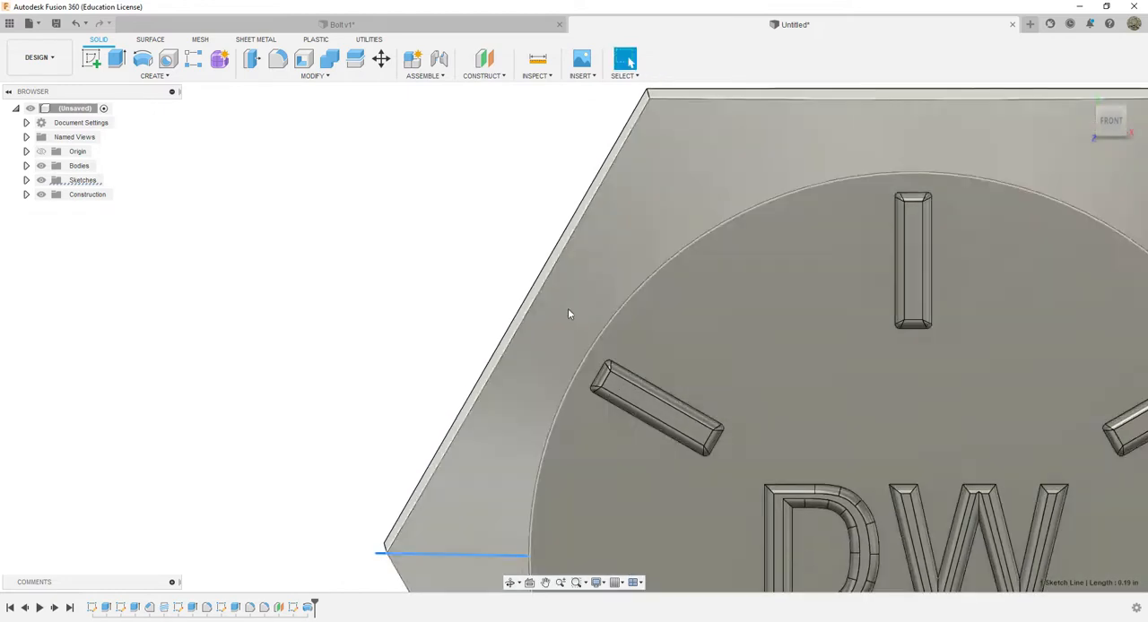
{"action": "left_click", "coordinate": [1111, 117]}
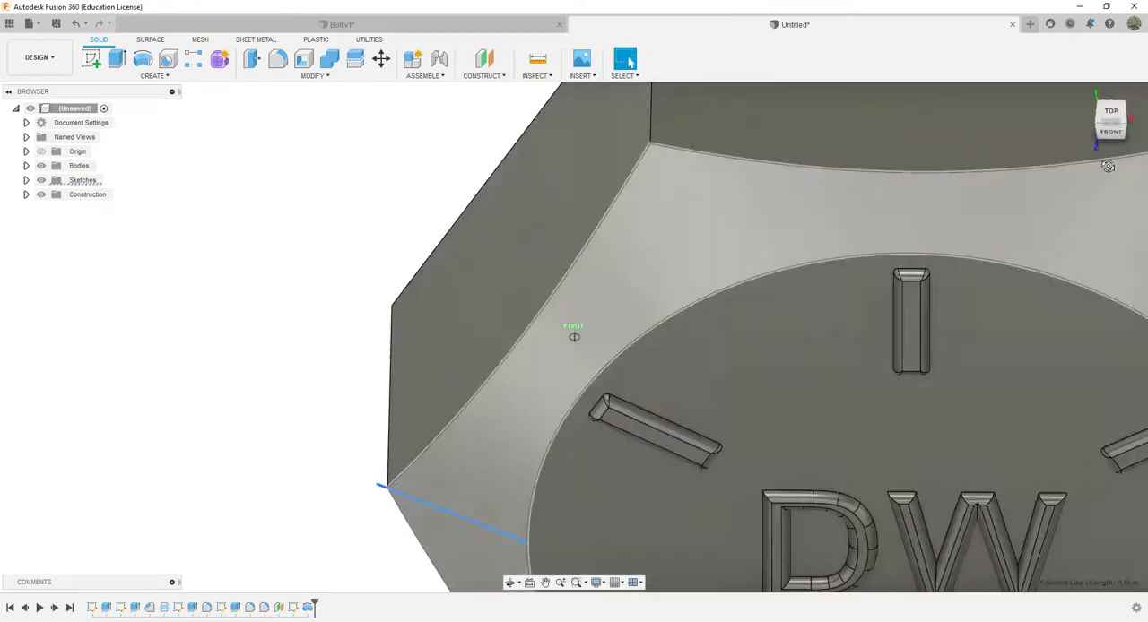
{"action": "double_click", "coordinate": [294, 609]}
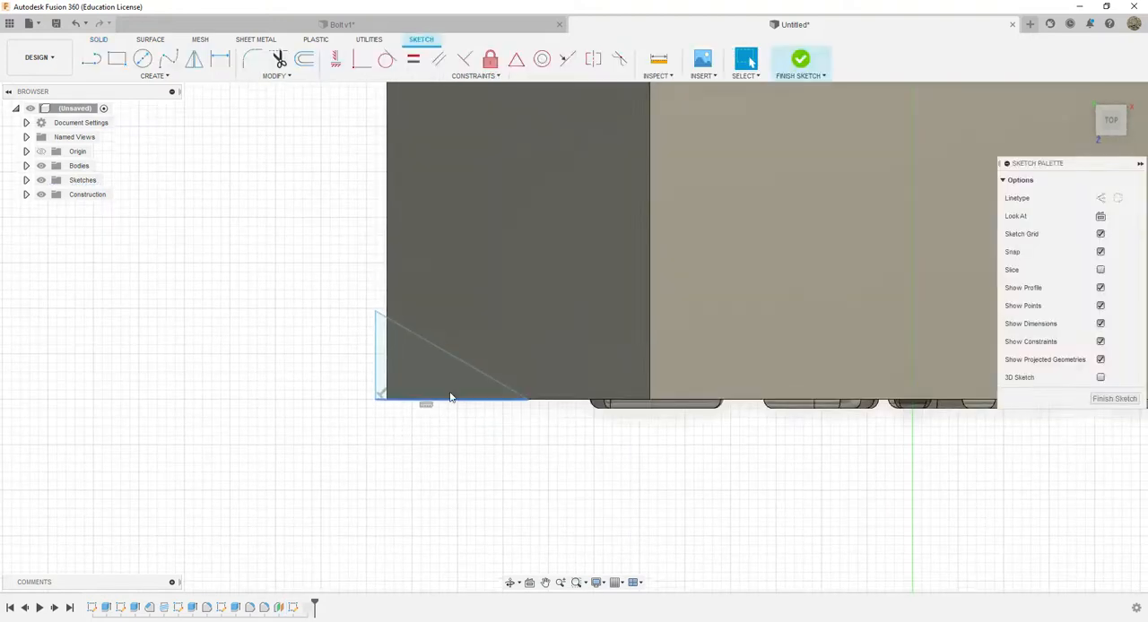
{"action": "left_click_drag", "start_coordinate": [457, 361], "coordinate": [450, 374]}
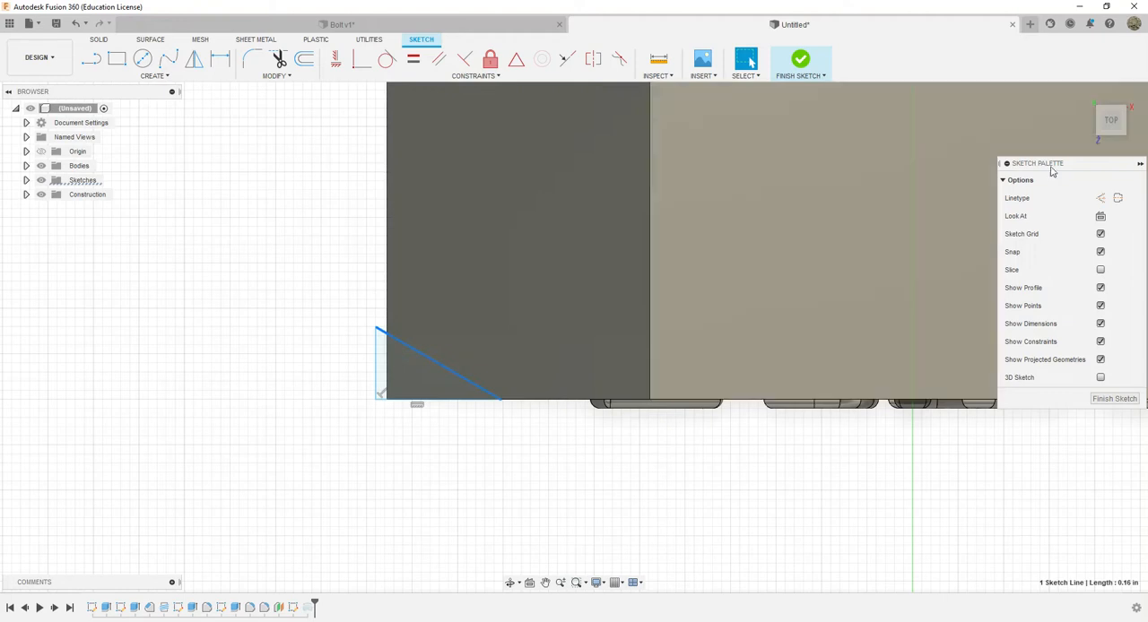
{"action": "left_click", "coordinate": [1117, 400]}
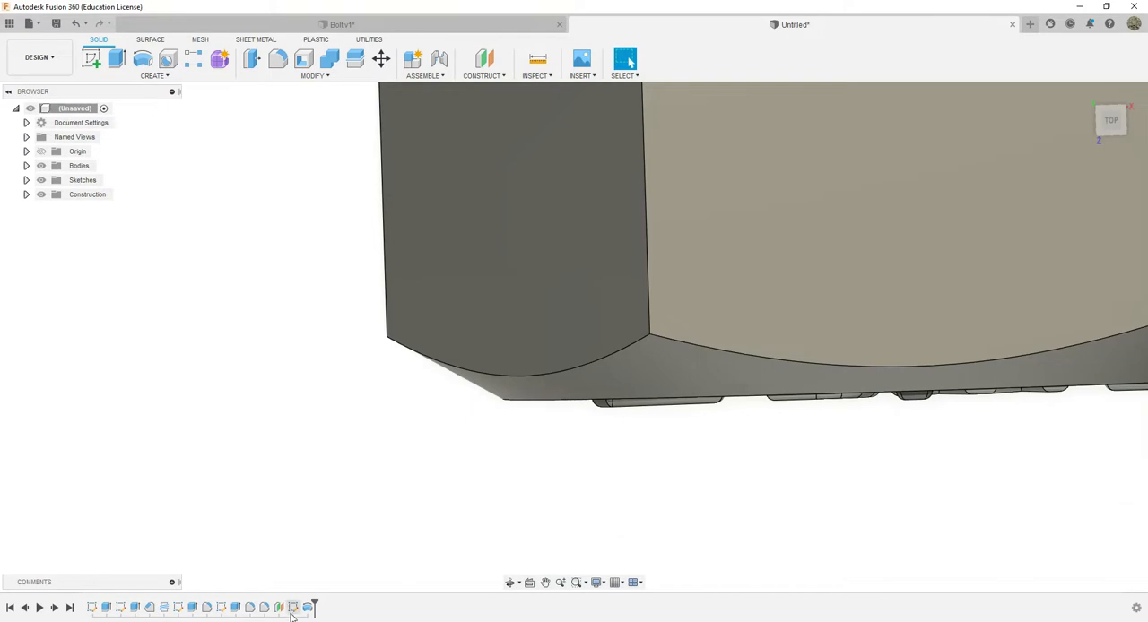
Reduce the chamfer triangle once more in its sketch, to a sloped side of about 0.12 in, and finish the sketch
{"action": "double_click", "coordinate": [292, 611]}
{"action": "left_click", "coordinate": [438, 365]}
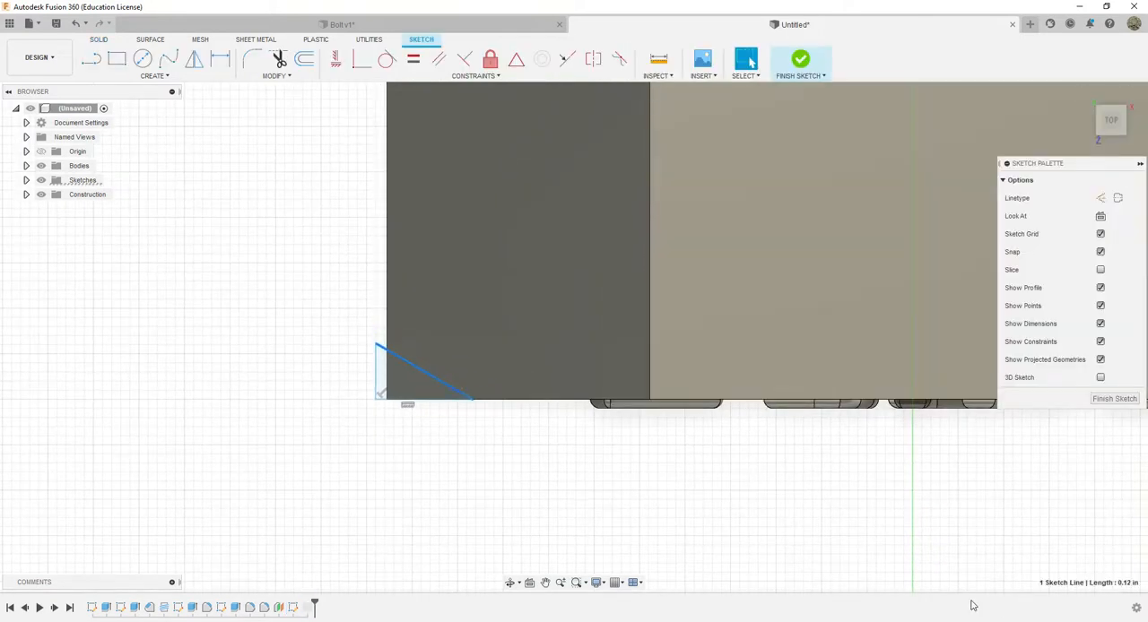
{"action": "left_click", "coordinate": [1103, 400]}
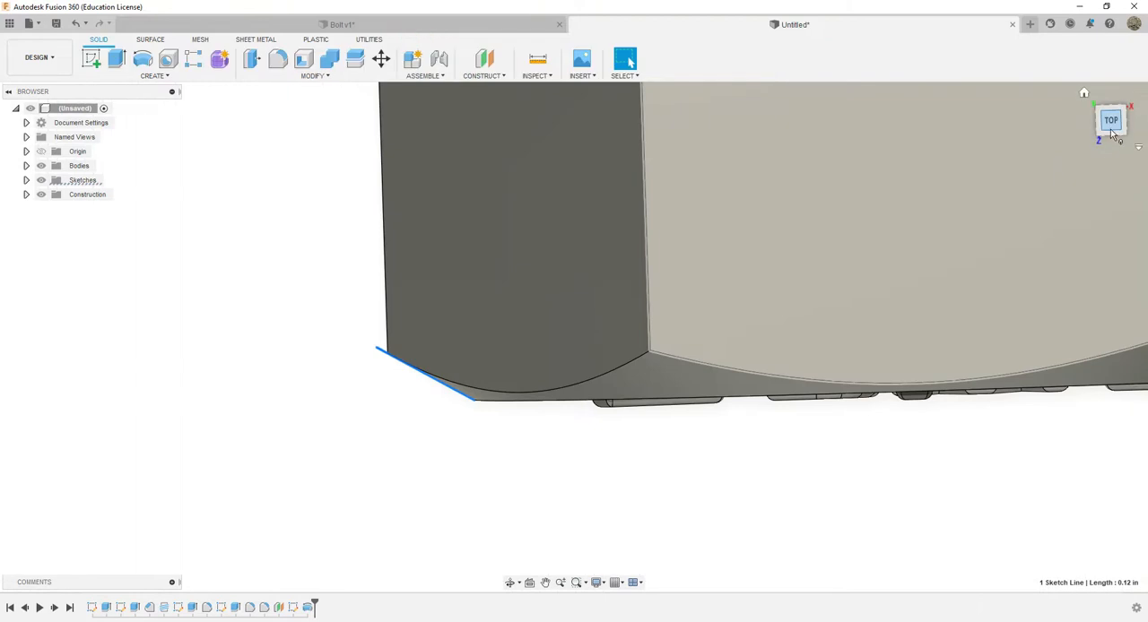
Inspect the whole bolt at an angle from the head end, compare it with the photo Bolt.webp, and move the photo out of the way
{"action": "left_click_drag", "start_coordinate": [1111, 132], "coordinate": [1110, 71]}
{"action": "scroll", "coordinate": [1005, 449], "scroll_direction": "down", "scroll_amount": 5}
{"action": "middle_click_drag", "start_coordinate": [1006, 454], "coordinate": [694, 280]}
{"action": "scroll", "coordinate": [1075, 216], "scroll_direction": "down", "scroll_amount": 2}
{"action": "left_click_drag", "start_coordinate": [1114, 141], "coordinate": [1098, 50]}
{"action": "middle_click_drag", "start_coordinate": [778, 235], "coordinate": [875, 341], "text": "shift"}
{"action": "scroll", "coordinate": [876, 340], "scroll_direction": "down", "scroll_amount": 3}
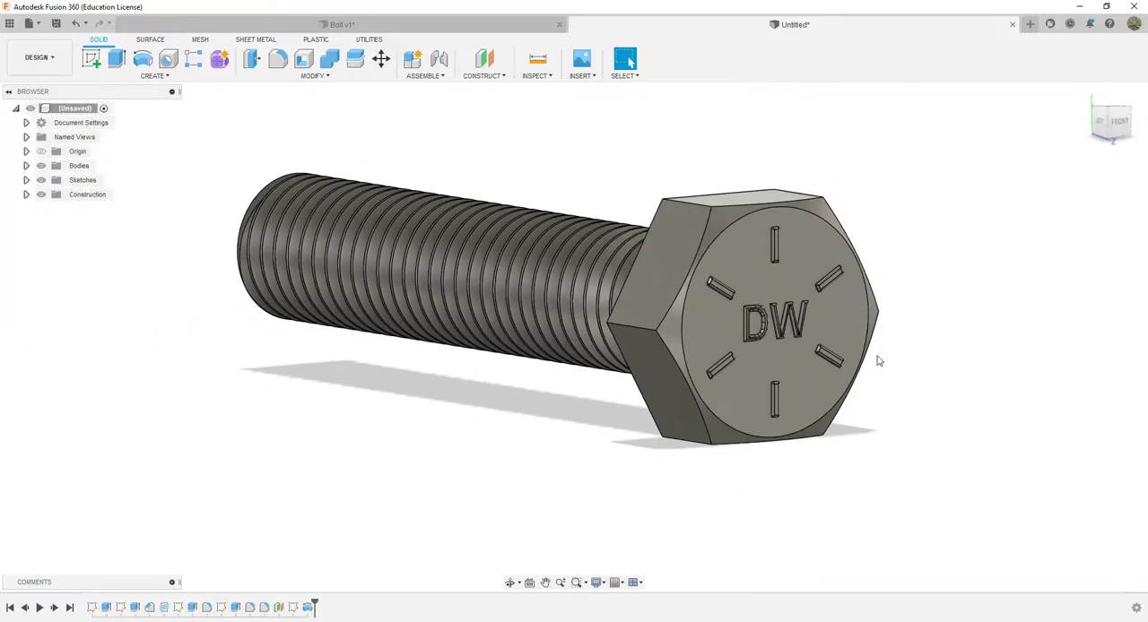
{"action": "key", "text": "alt+Tab"}
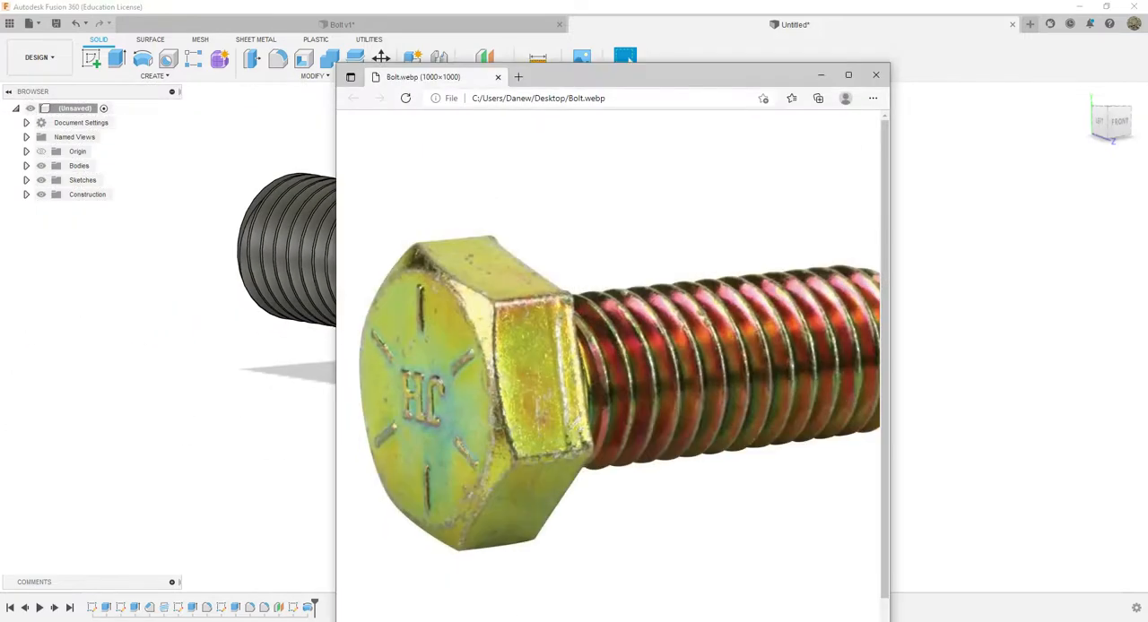
{"action": "left_click_drag", "start_coordinate": [649, 67], "coordinate": [1147, 4]}
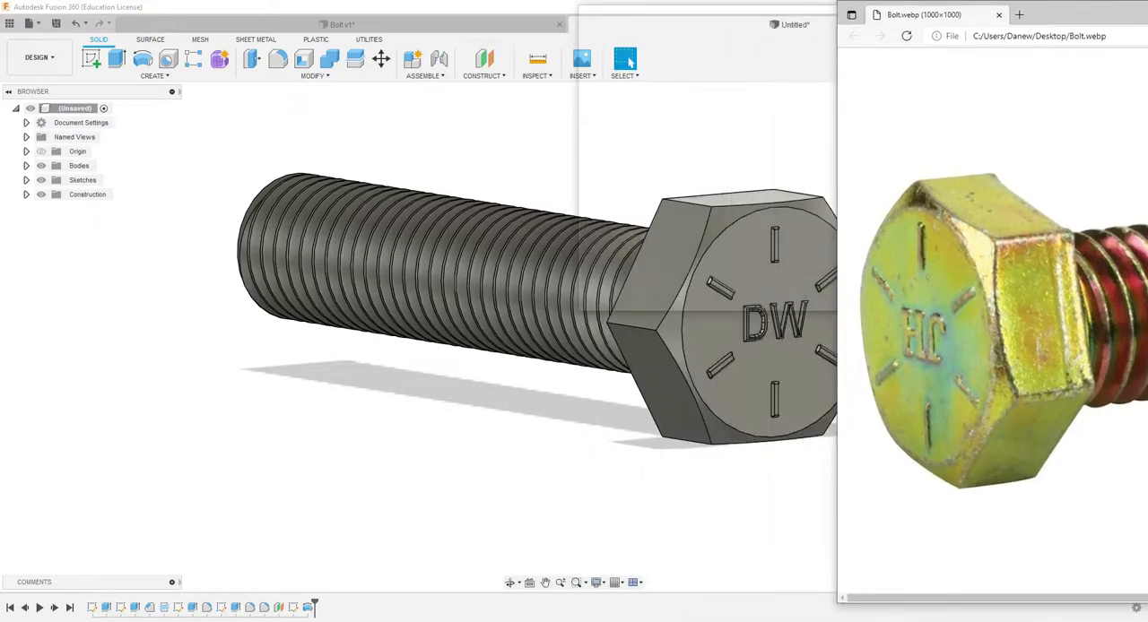
{"action": "left_click_drag", "start_coordinate": [1012, 11], "coordinate": [434, 559]}
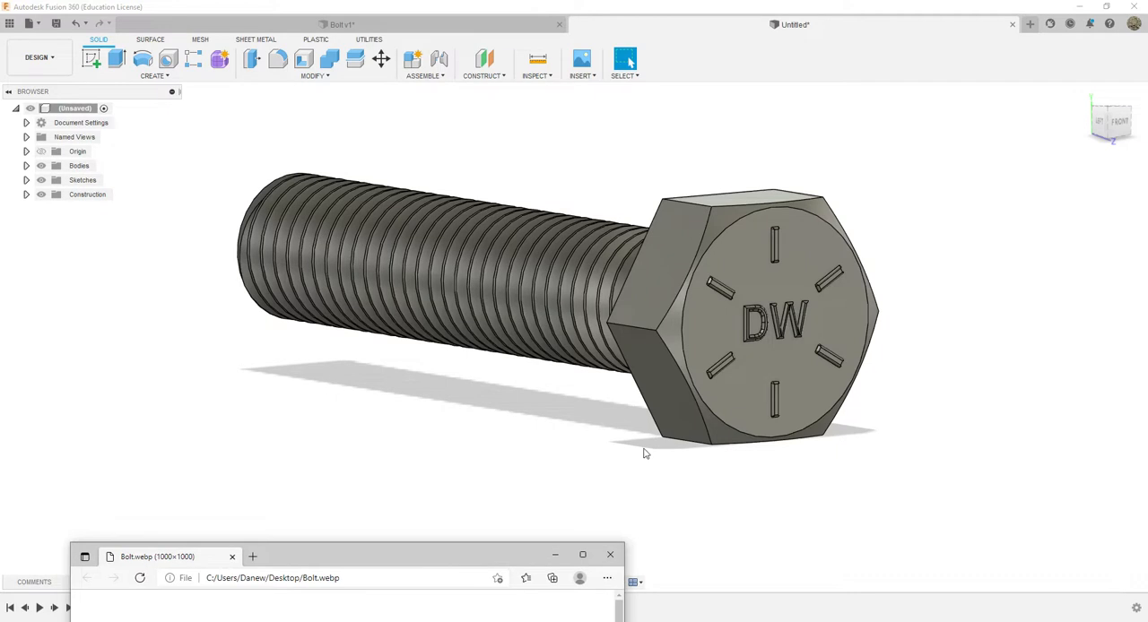
Apply the physical material Brass from the Fusion 360 Material Library's metals to the bolt
{"action": "left_click", "coordinate": [313, 76]}
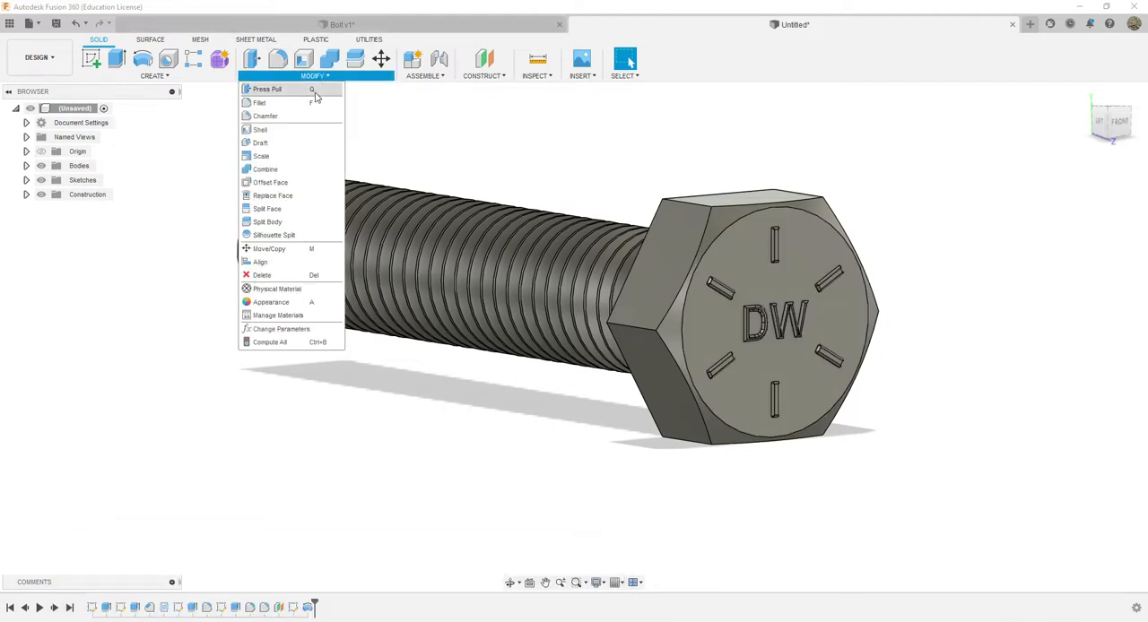
{"action": "left_click", "coordinate": [285, 290]}
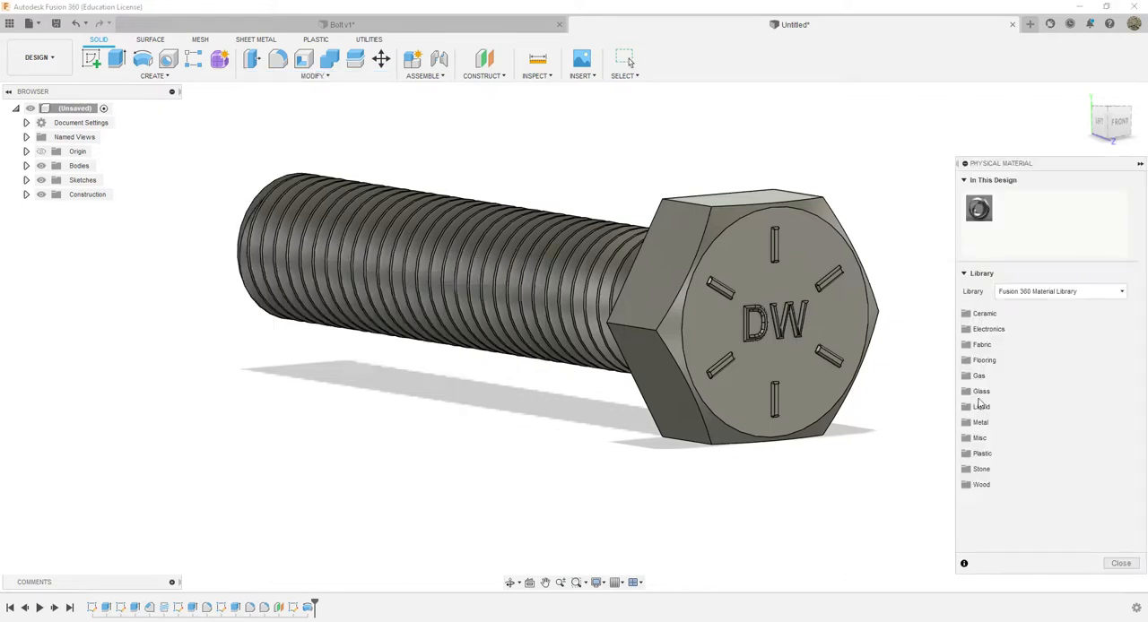
{"action": "left_click", "coordinate": [977, 423]}
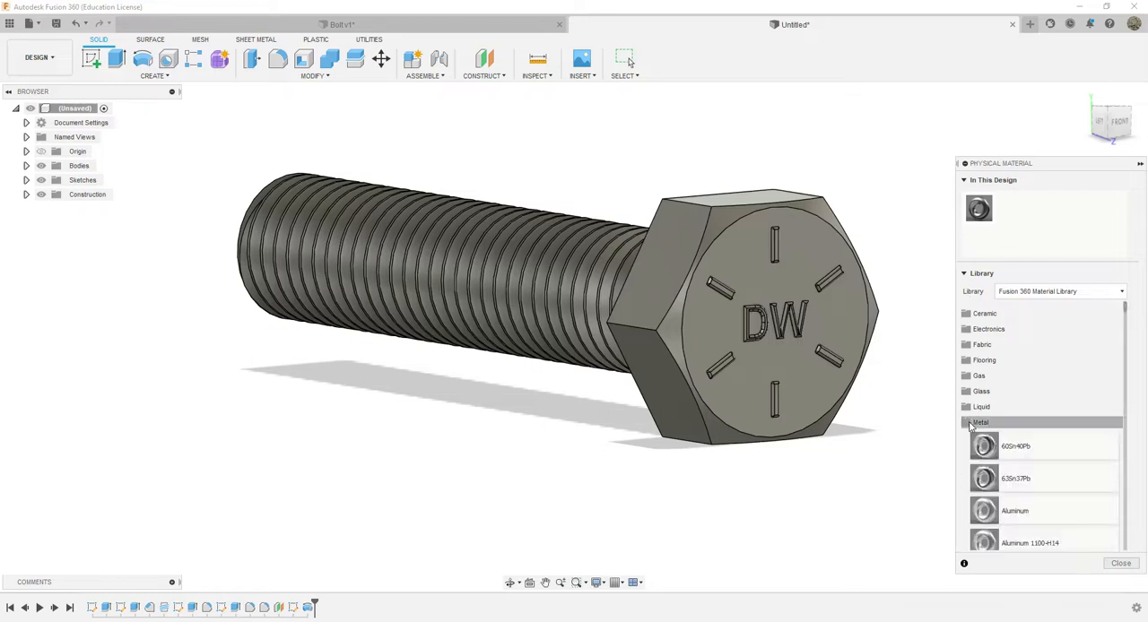
{"action": "left_click_drag", "start_coordinate": [1127, 311], "coordinate": [1123, 372]}
{"action": "left_click_drag", "start_coordinate": [1005, 356], "coordinate": [811, 357]}
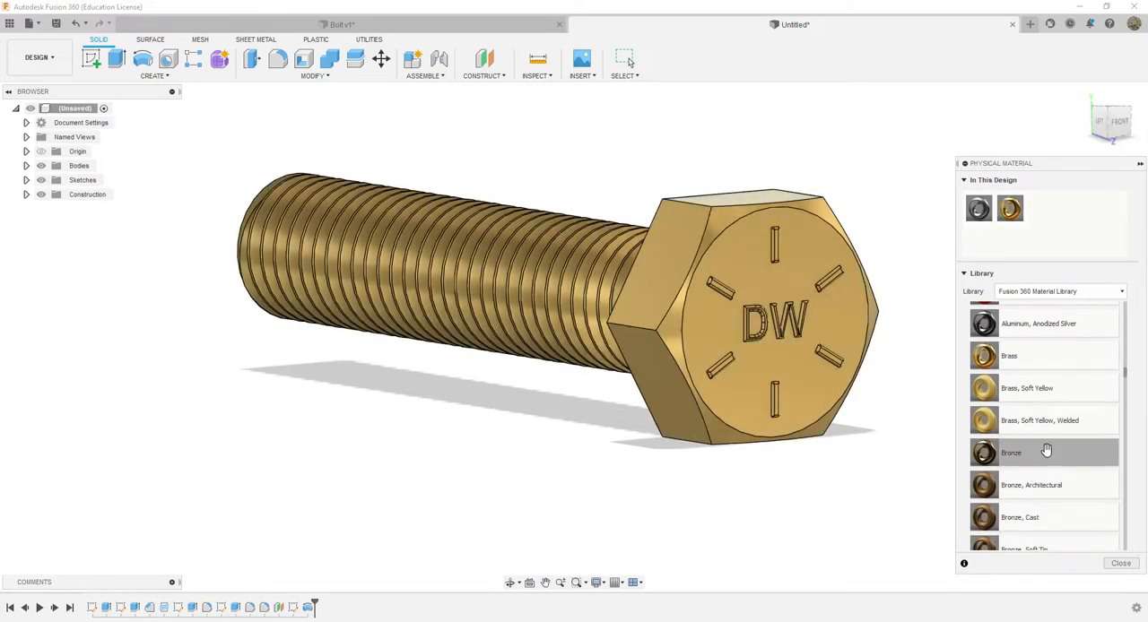
Replace the bolt's material with a brown bronze from the metals library
{"action": "scroll", "coordinate": [1038, 453], "scroll_direction": "down", "scroll_amount": 1}
{"action": "left_click_drag", "start_coordinate": [1046, 482], "coordinate": [788, 366]}
{"action": "scroll", "coordinate": [1092, 468], "scroll_direction": "down", "scroll_amount": 9}
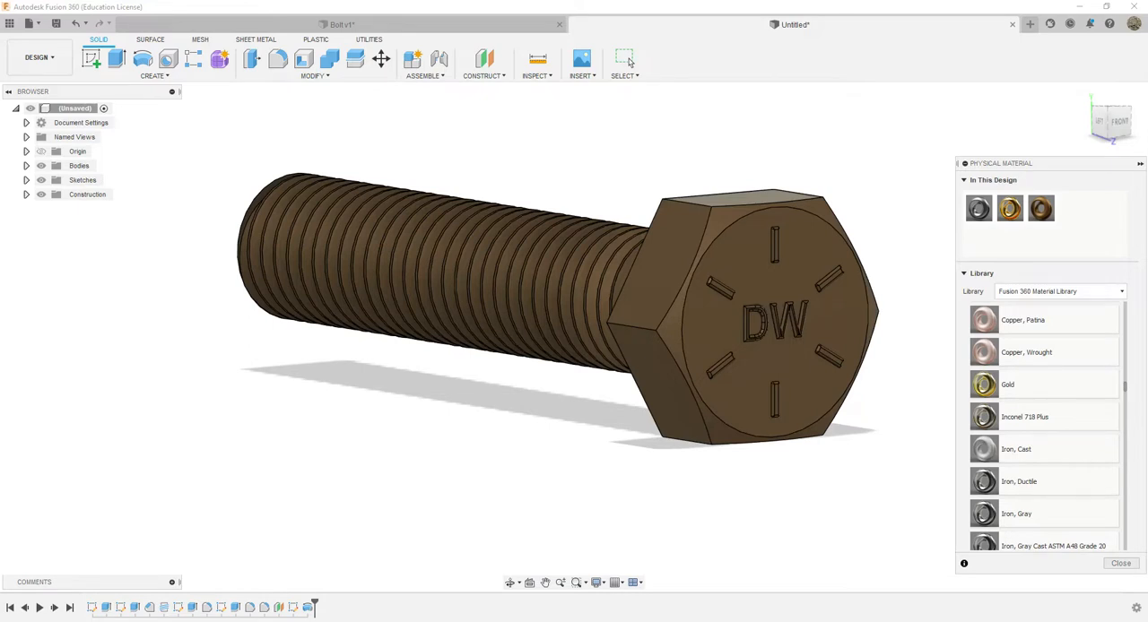
Check the web search results for "grade 8 bolt made of" in the browser and return to the bolt design
{"action": "left_click_drag", "start_coordinate": [1147, 26], "coordinate": [301, 58]}
{"action": "key", "text": "super+Left"}
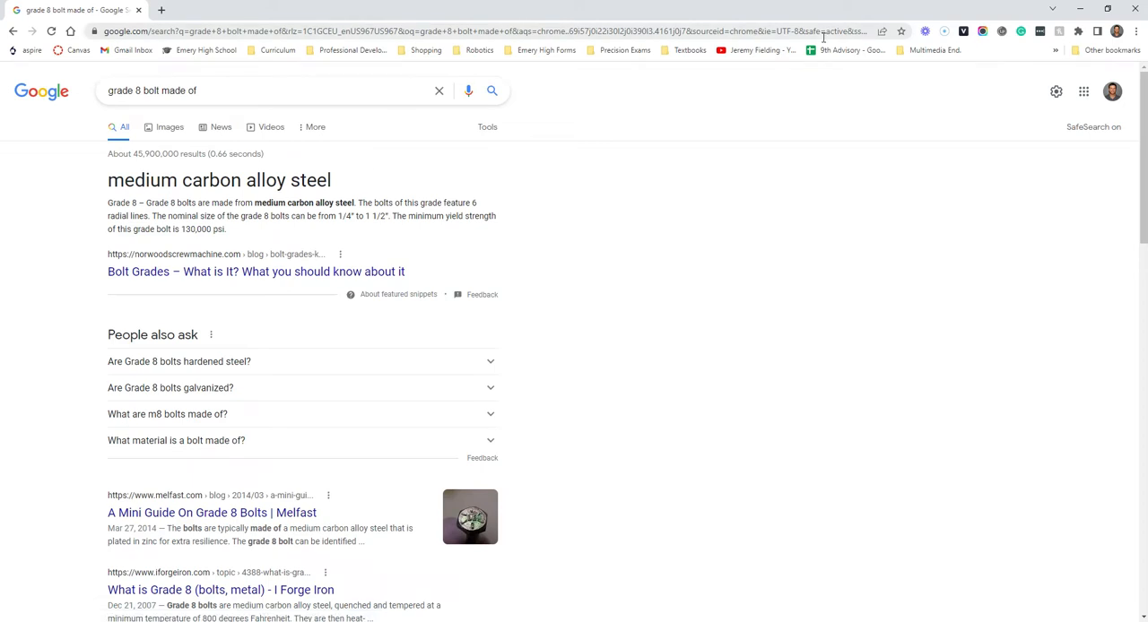
{"action": "left_click", "coordinate": [1083, 9]}
Replace the bolt's physical material with Steel AISI 1522 304 HR, followed by another AISI steel from the metals library
{"action": "scroll", "coordinate": [1046, 412], "scroll_direction": "up", "scroll_amount": 5}
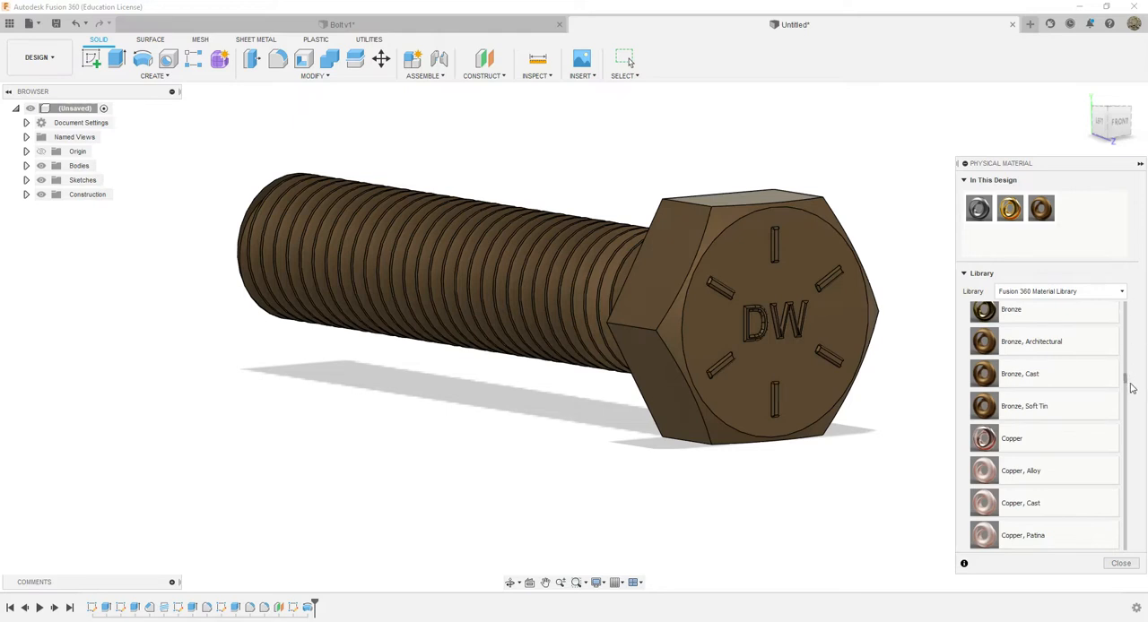
{"action": "left_click_drag", "start_coordinate": [1127, 384], "coordinate": [1127, 490]}
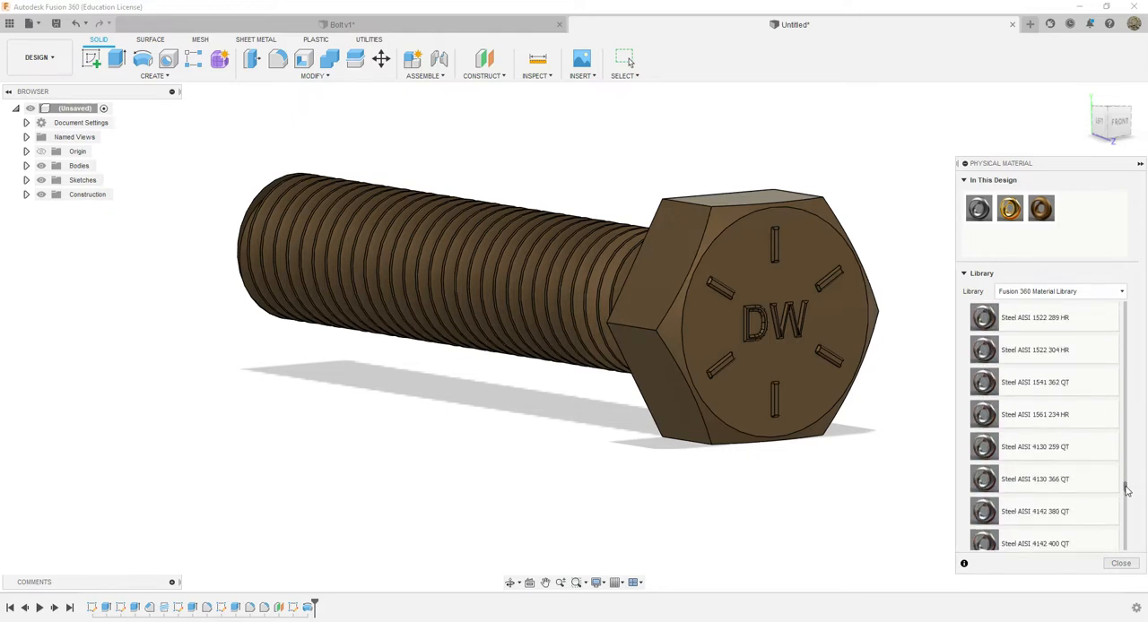
{"action": "left_click_drag", "start_coordinate": [1000, 352], "coordinate": [814, 389]}
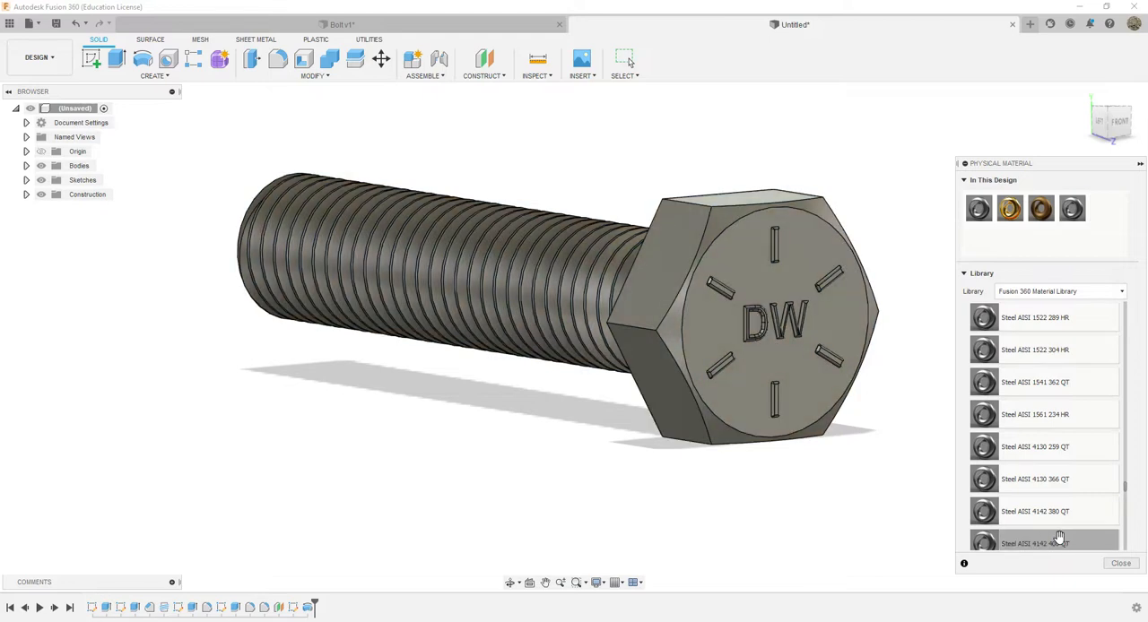
{"action": "left_click_drag", "start_coordinate": [1037, 453], "coordinate": [807, 390]}
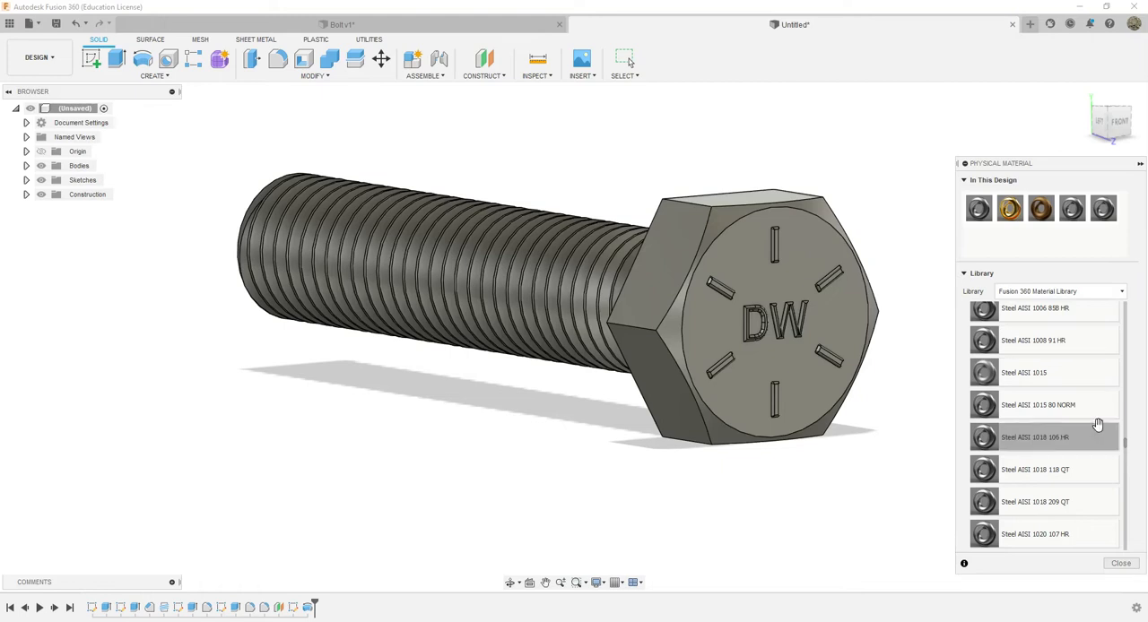
Apply the physical material Steel, Galvanized from the Fusion 360 Material Library to the bolt
{"action": "left_click_drag", "start_coordinate": [1125, 449], "coordinate": [1127, 529]}
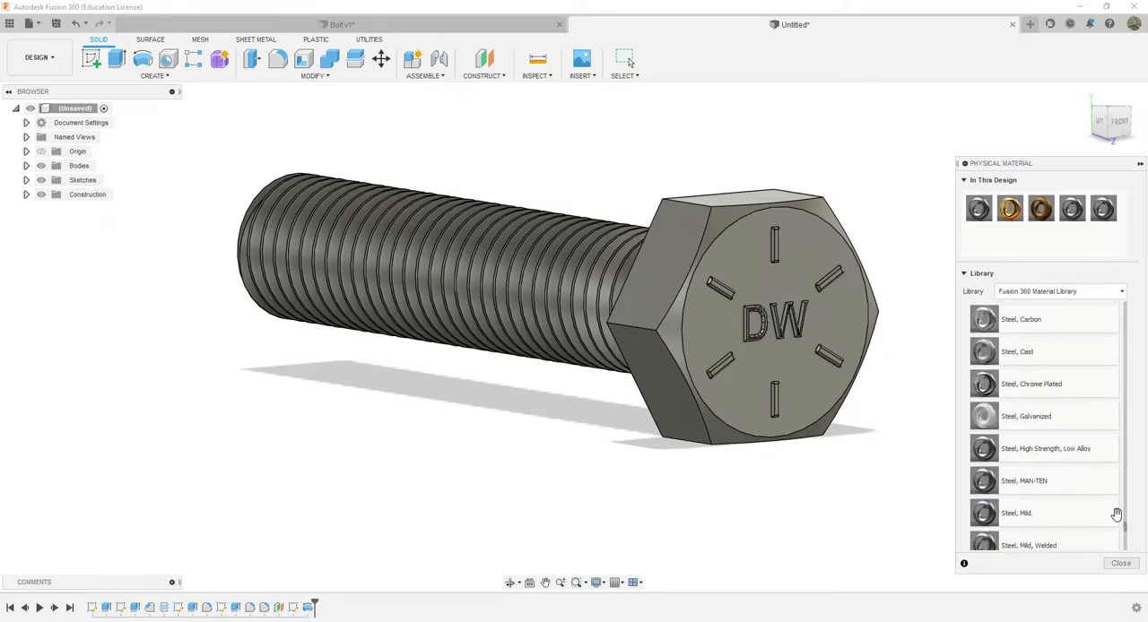
{"action": "left_click_drag", "start_coordinate": [1031, 415], "coordinate": [692, 300]}
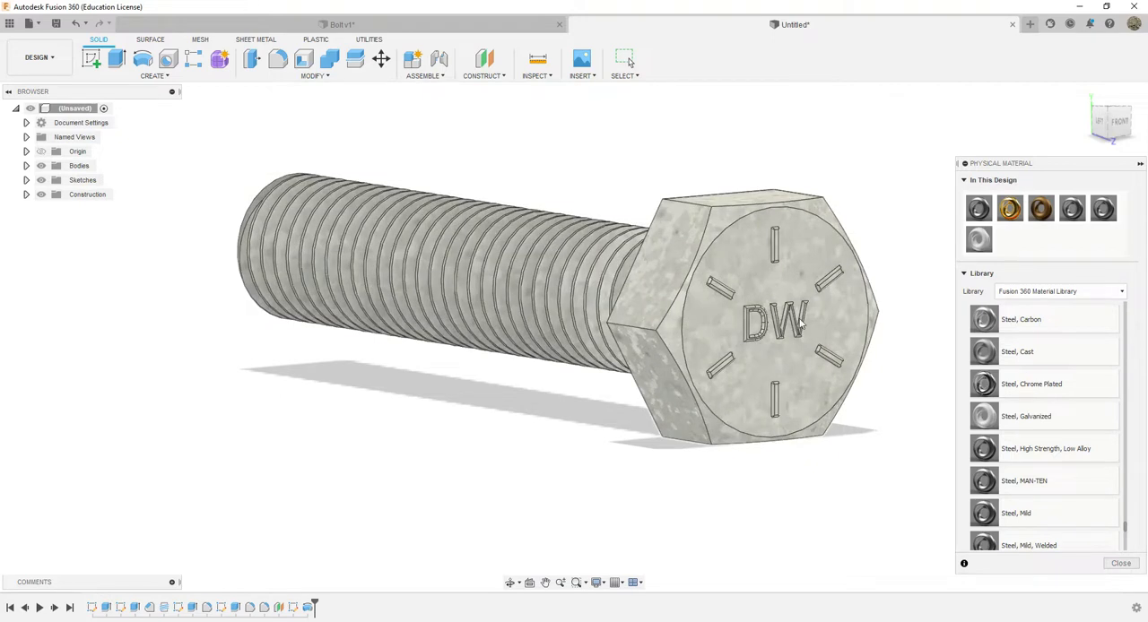
{"action": "mouse_move", "coordinate": [1126, 534]}
{"action": "left_mouse_down"}
{"action": "mouse_move", "coordinate": [1134, 551]}
{"action": "mouse_move", "coordinate": [1136, 516]}
{"action": "left_mouse_up"}
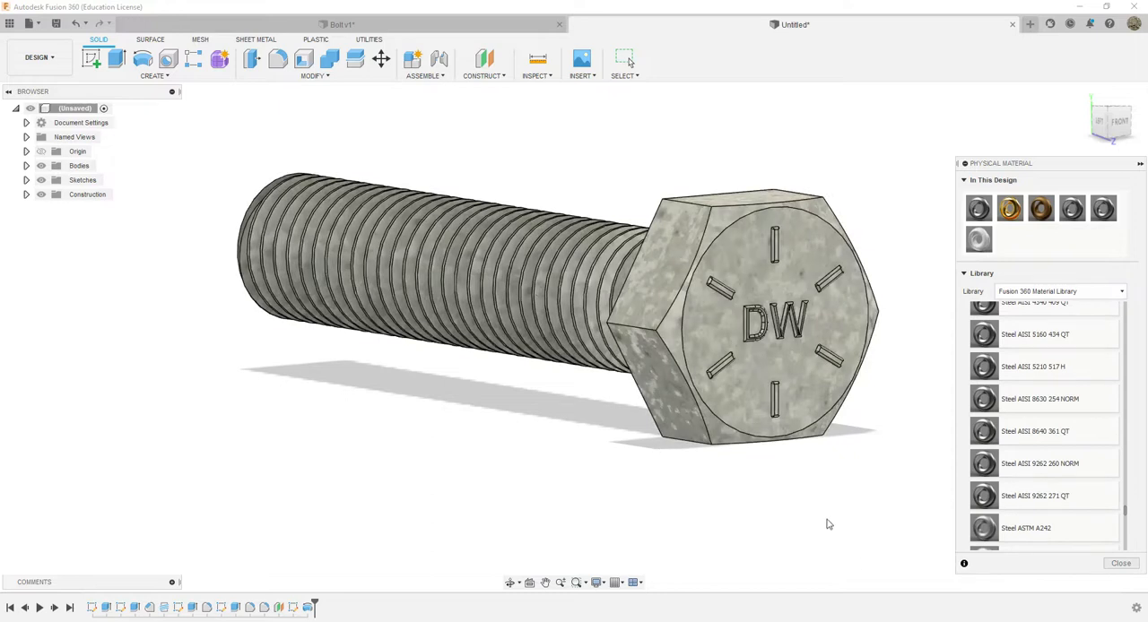
Turn the bolt to an angled view showing head and shank, and capture the whole bolt with the Snipping Tool
{"action": "mouse_move", "coordinate": [1113, 128]}
{"action": "left_mouse_down"}
{"action": "mouse_move", "coordinate": [1080, 114]}
{"action": "mouse_move", "coordinate": [956, 119]}
{"action": "mouse_move", "coordinate": [1056, 154]}
{"action": "mouse_move", "coordinate": [1103, 114]}
{"action": "left_mouse_up"}
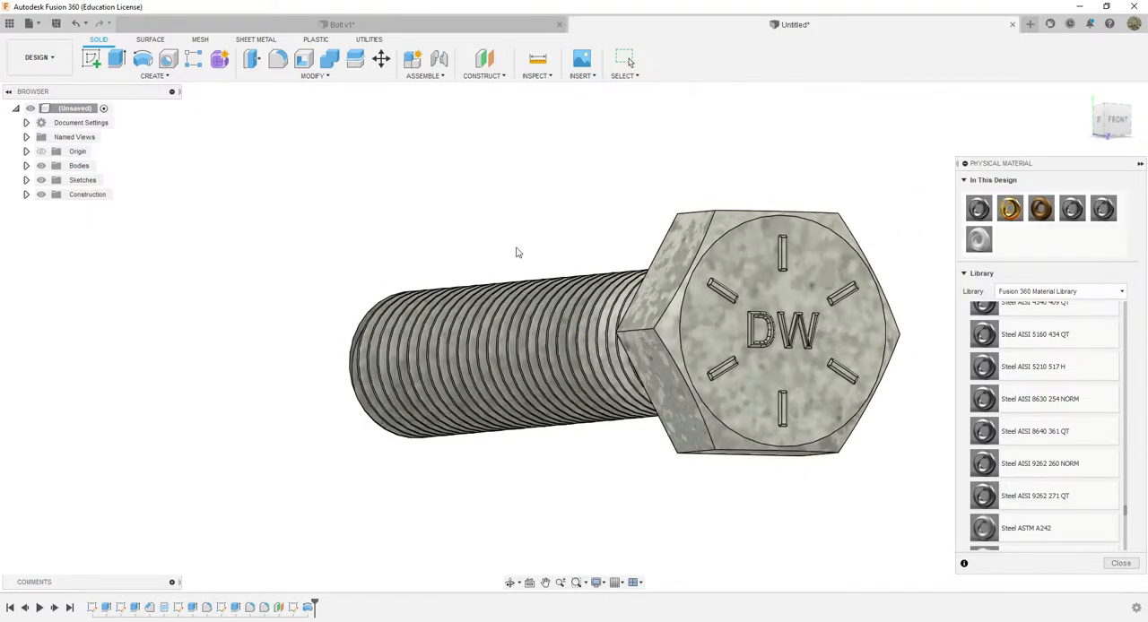
{"action": "key", "text": "super"}
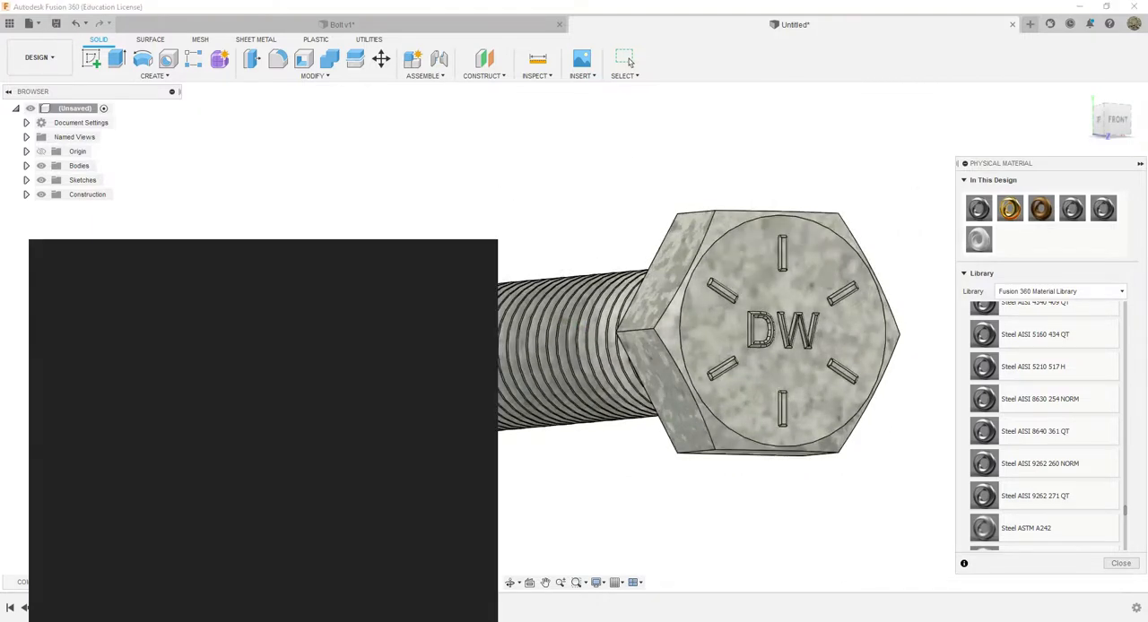
{"action": "type", "text": "snip"}
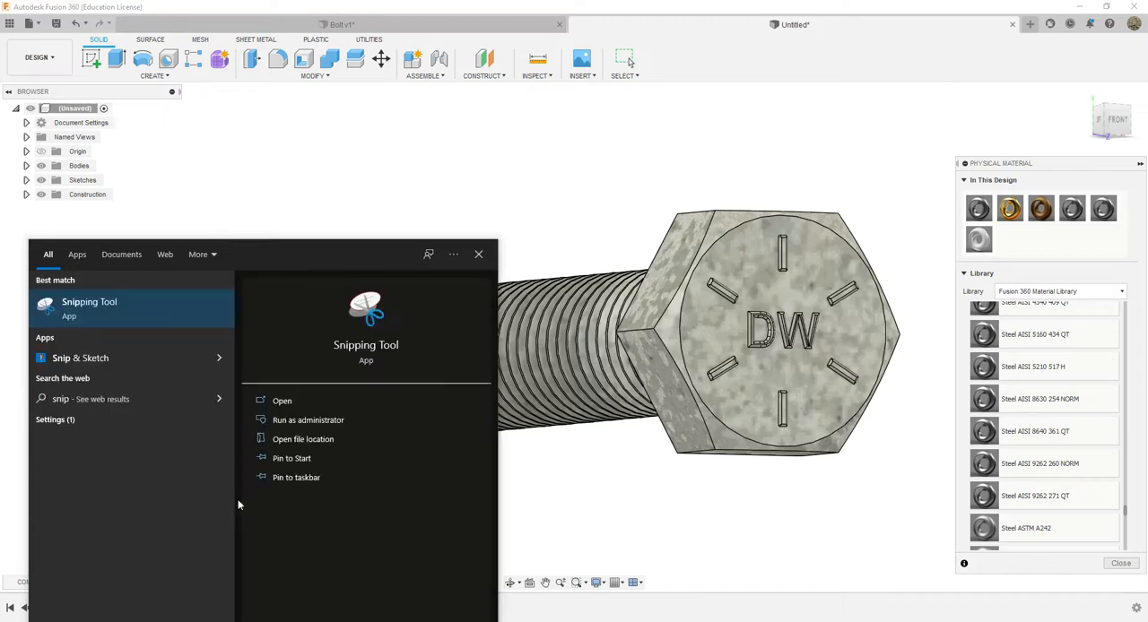
{"action": "left_click", "coordinate": [103, 308]}
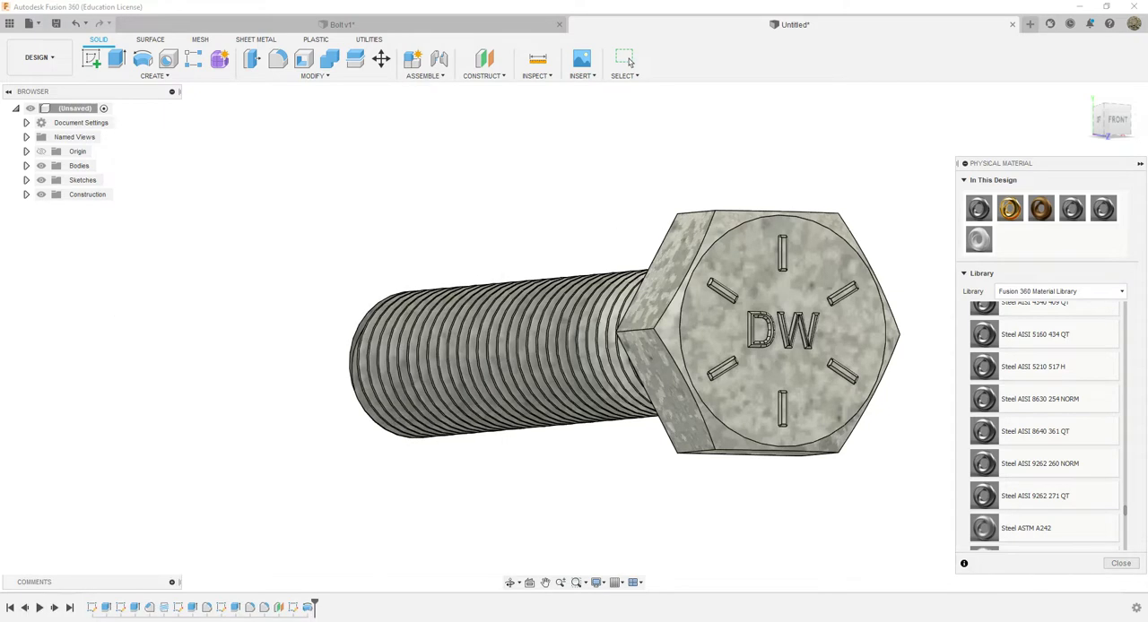
{"action": "left_click_drag", "start_coordinate": [802, 231], "coordinate": [668, 137]}
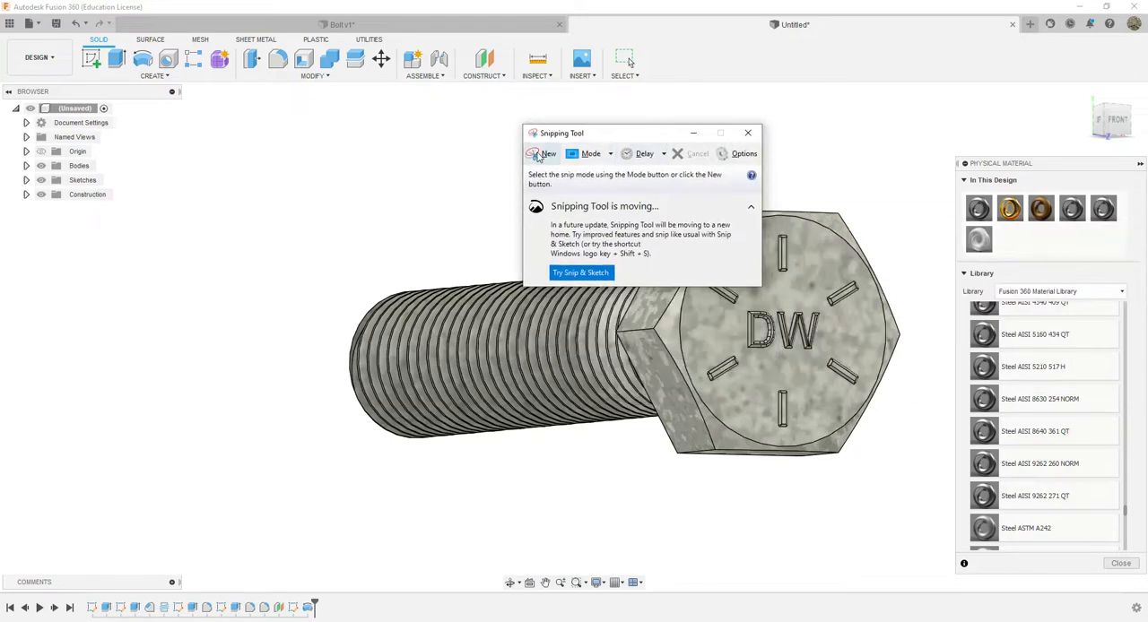
{"action": "left_click", "coordinate": [538, 154]}
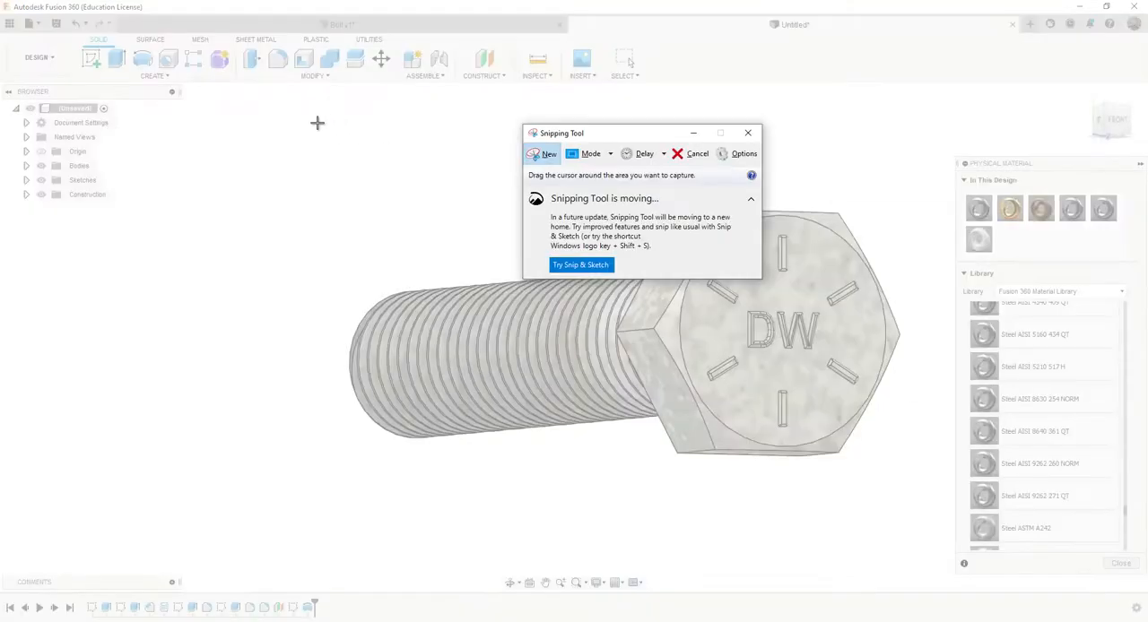
{"action": "left_click_drag", "start_coordinate": [293, 126], "coordinate": [936, 529]}
{"action": "left_click", "coordinate": [246, 39]}
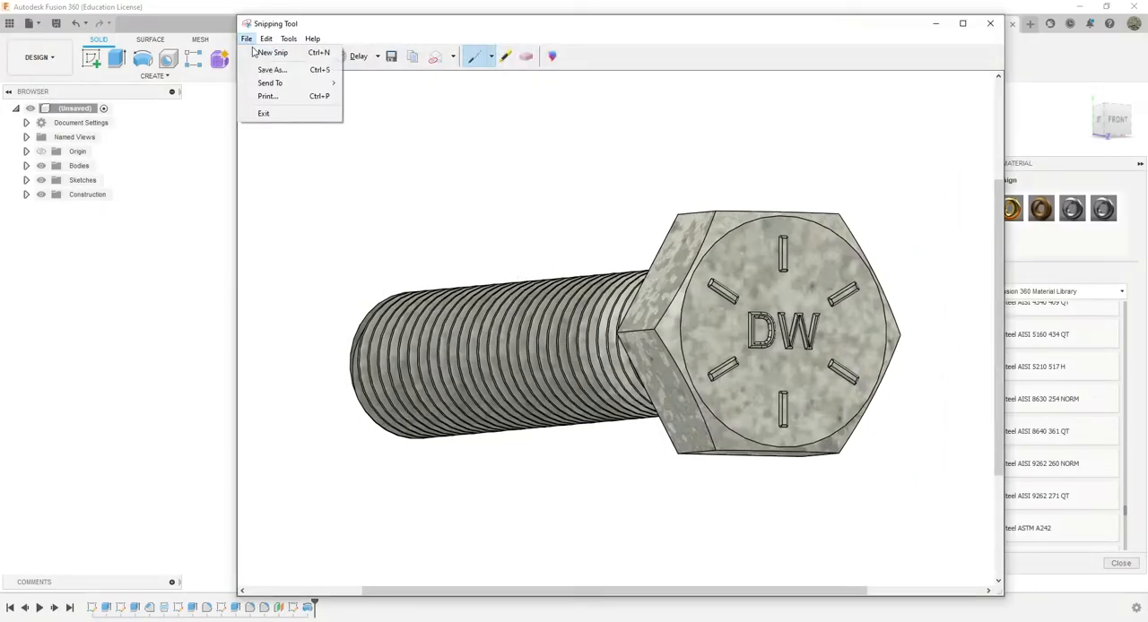
{"action": "left_click", "coordinate": [271, 69]}
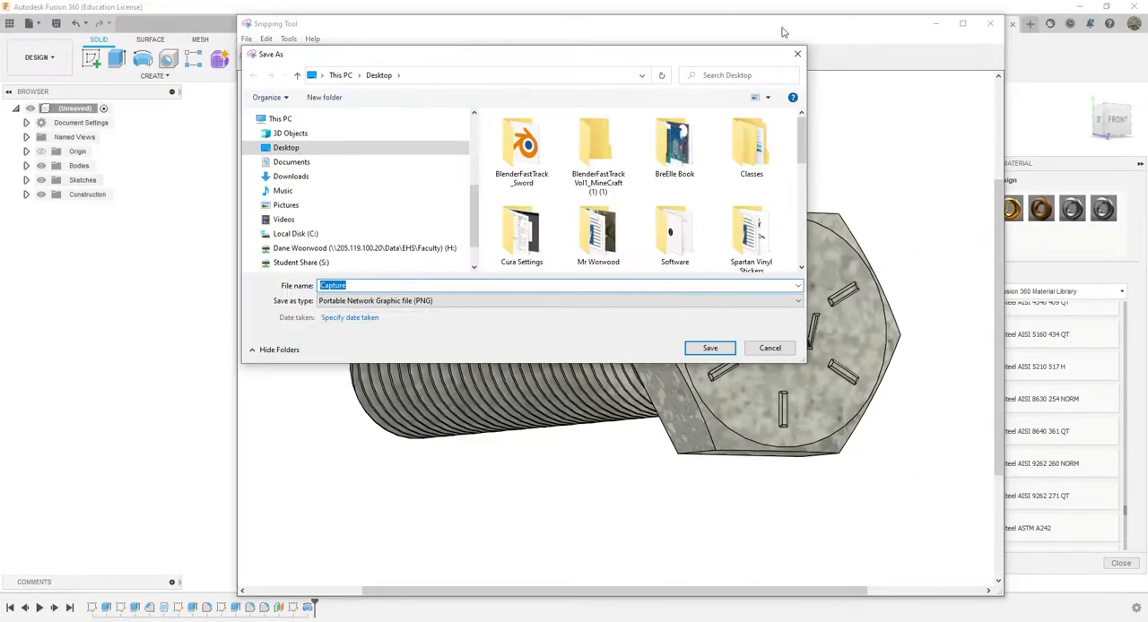
{"action": "left_click", "coordinate": [797, 53]}
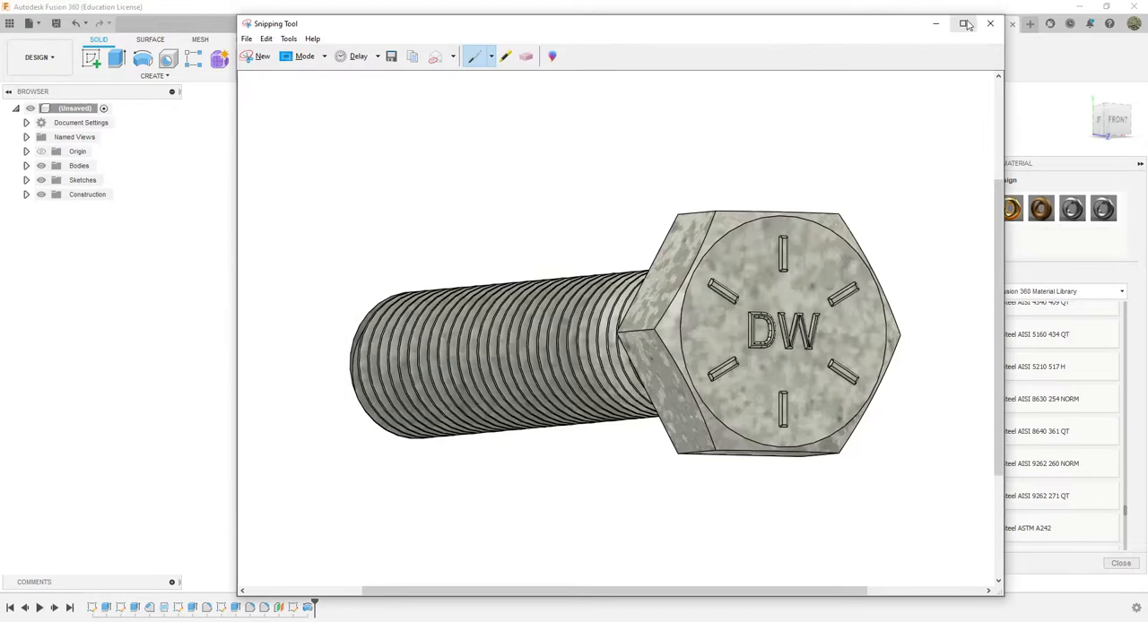